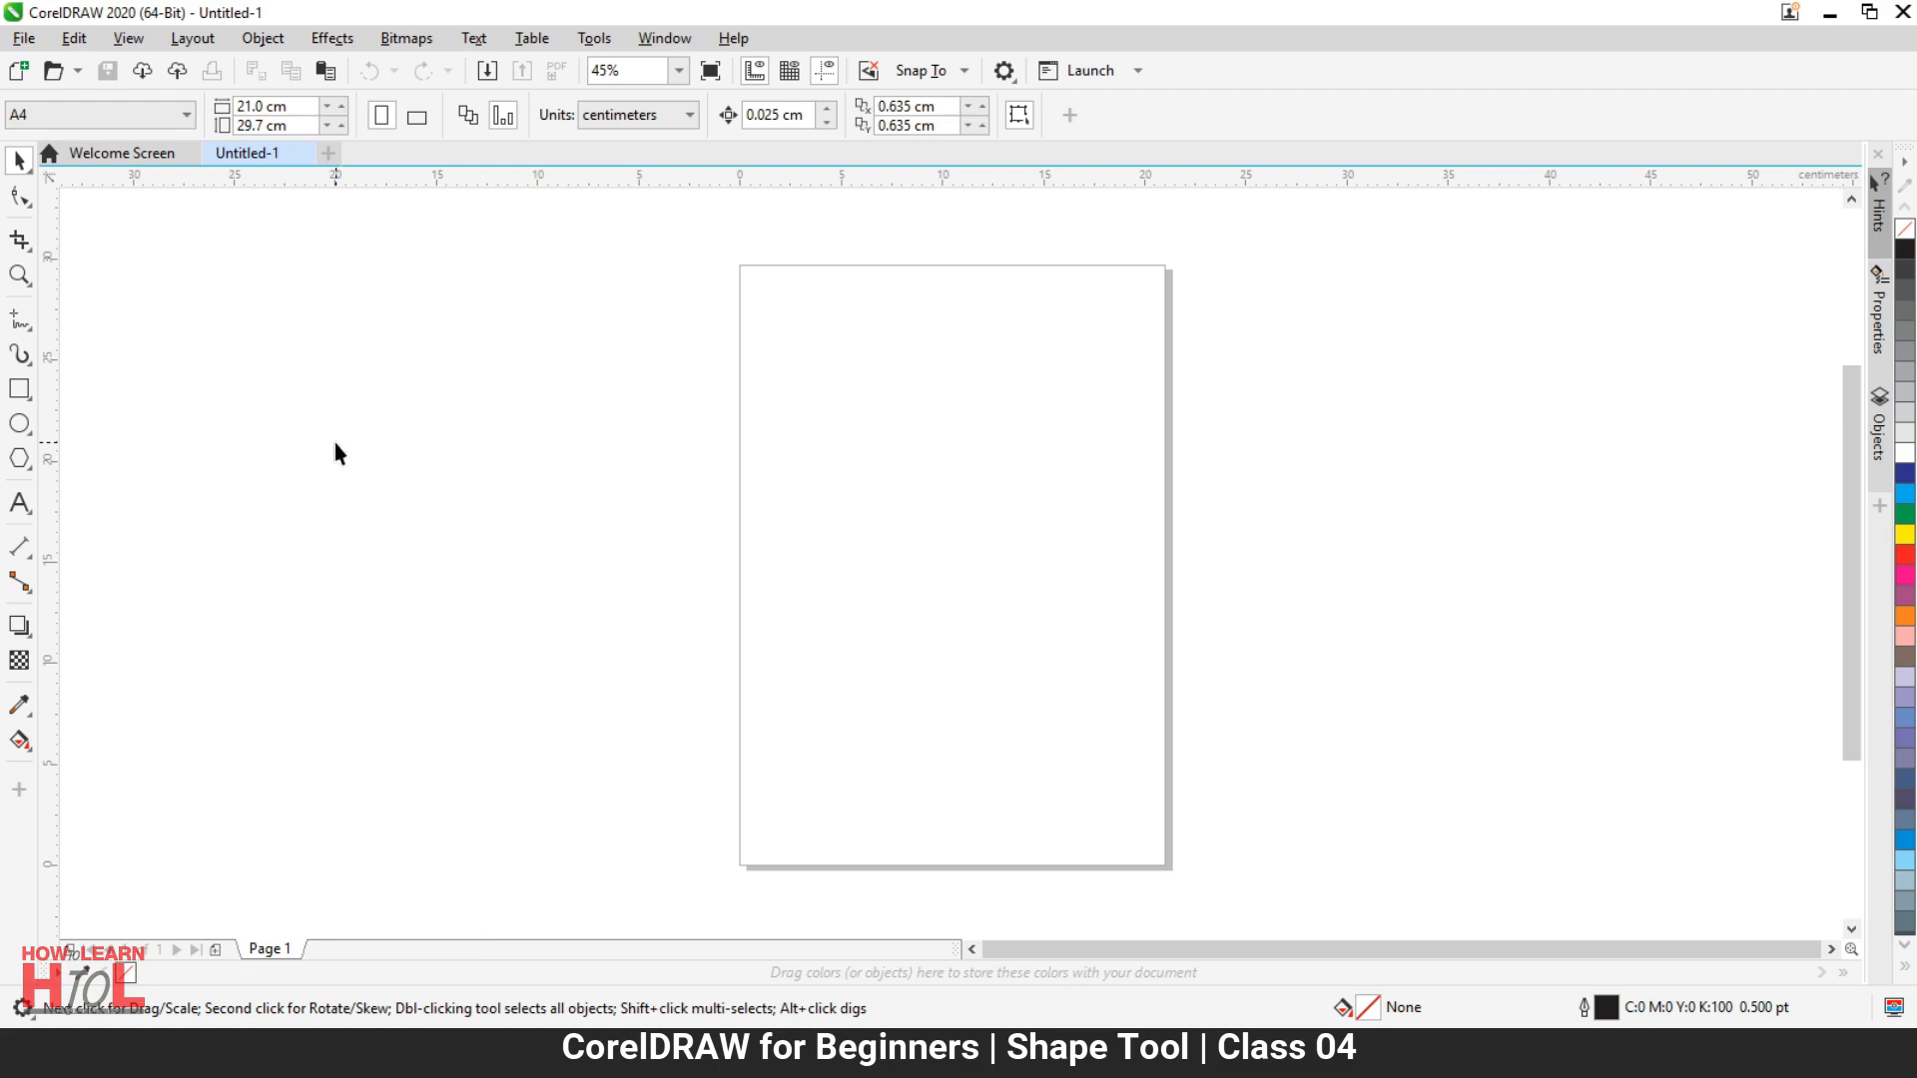
# Step: Draw a rectangle about 11 by 7 cm in the page's upper half and delete it
pyautogui.click(24, 392)
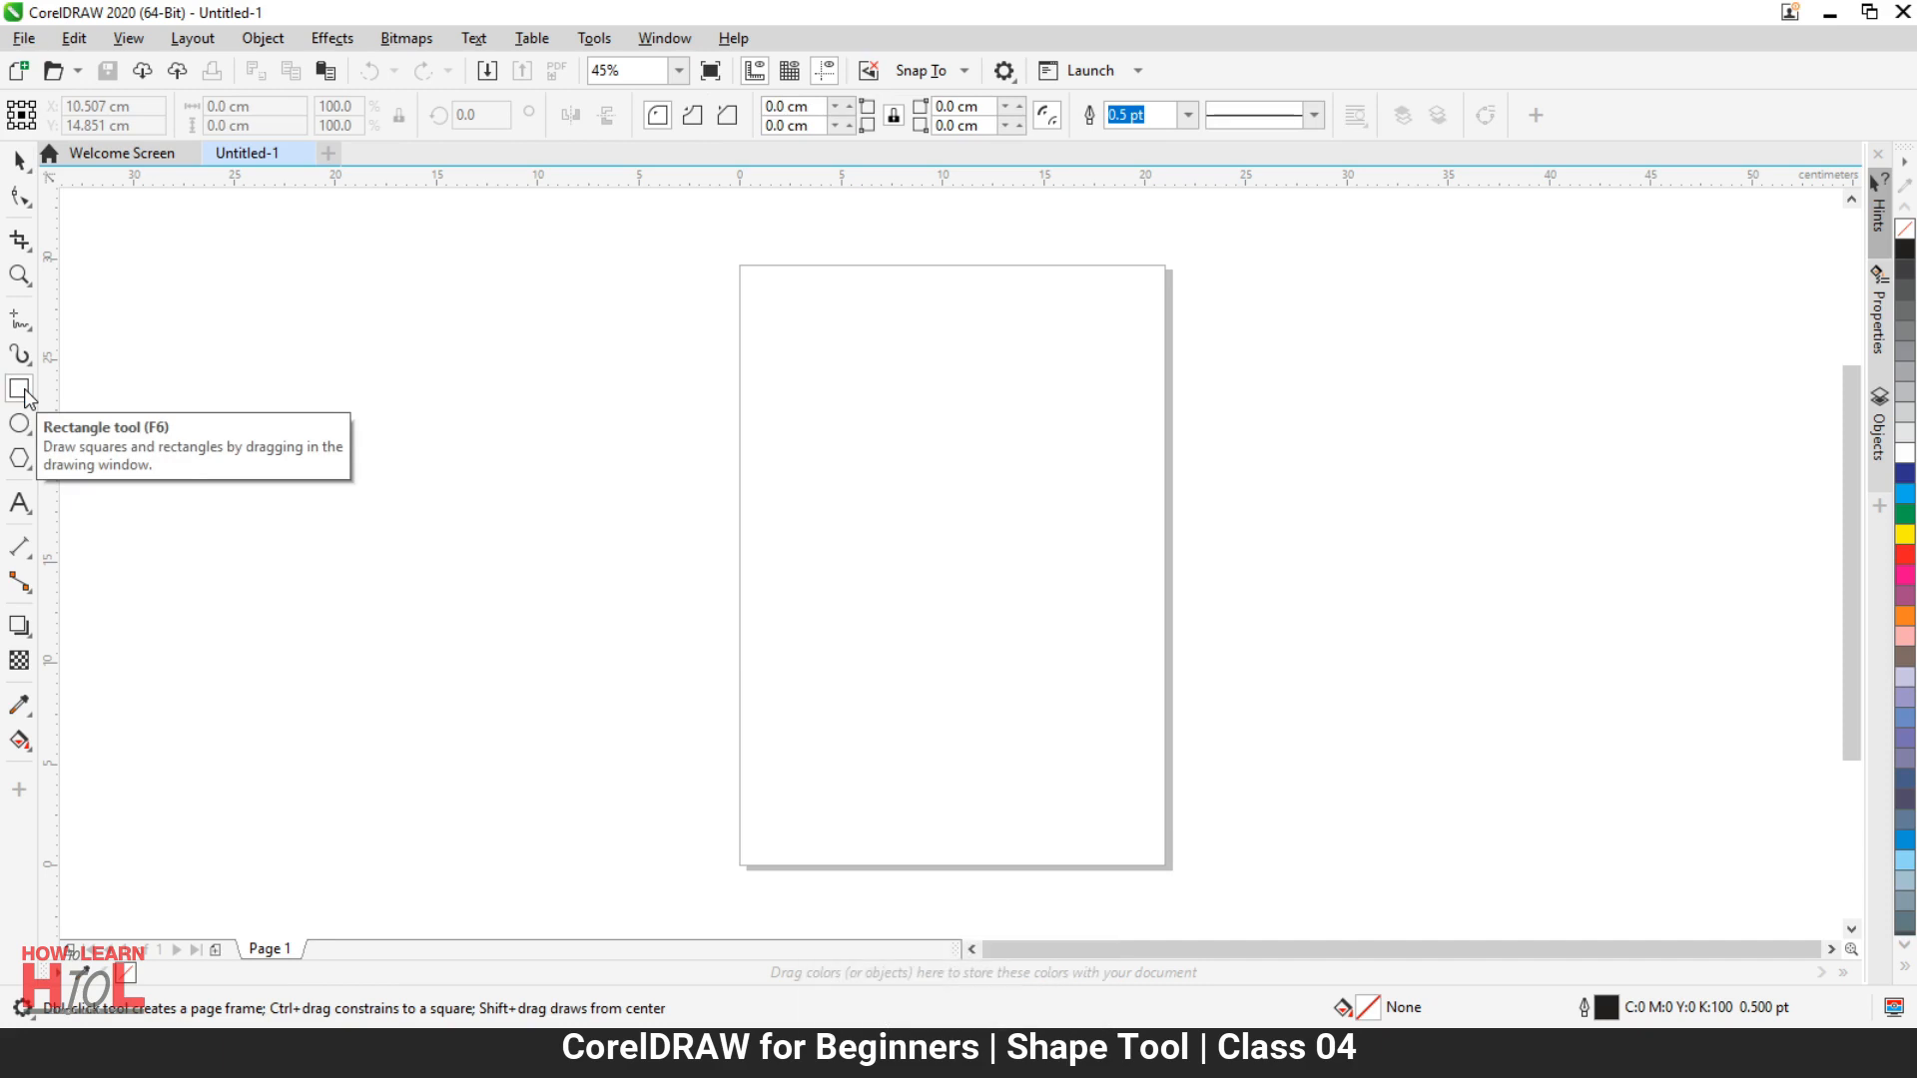
pyautogui.click(807, 385)
pyautogui.moveTo(806, 385); pyautogui.dragTo(1031, 527)
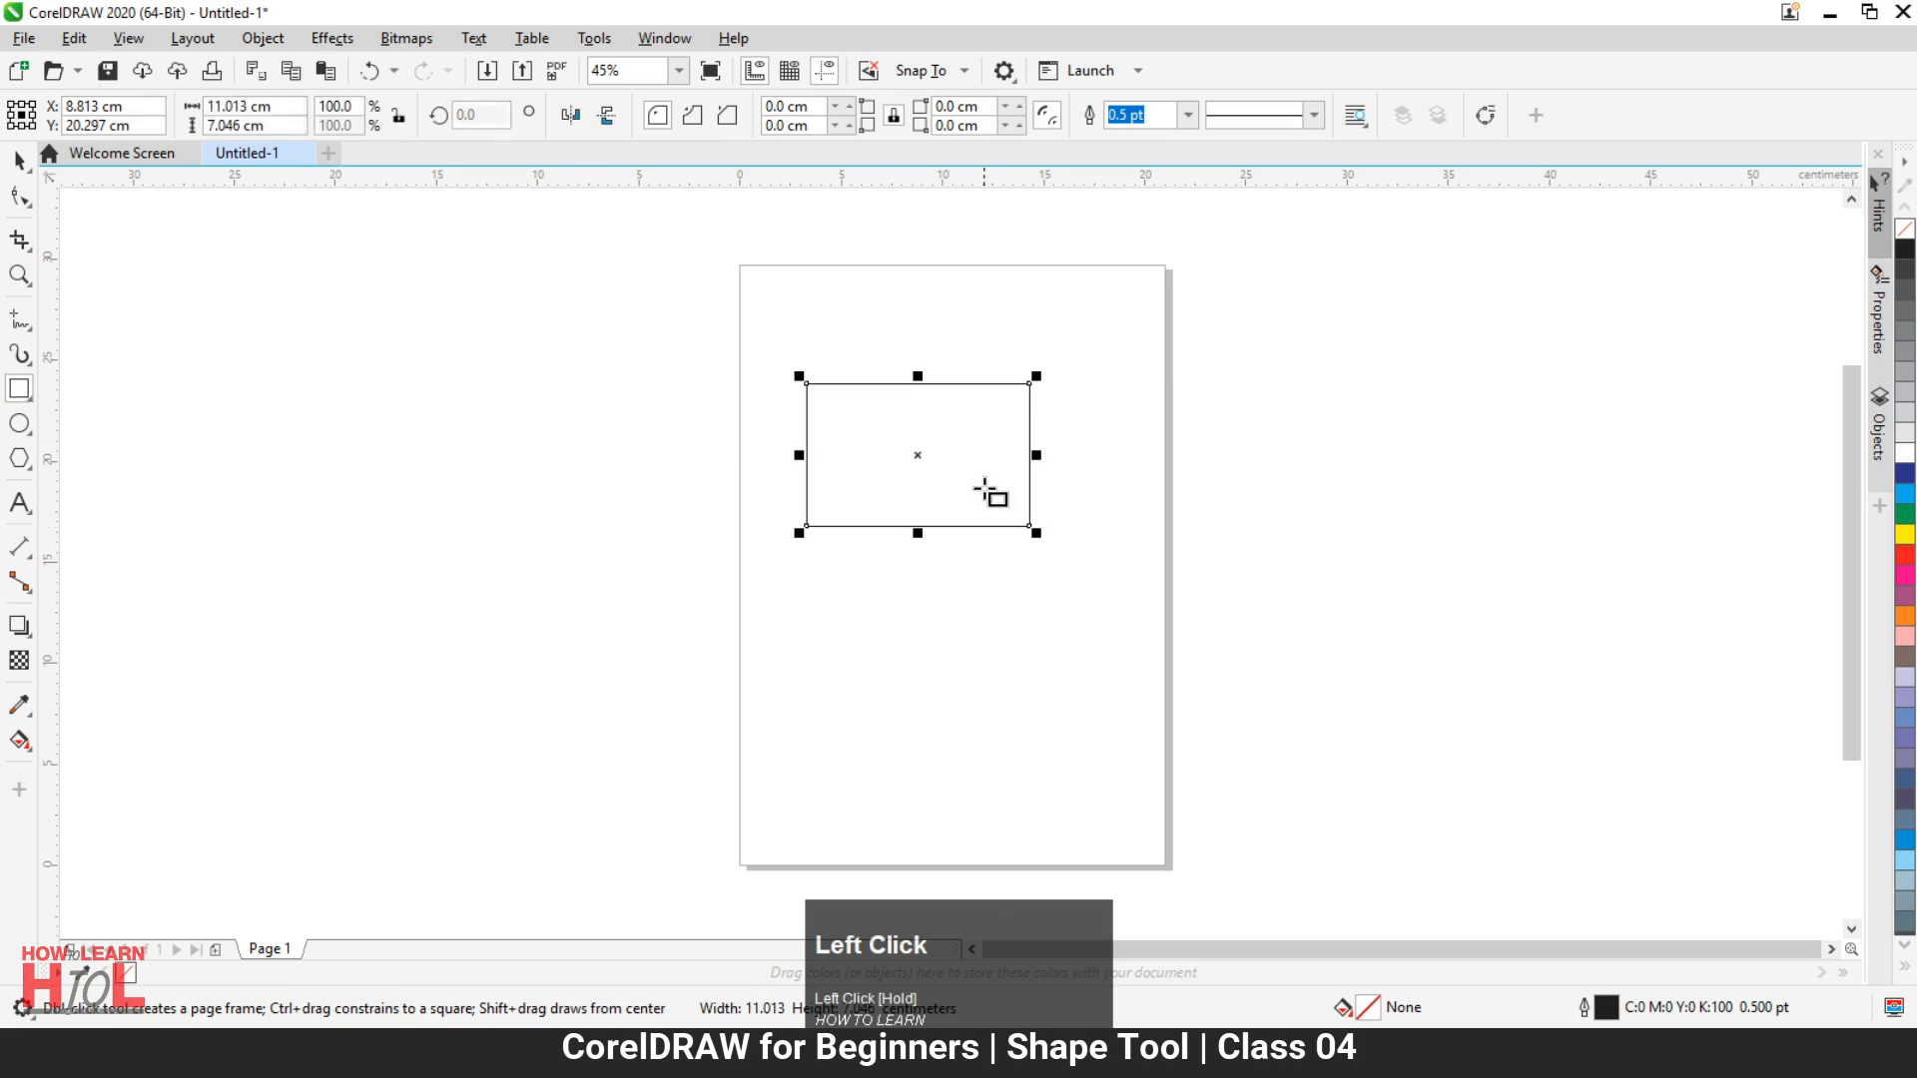
pyautogui.click(19, 160)
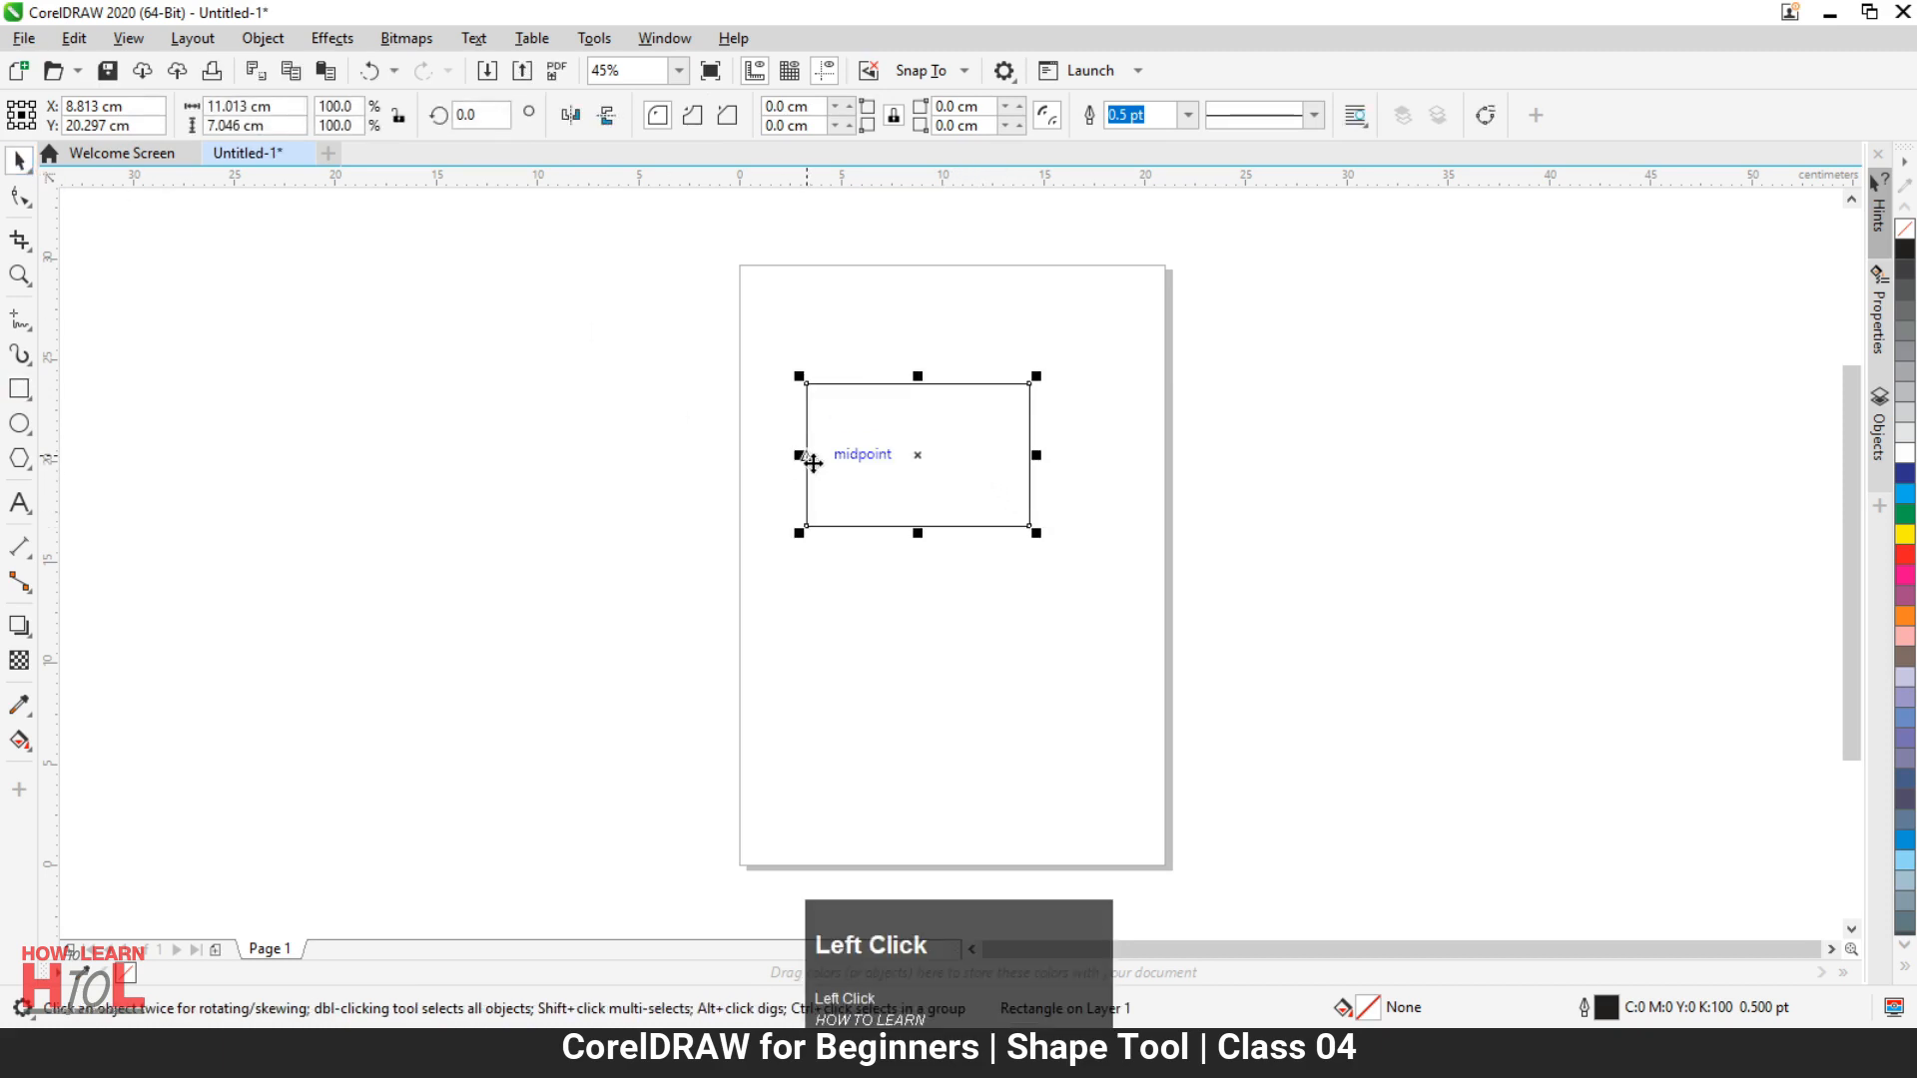
pyautogui.press('Delete')
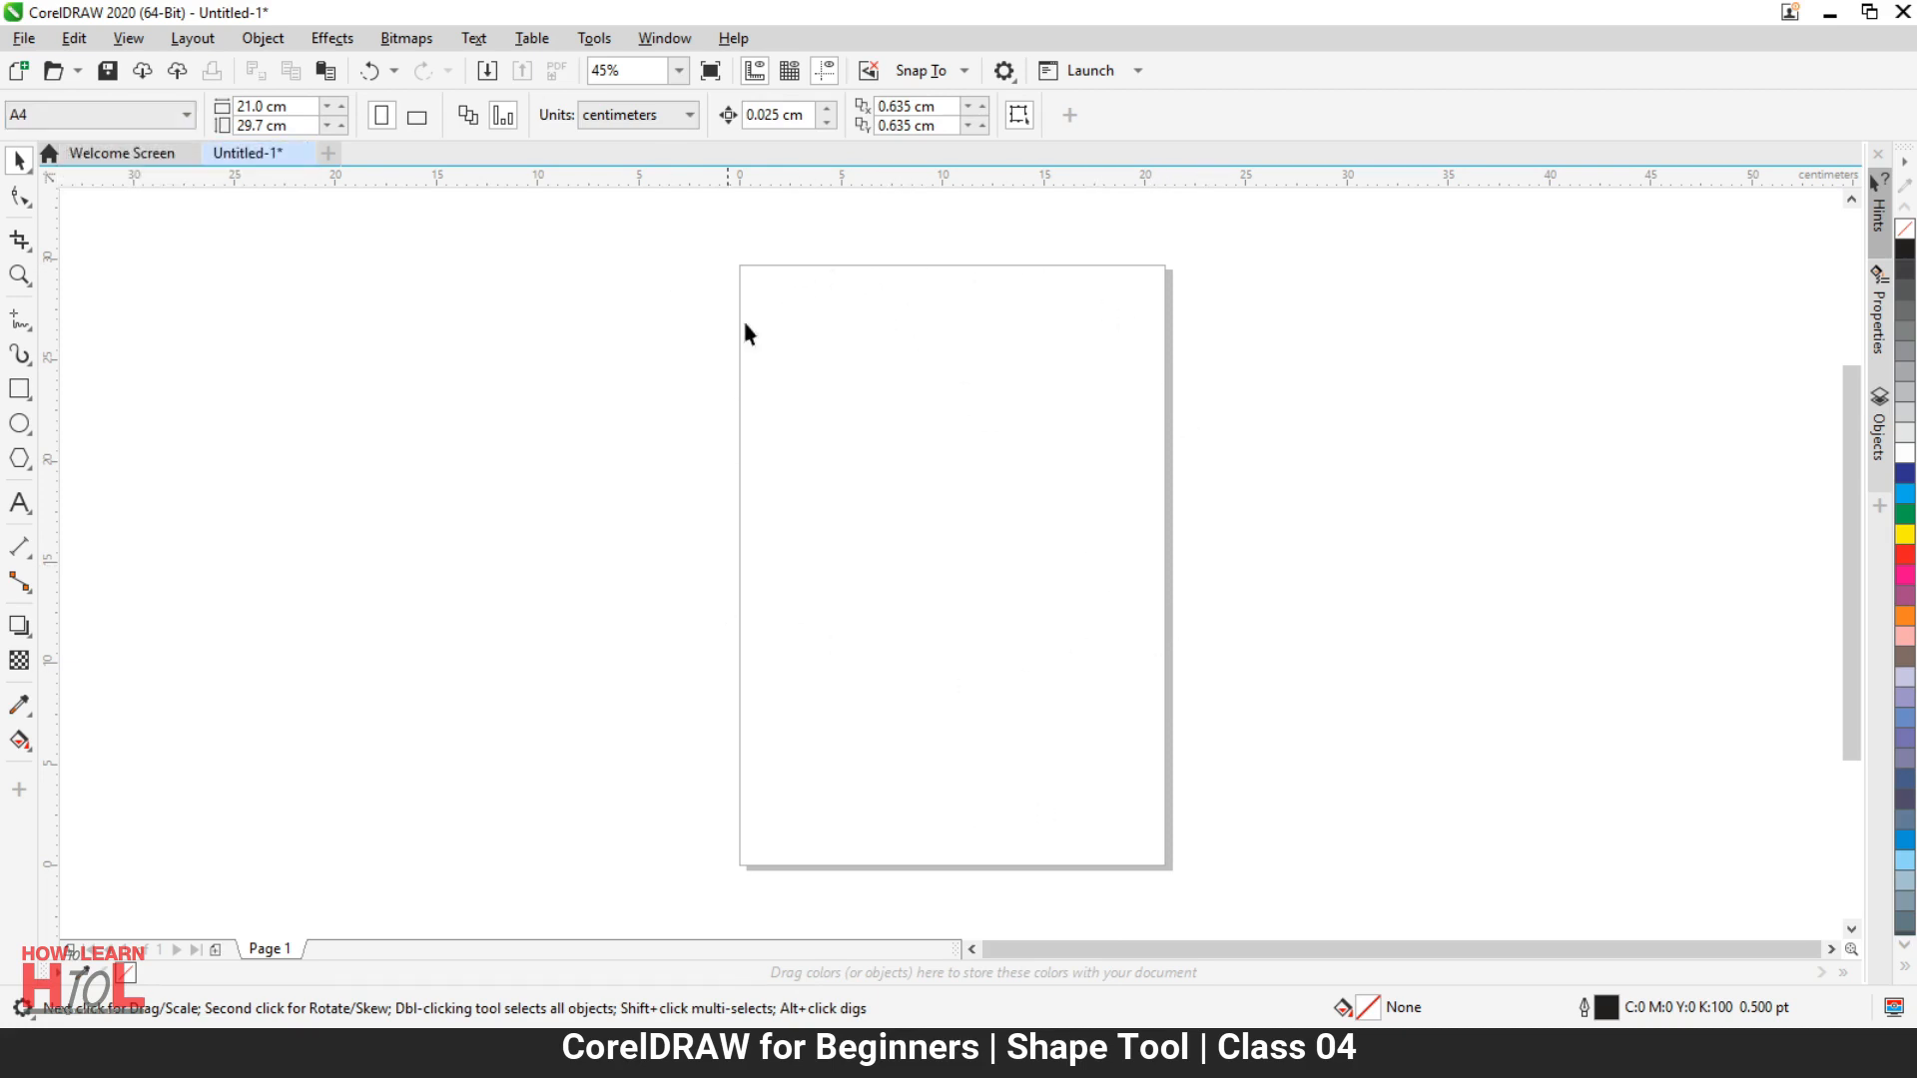
# Step: Create a page-sized rectangle as a page frame, move it off the page's left side and delete it
pyautogui.doubleClick(18, 391)
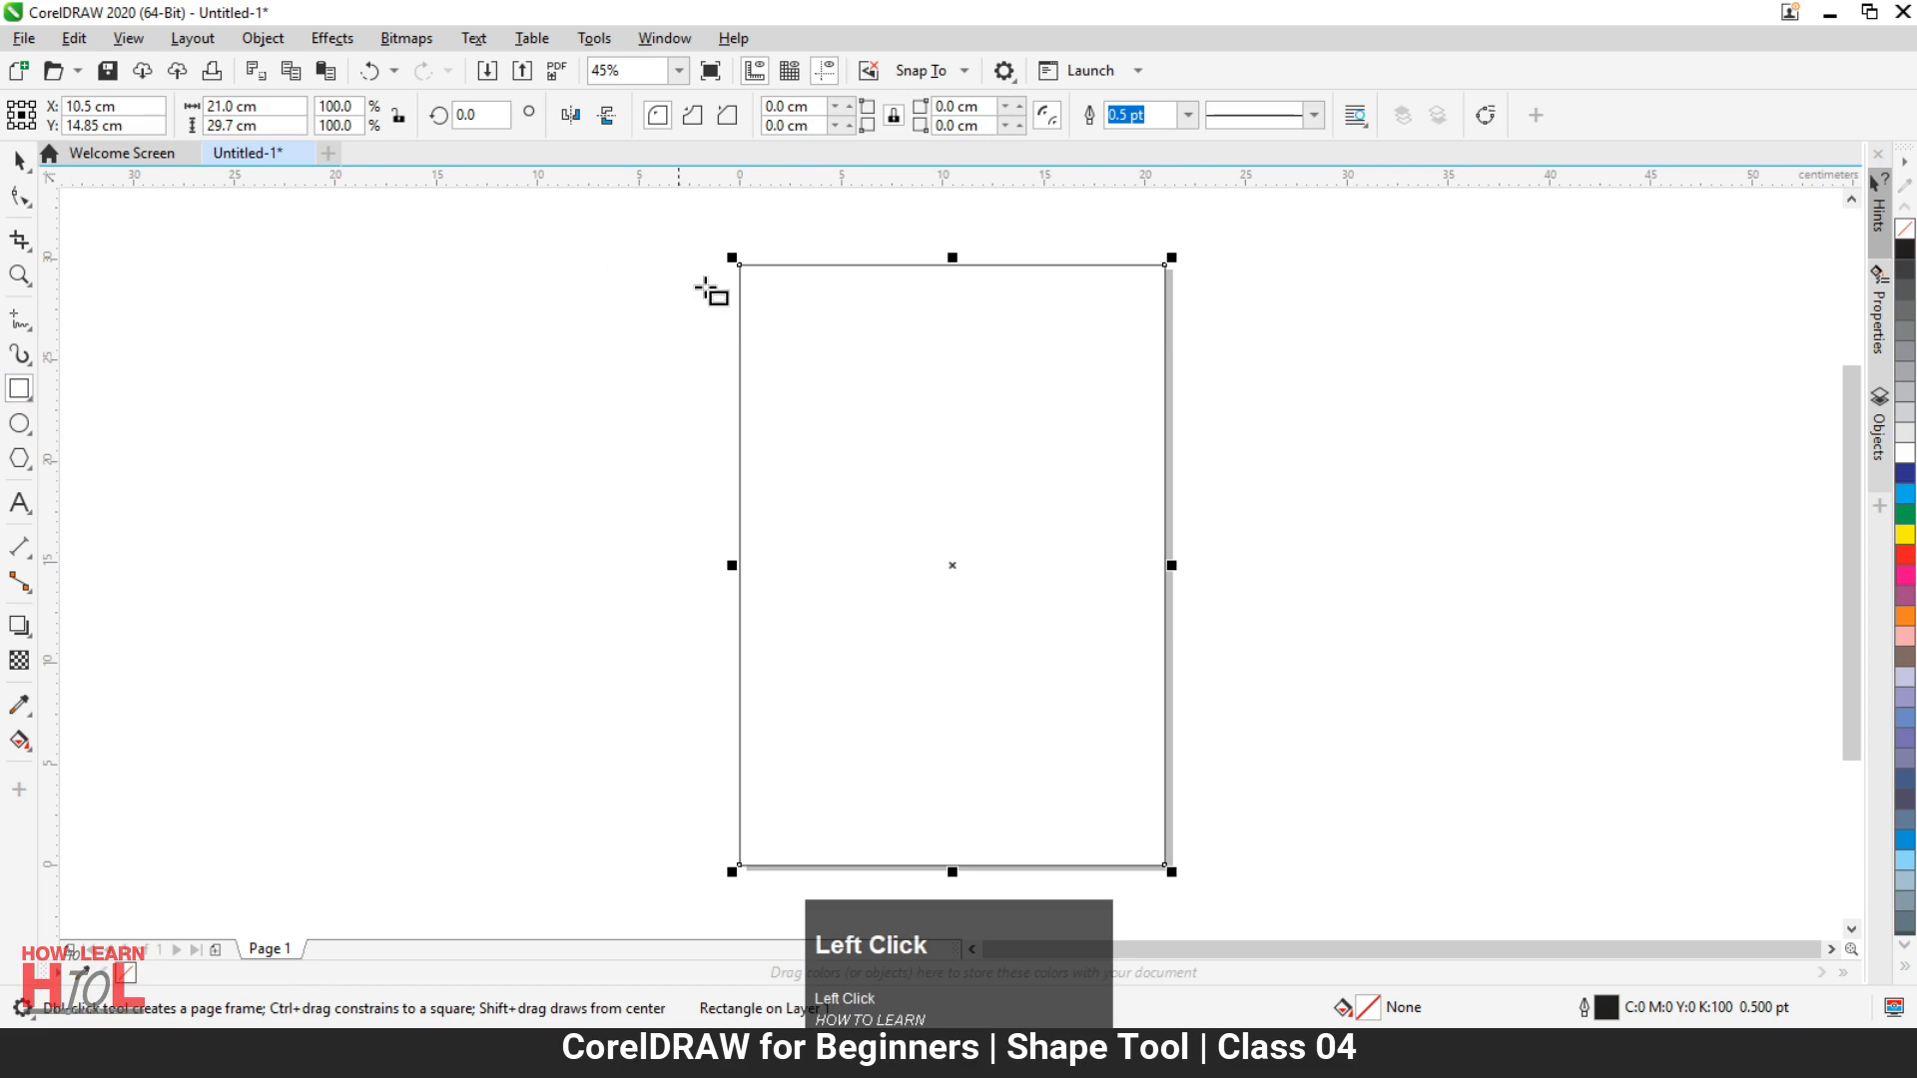
pyautogui.click(22, 160)
pyautogui.click(412, 406)
pyautogui.moveTo(1034, 501); pyautogui.dragTo(505, 485)
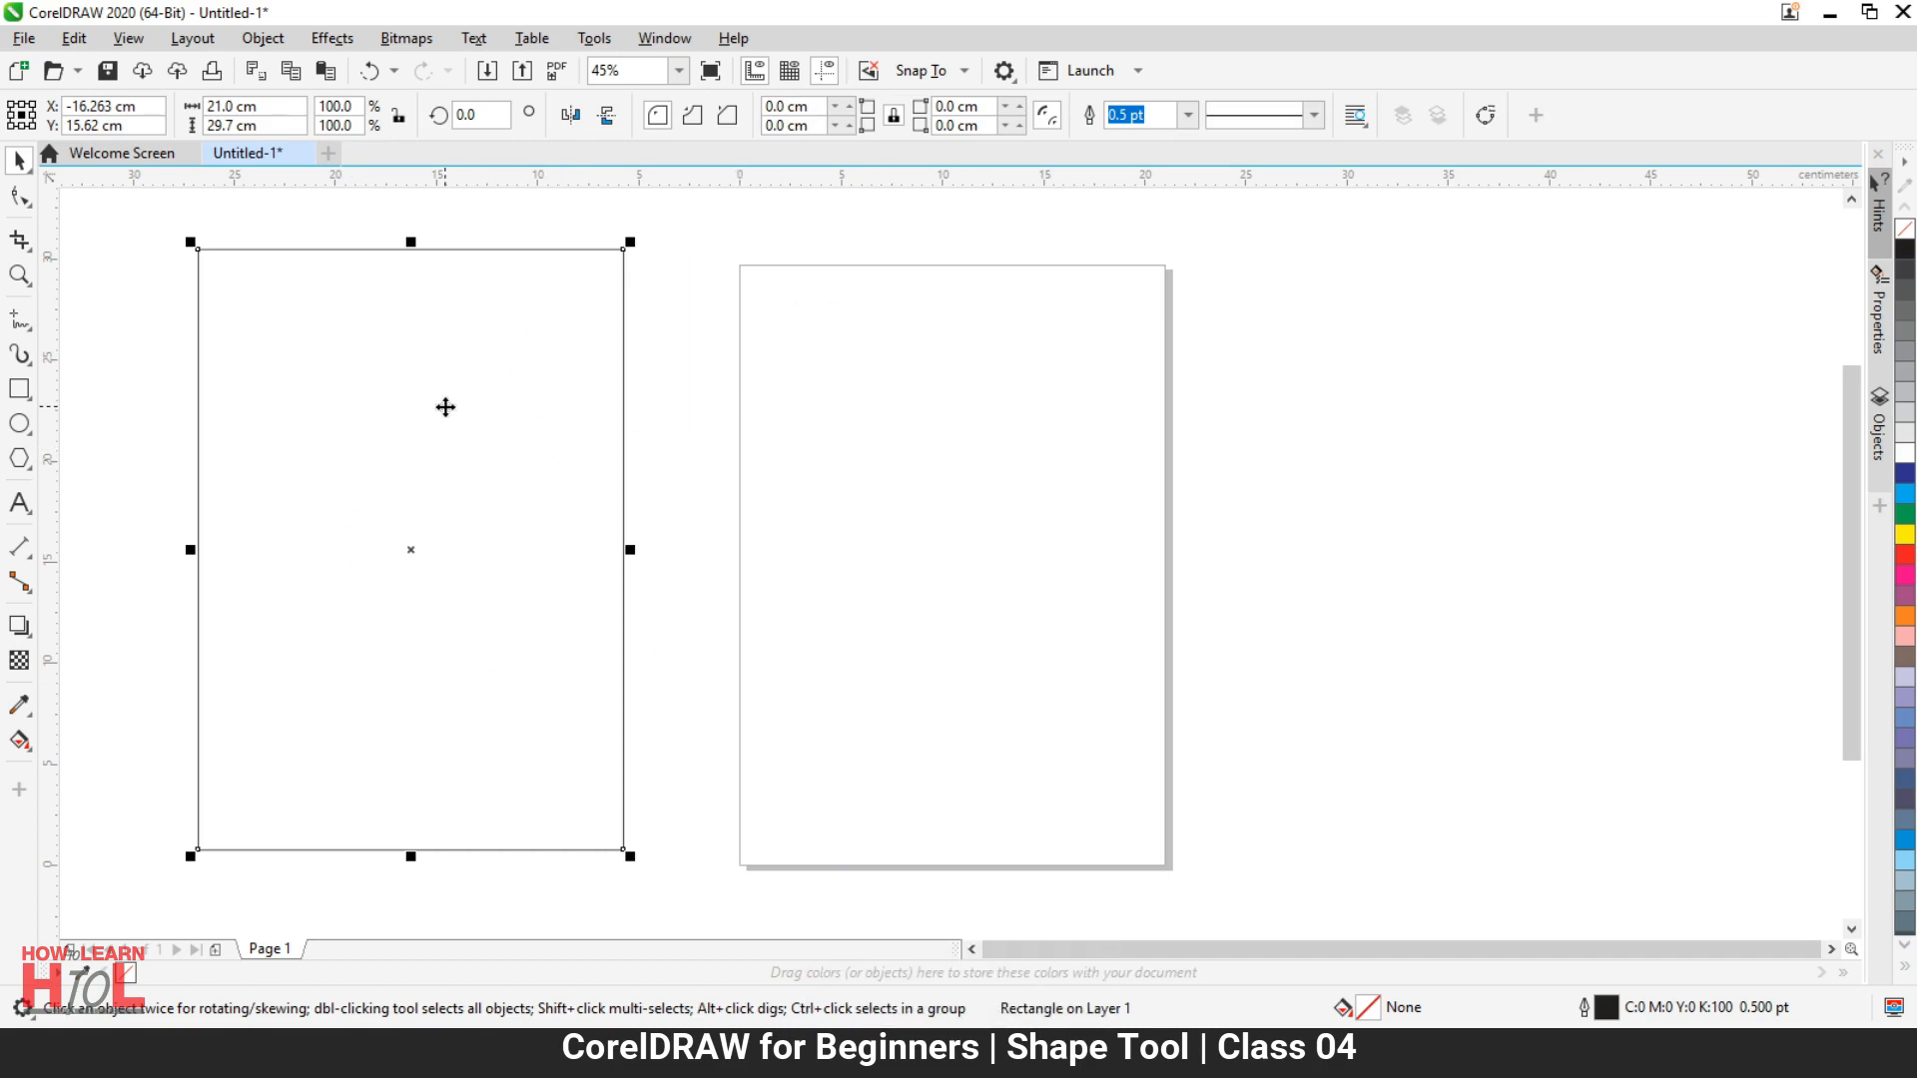
pyautogui.press('Delete')
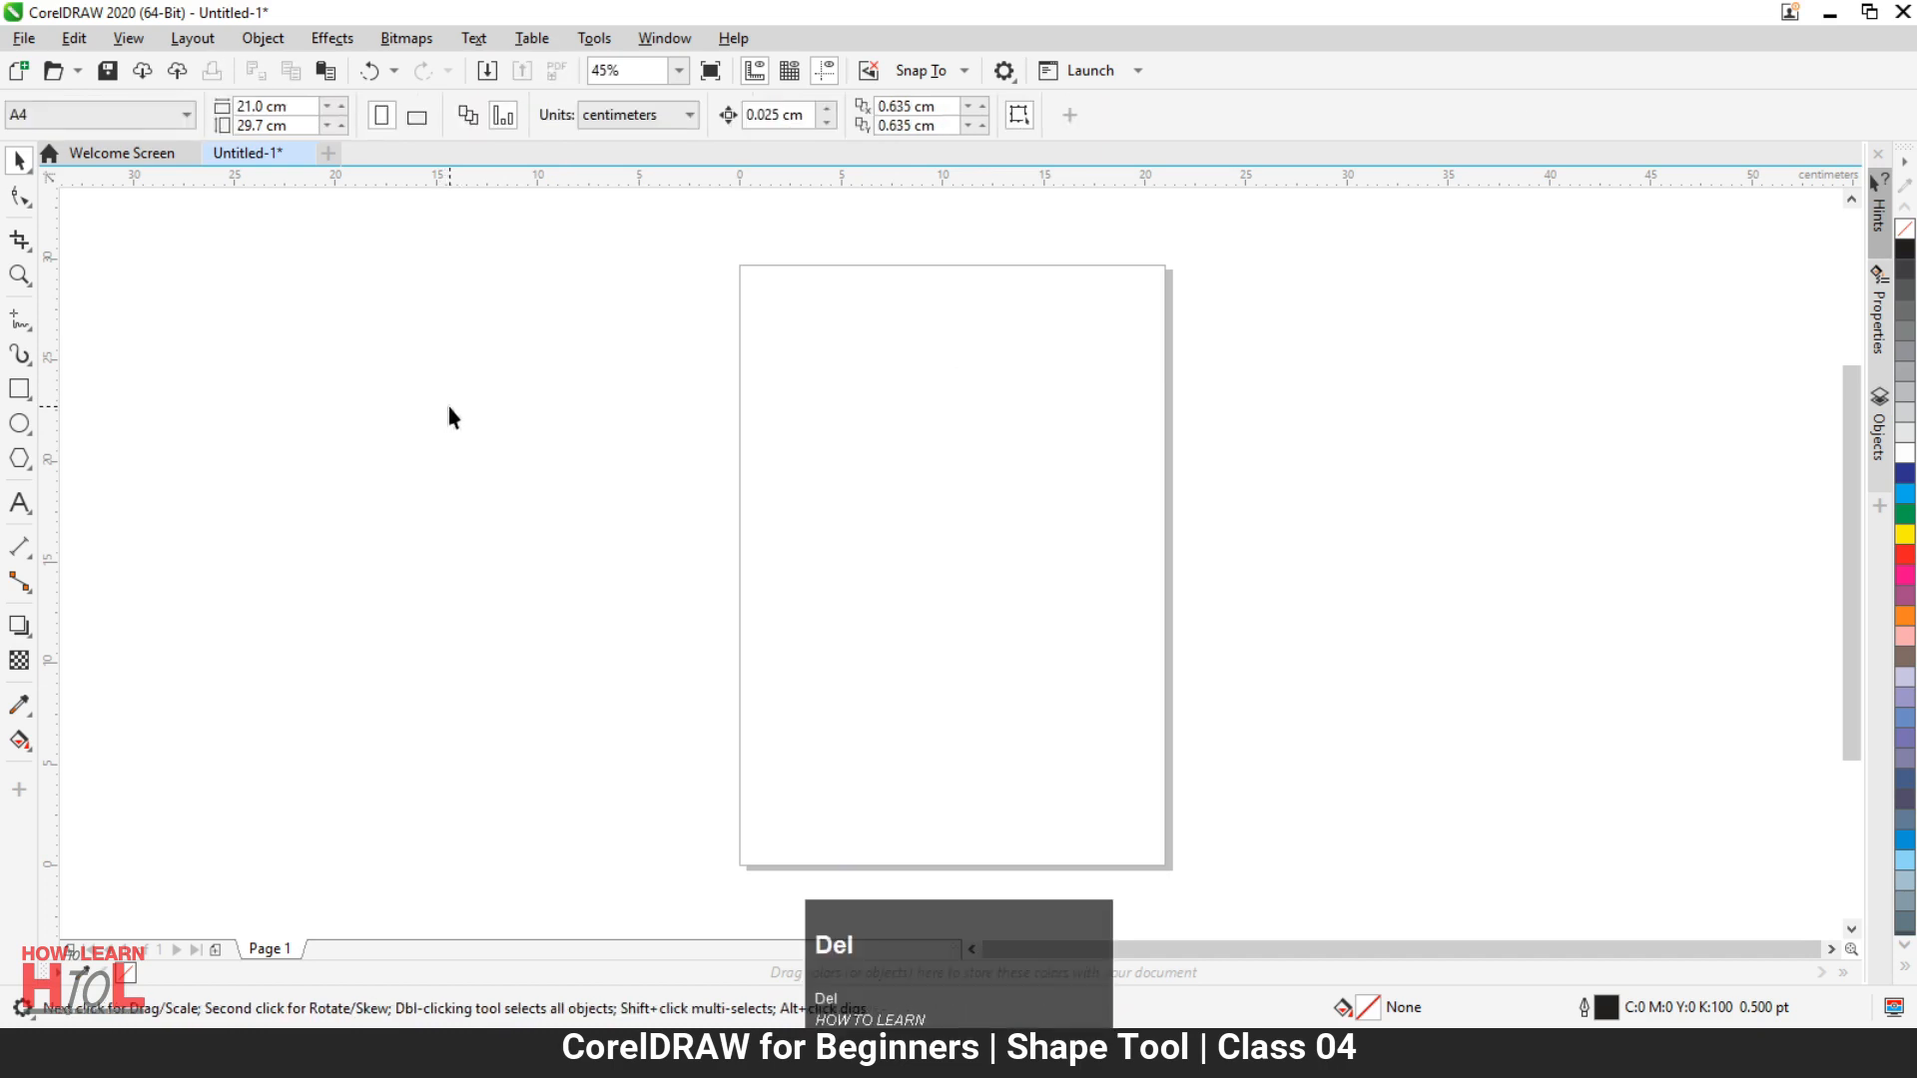
# Step: Create a rectangle matching the A4 page exactly as a page frame and deselect it
pyautogui.click(22, 392)
pyautogui.doubleClick(22, 391)
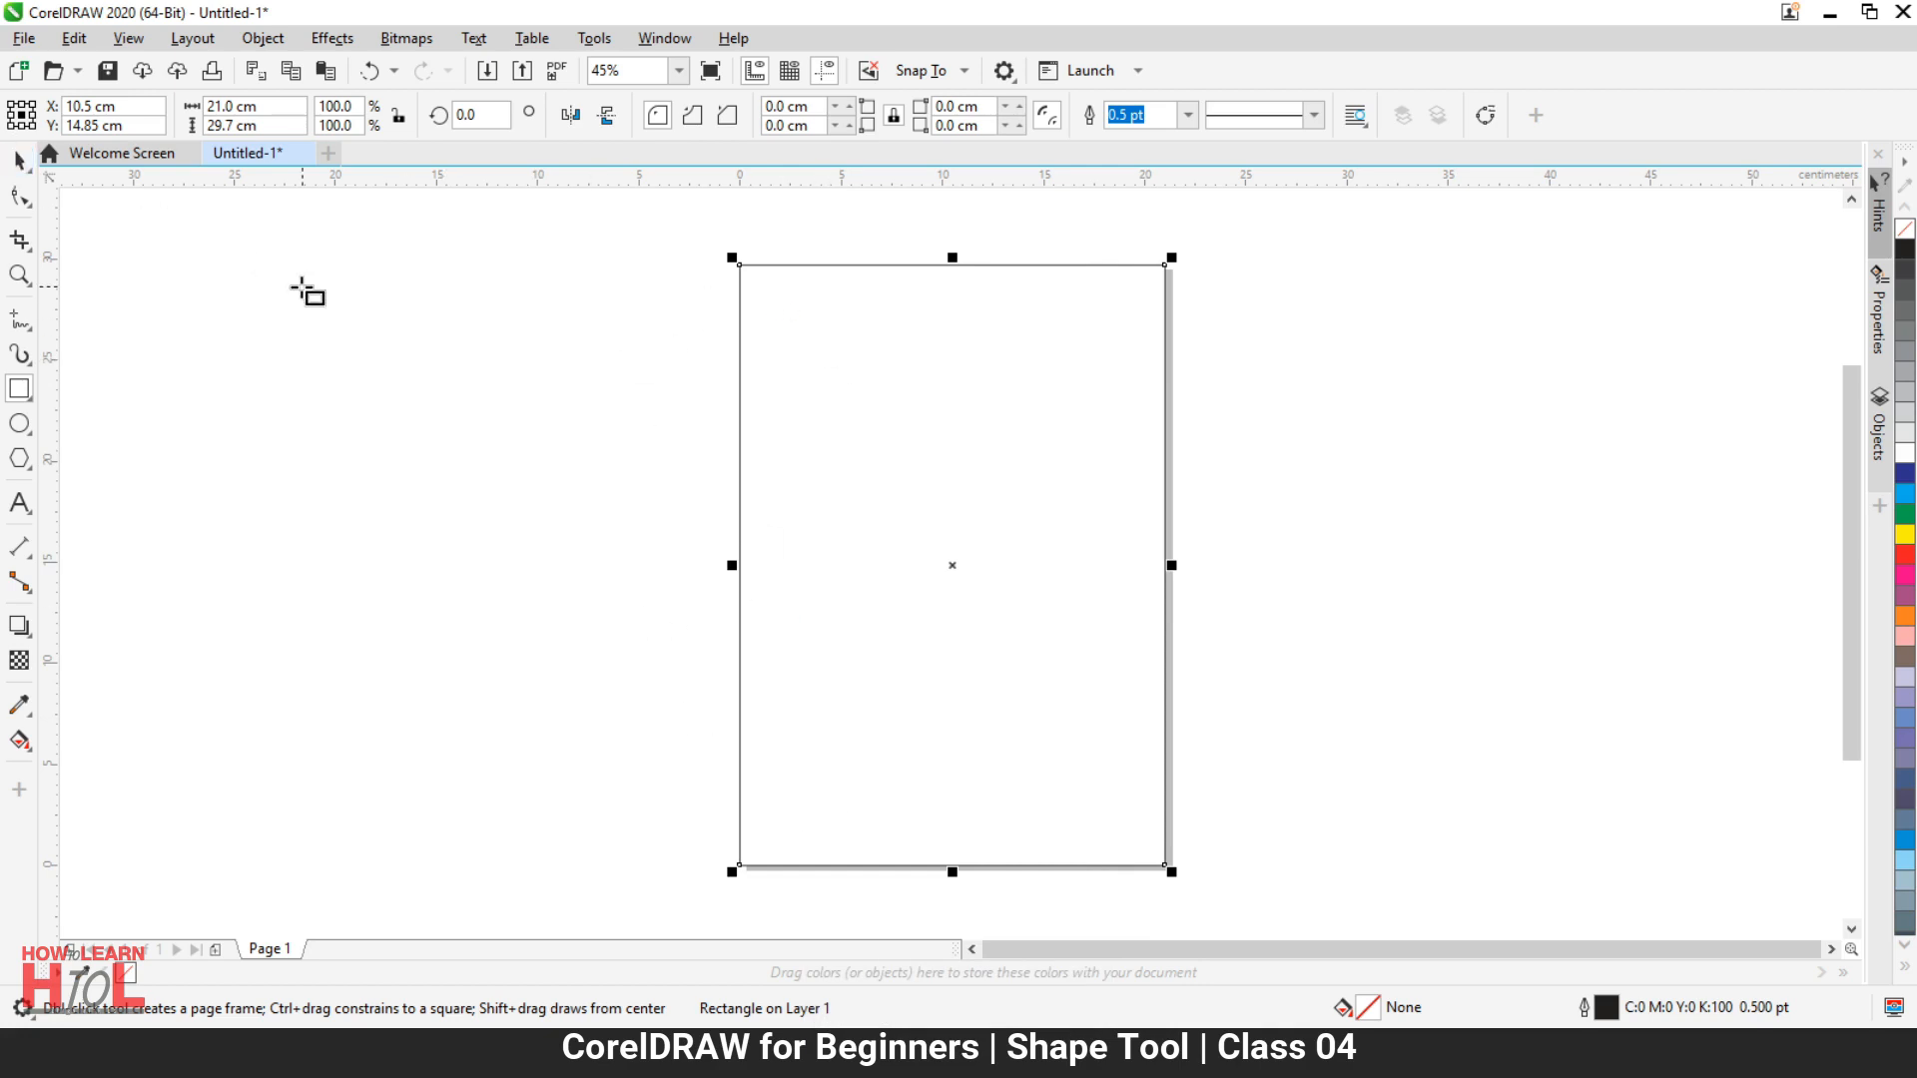
pyautogui.click(16, 160)
pyautogui.click(274, 314)
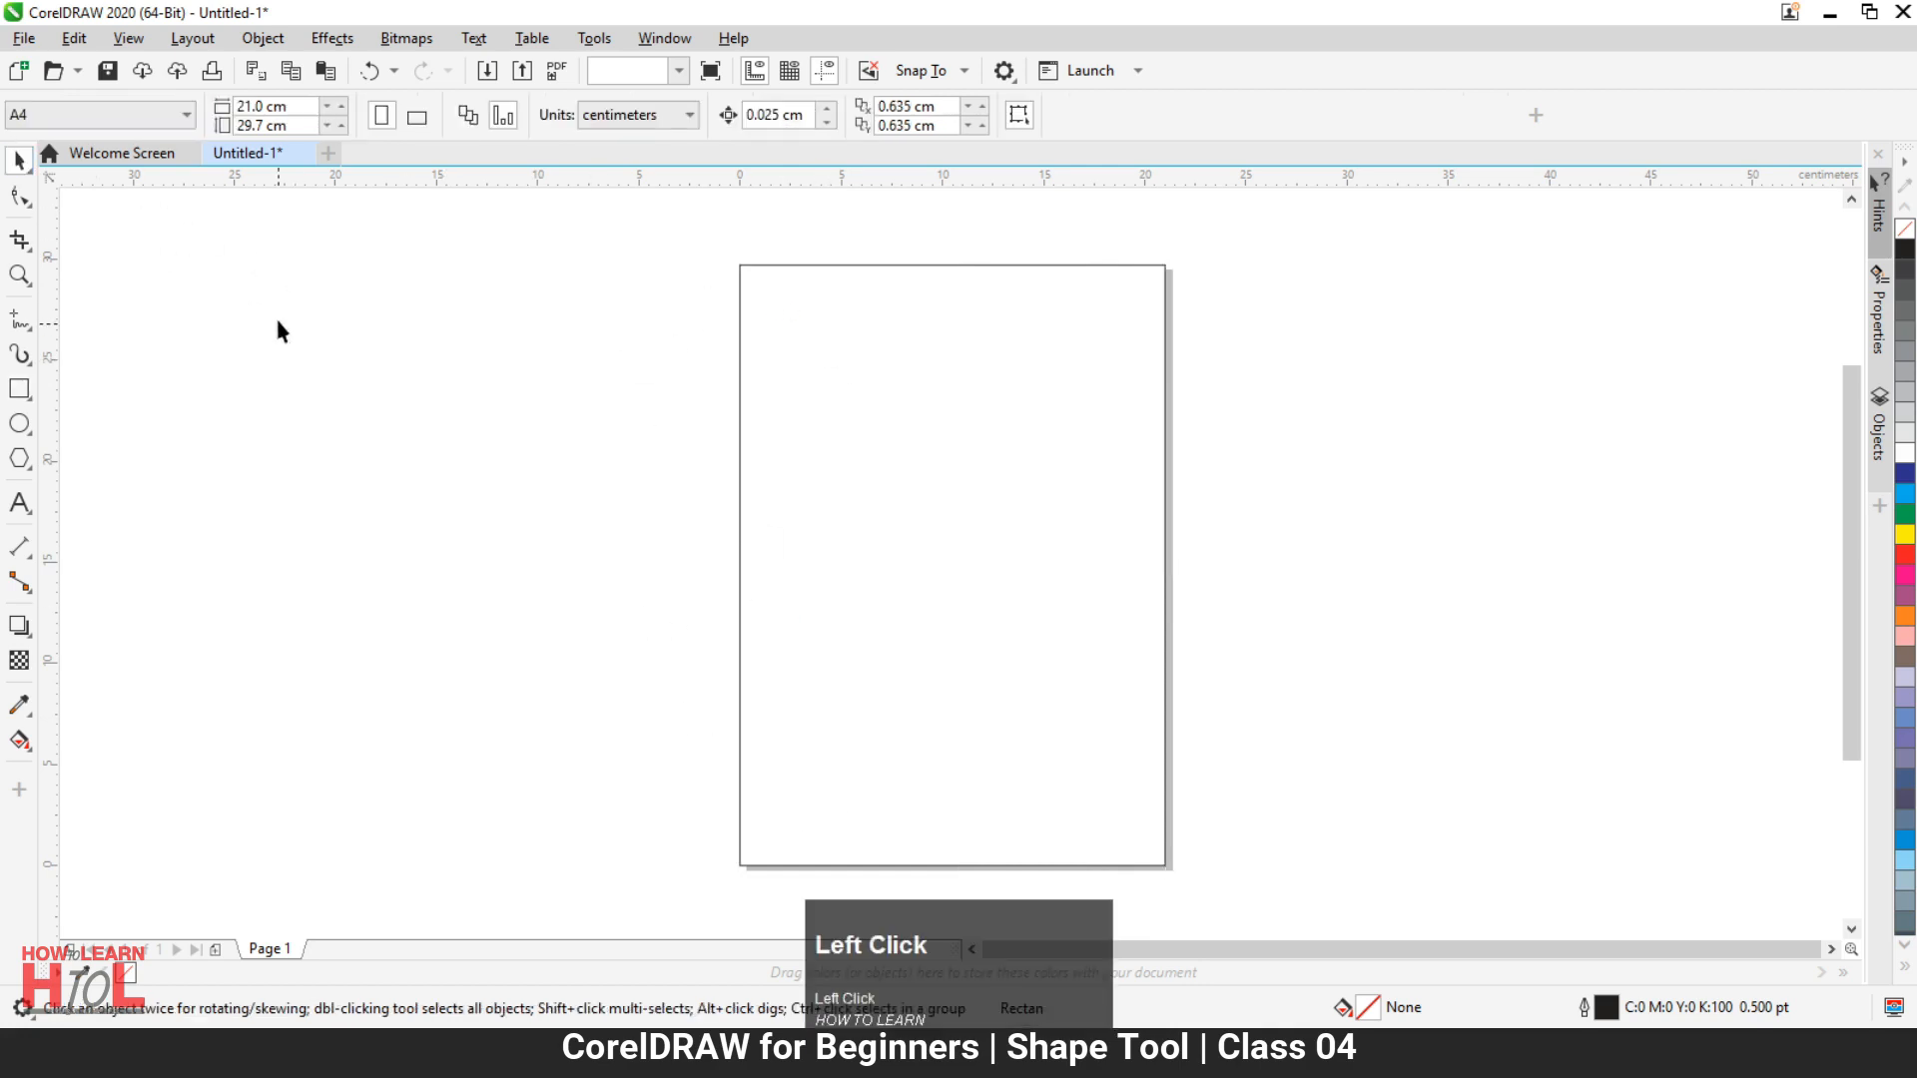
# Step: Change the page to A5 landscape and move the A4 rectangle off its left side
pyautogui.click(112, 124)
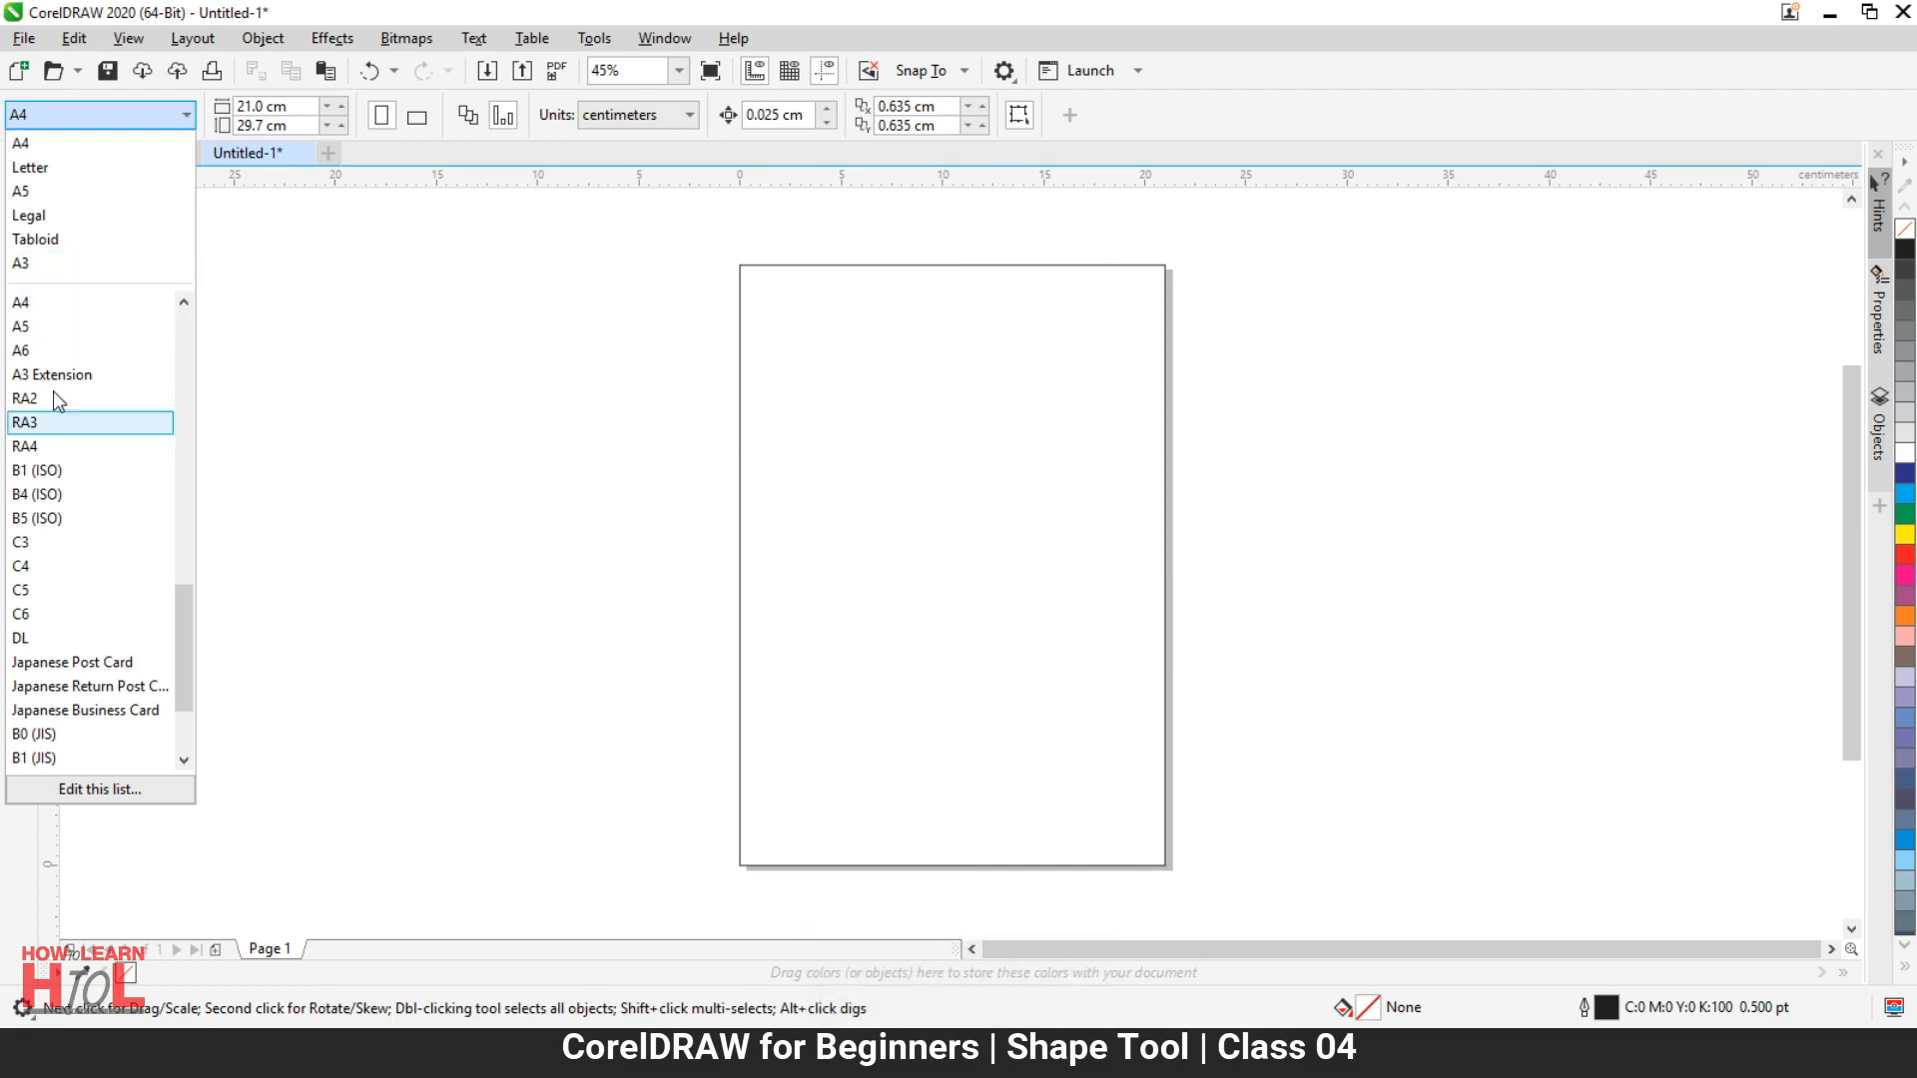
pyautogui.click(55, 326)
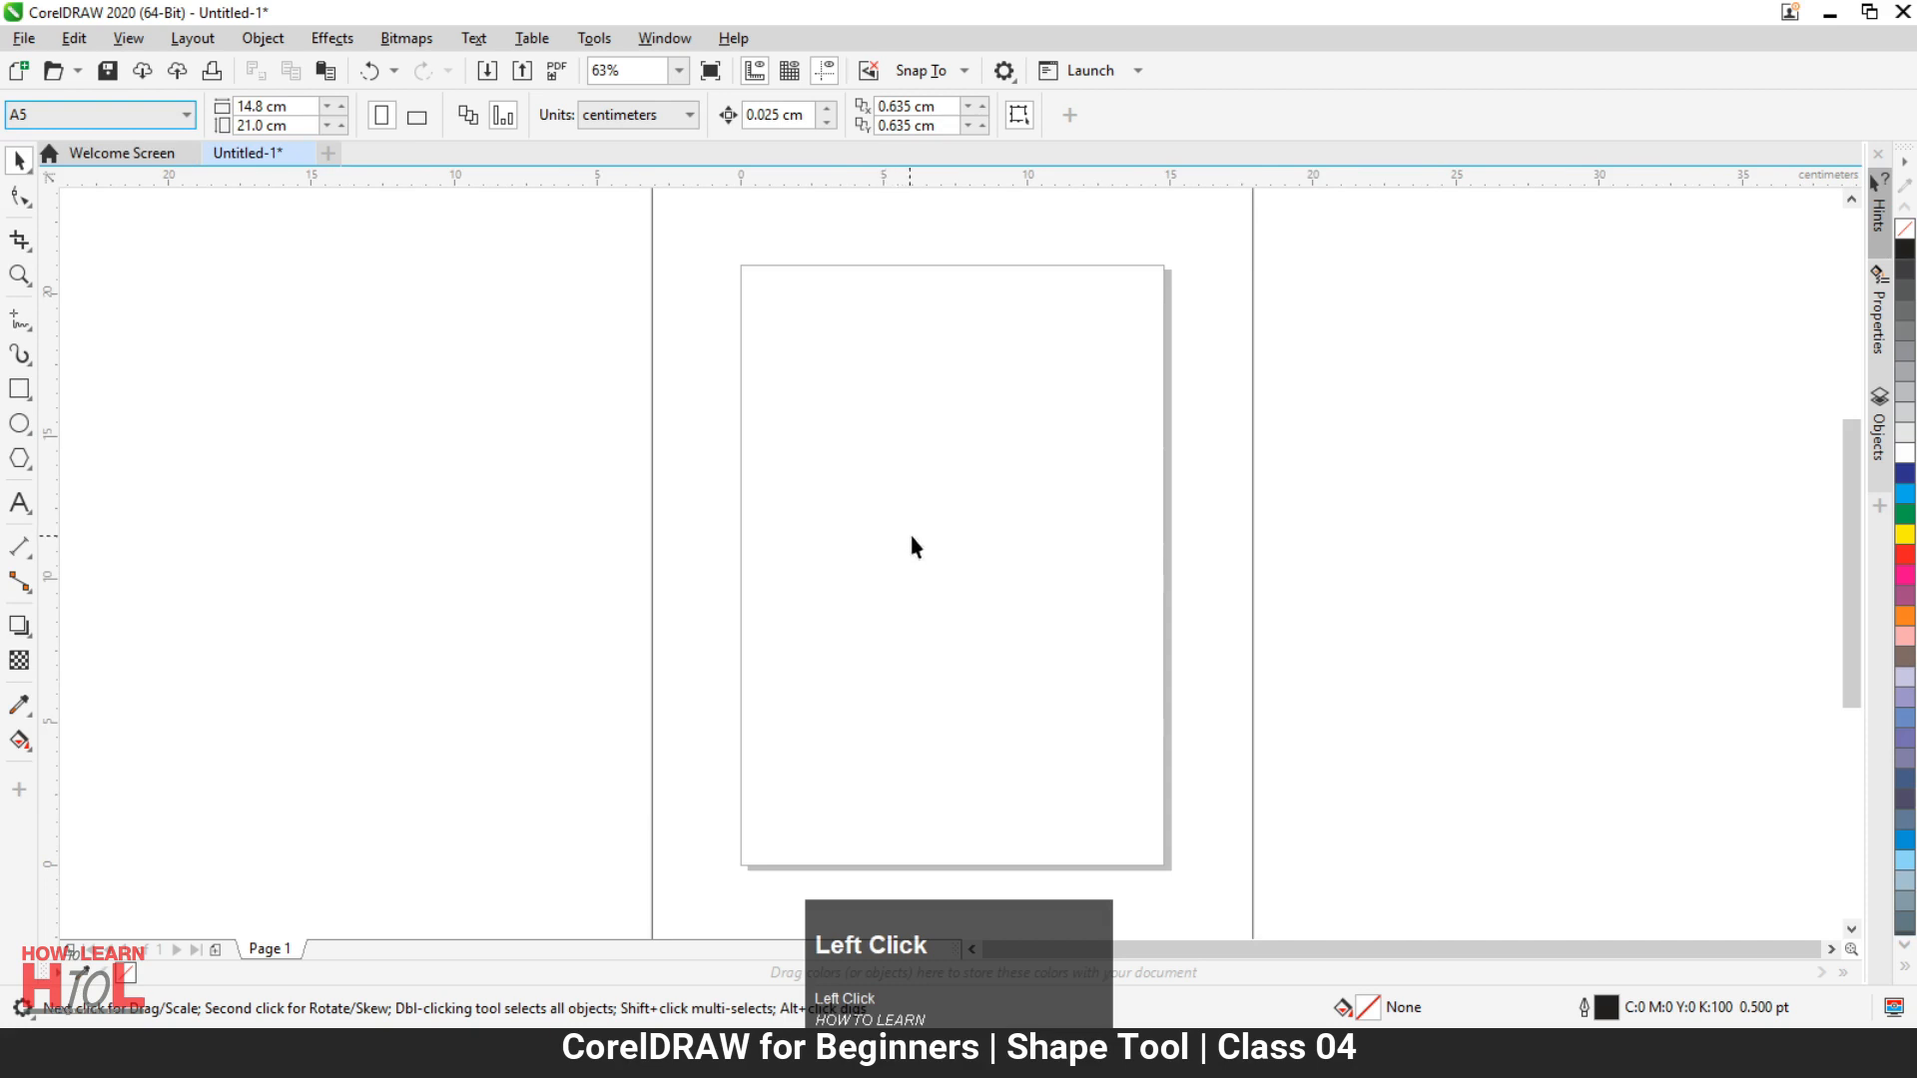
pyautogui.scroll(-3, 913, 535)
pyautogui.moveTo(988, 517); pyautogui.dragTo(787, 519)
pyautogui.scroll(2, 939, 549)
pyautogui.click(782, 499)
pyautogui.click(416, 115)
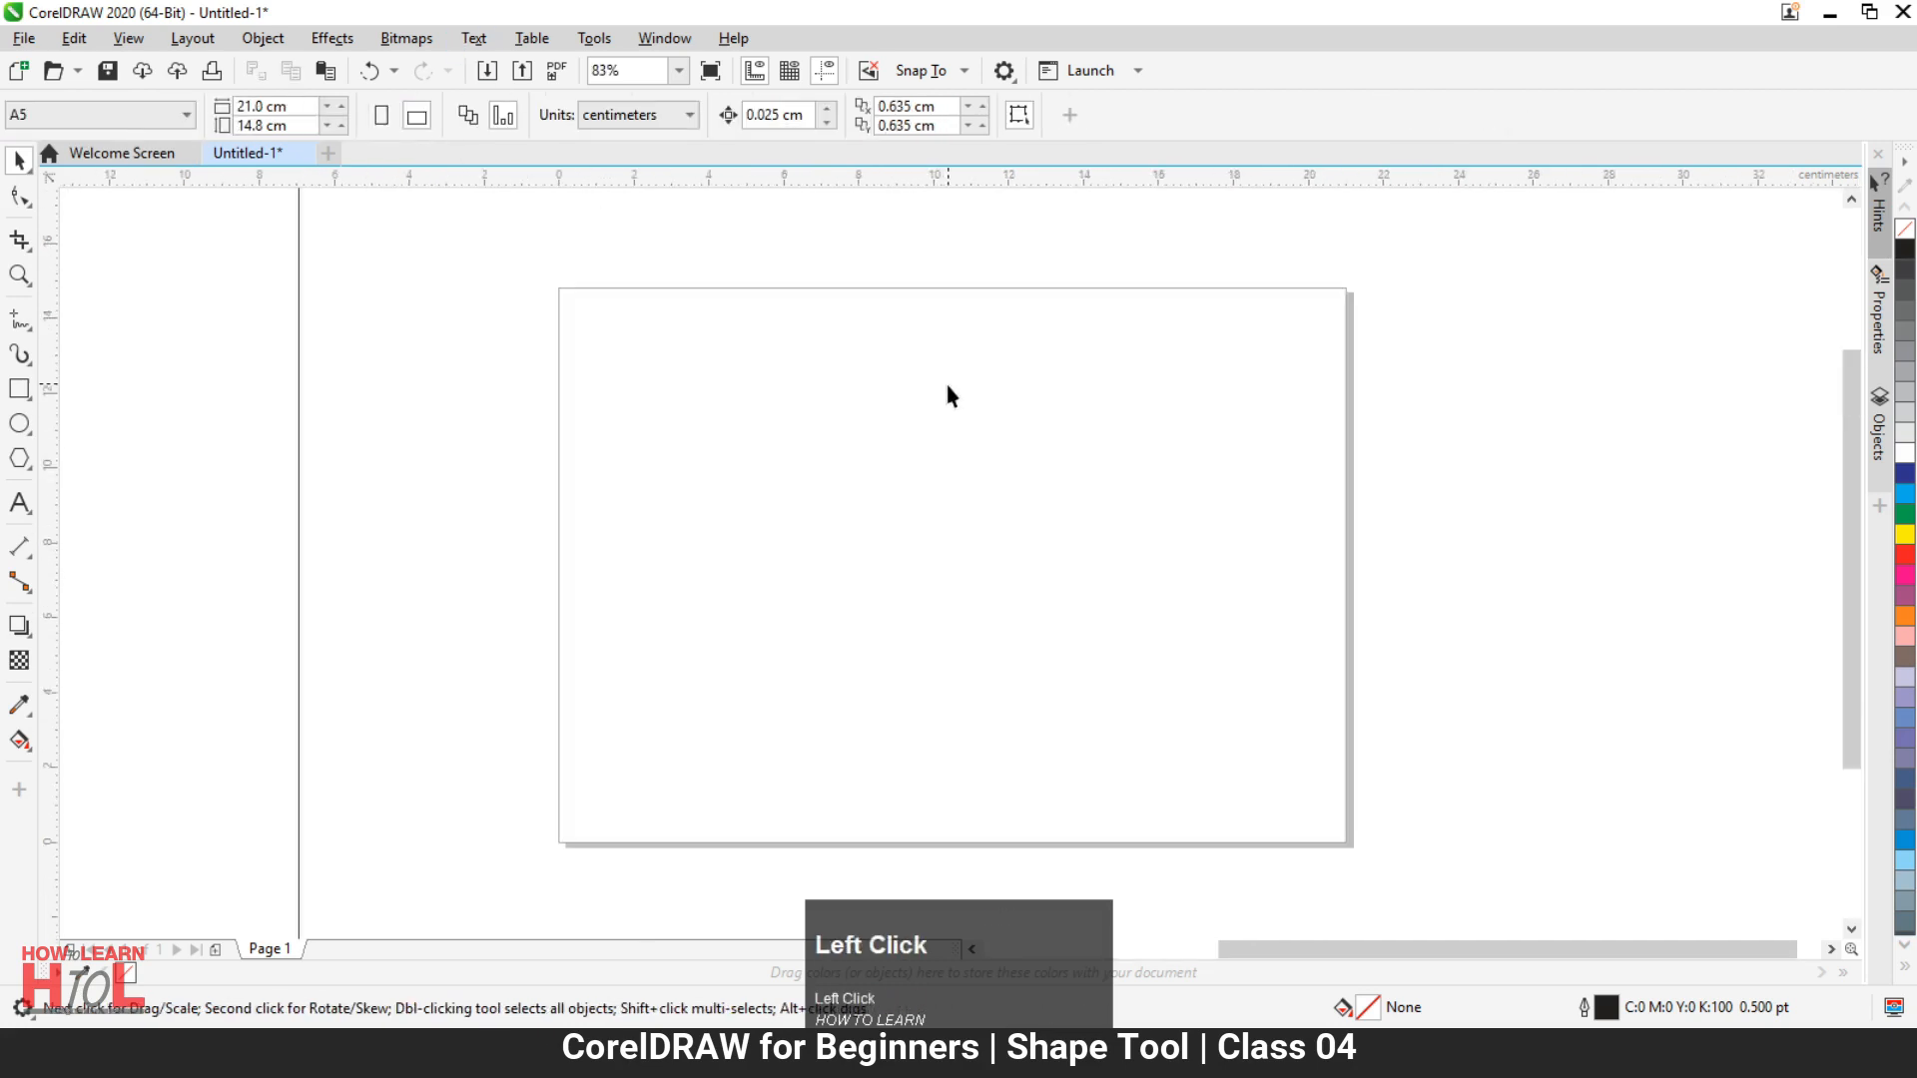
# Step: Create a rectangle matching the A5 landscape page and move it to the empty area right of the page
pyautogui.scroll(-3, 898, 492)
pyautogui.scroll(2, 901, 489)
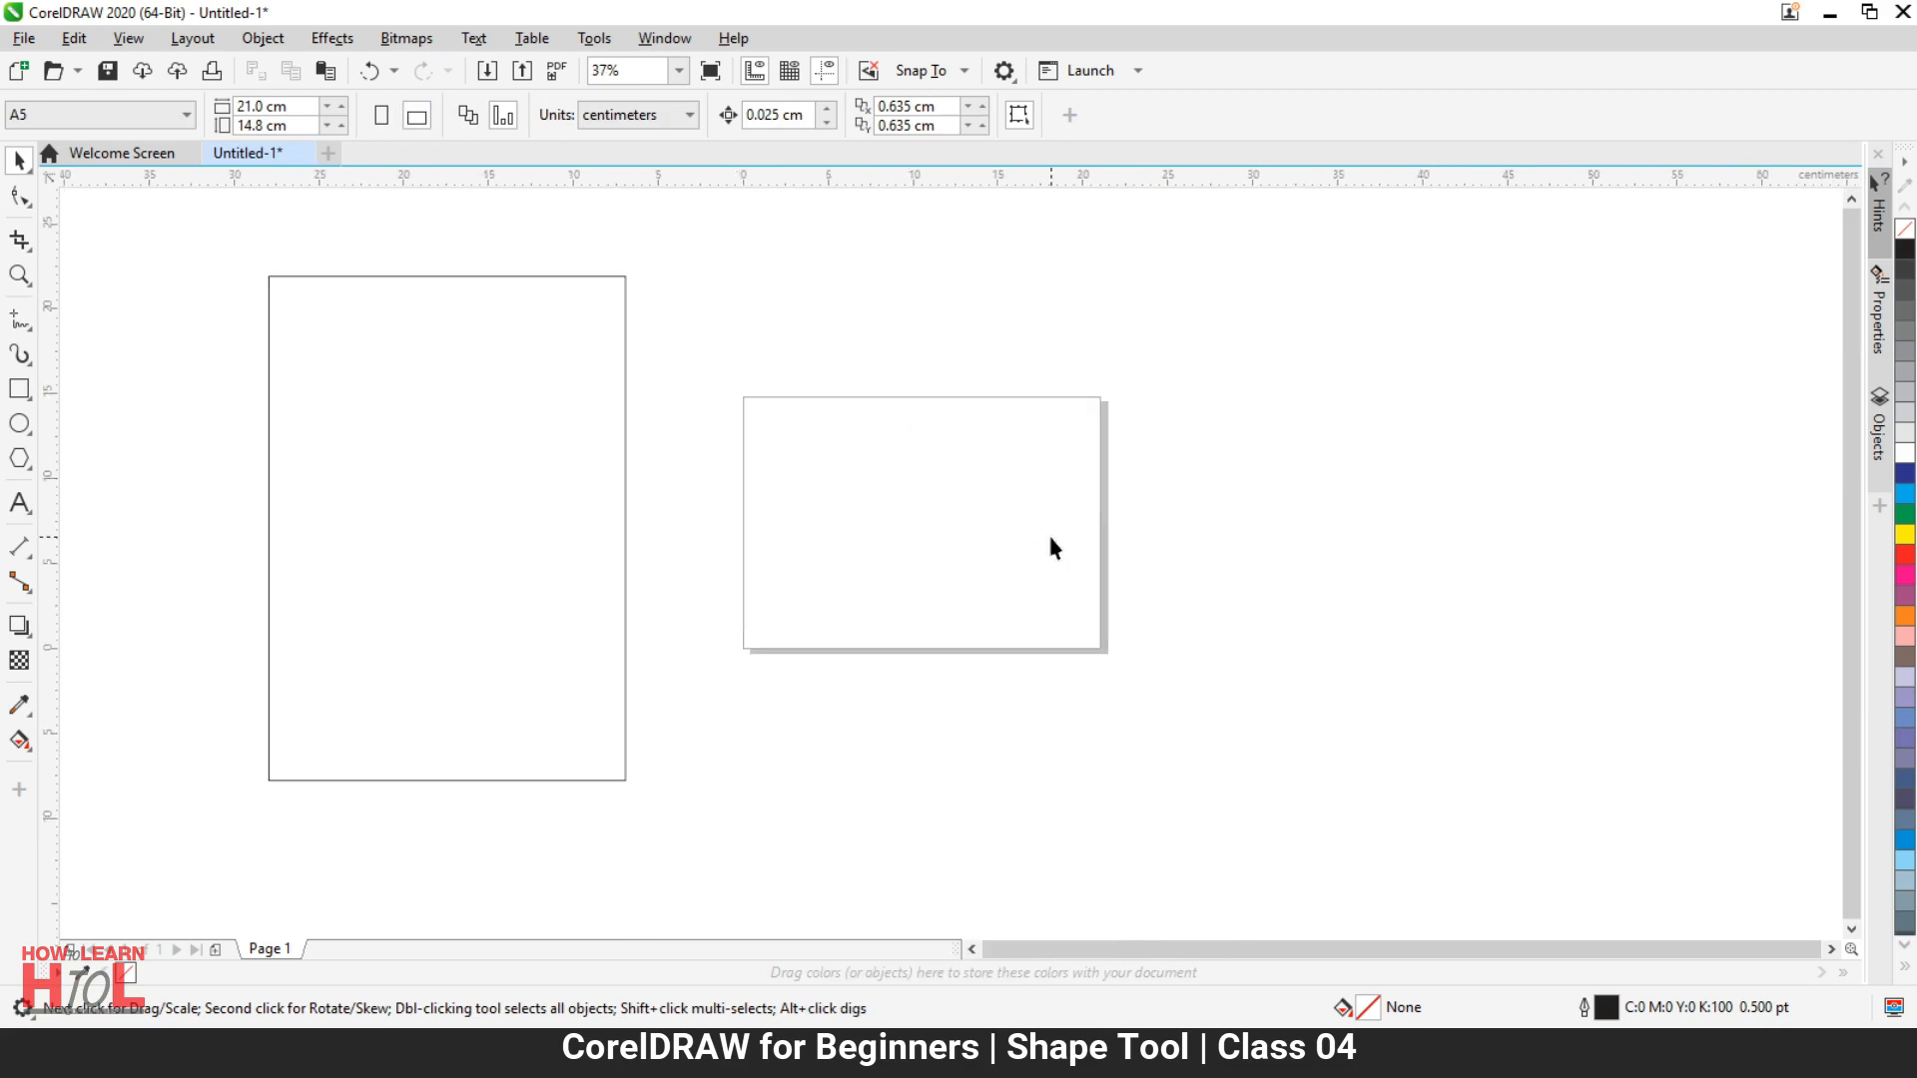
pyautogui.doubleClick(20, 391)
pyautogui.click(19, 160)
pyautogui.moveTo(948, 591); pyautogui.dragTo(1406, 584)
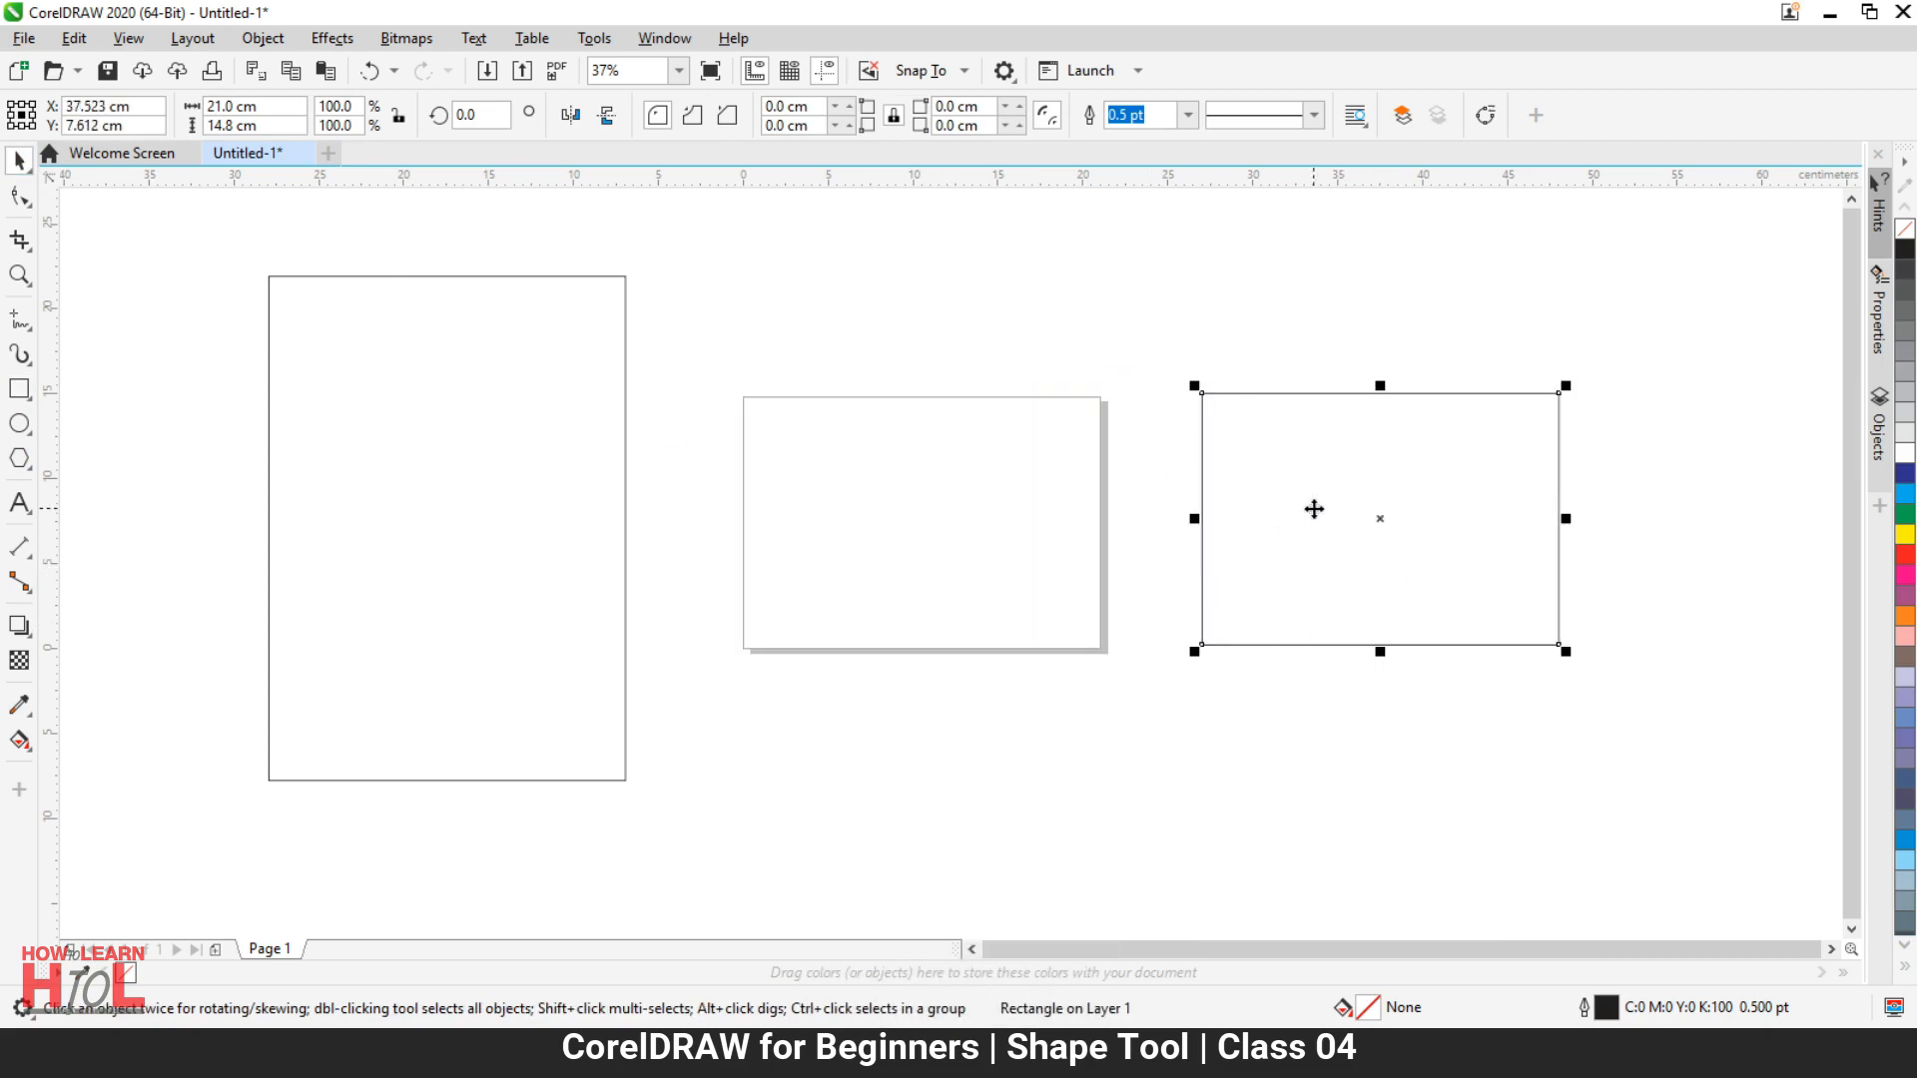
pyautogui.click(1376, 488)
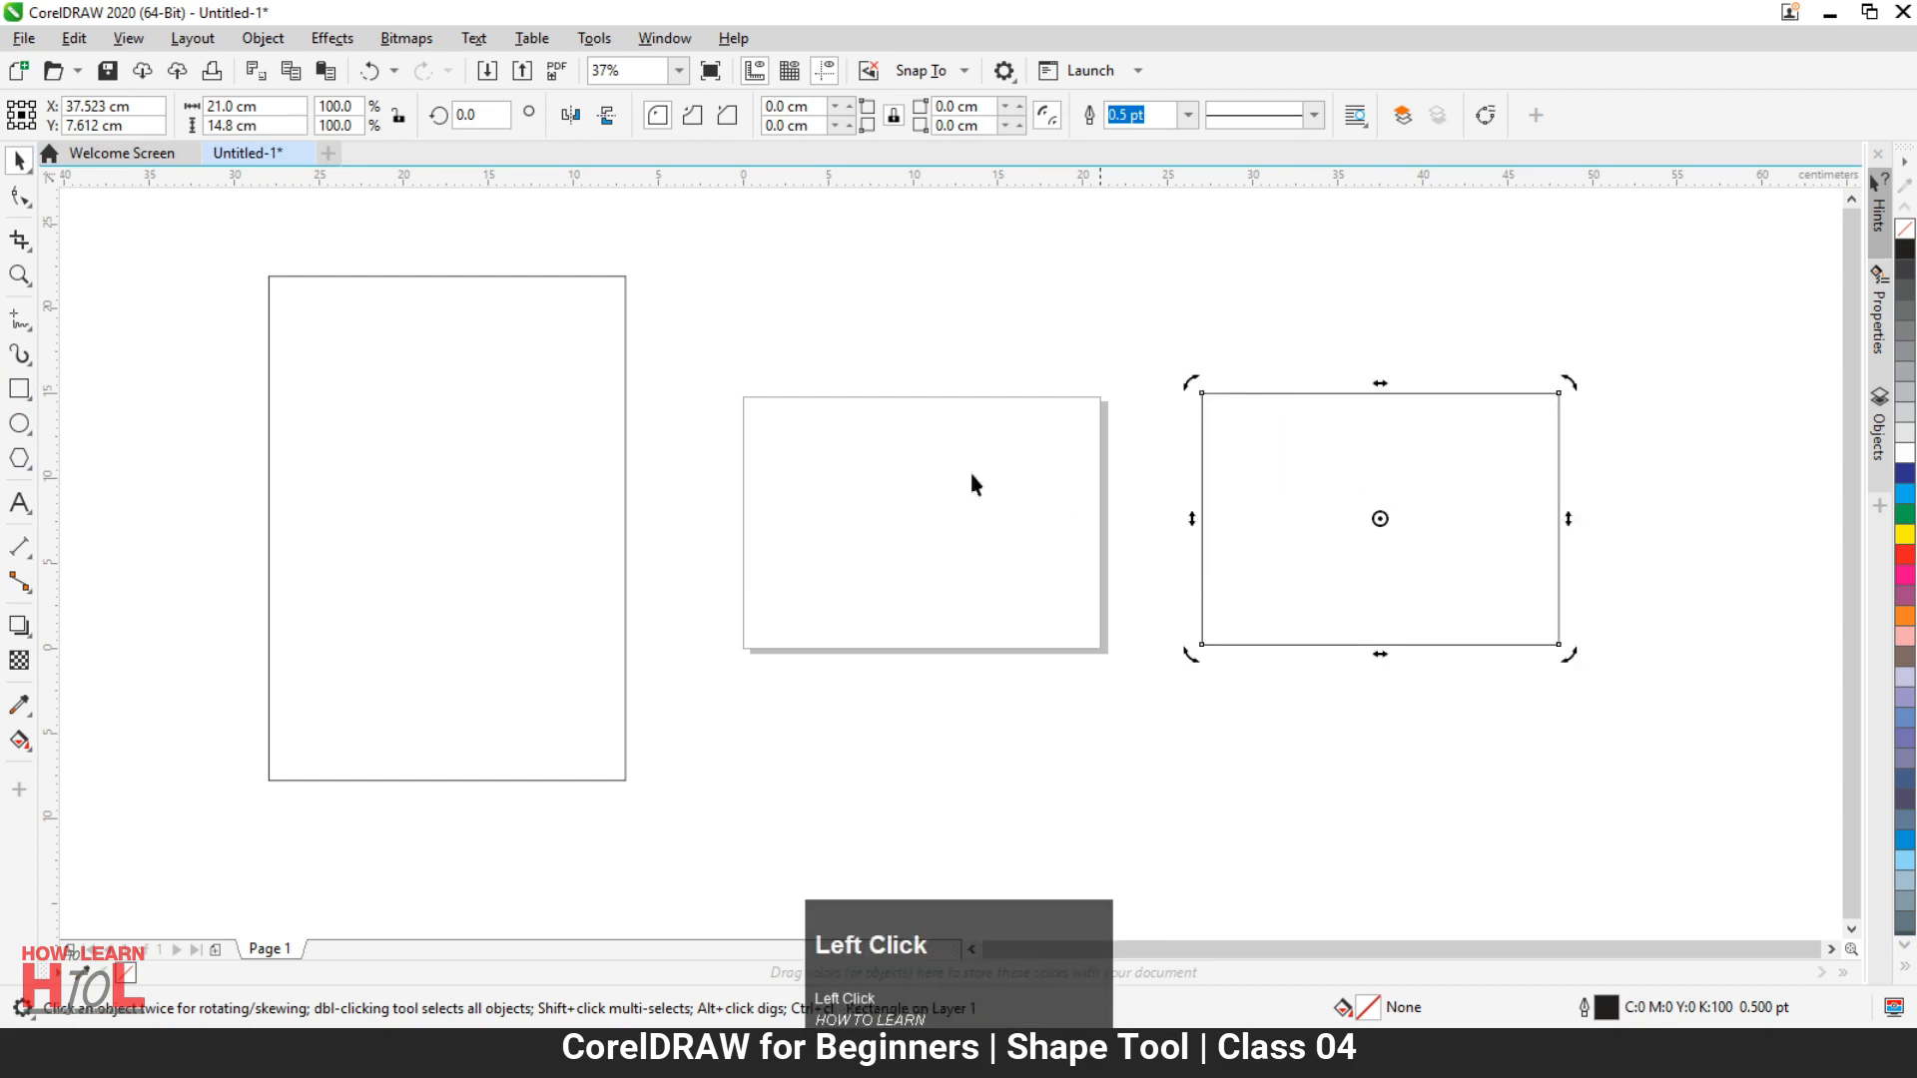
# Step: Delete the A4 rectangle left of the page and move the A5 rectangle over the page's left edge
pyautogui.press('Delete')
pyautogui.hotkey('ctrl', 'z')
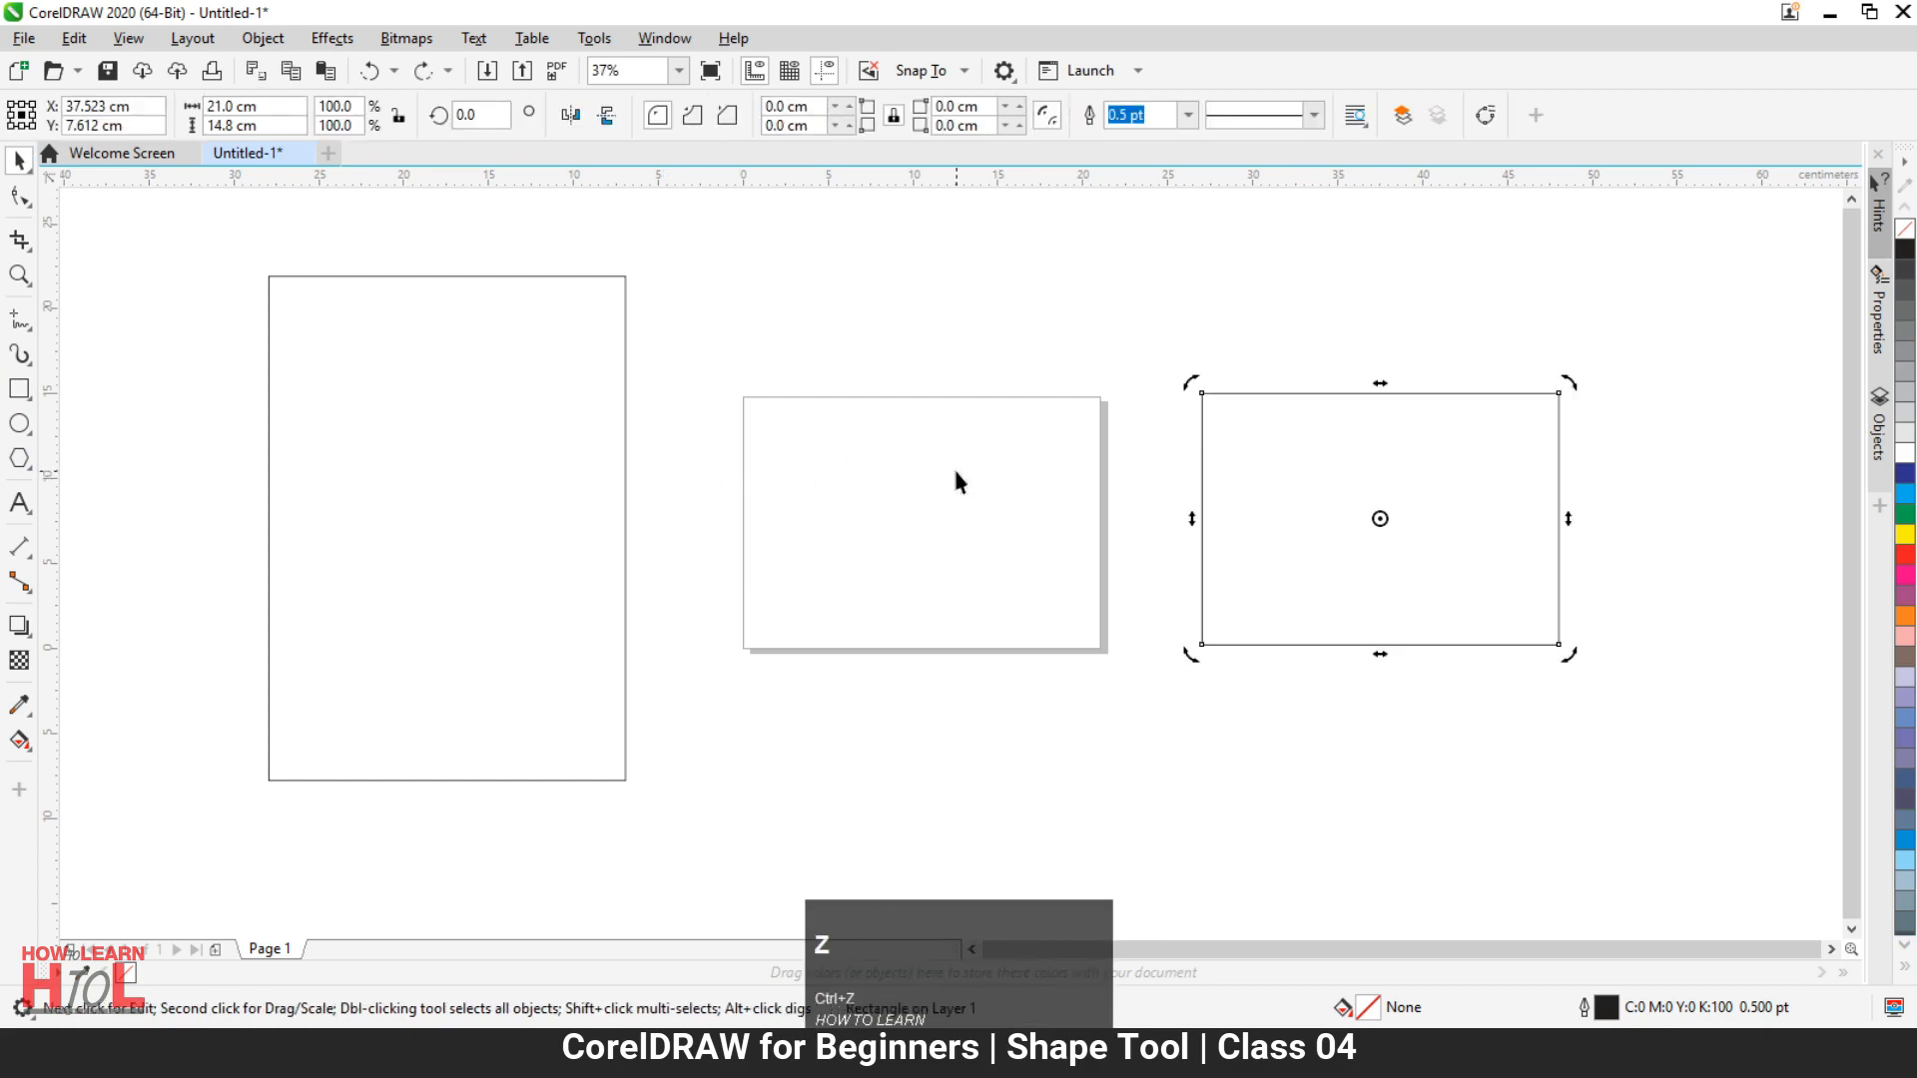
pyautogui.click(476, 440)
pyautogui.press('Delete')
pyautogui.moveTo(1450, 546); pyautogui.dragTo(693, 542)
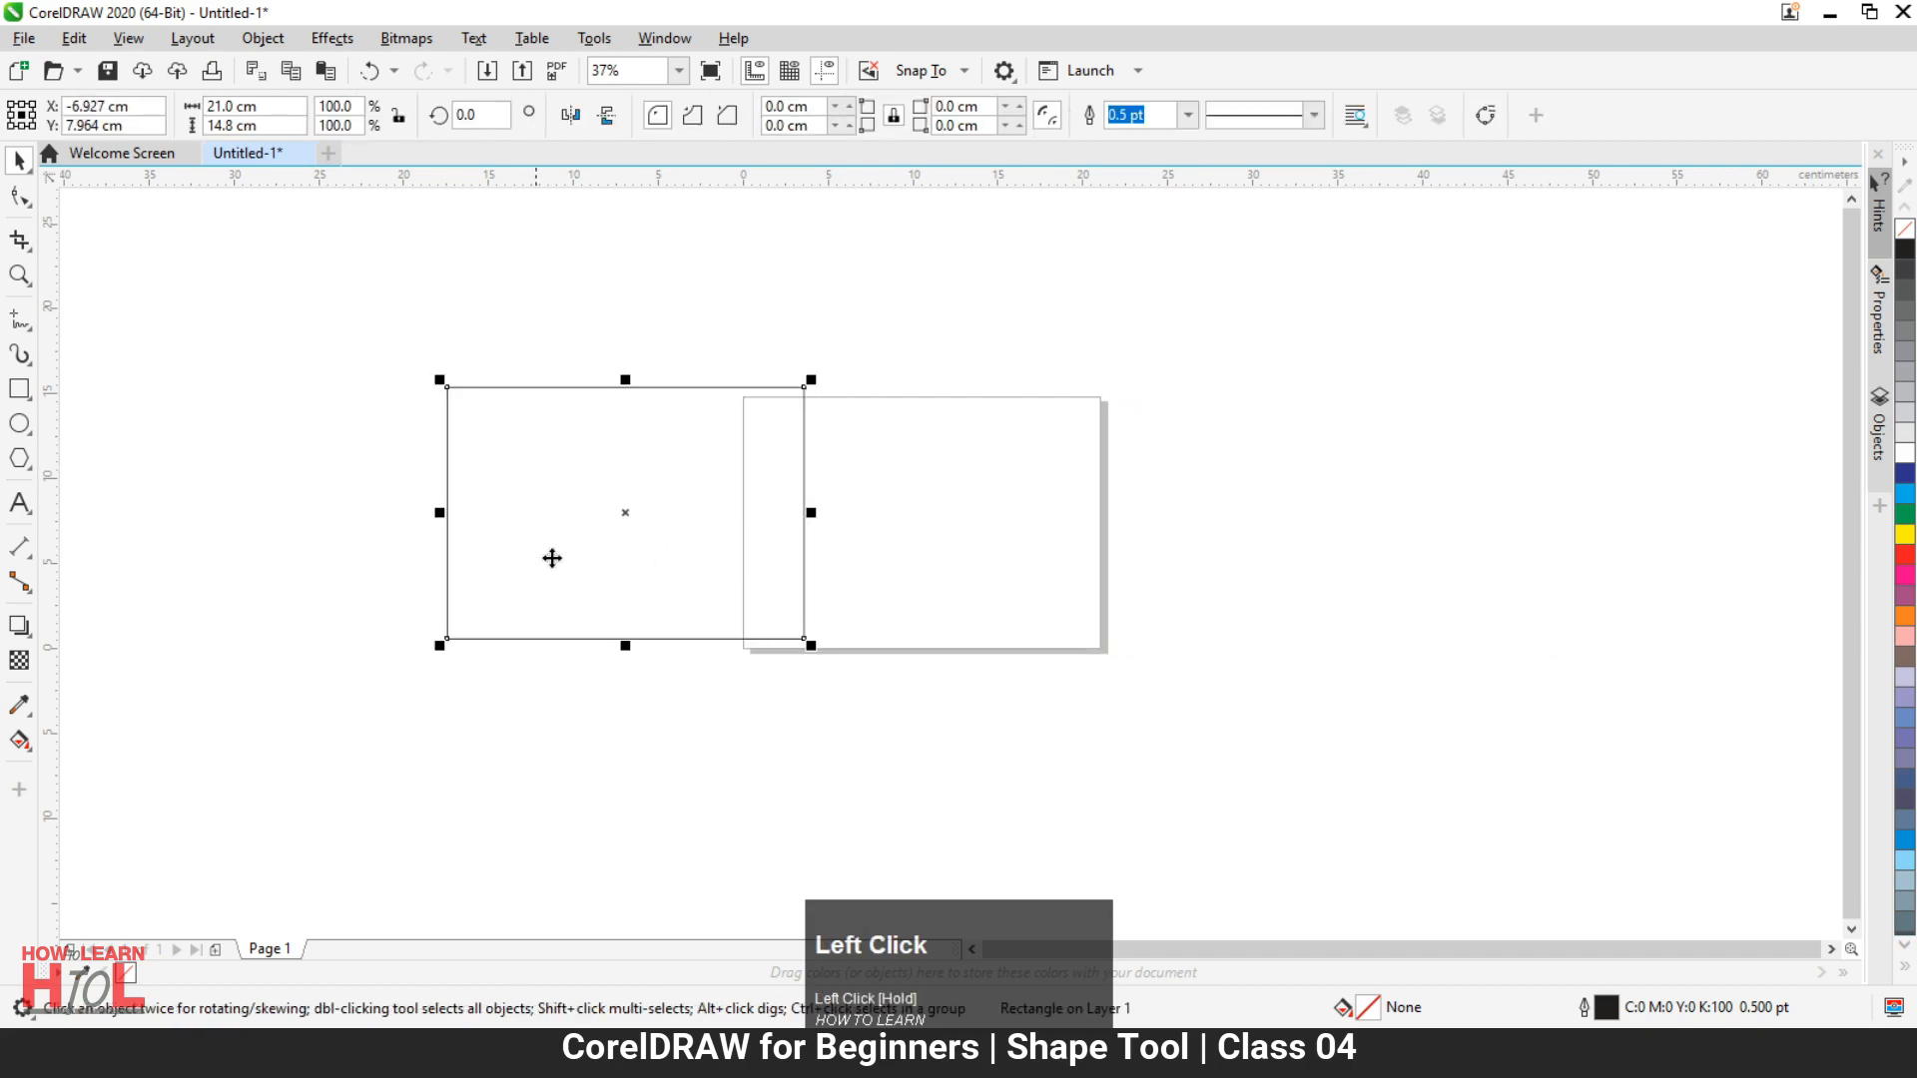
pyautogui.scroll(2, 459, 451)
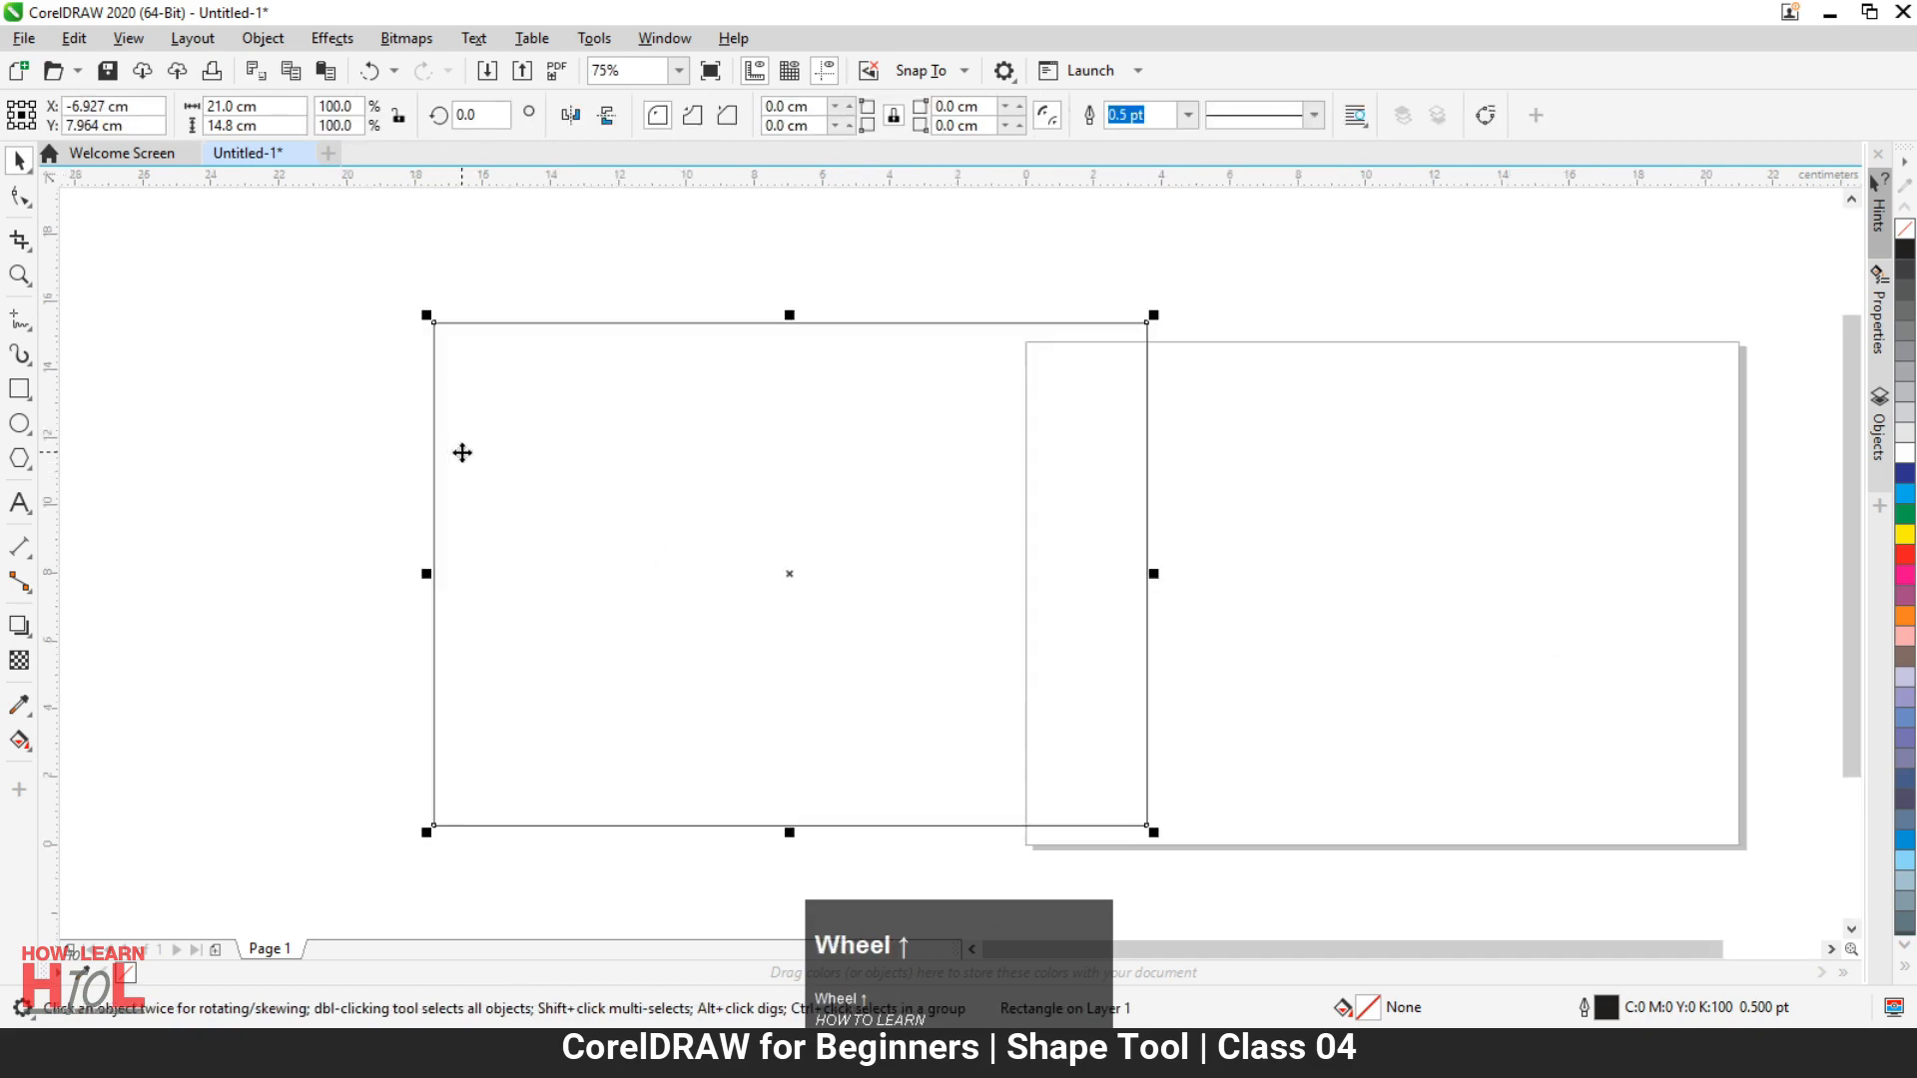
pyautogui.click(1346, 489)
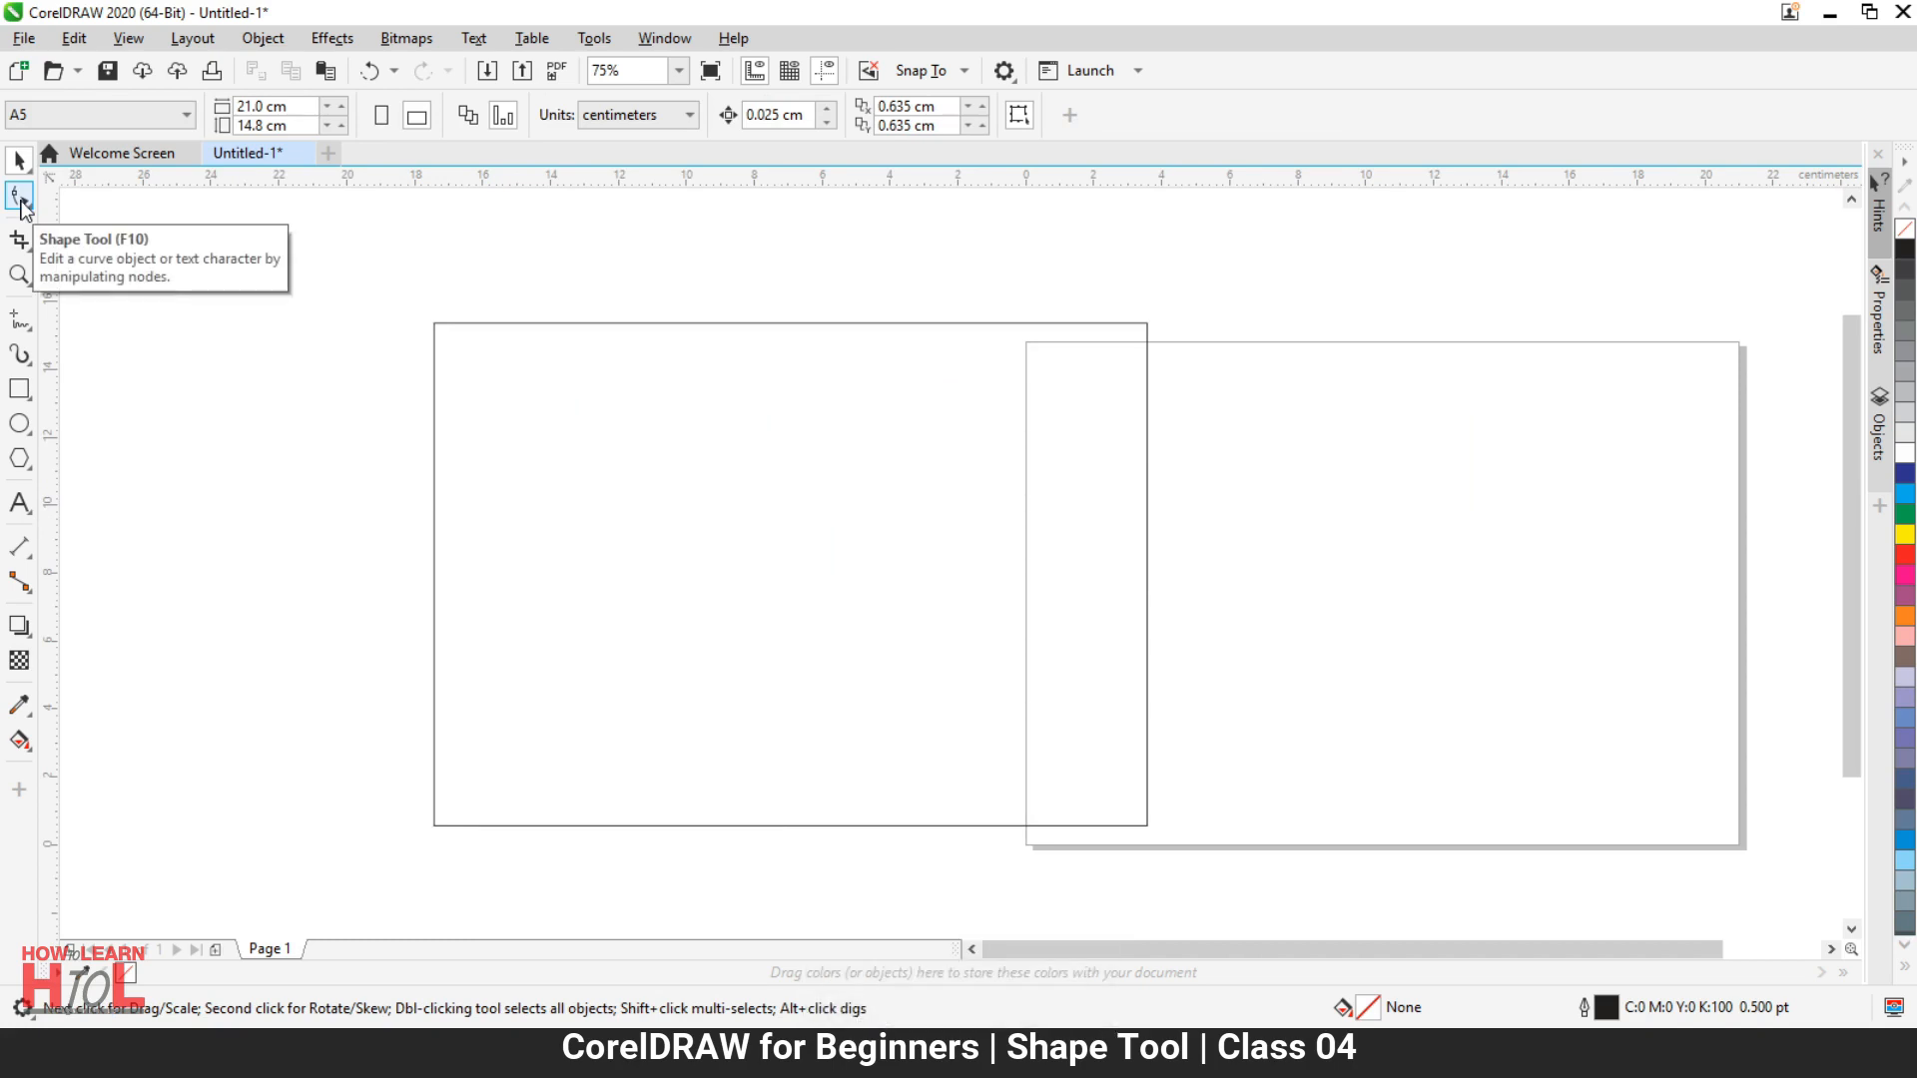
# Step: Round all four corners of the rectangle with the Shape tool to a radius of about 2.4 cm and undo it
pyautogui.click(20, 196)
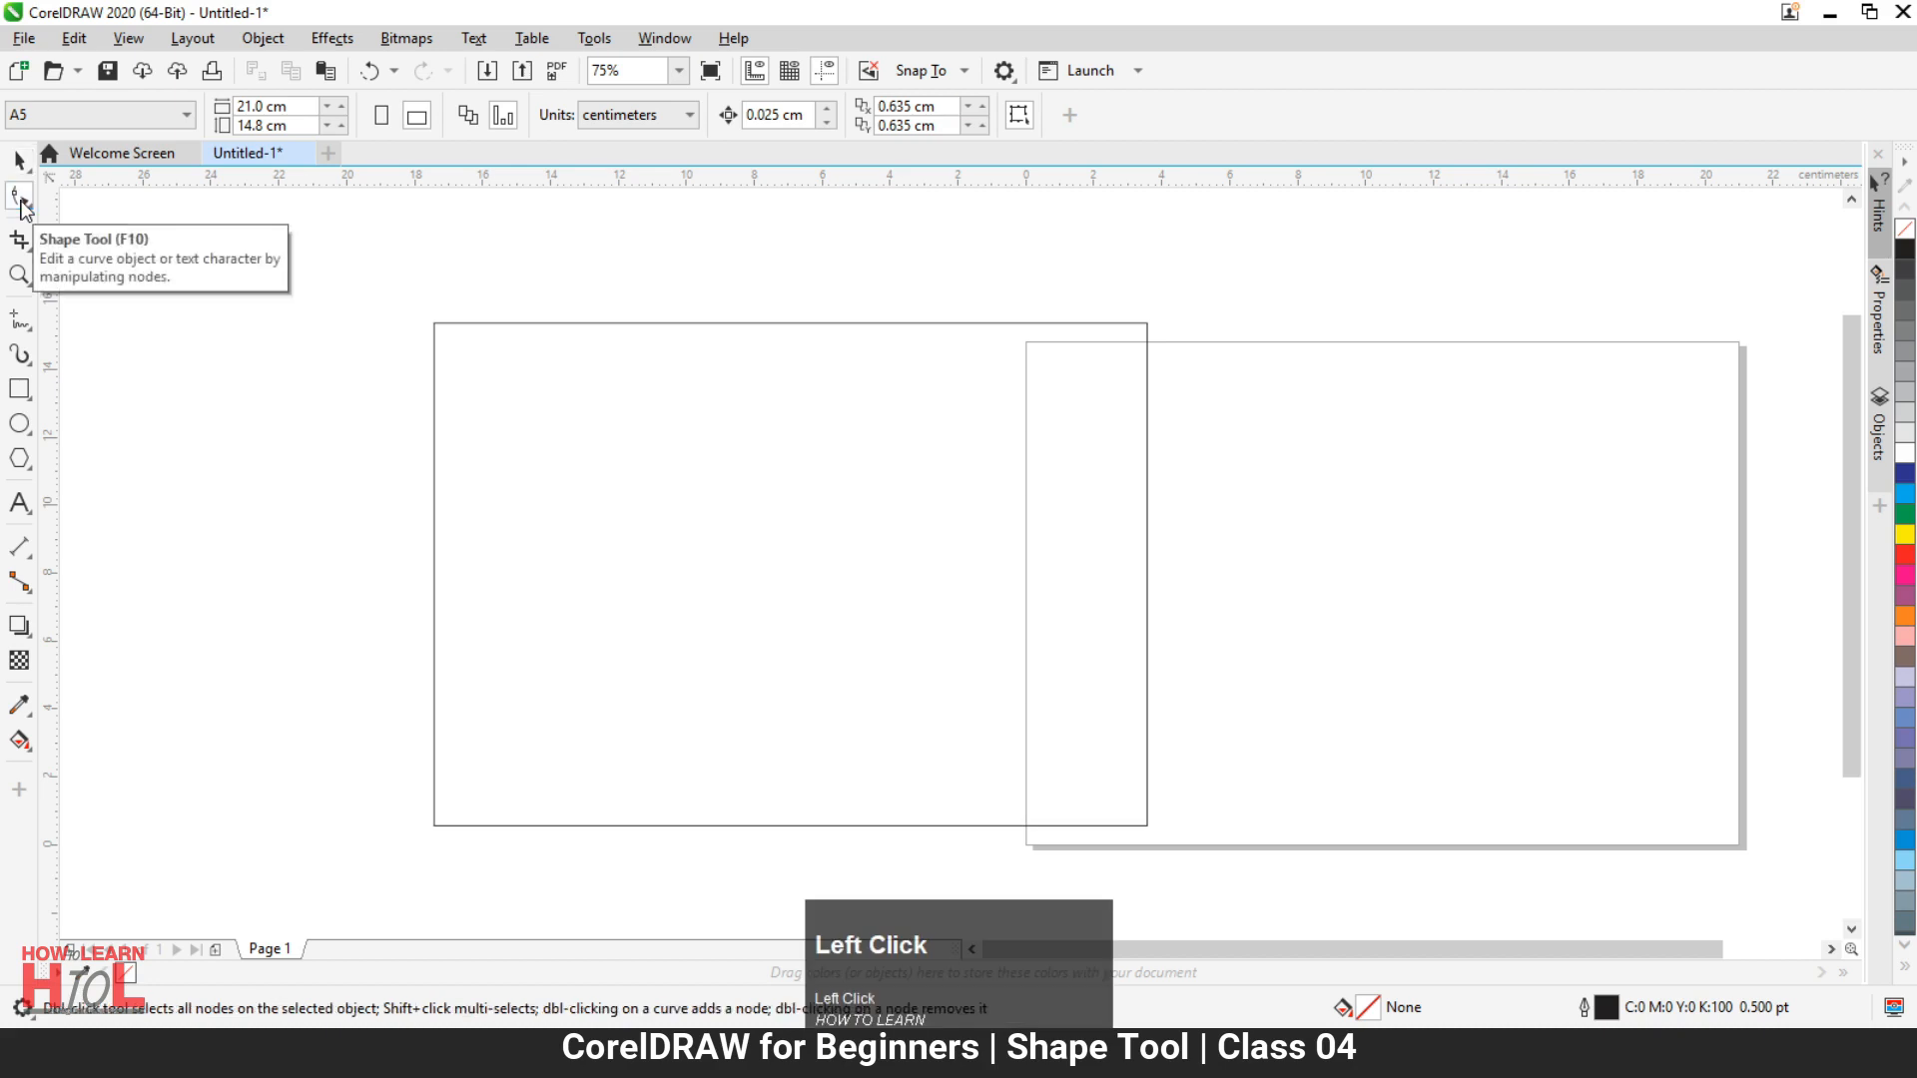
pyautogui.click(21, 202)
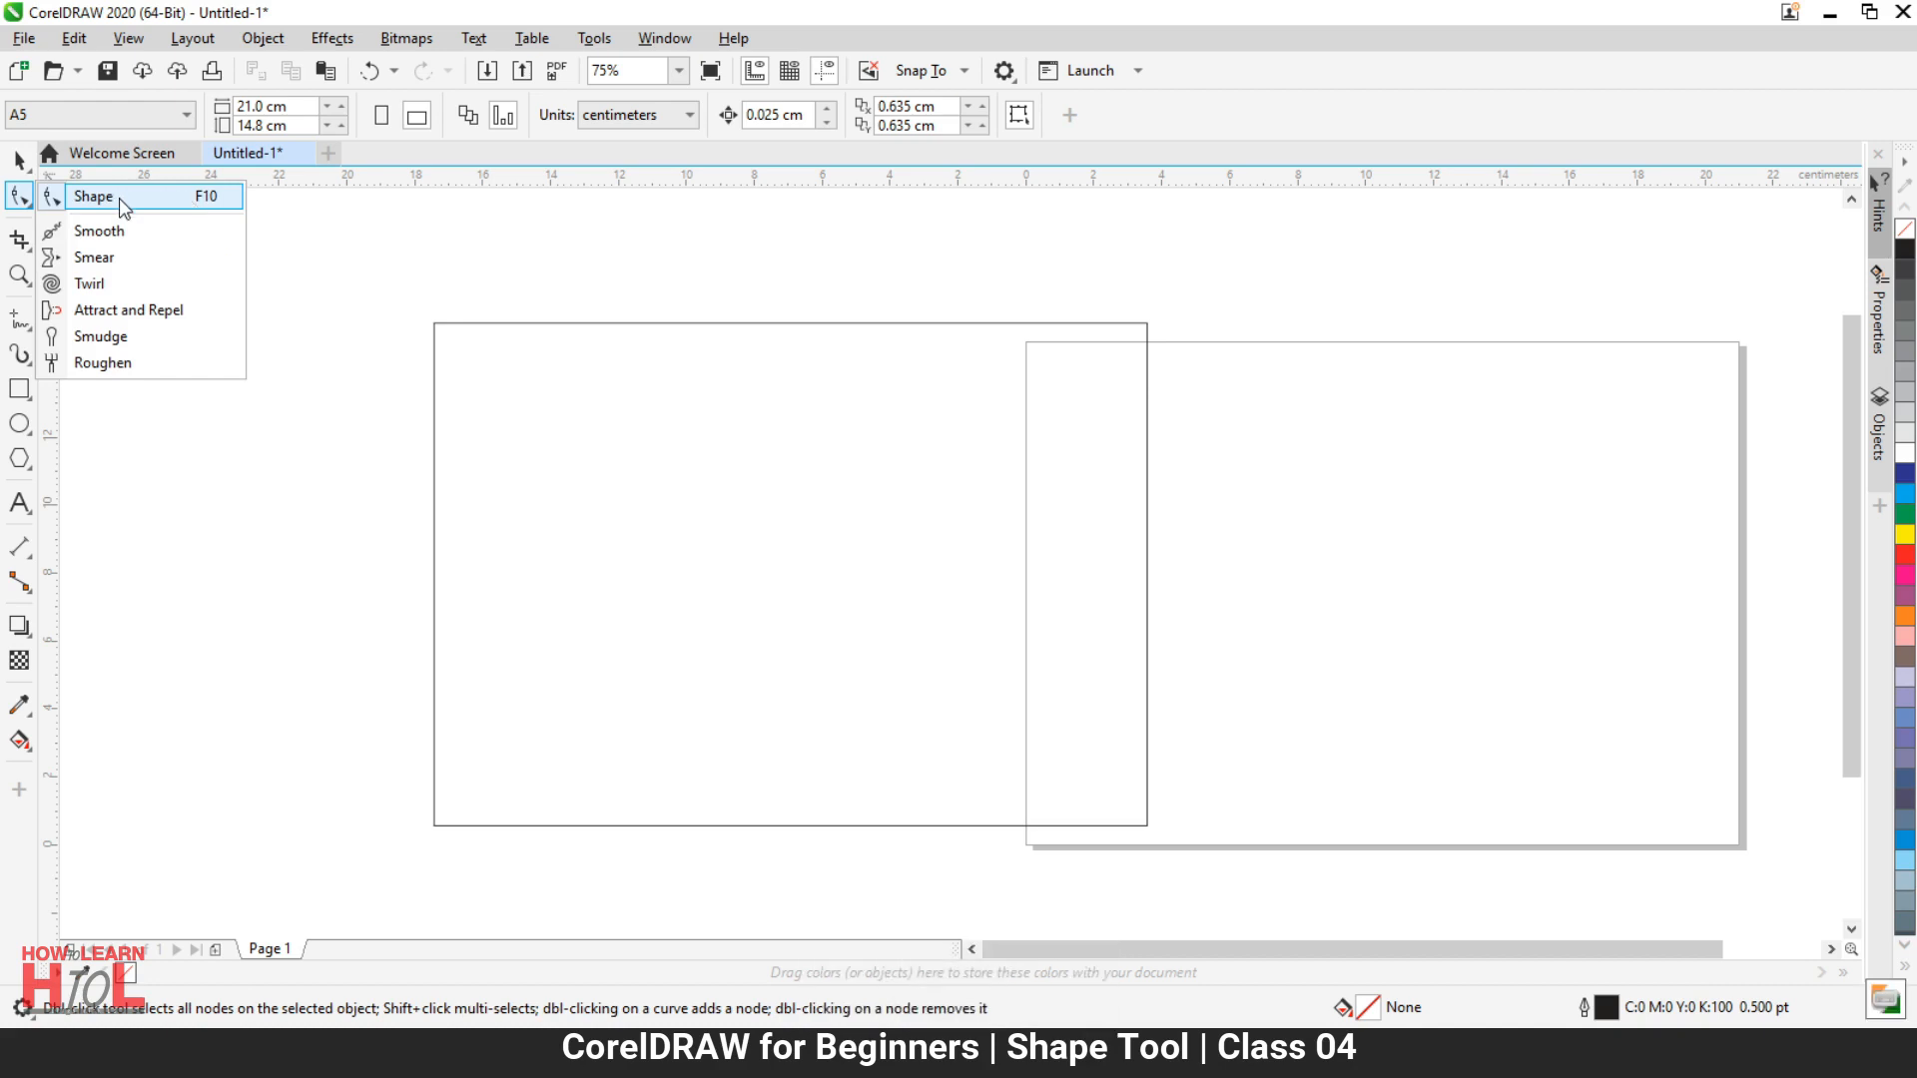
pyautogui.click(20, 202)
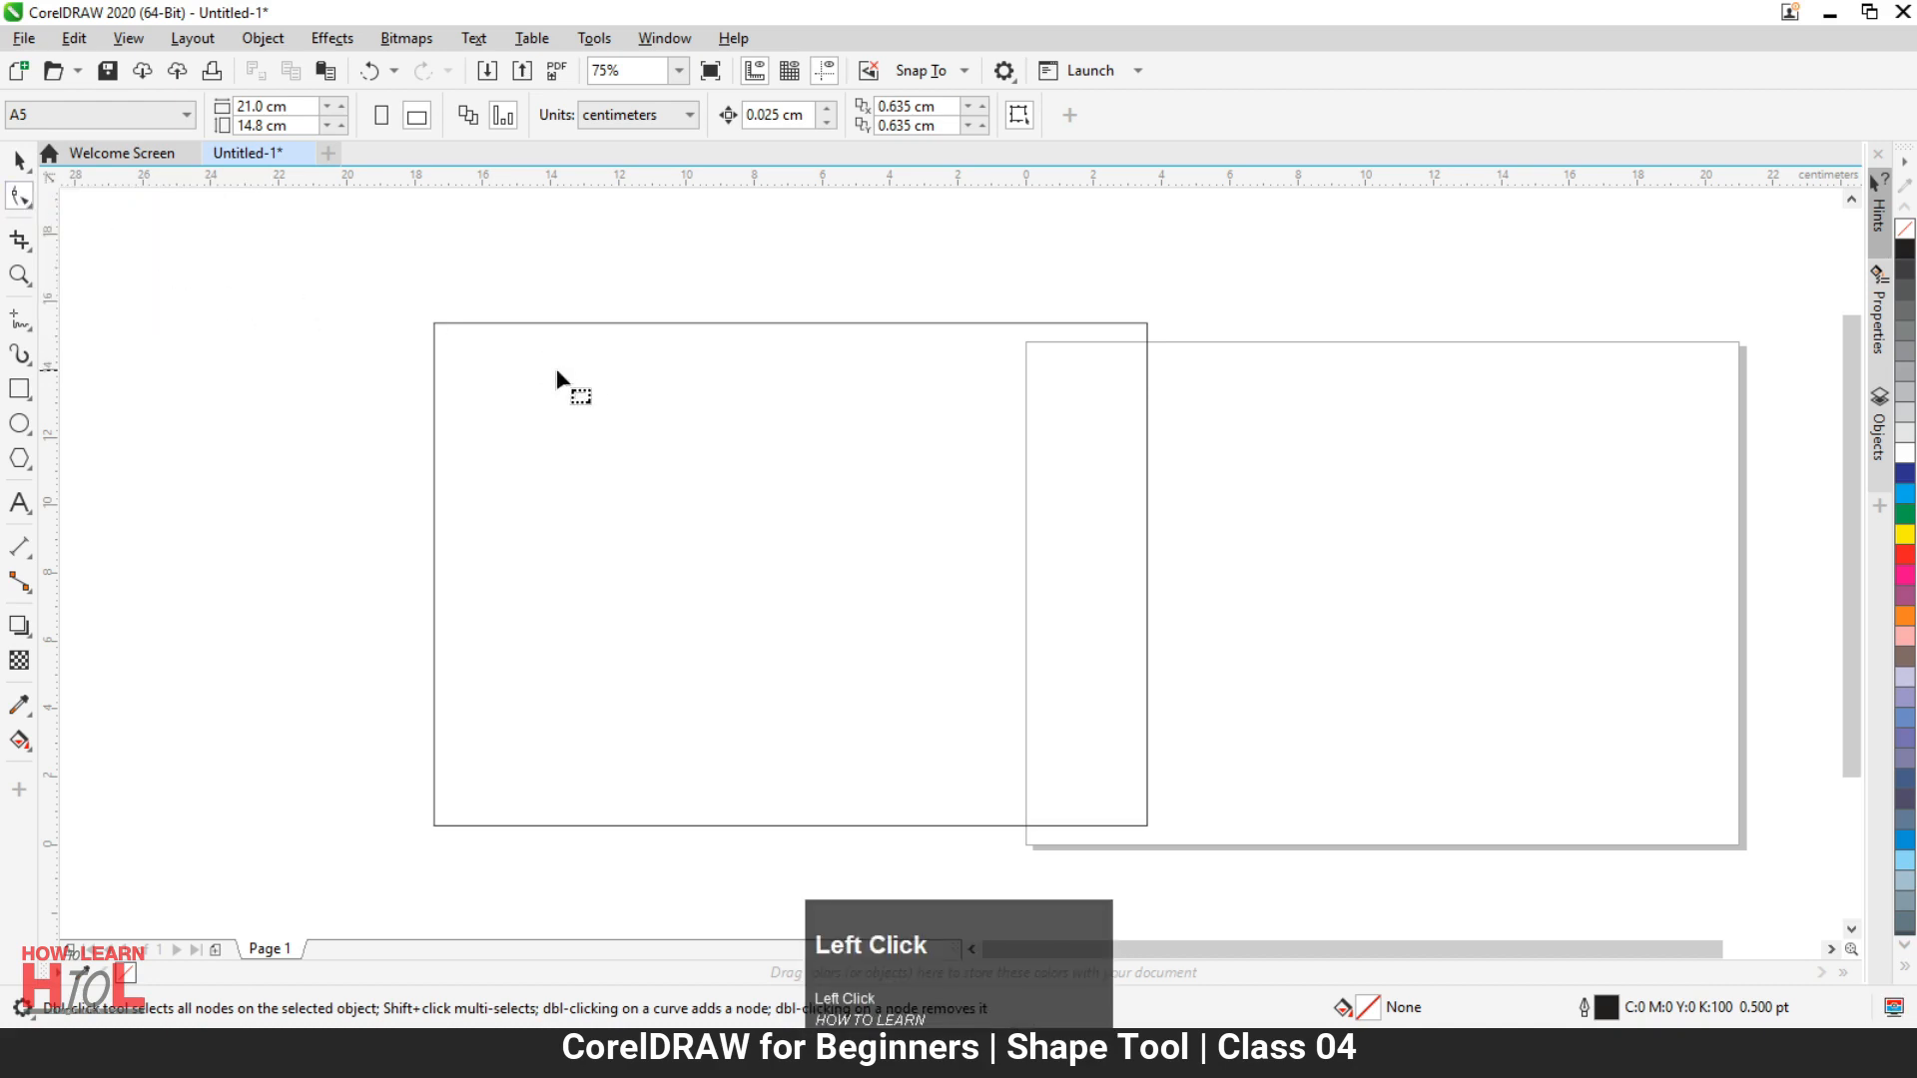
pyautogui.click(505, 328)
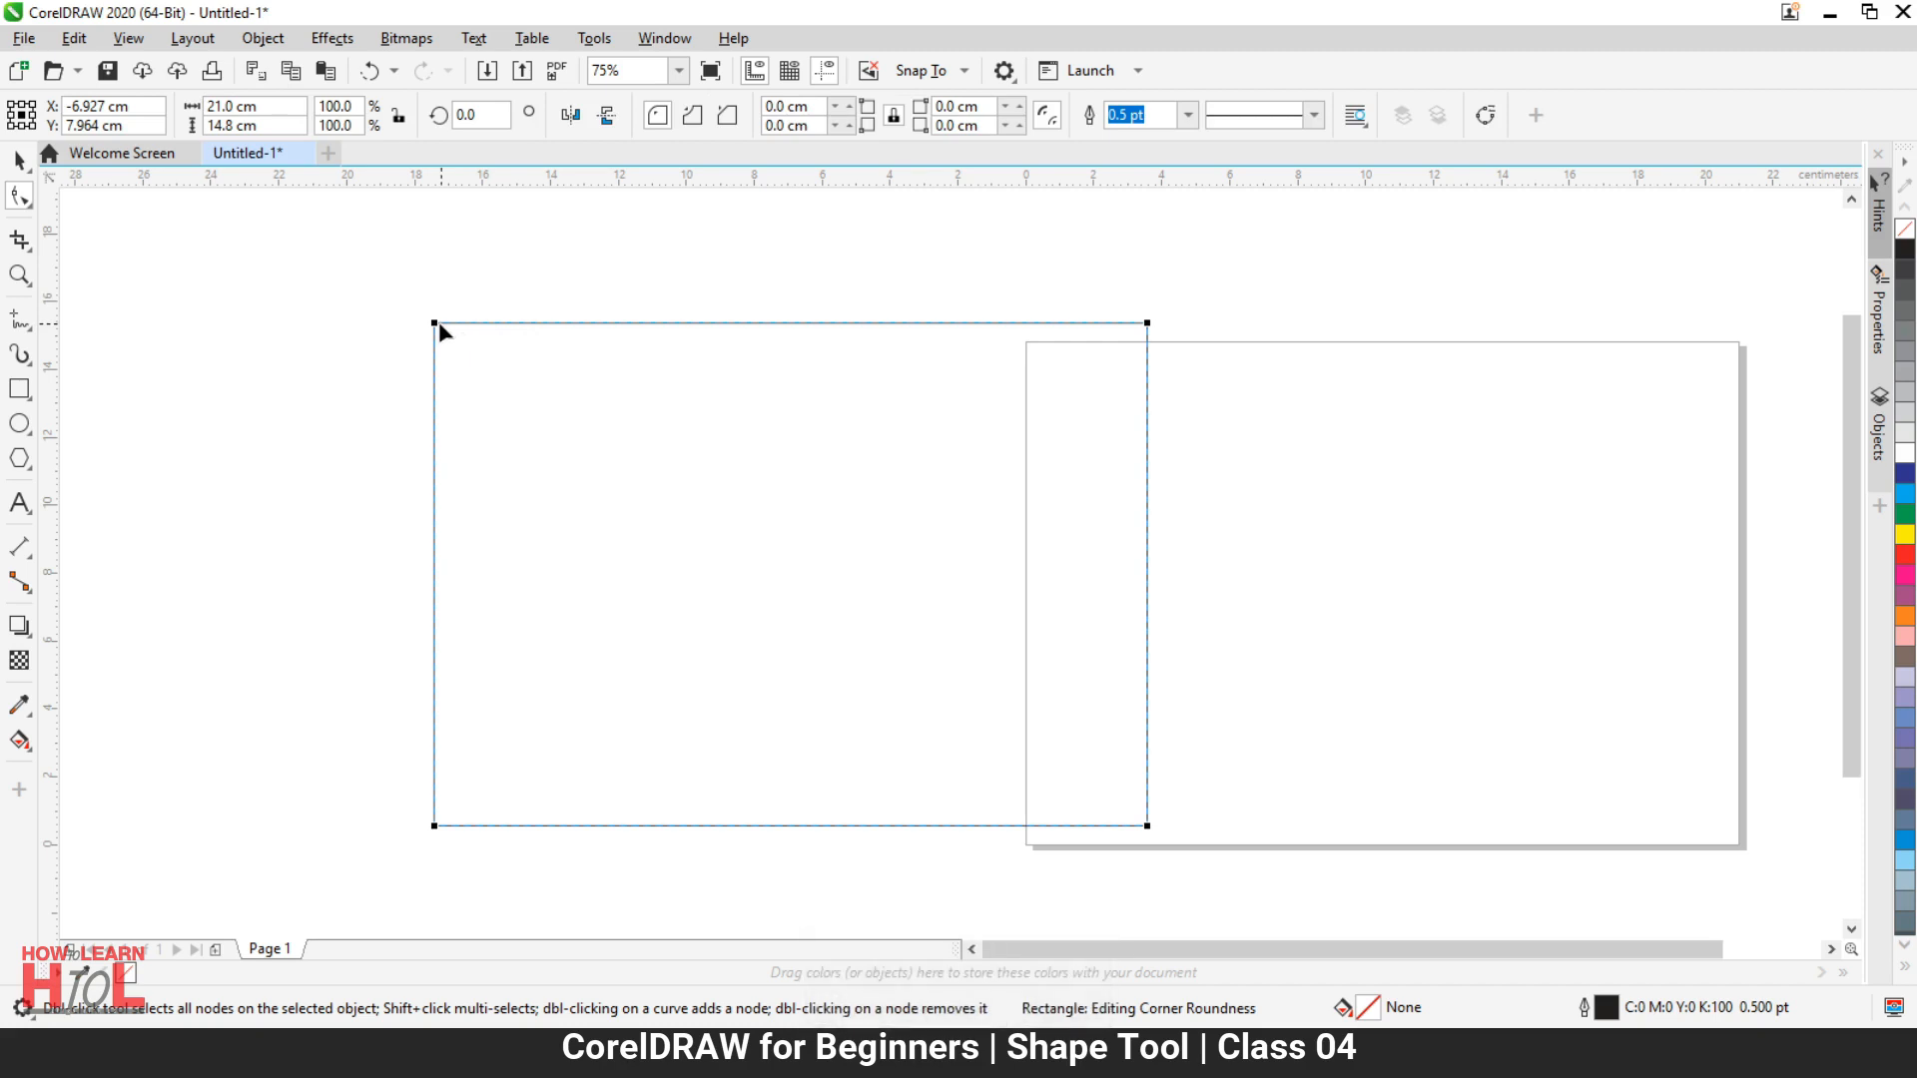
pyautogui.moveTo(435, 324); pyautogui.dragTo(514, 338)
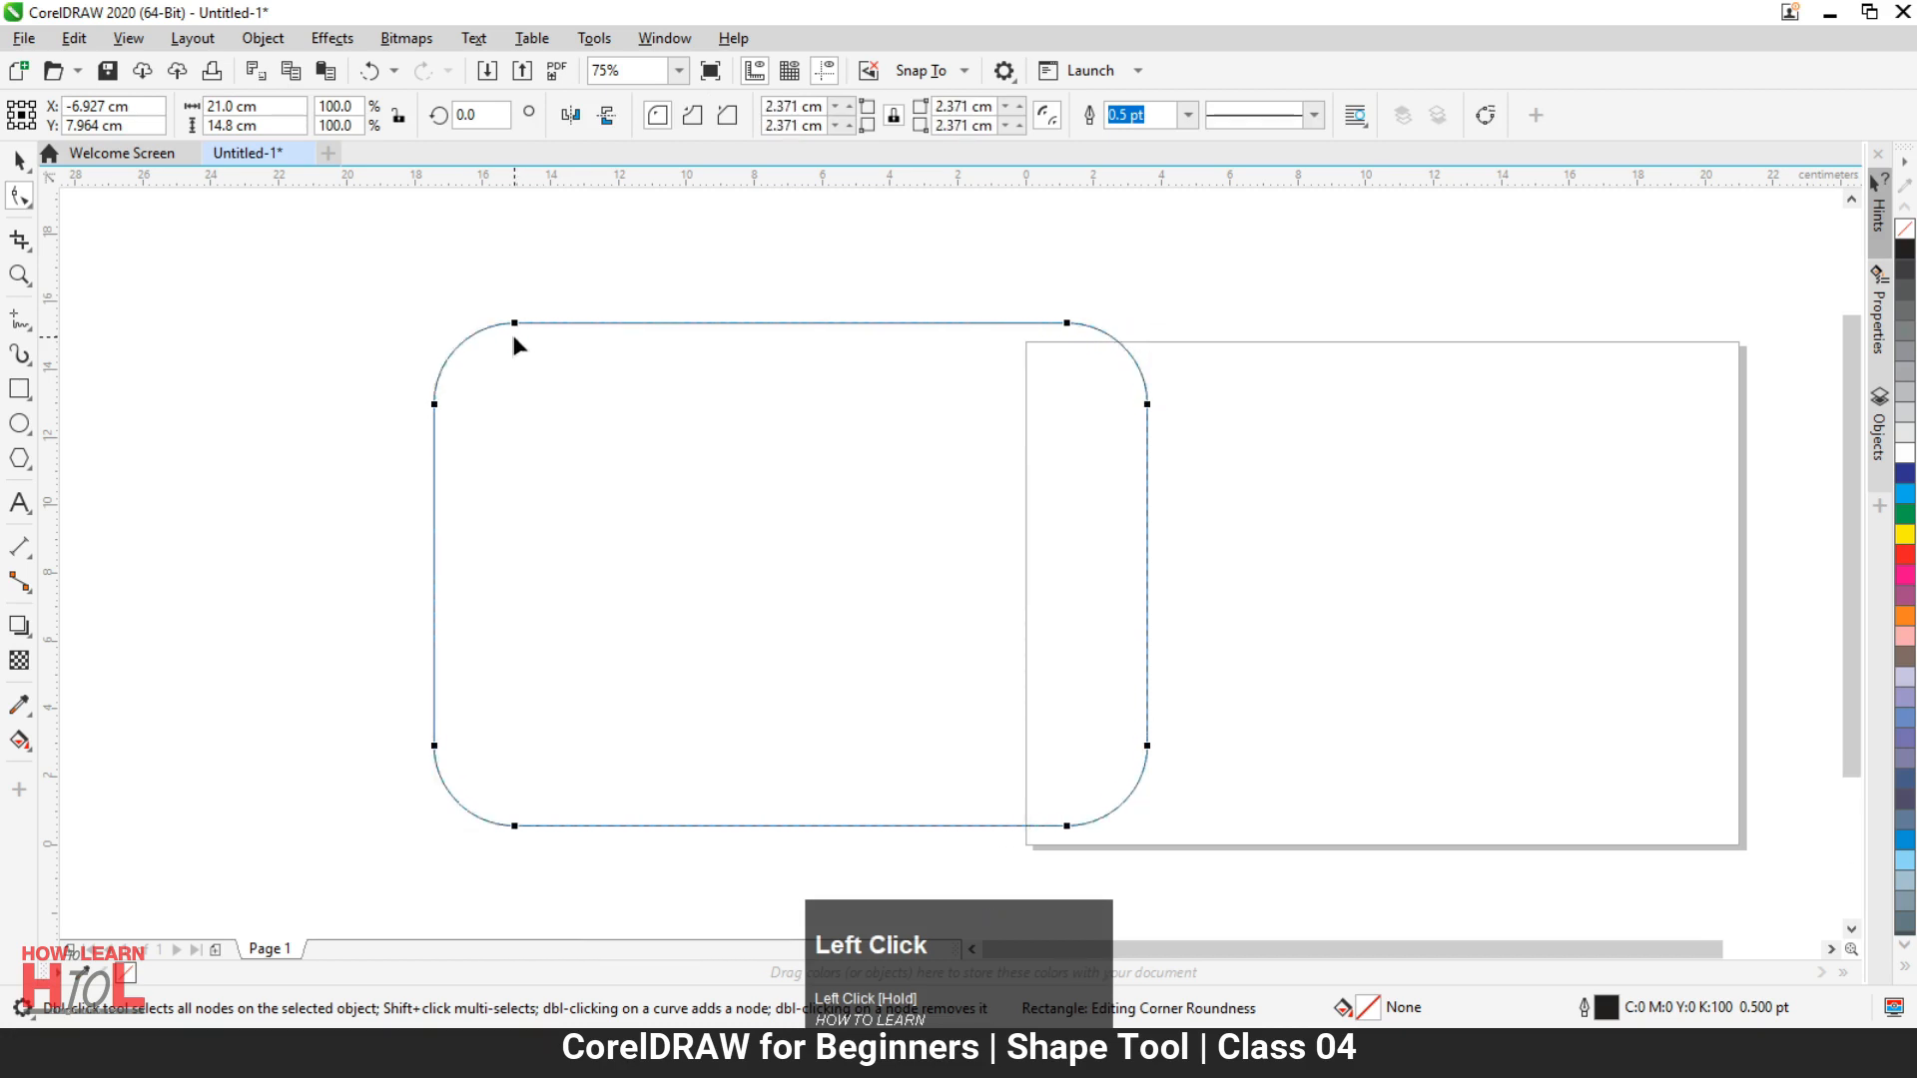
pyautogui.hotkey('ctrl', 'z')
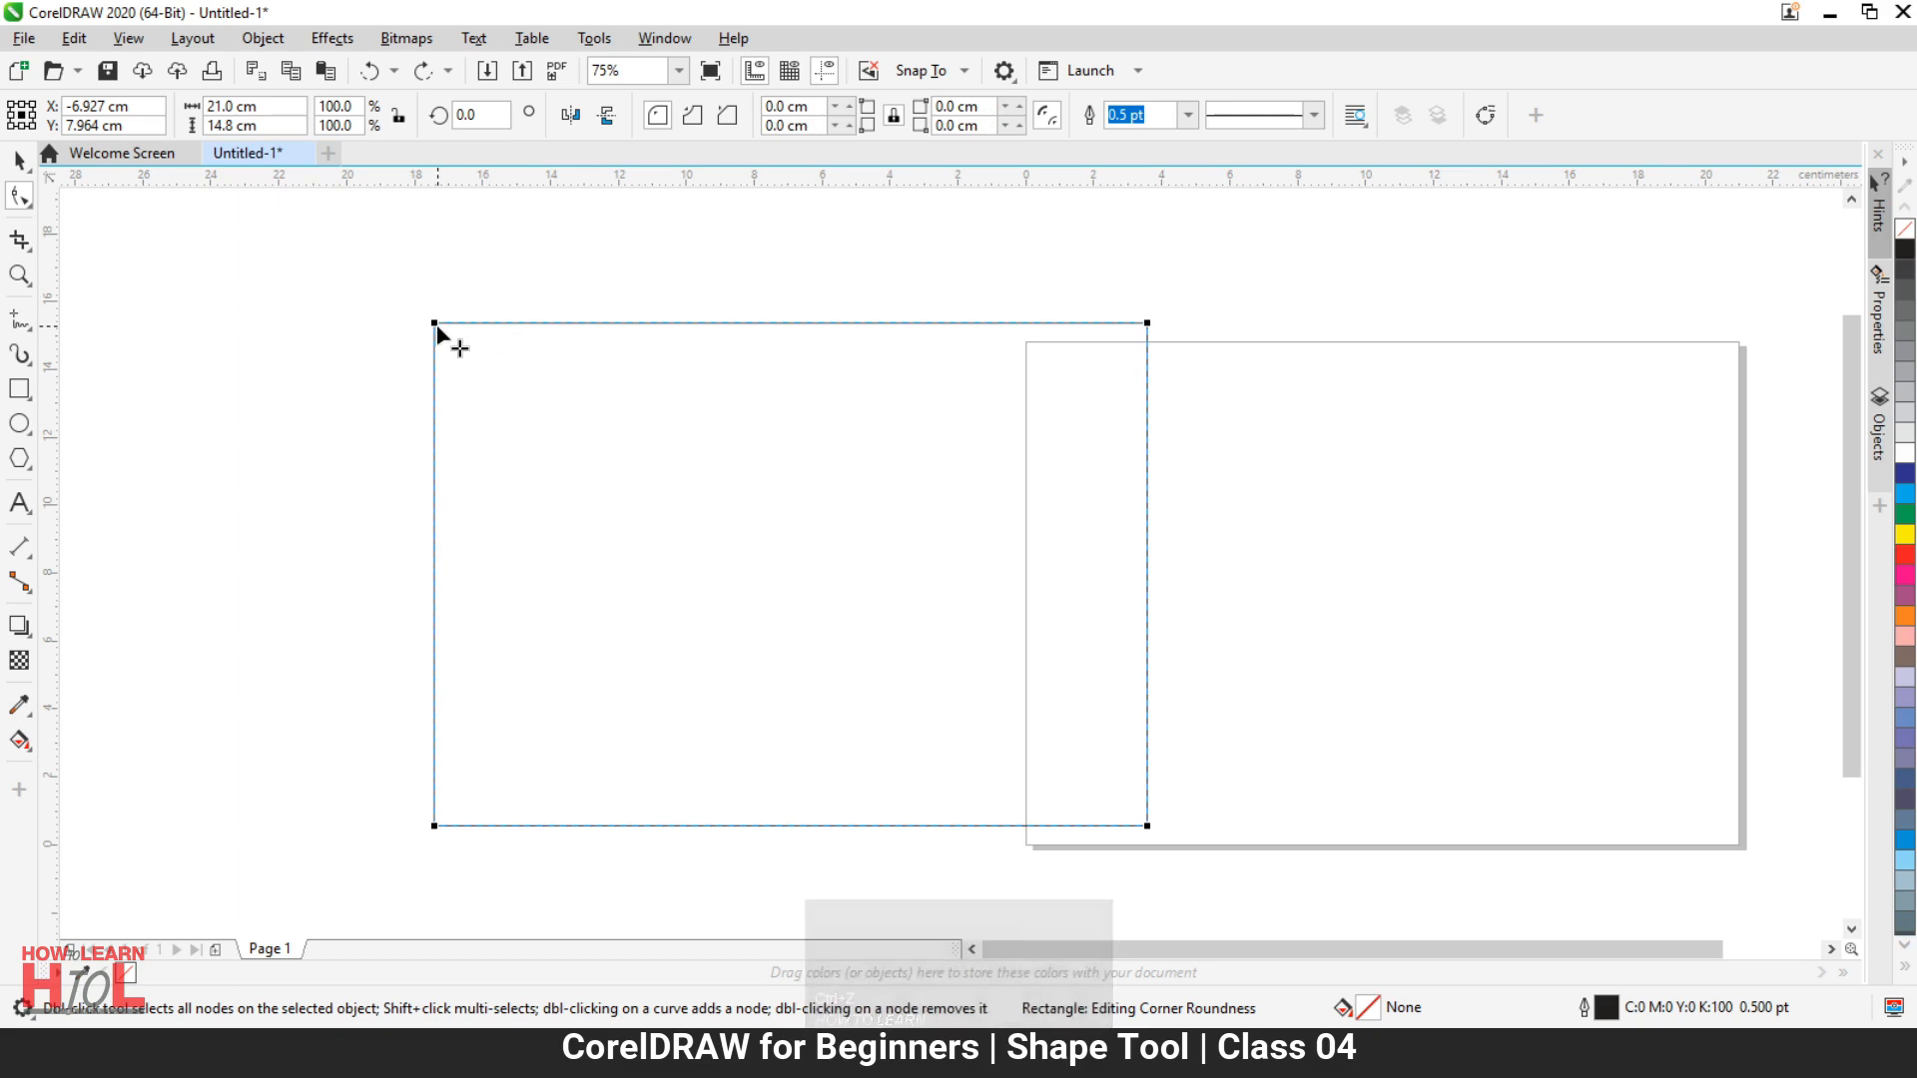
# Step: Round only the upper-left corner to about 4.45 cm, and separately all four corners to about 4.56 cm, undoing each attempt
pyautogui.moveTo(433, 323); pyautogui.dragTo(584, 334)
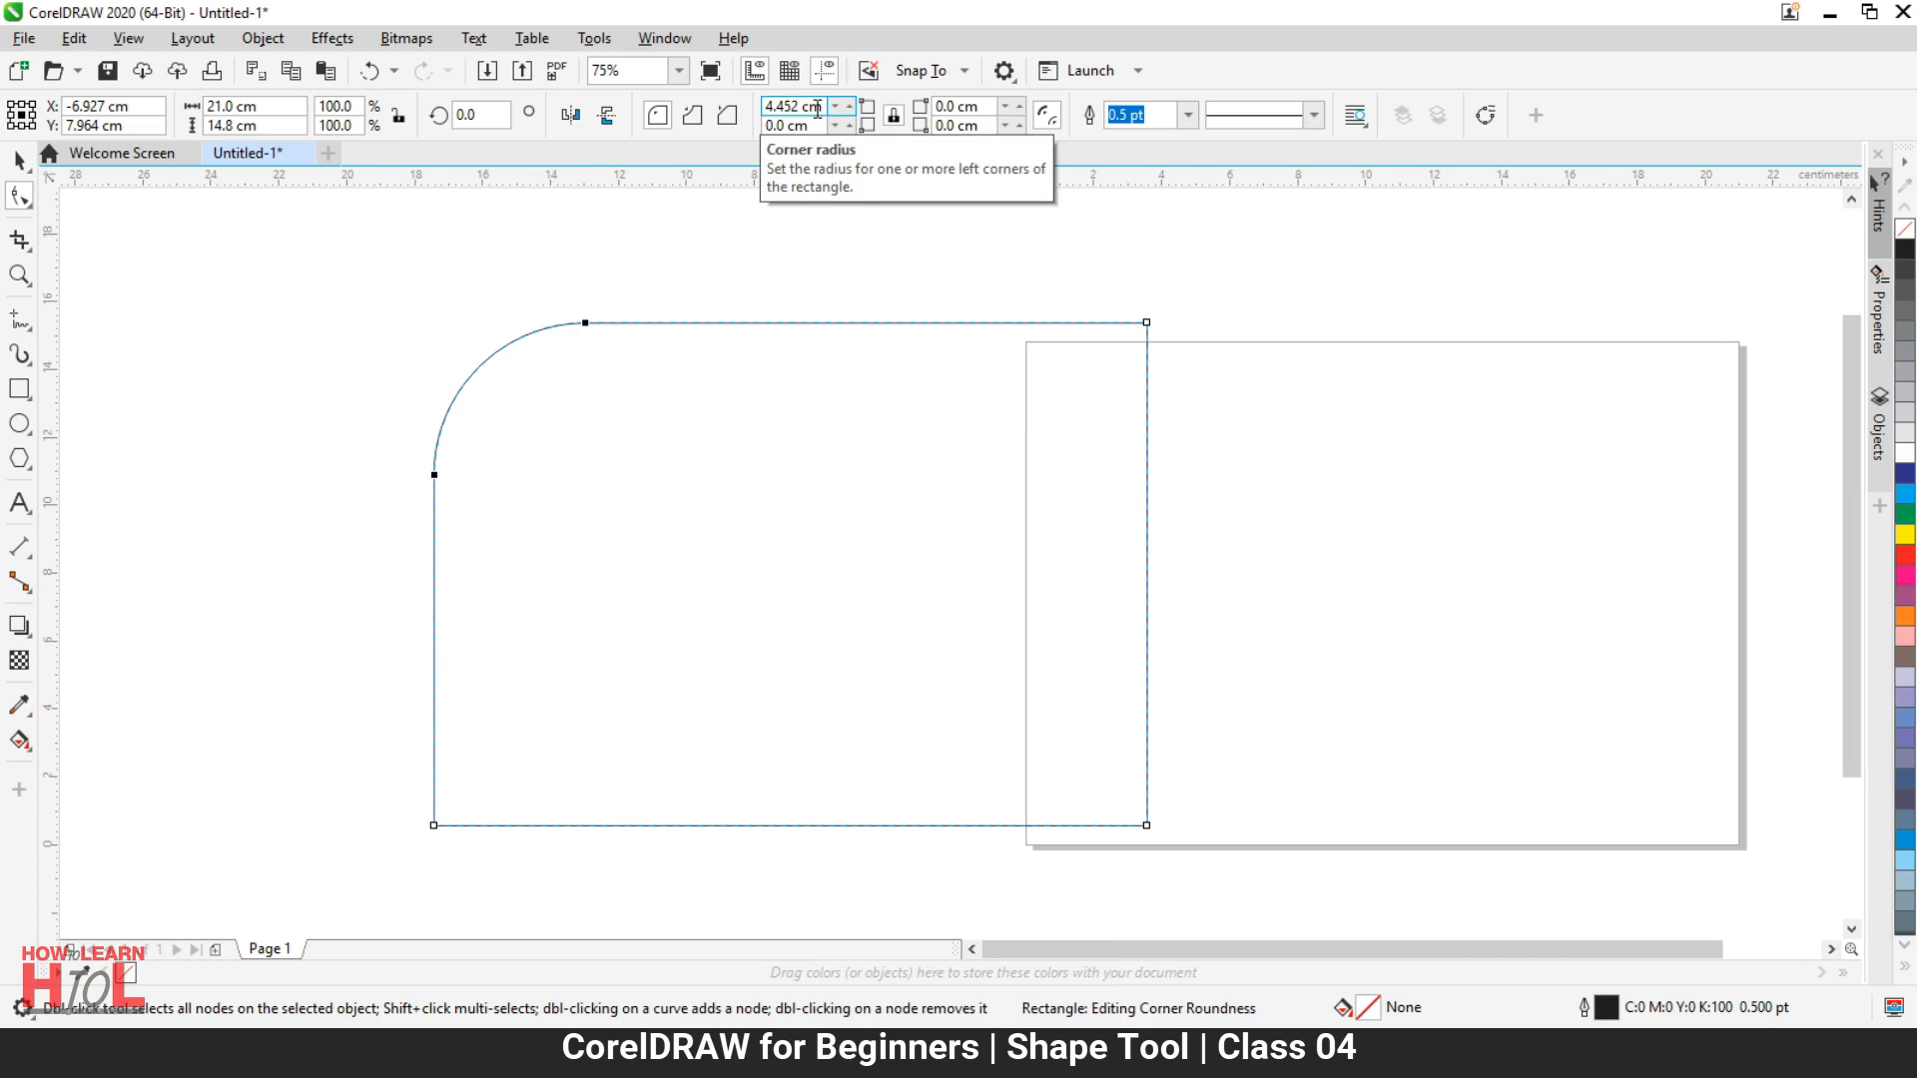
pyautogui.hotkey('ctrl', 'z')
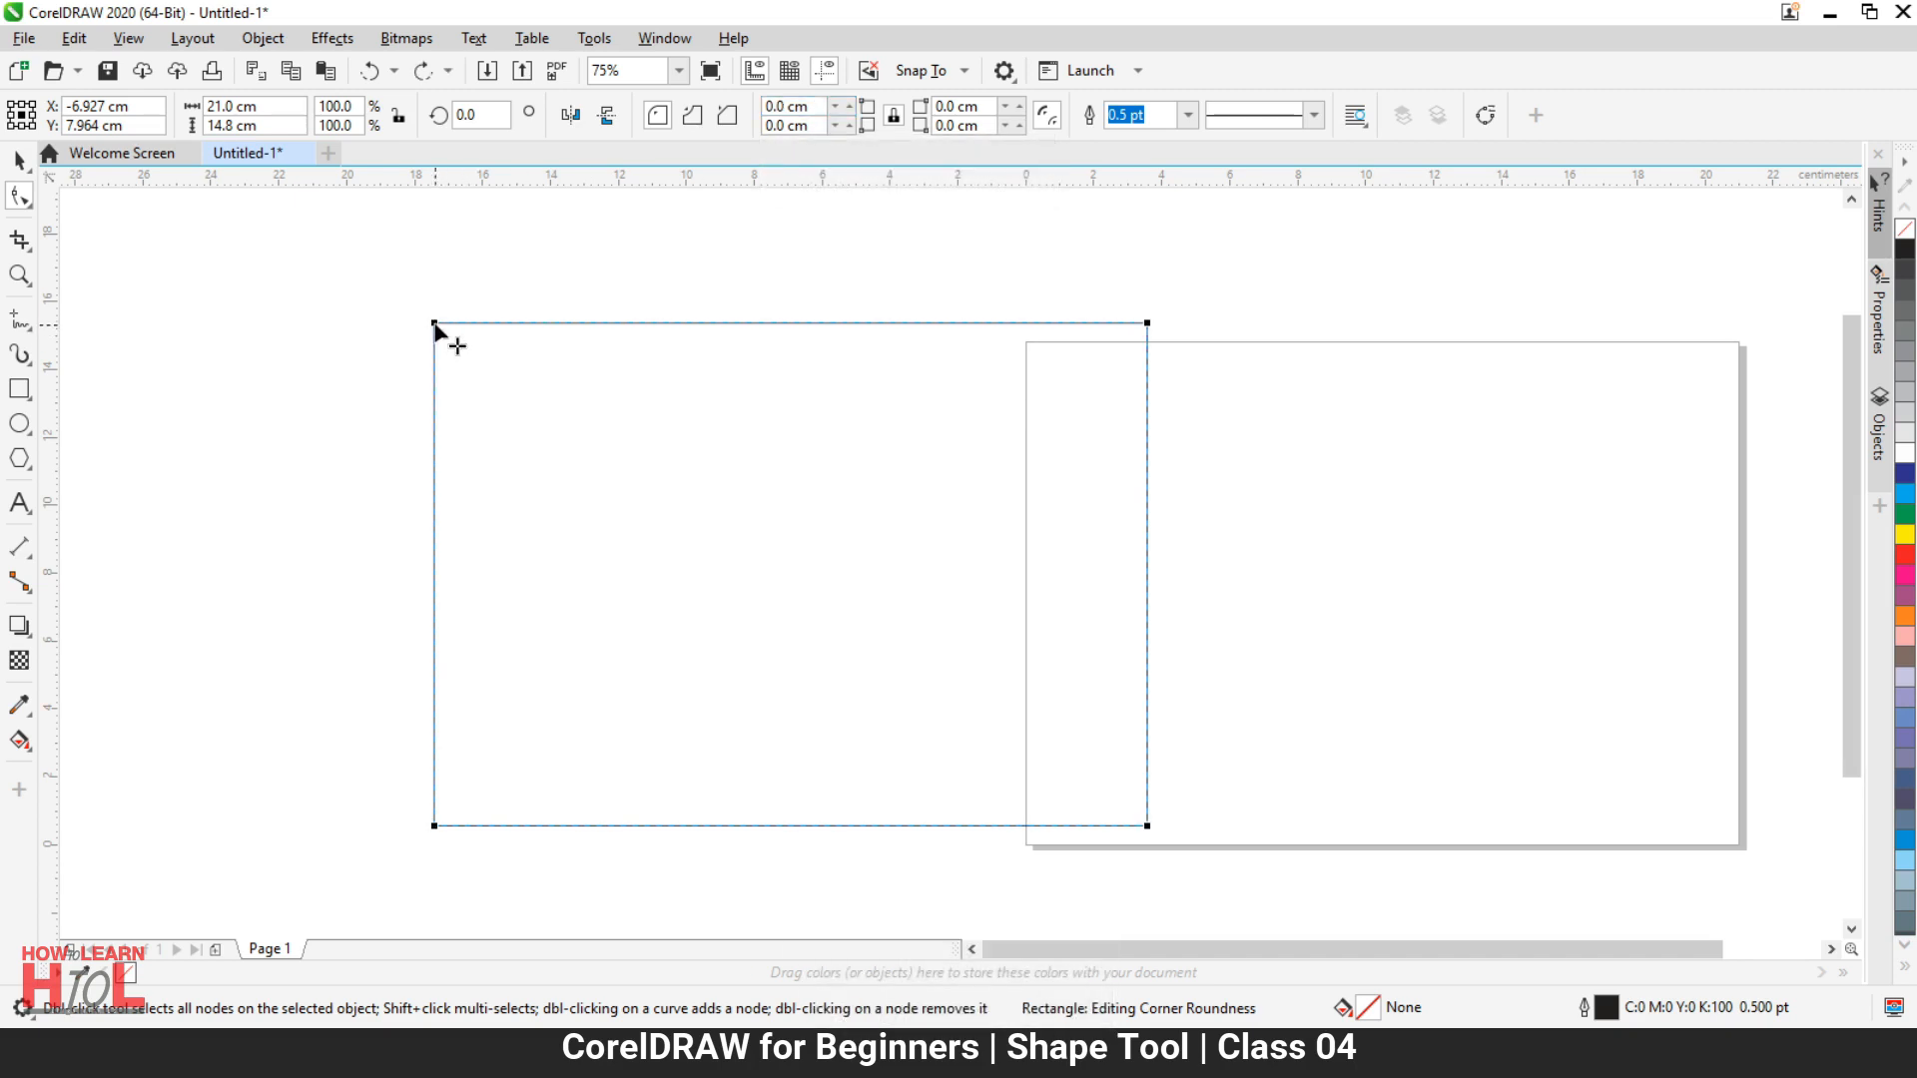
pyautogui.moveTo(436, 323); pyautogui.dragTo(591, 322)
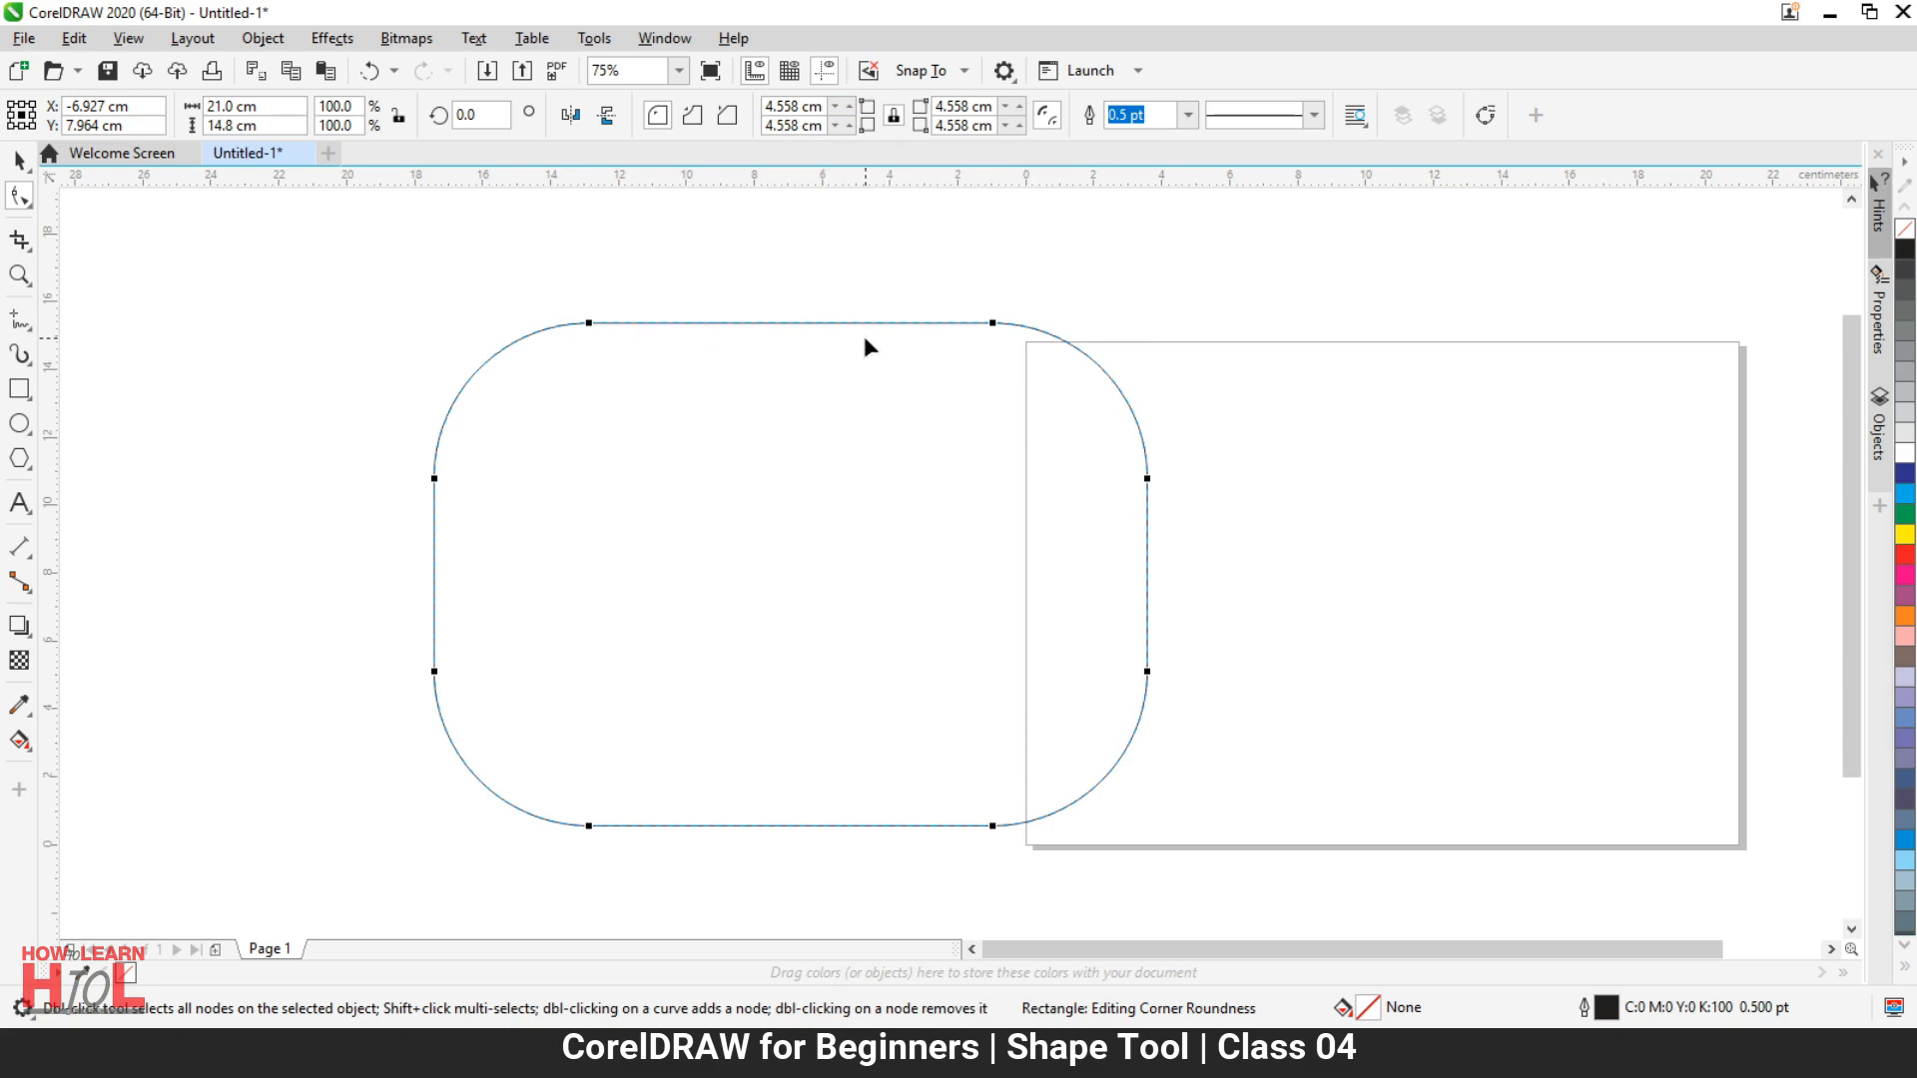
pyautogui.hotkey('ctrl', 'z')
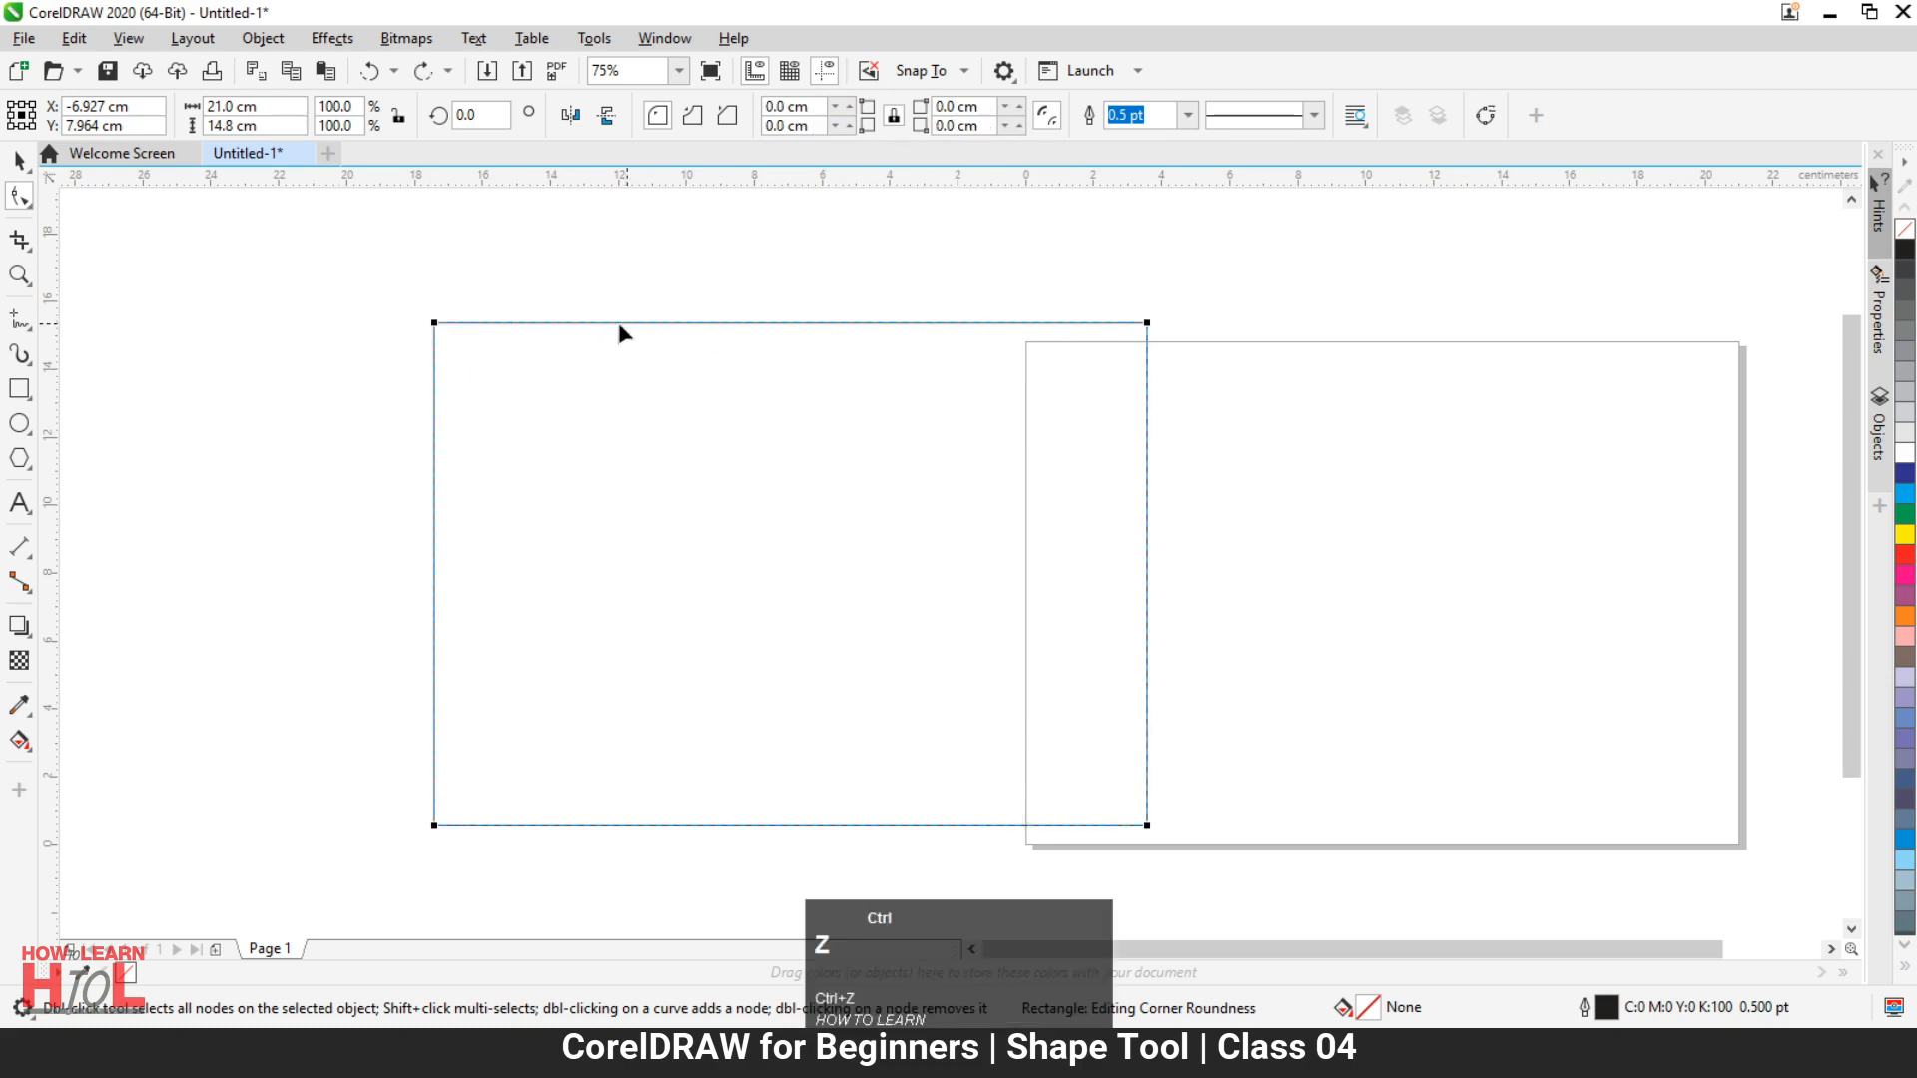
# Step: Round the upper-left corner individually to 3.5 cm and the lower-right corner to about 4.8 cm, and undo both
pyautogui.click(435, 327)
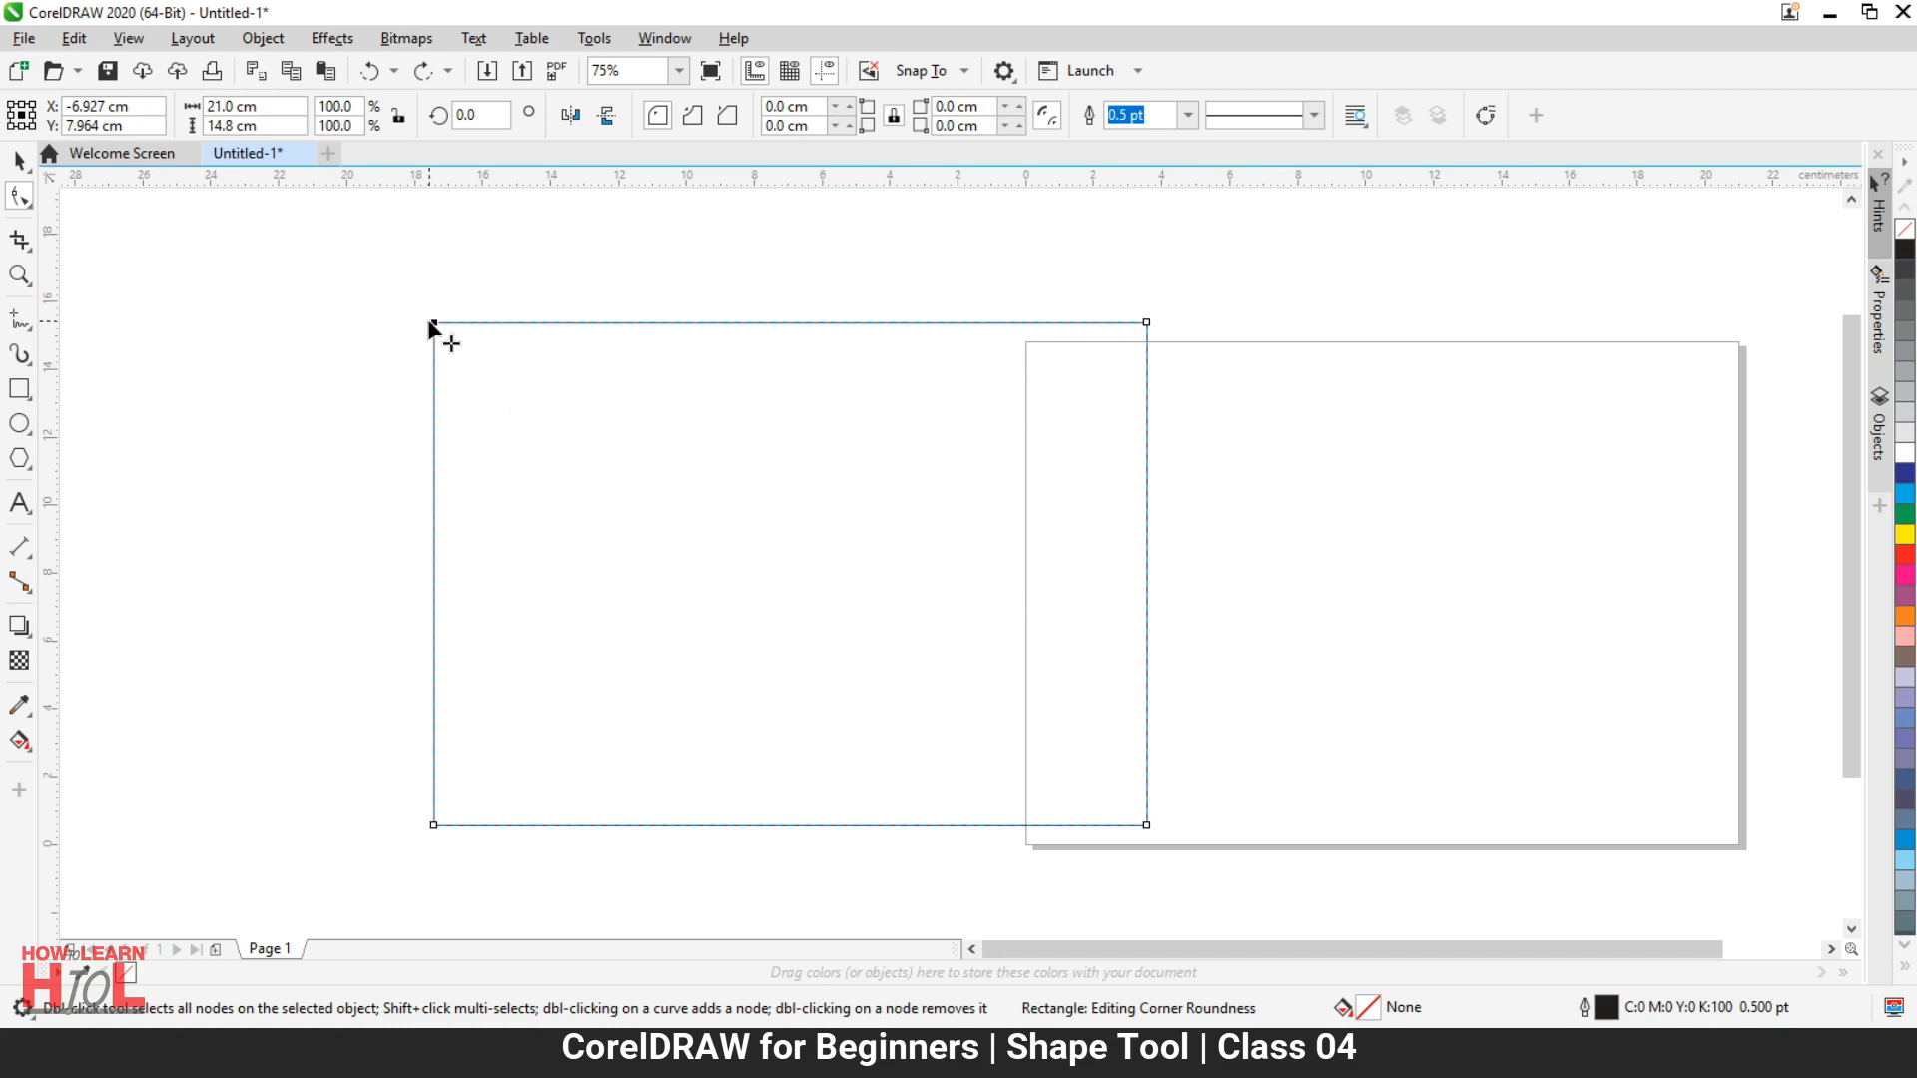
pyautogui.moveTo(433, 322); pyautogui.dragTo(553, 322)
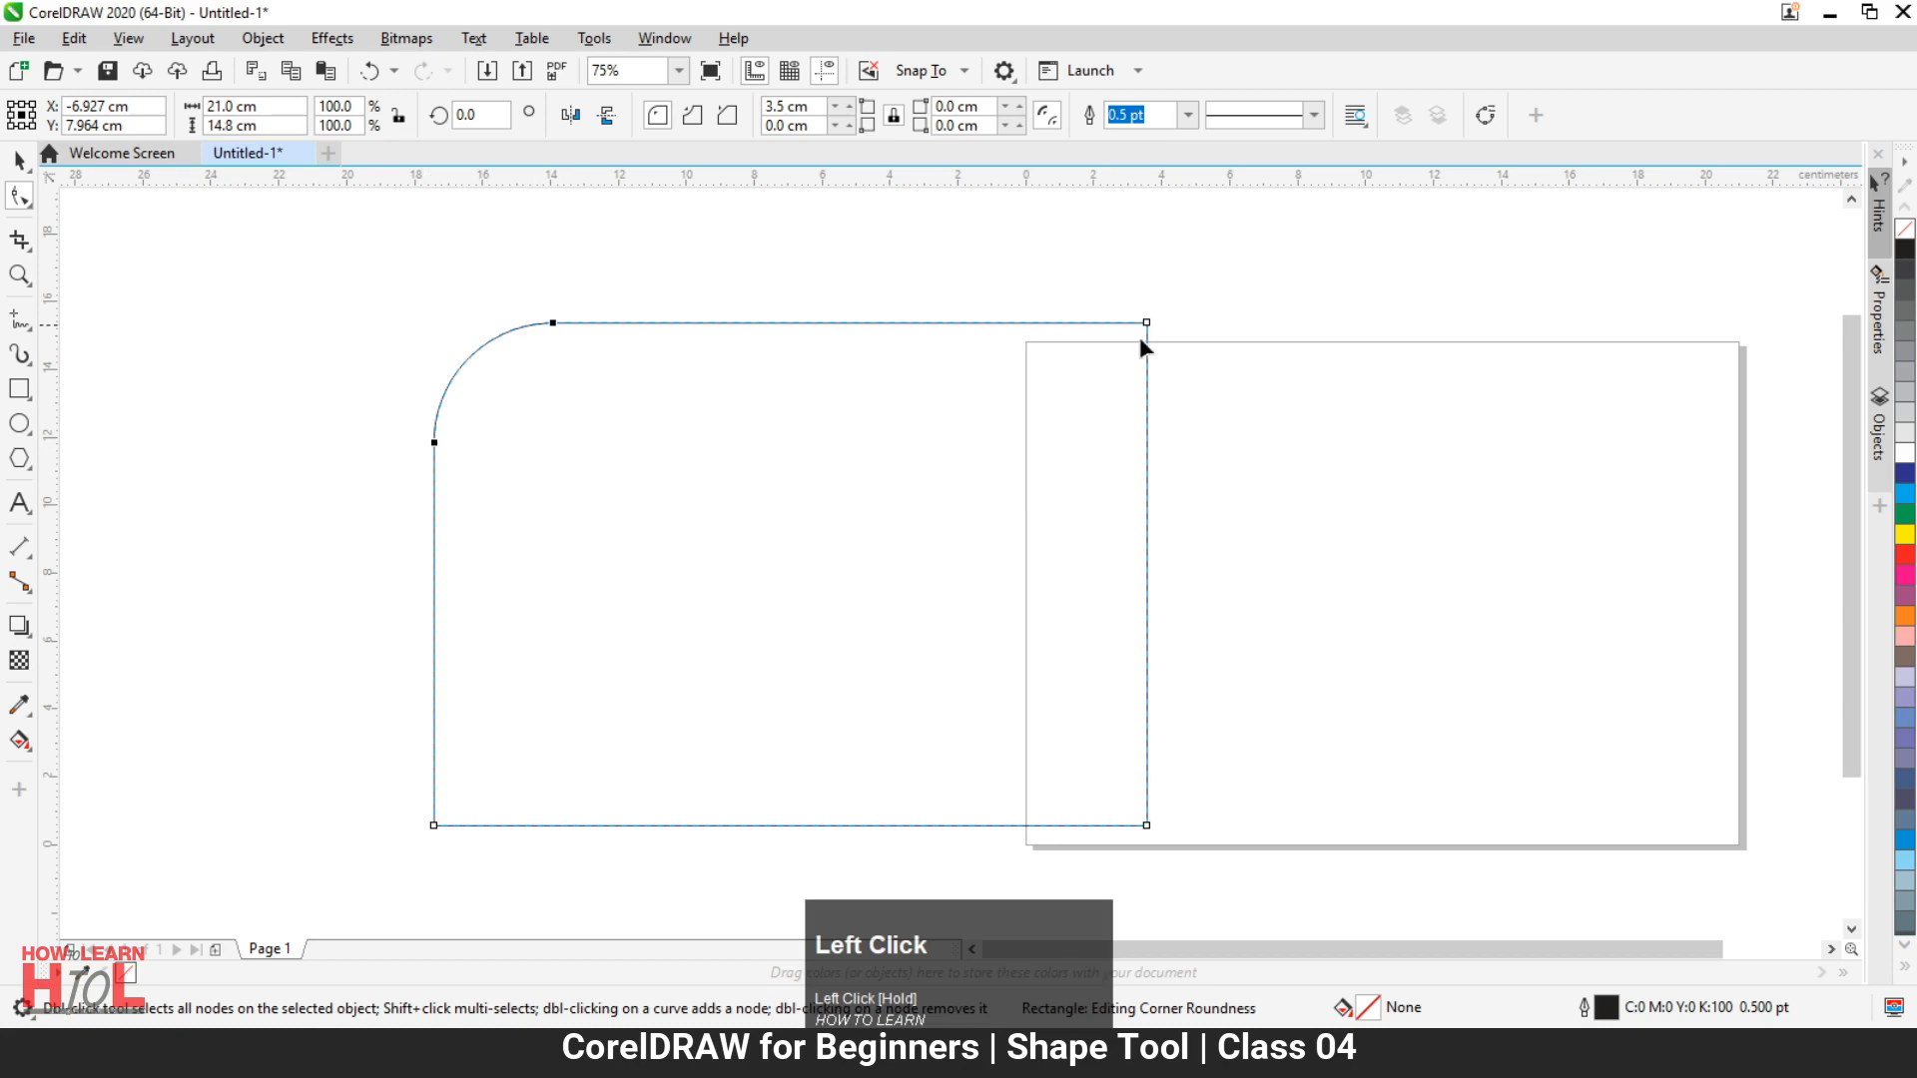
pyautogui.click(1146, 826)
pyautogui.moveTo(1147, 828); pyautogui.dragTo(1142, 667)
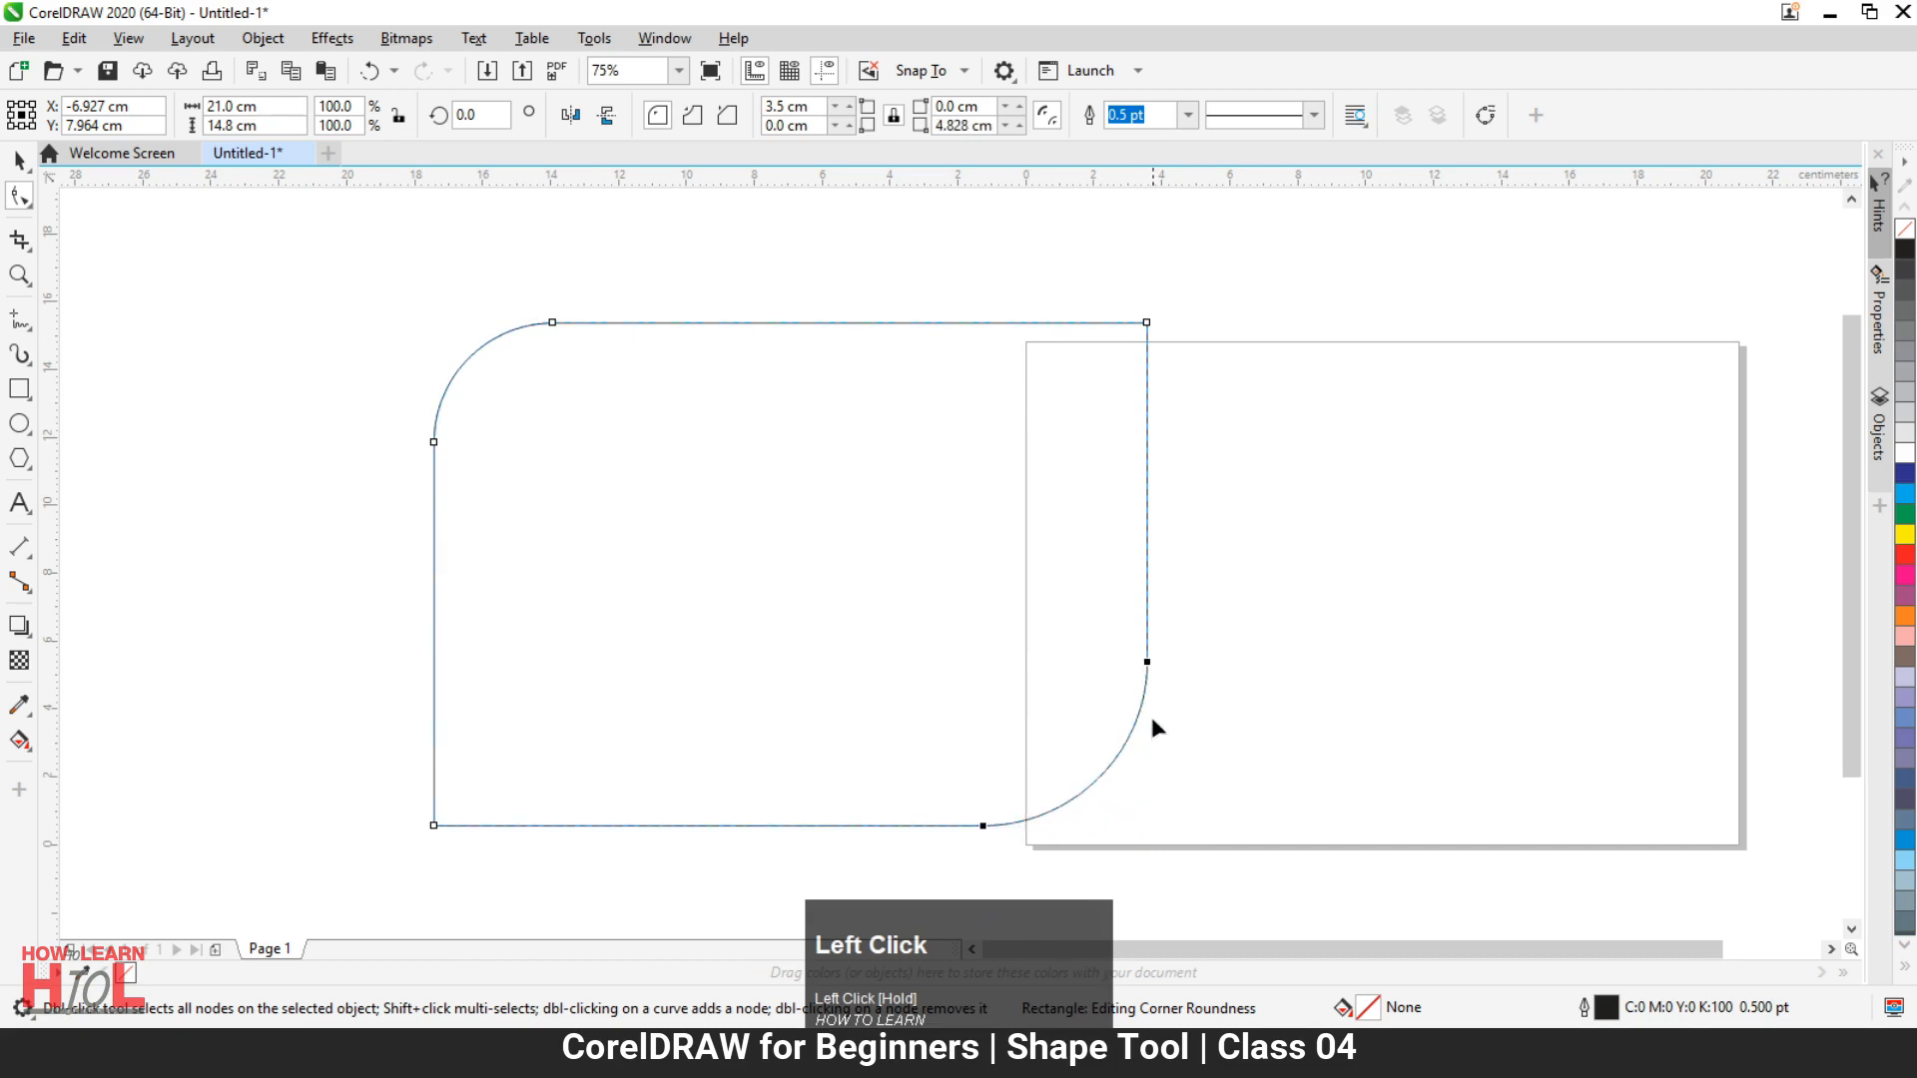
pyautogui.hotkey('ctrl', 'z')
pyautogui.hotkey('ctrl', 'z')
pyautogui.keyDown('ctrl'); pyautogui.click(949, 720); pyautogui.keyUp('ctrl')
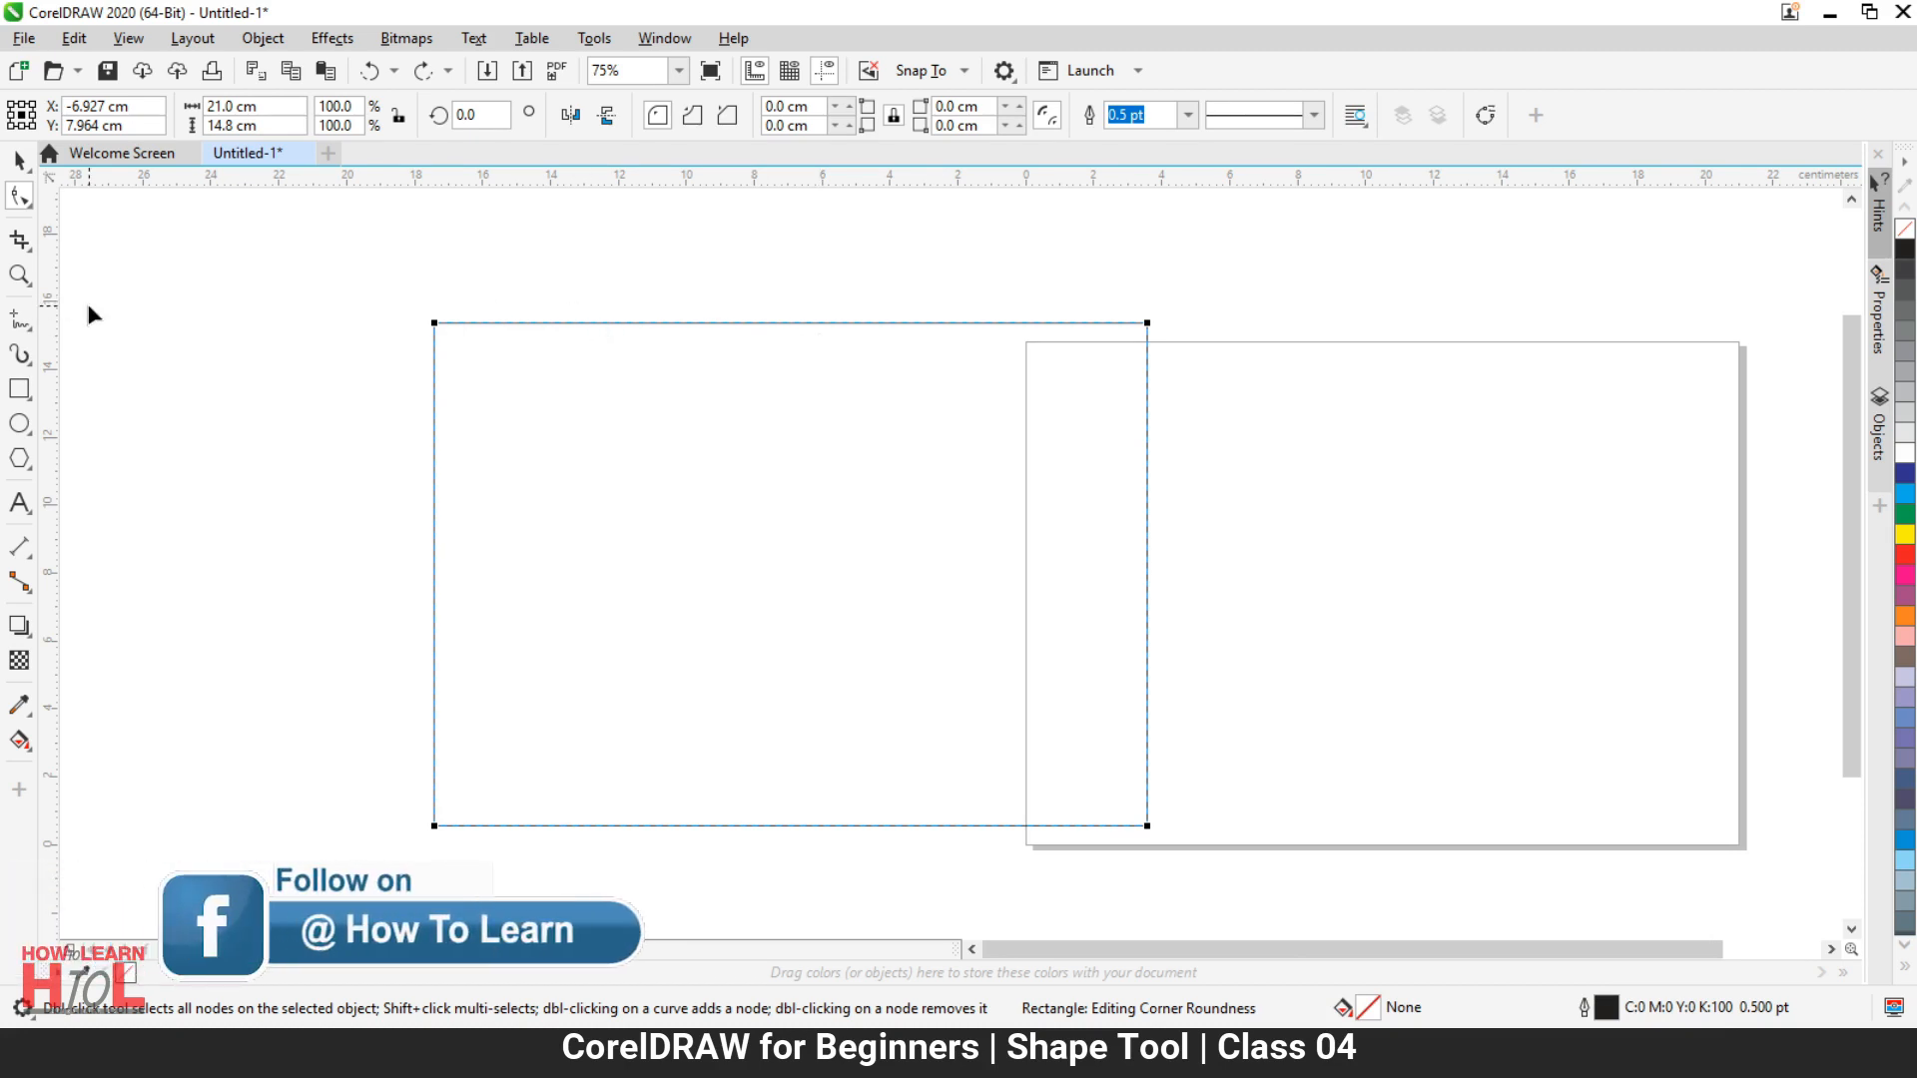
# Step: Convert the A5 rectangle to curves so its nodes can be edited freely
pyautogui.click(19, 160)
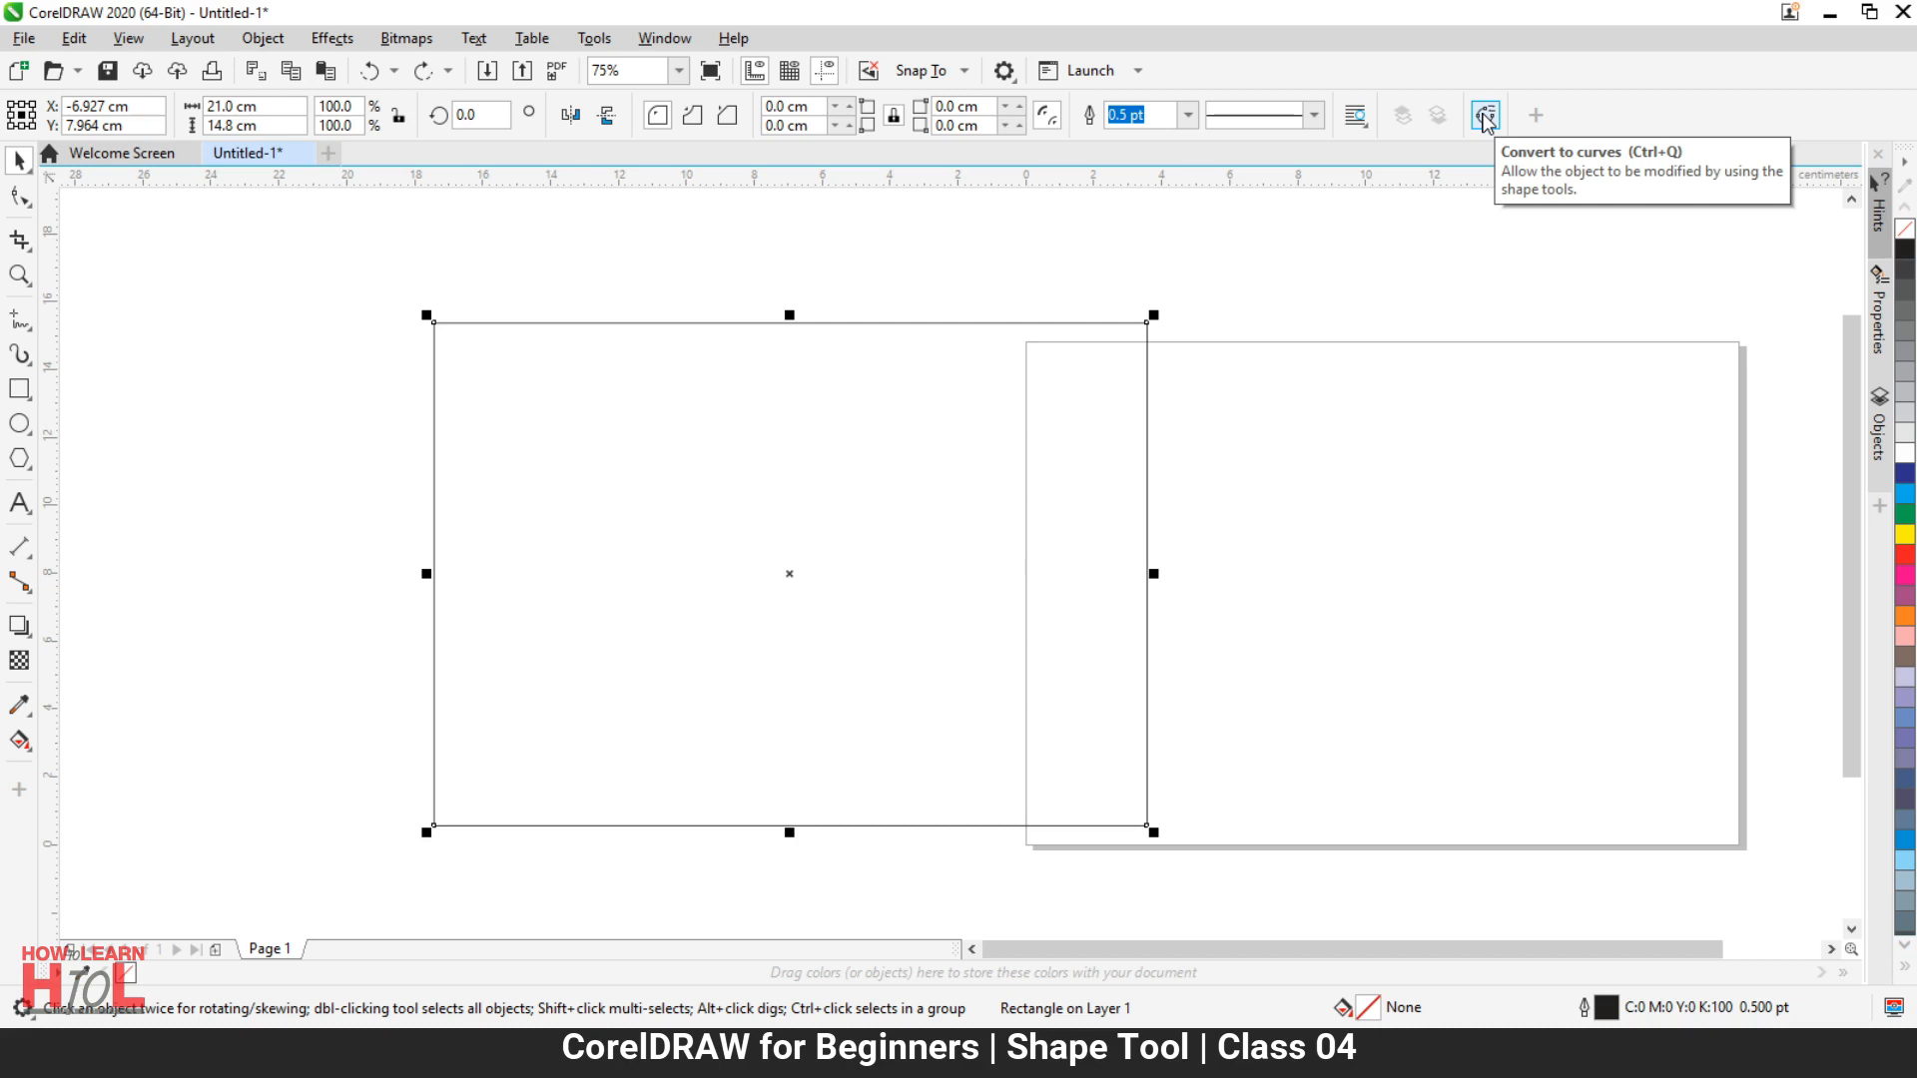
pyautogui.click(1485, 117)
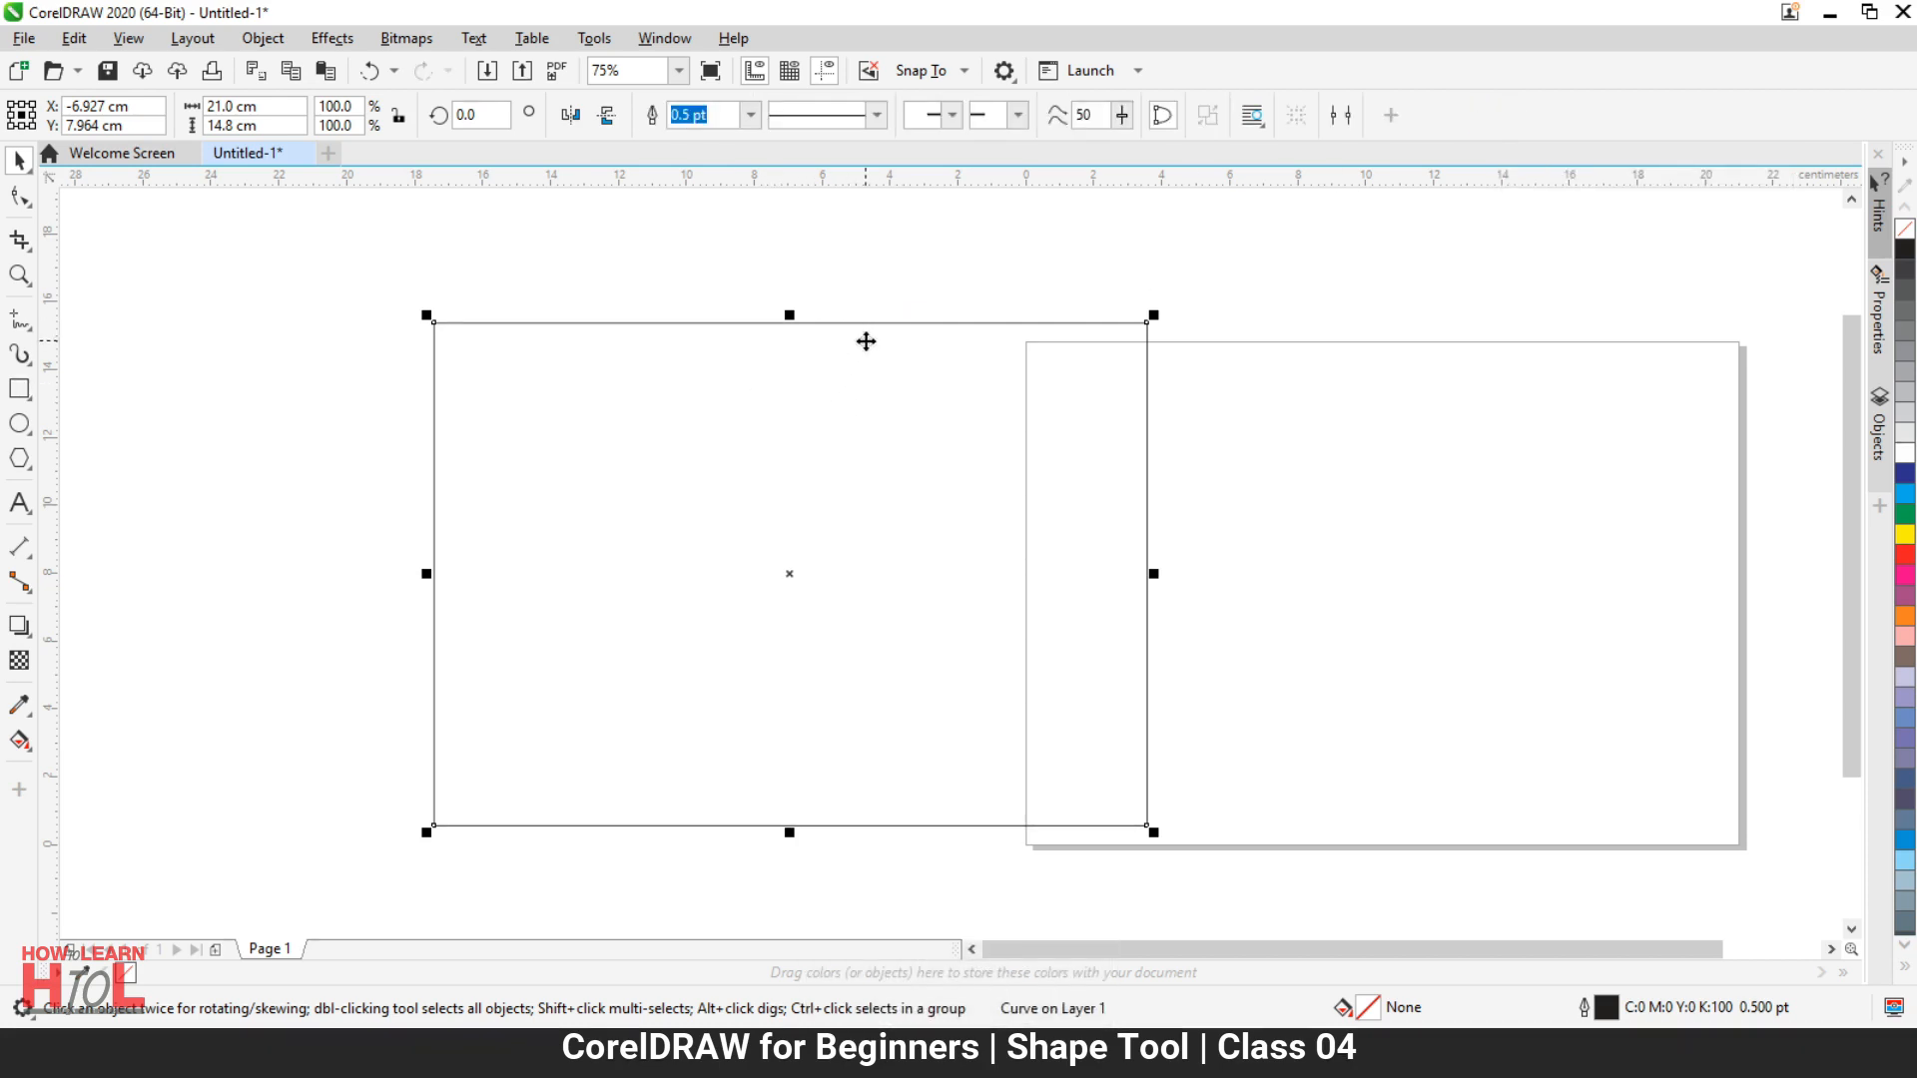
# Step: Undo the rectangle's conversion to curves and look at the commands that offer Convert to Curves
pyautogui.hotkey('ctrl', 'z')
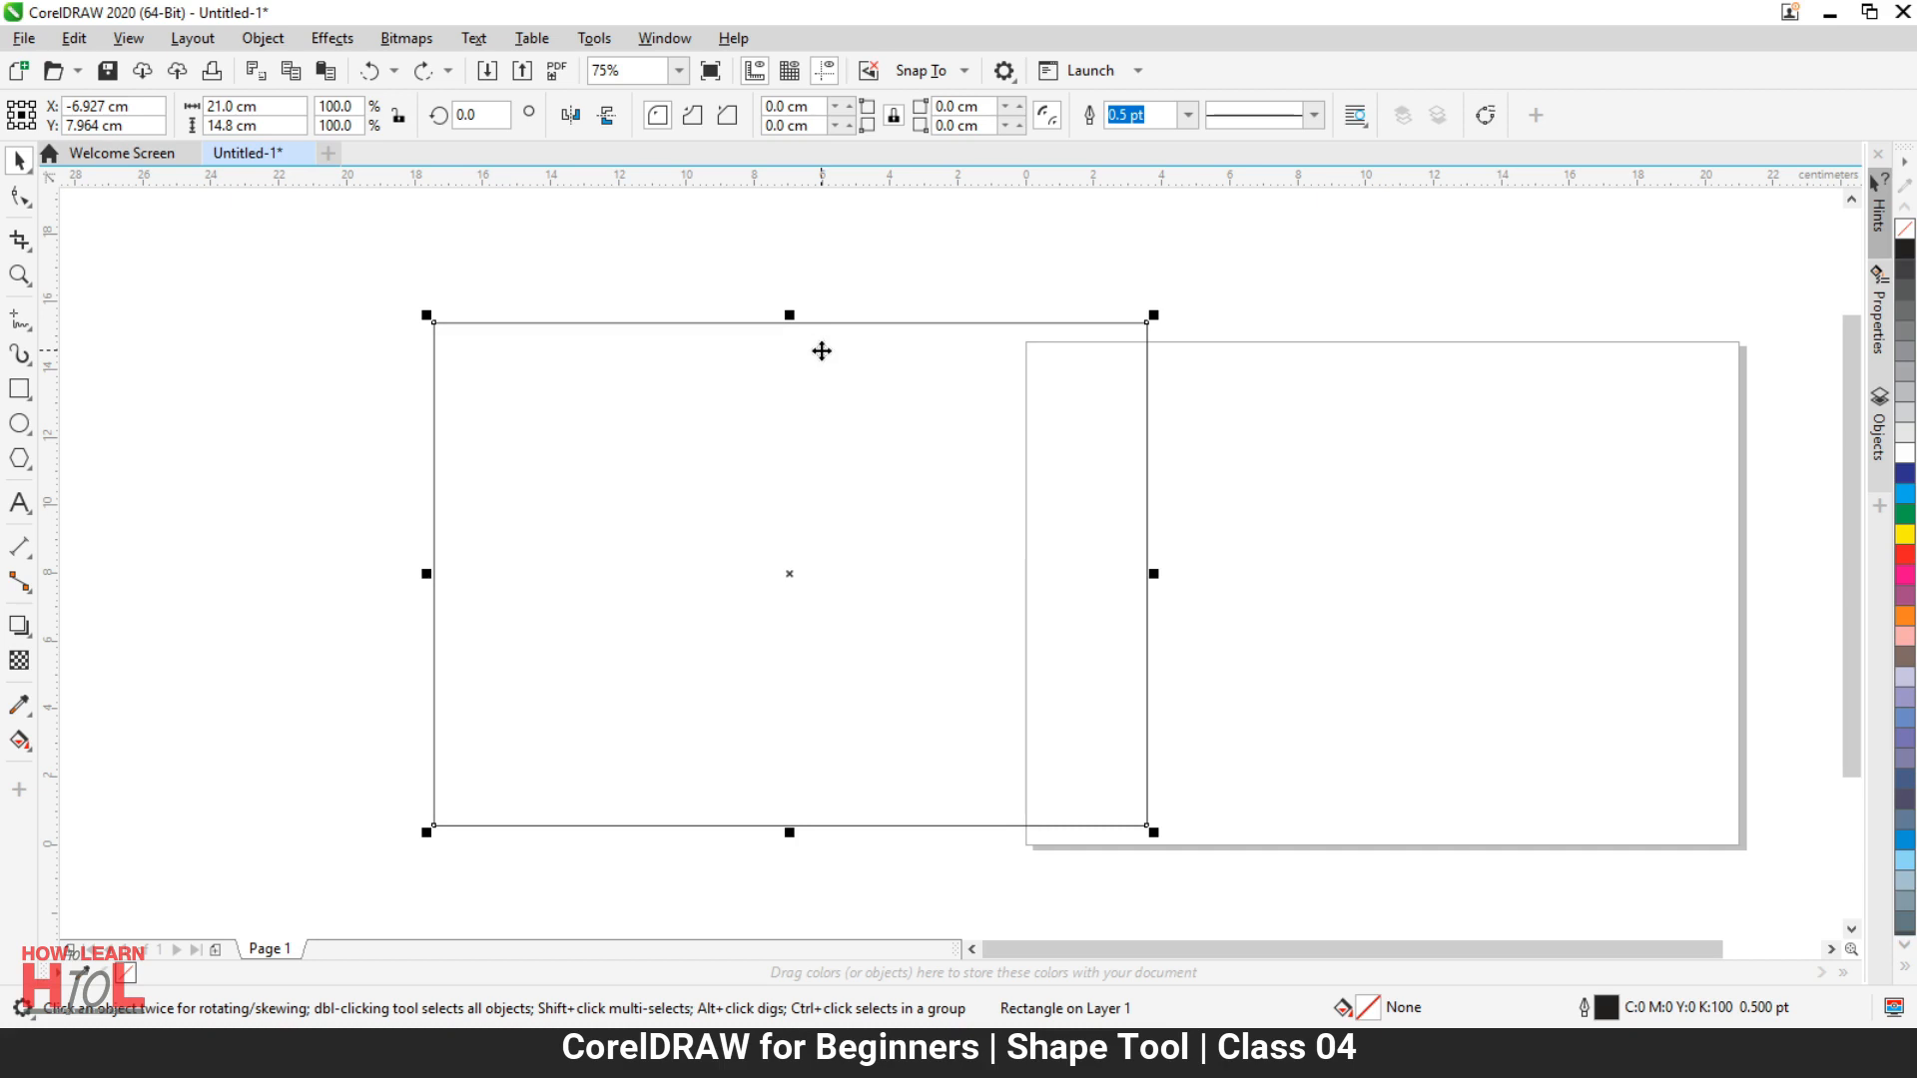
pyautogui.rightClick(821, 350)
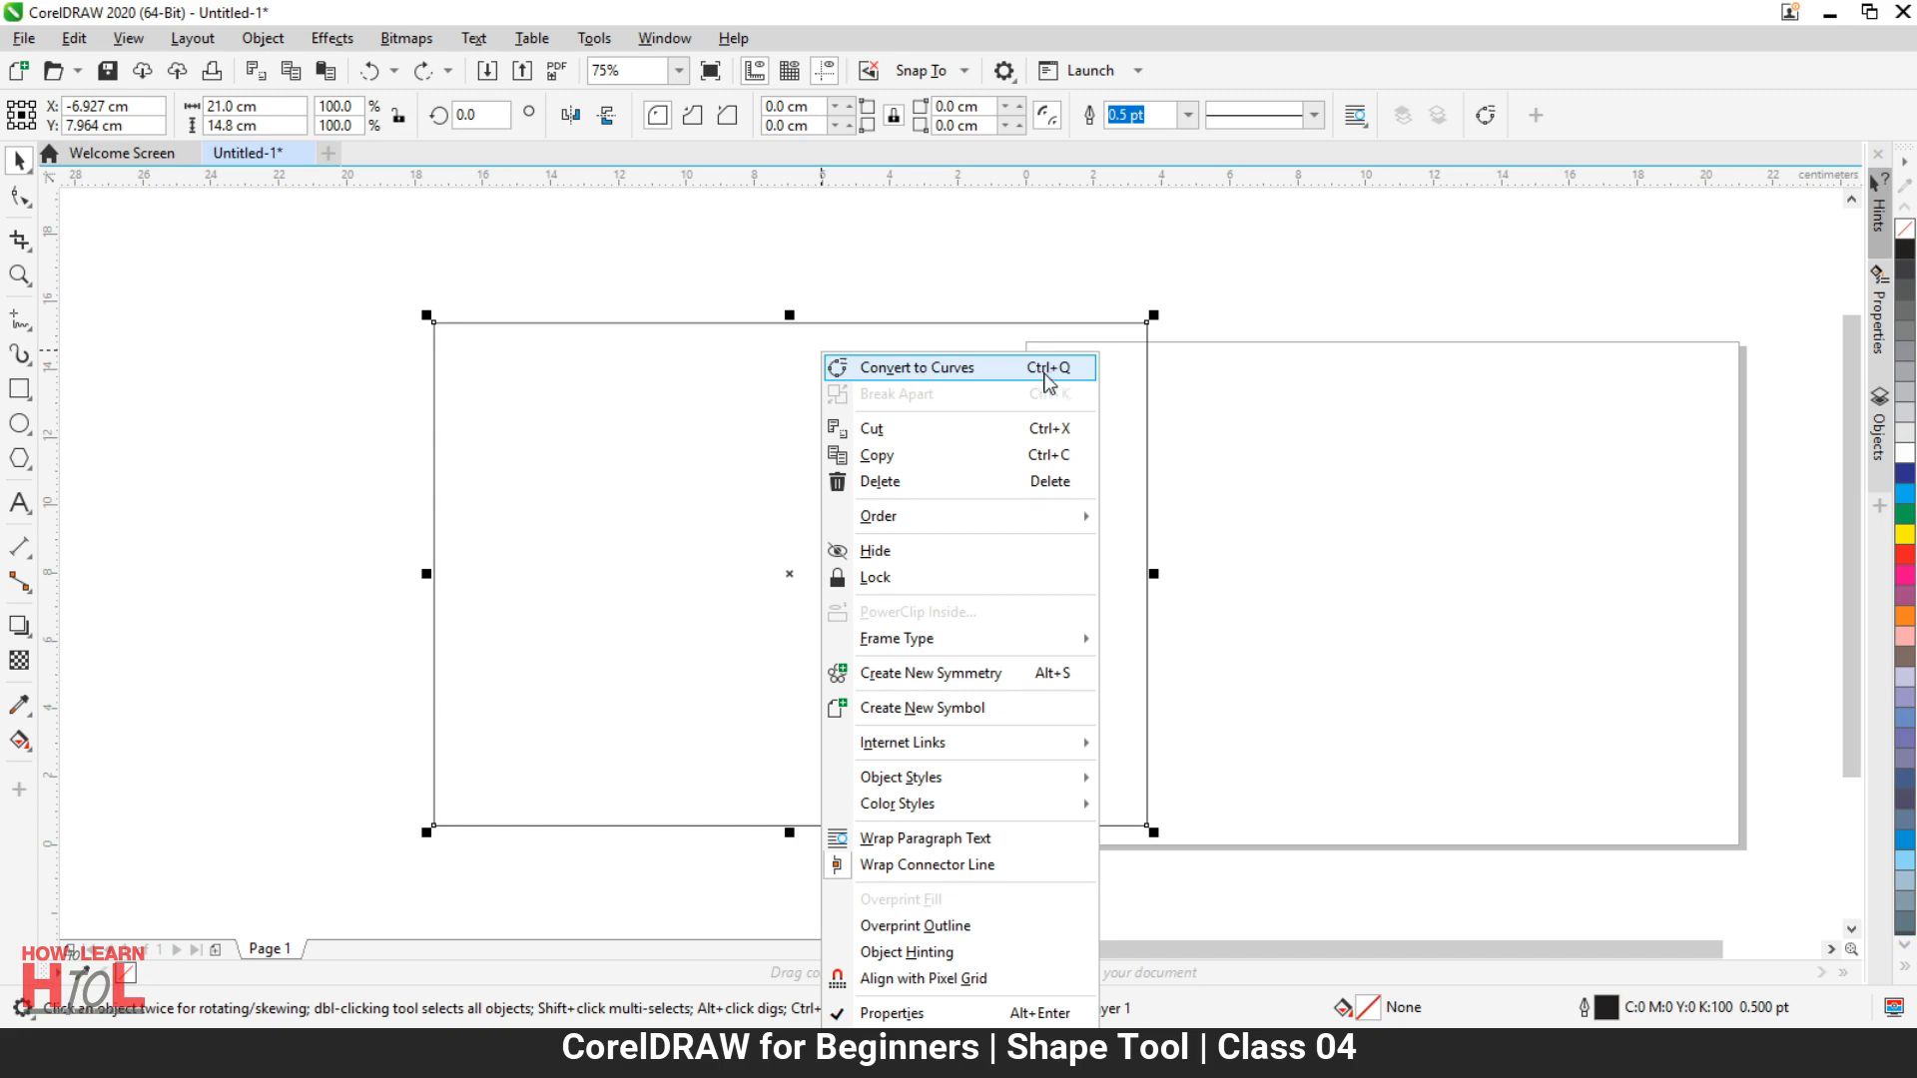
pyautogui.click(677, 385)
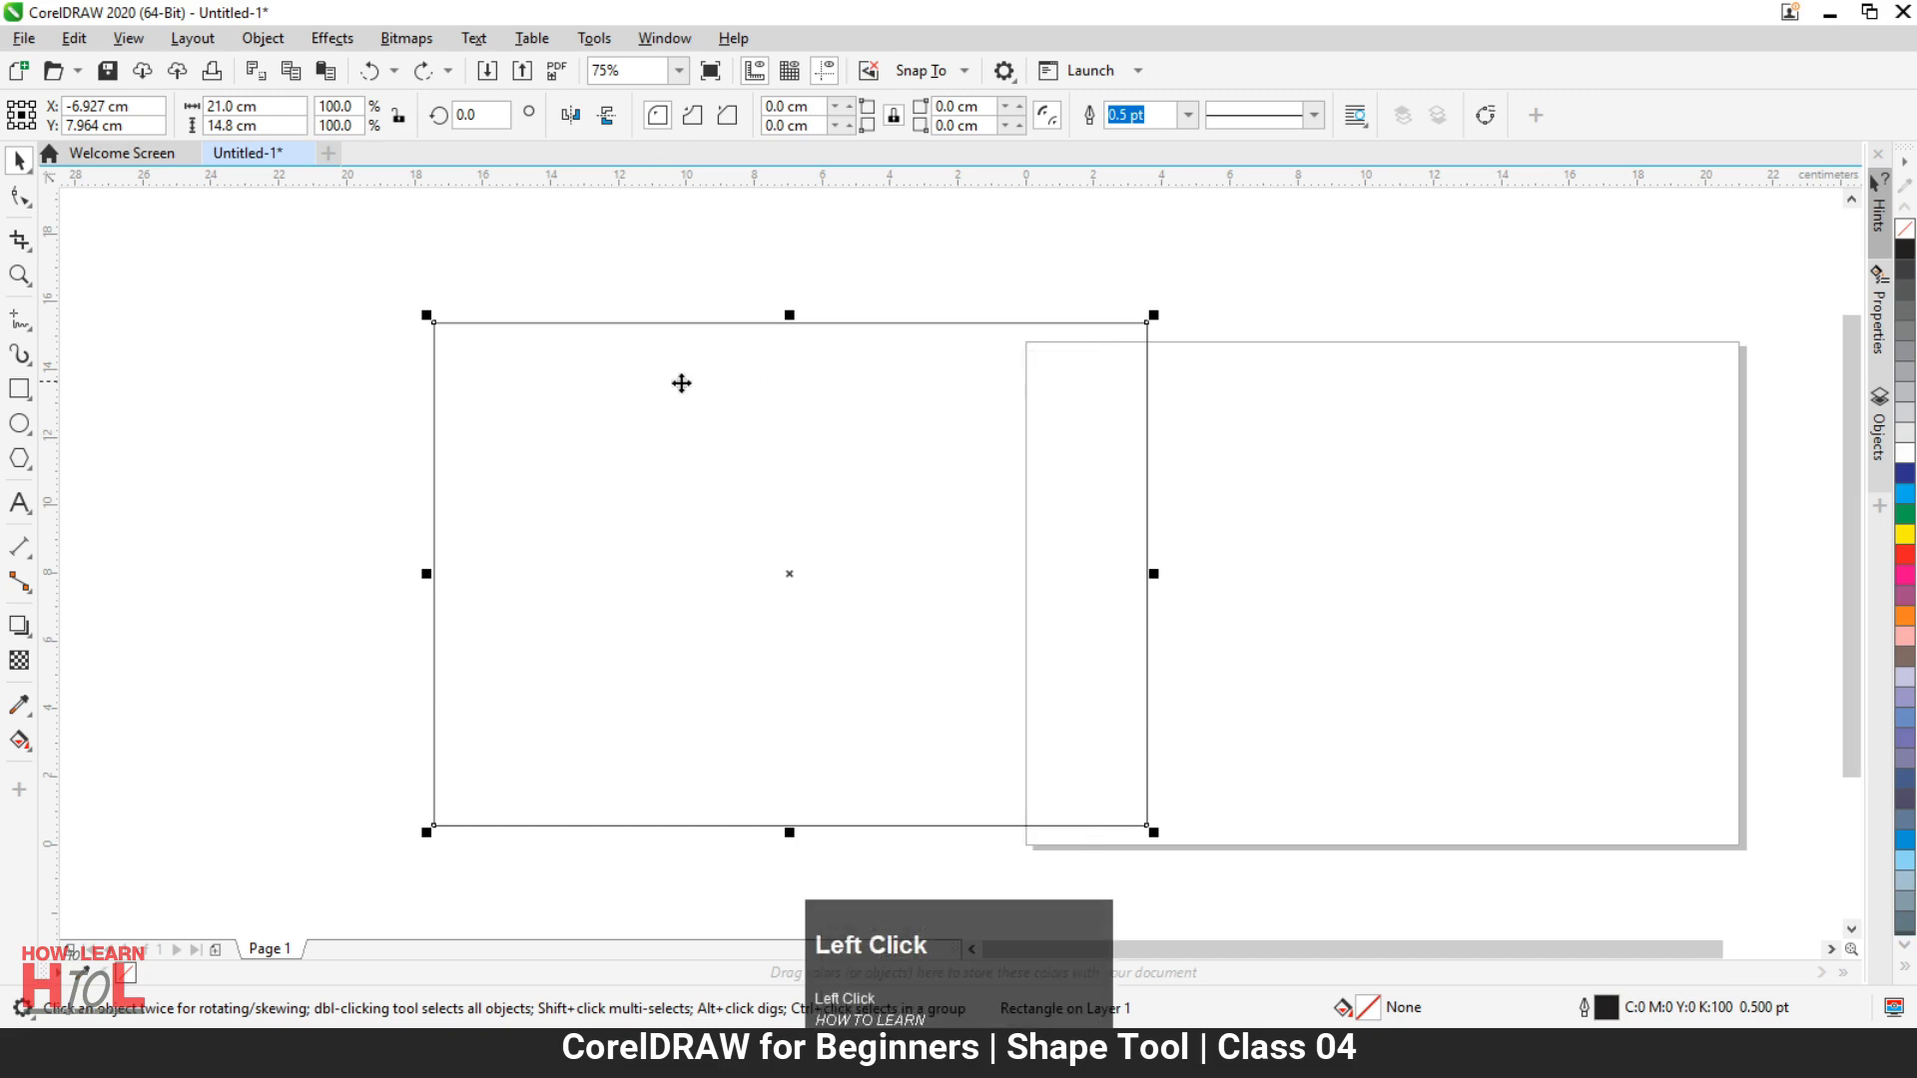
pyautogui.click(263, 40)
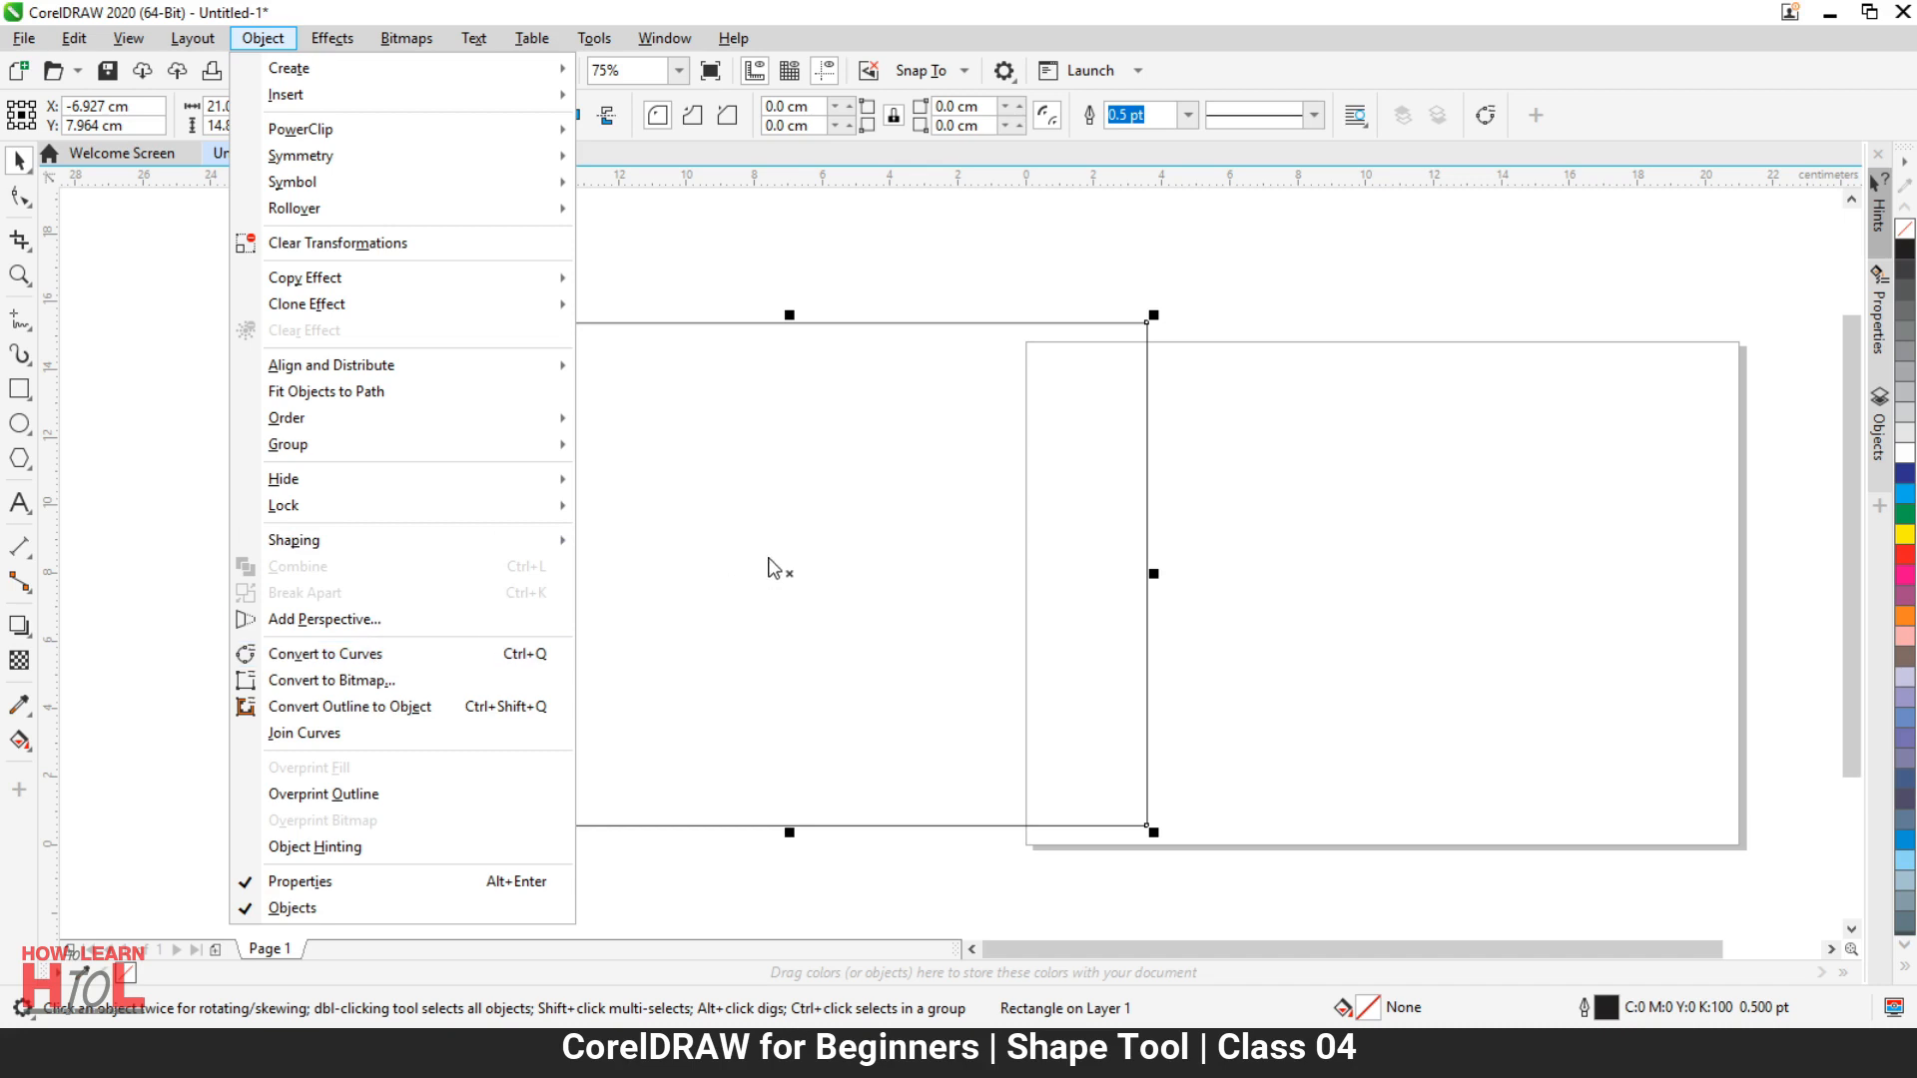
pyautogui.click(758, 497)
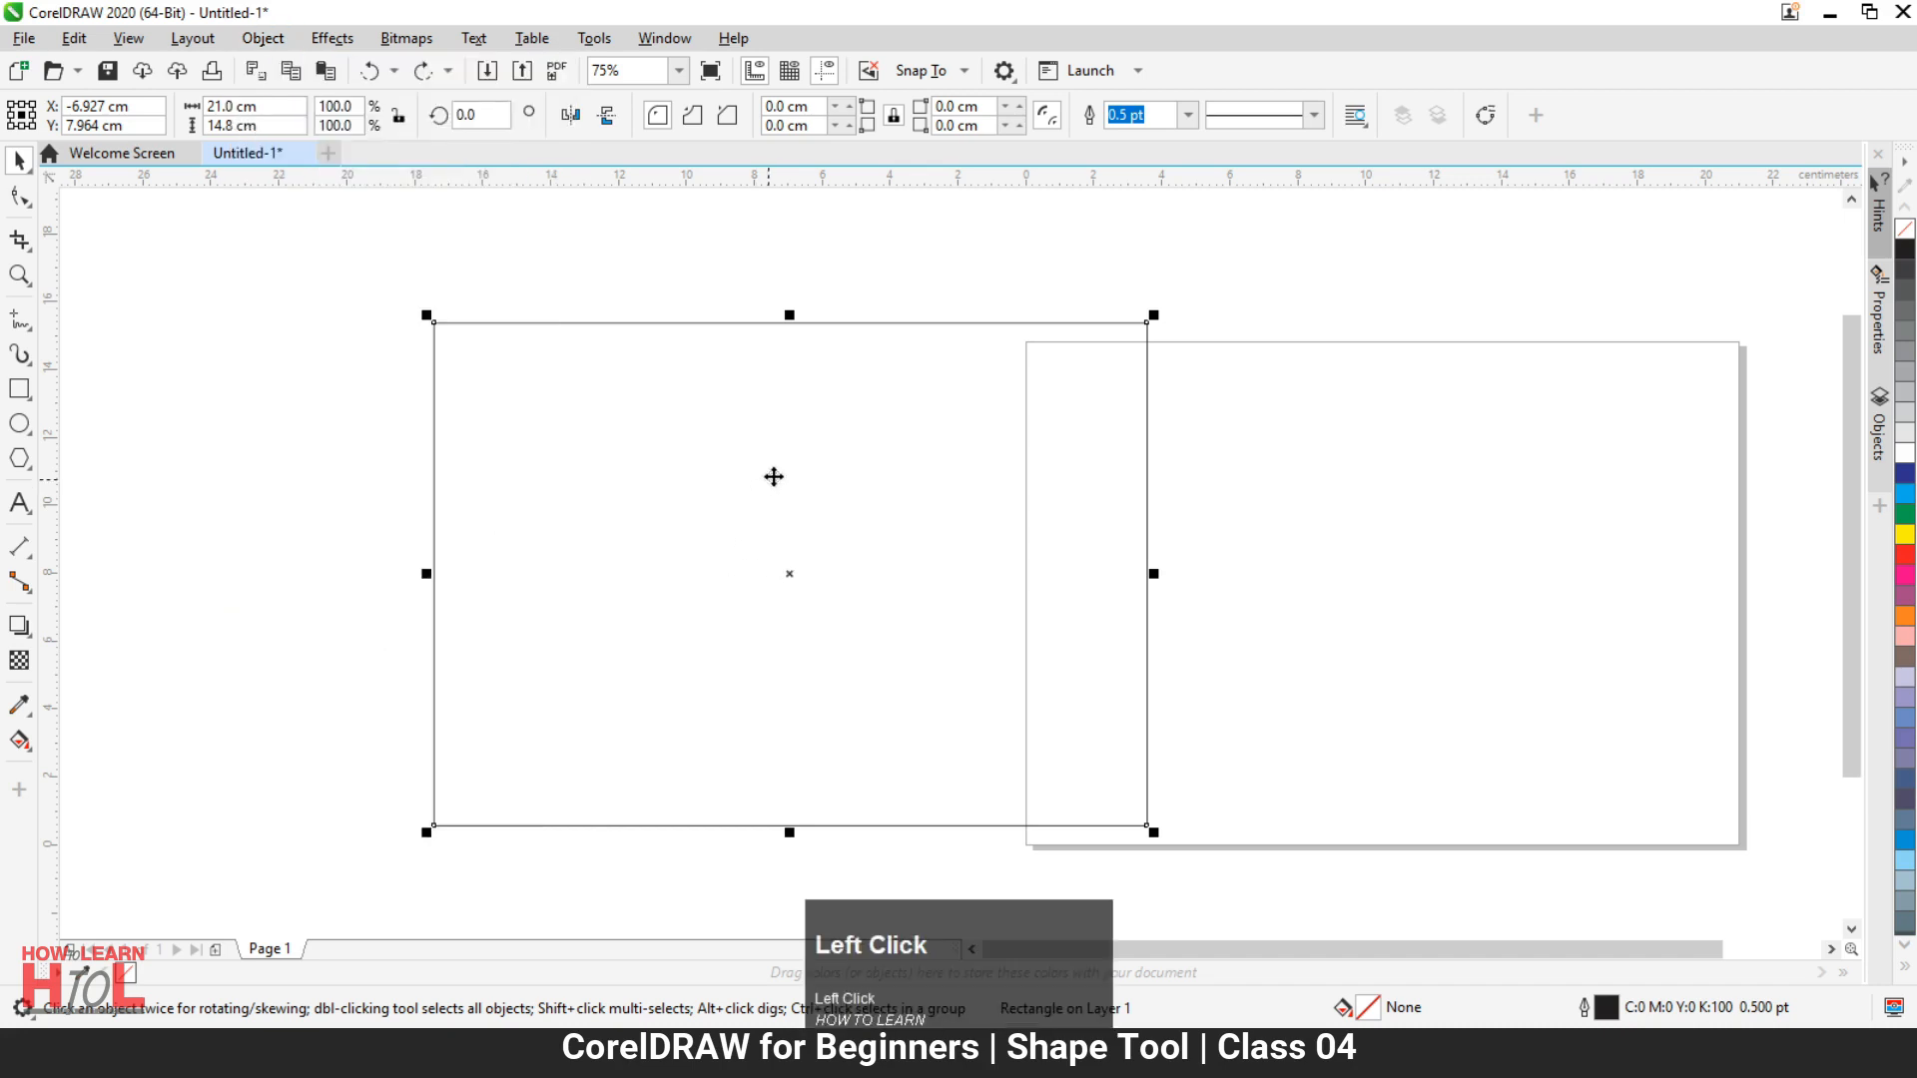
# Step: Convert the rectangle to curves, undo the conversion once, and convert it again
pyautogui.click(1486, 116)
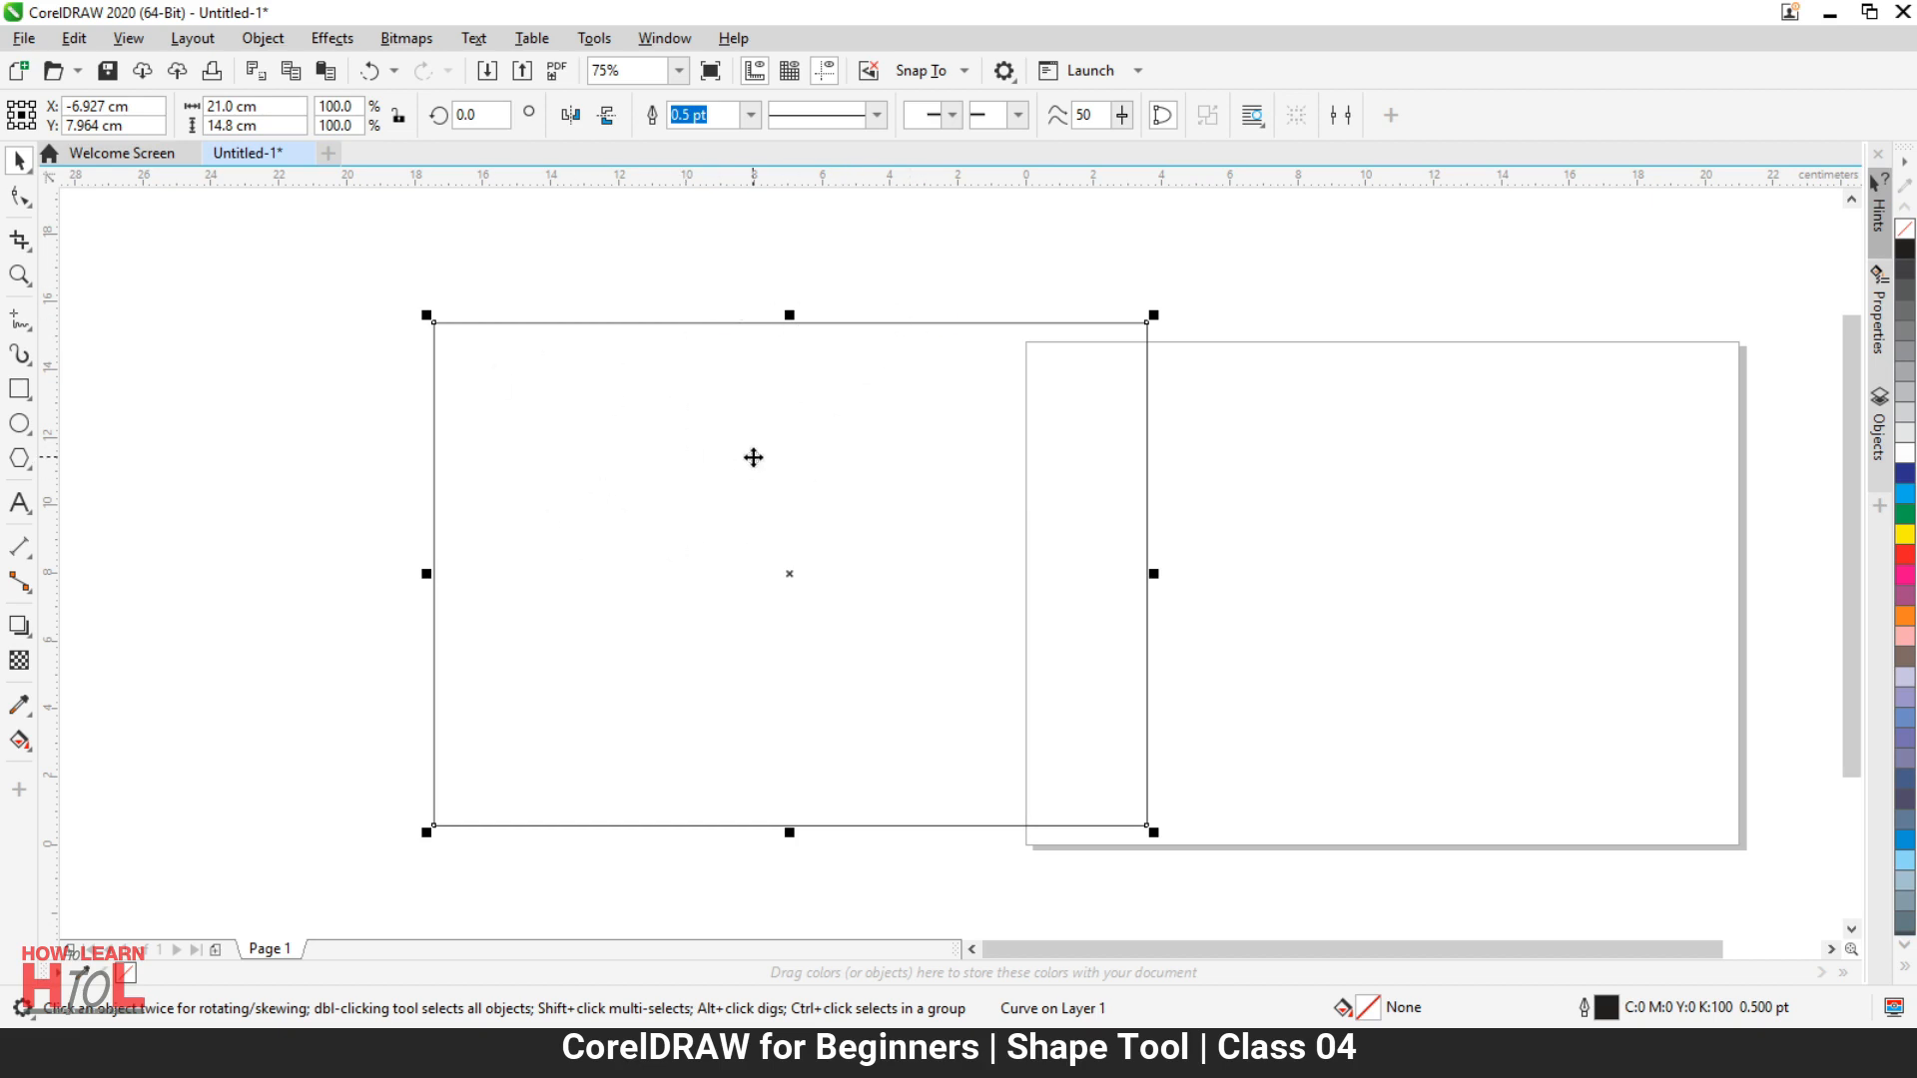
pyautogui.hotkey('ctrl', 'z')
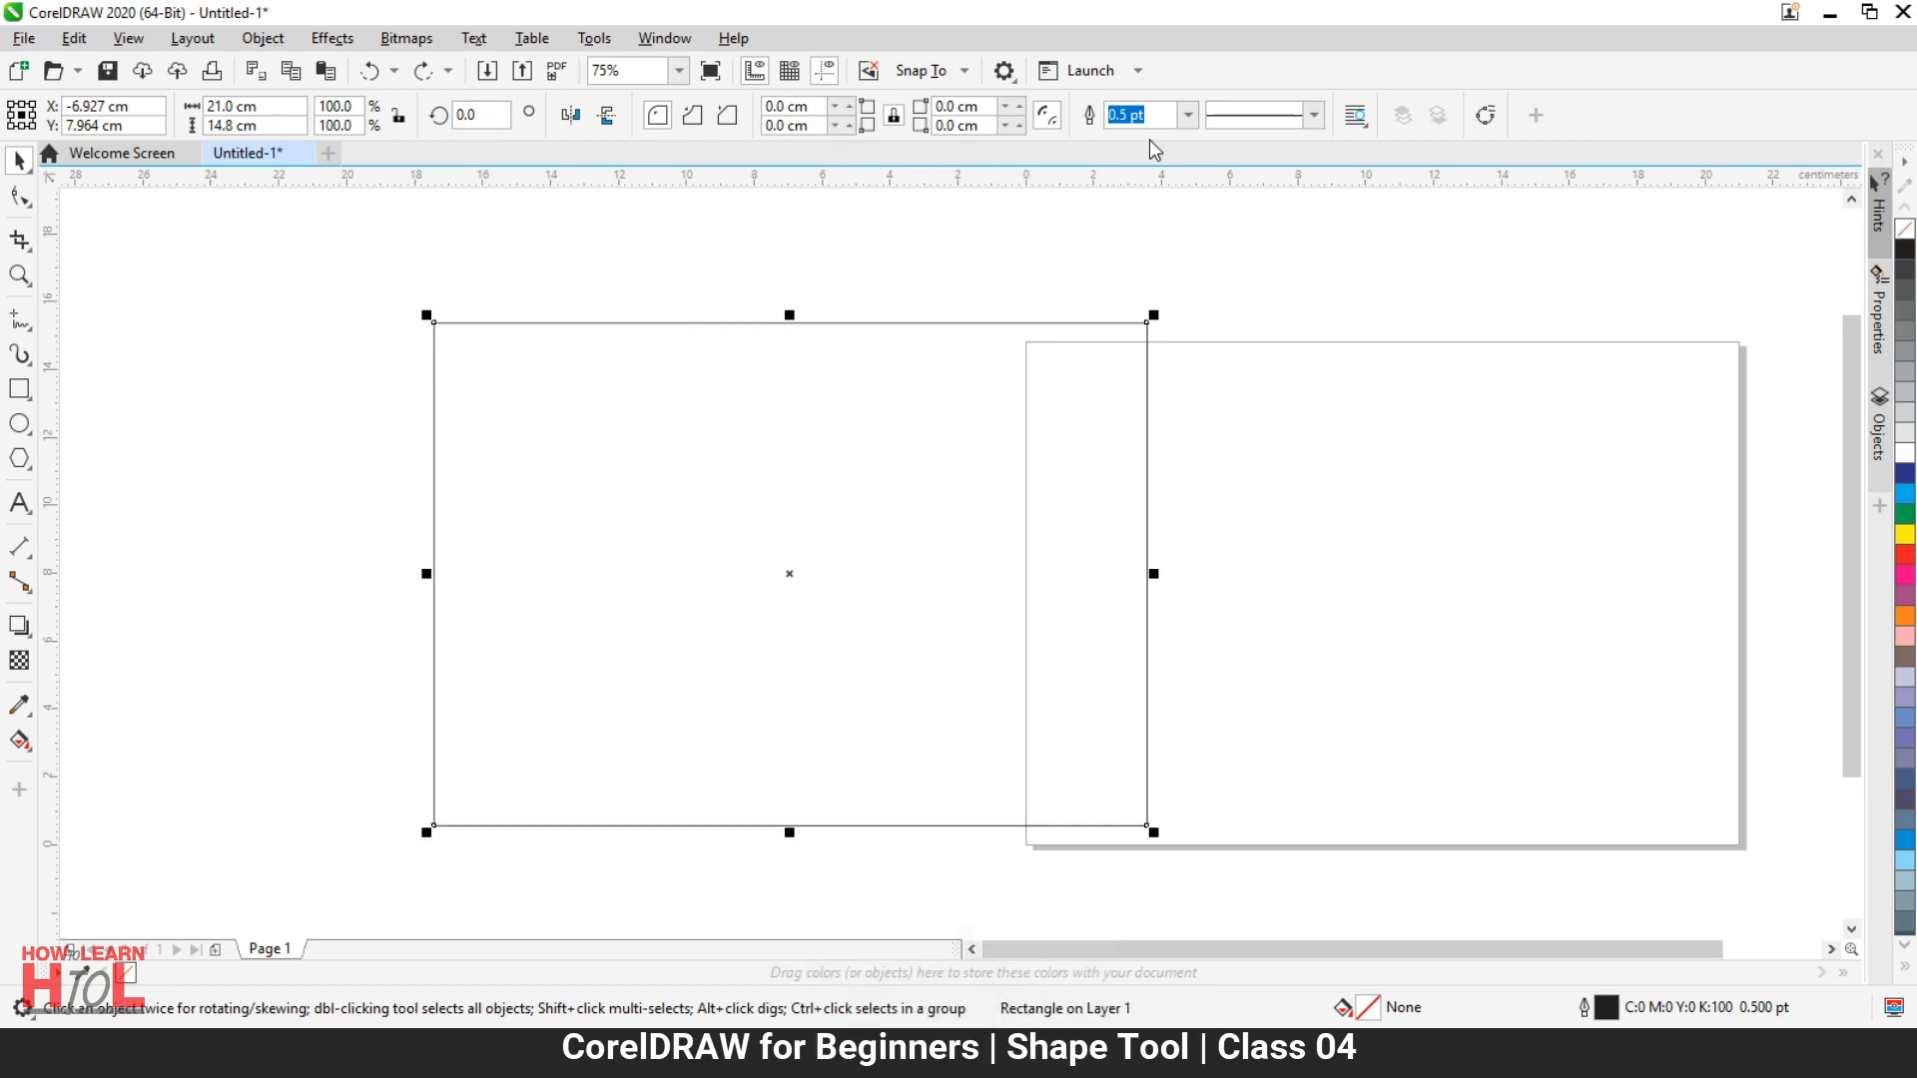
pyautogui.click(1485, 115)
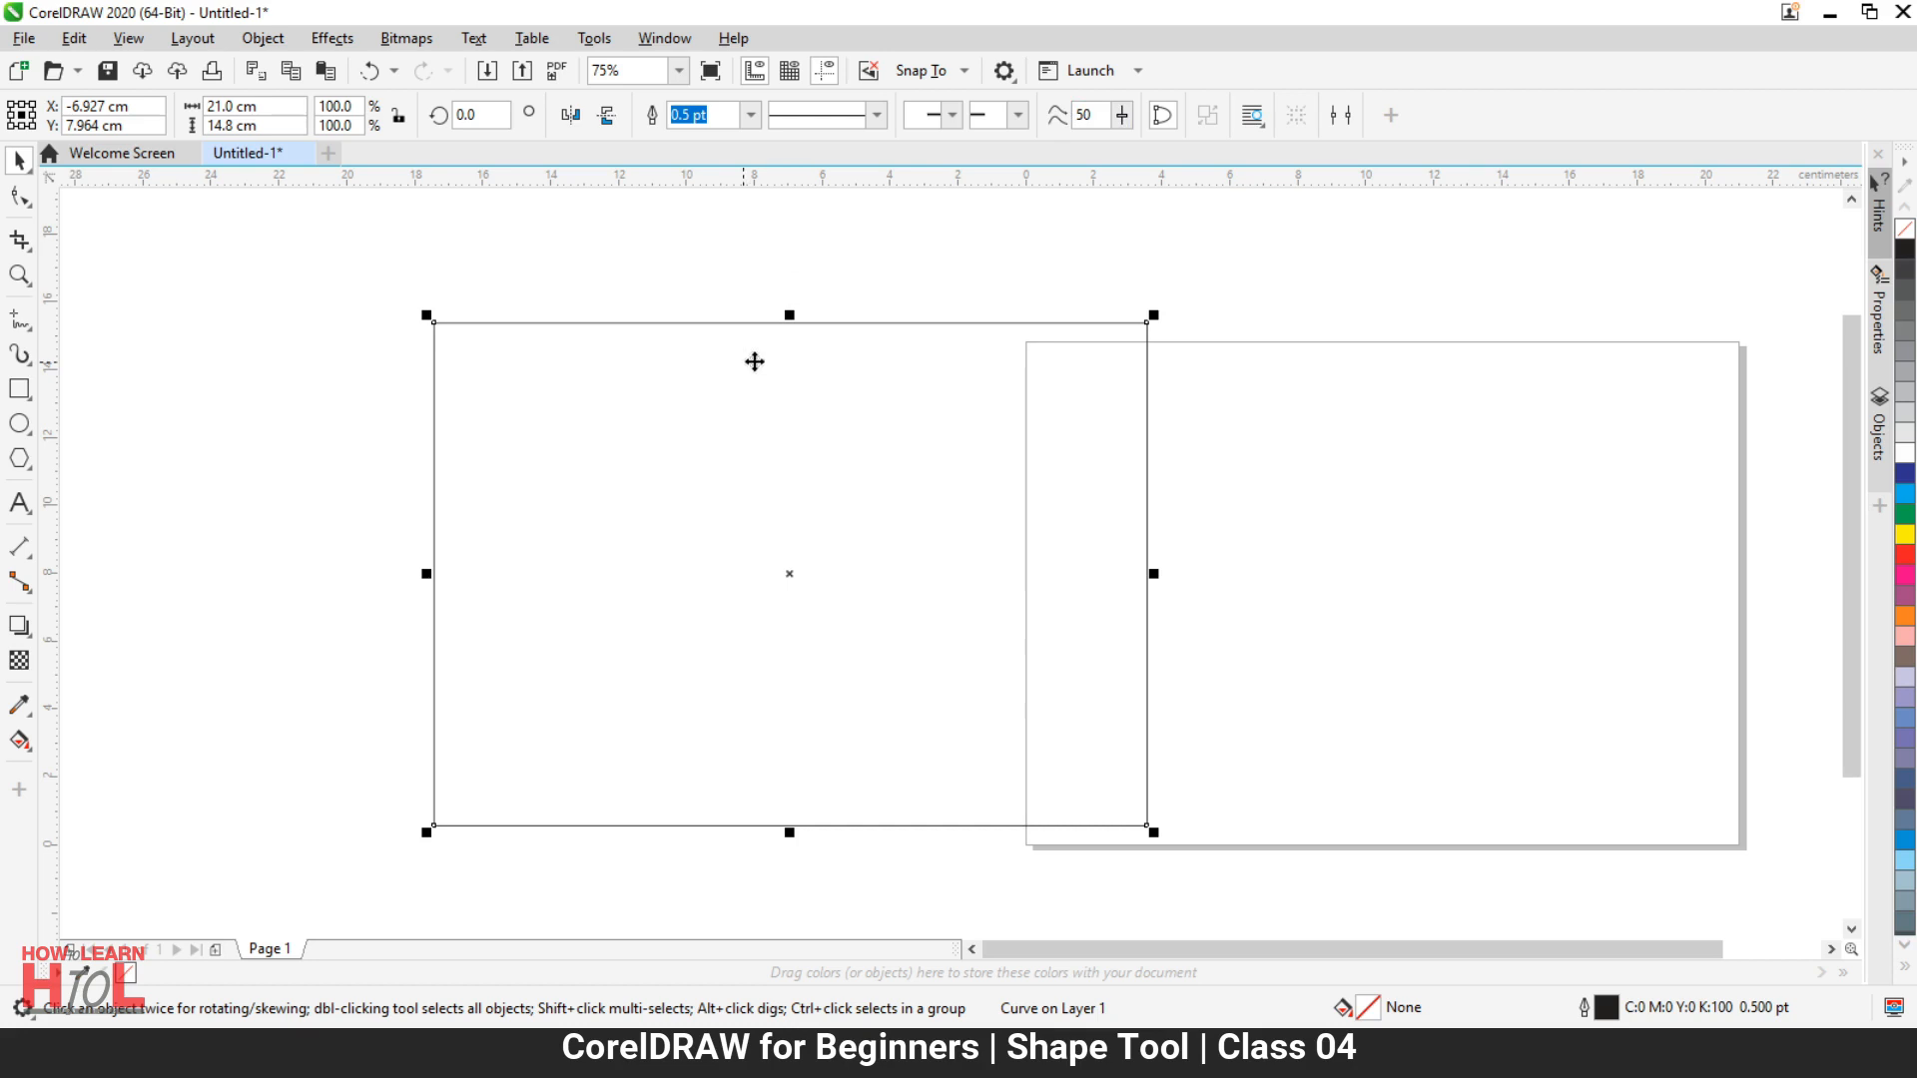
# Step: Move the curve's upper-right corner node upward and its upper-left corner node down and outward with the Shape tool
pyautogui.click(22, 200)
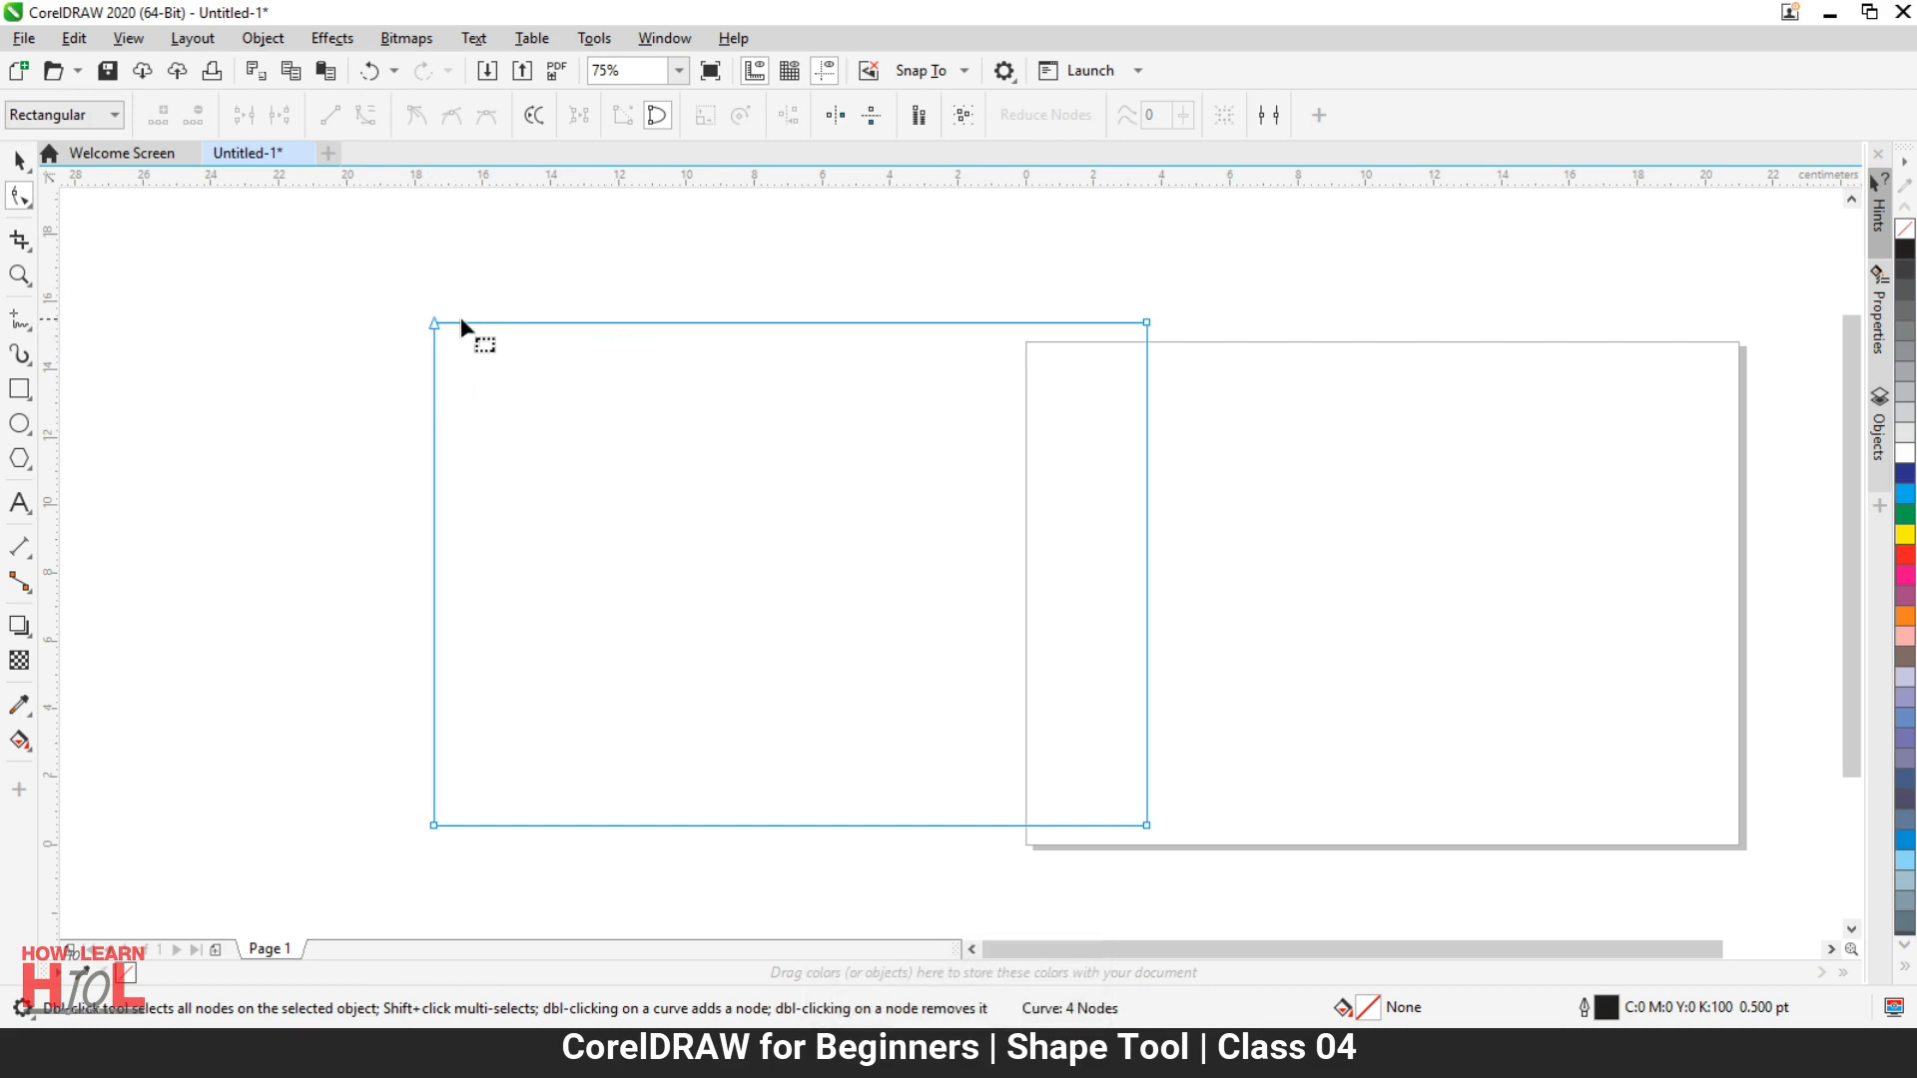
pyautogui.click(433, 324)
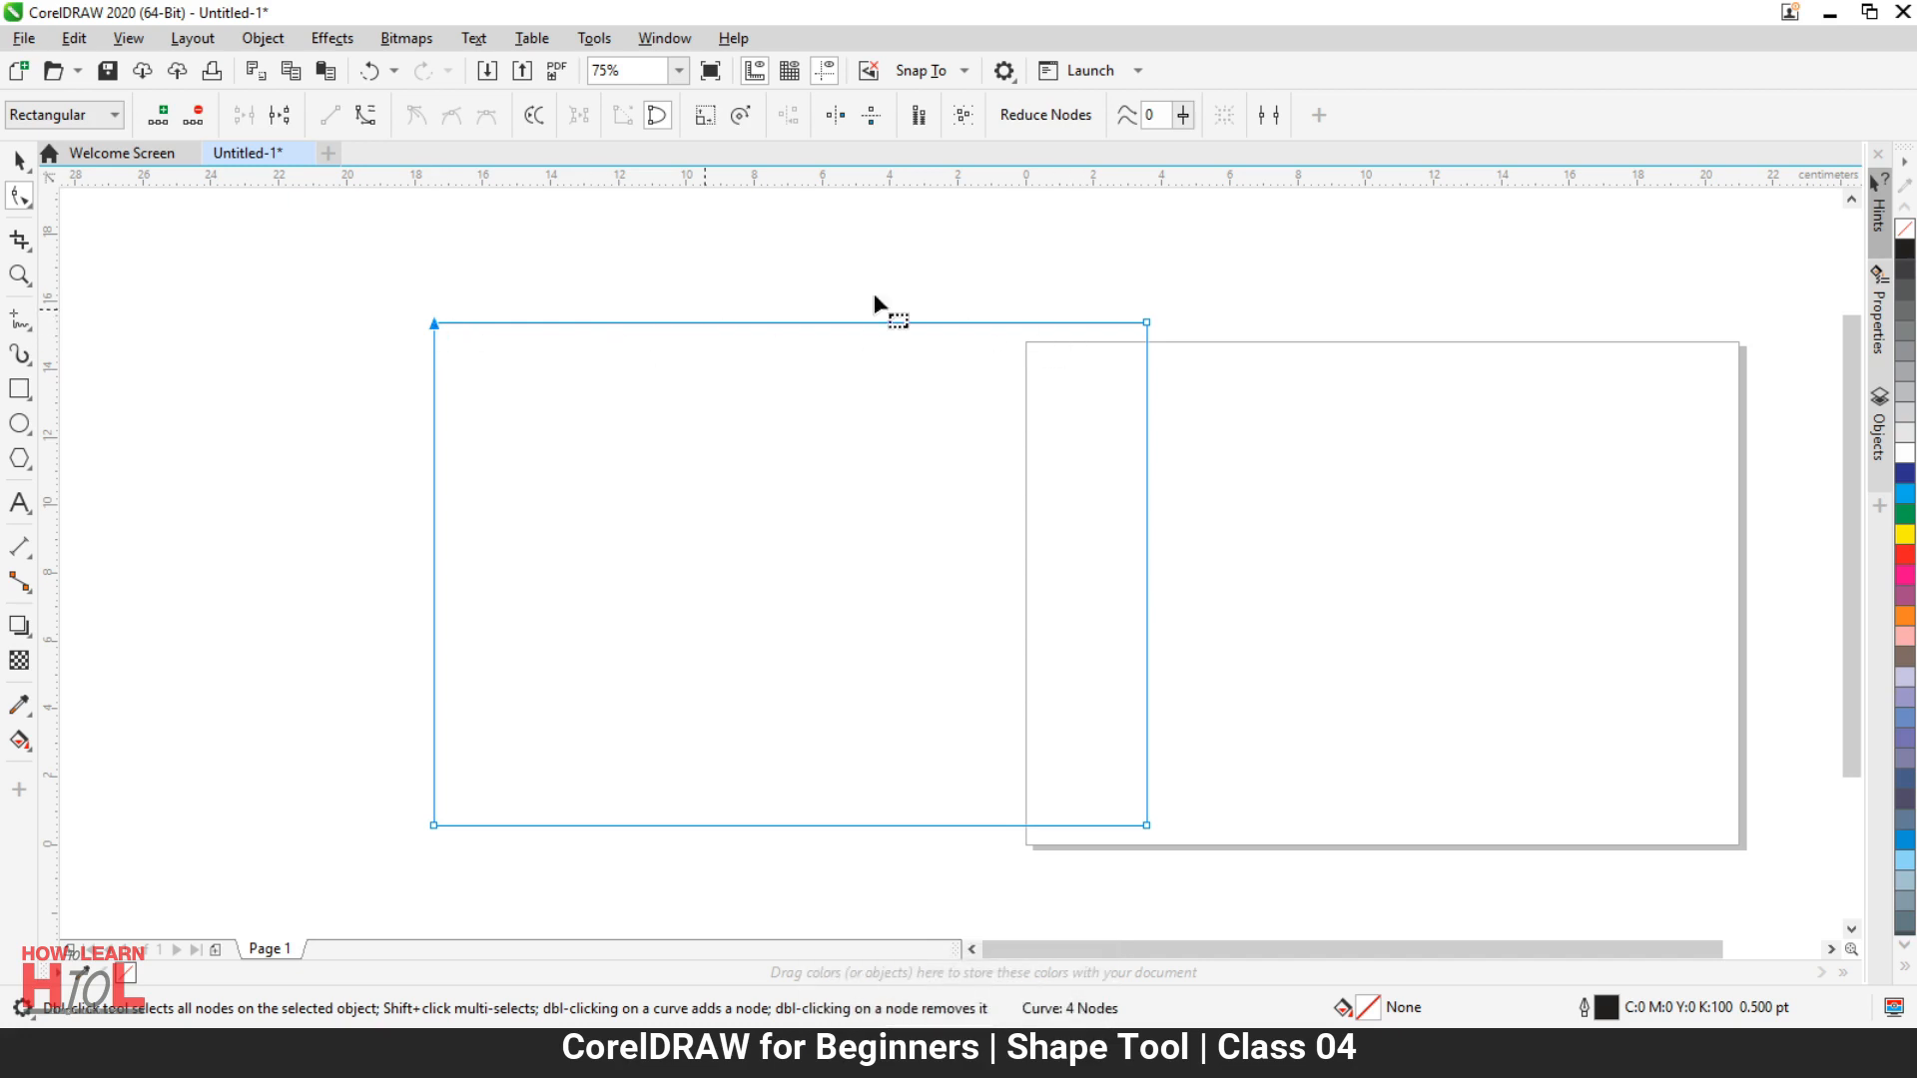
pyautogui.click(1147, 325)
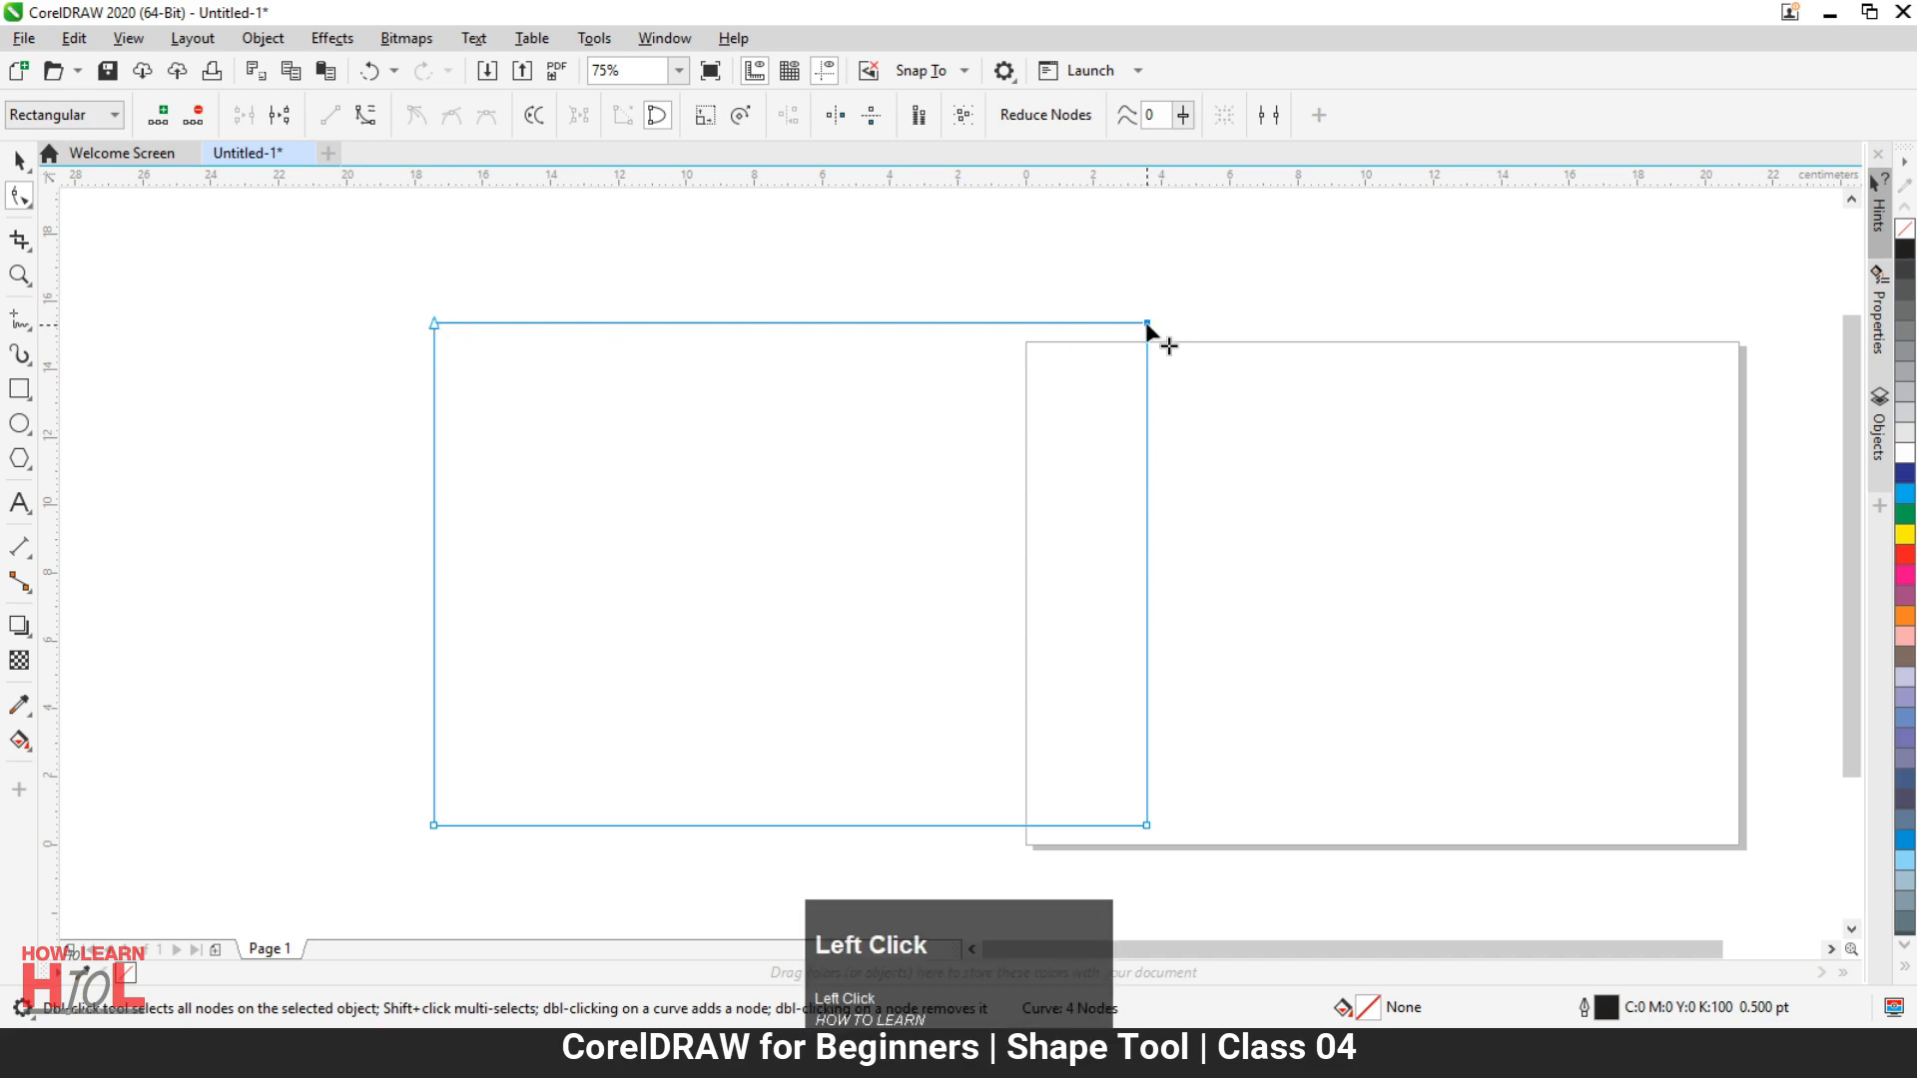
pyautogui.moveTo(1147, 324); pyautogui.dragTo(1142, 273)
pyautogui.moveTo(426, 325); pyautogui.dragTo(394, 381)
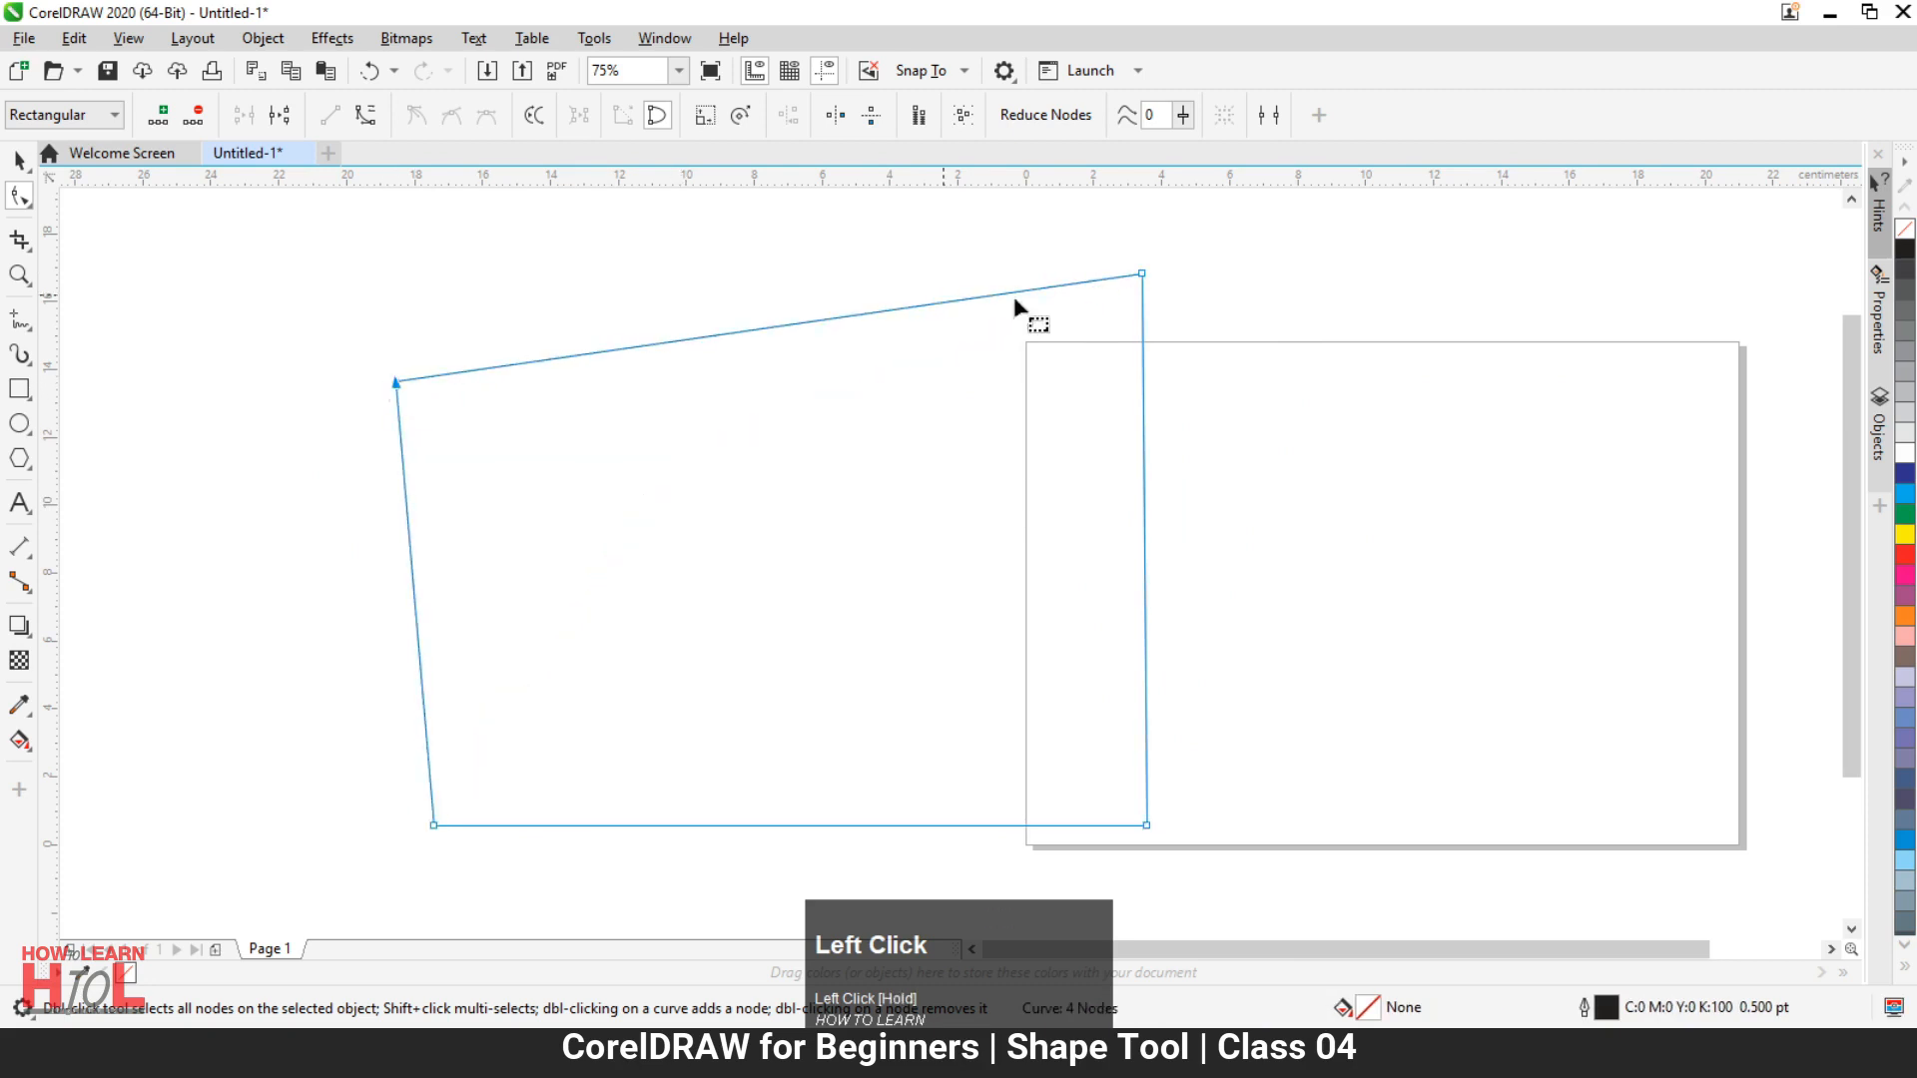
# Step: Select both upper corner nodes and try moving them together
pyautogui.keyDown('shift'); pyautogui.click(1143, 276); pyautogui.keyUp('shift')
pyautogui.moveTo(1143, 276); pyautogui.dragTo(1214, 327)
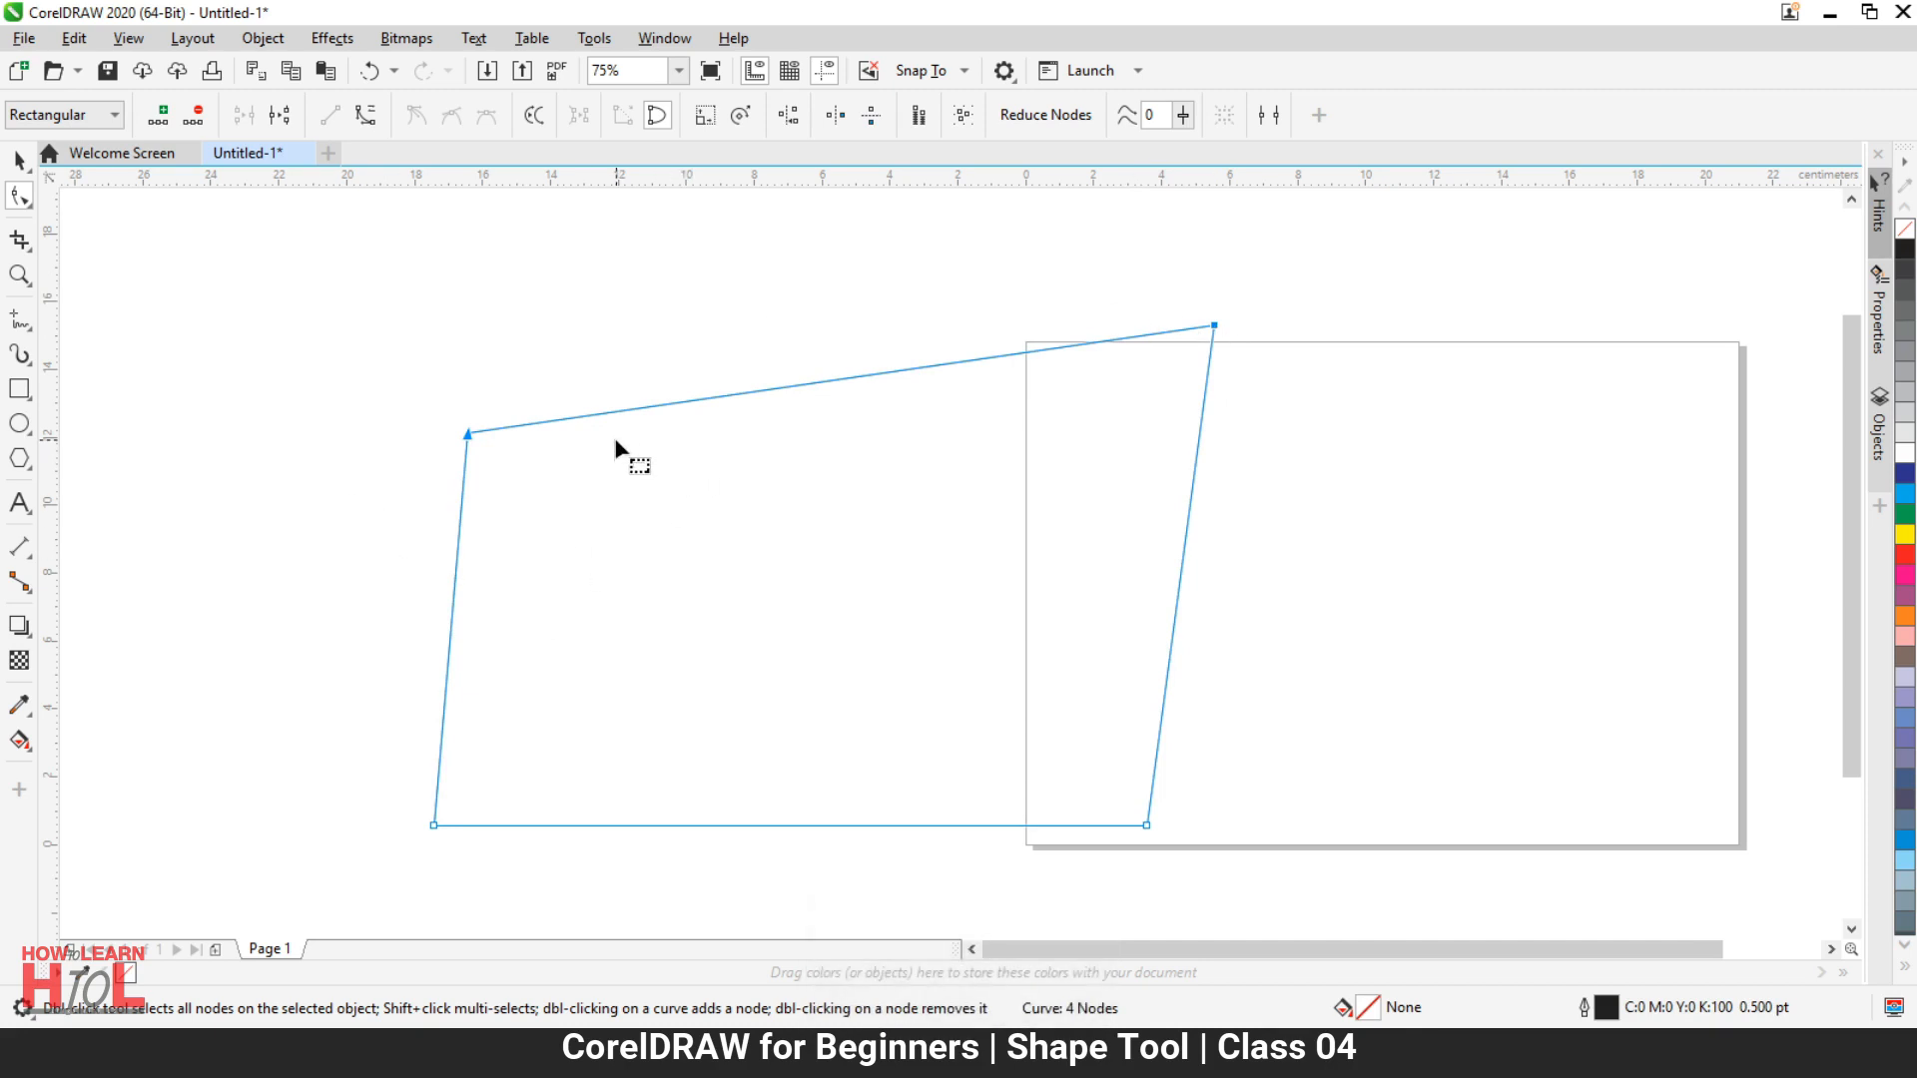
pyautogui.hotkey('ctrl', 'z')
pyautogui.click(592, 556)
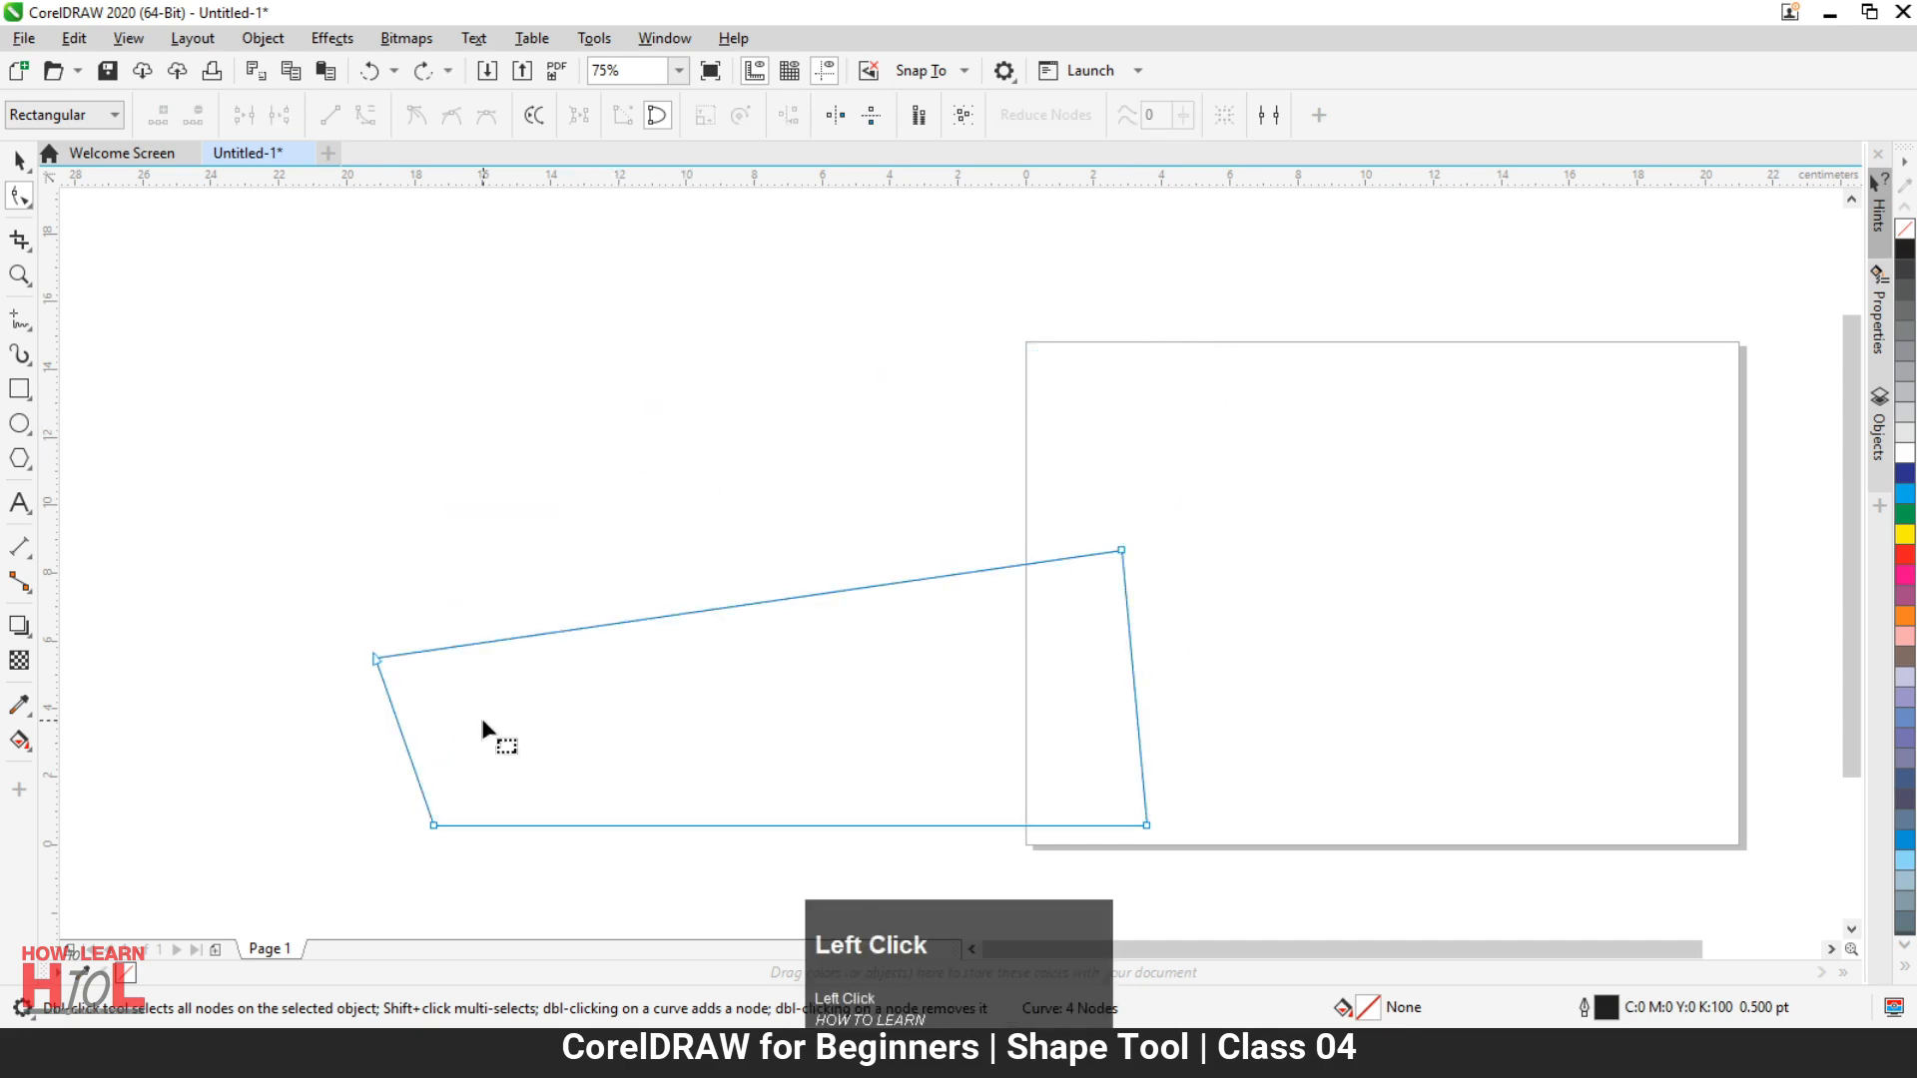
# Step: Try reshaping the curve by moving a single corner node, and undo all corner node moves back to the plain rectangle
pyautogui.moveTo(434, 824); pyautogui.dragTo(730, 764)
pyautogui.hotkey('ctrl', 'z')
pyautogui.hotkey('ctrl', 'z')
pyautogui.hotkey('ctrl', 'z')
pyautogui.hotkey('ctrl', 'z')
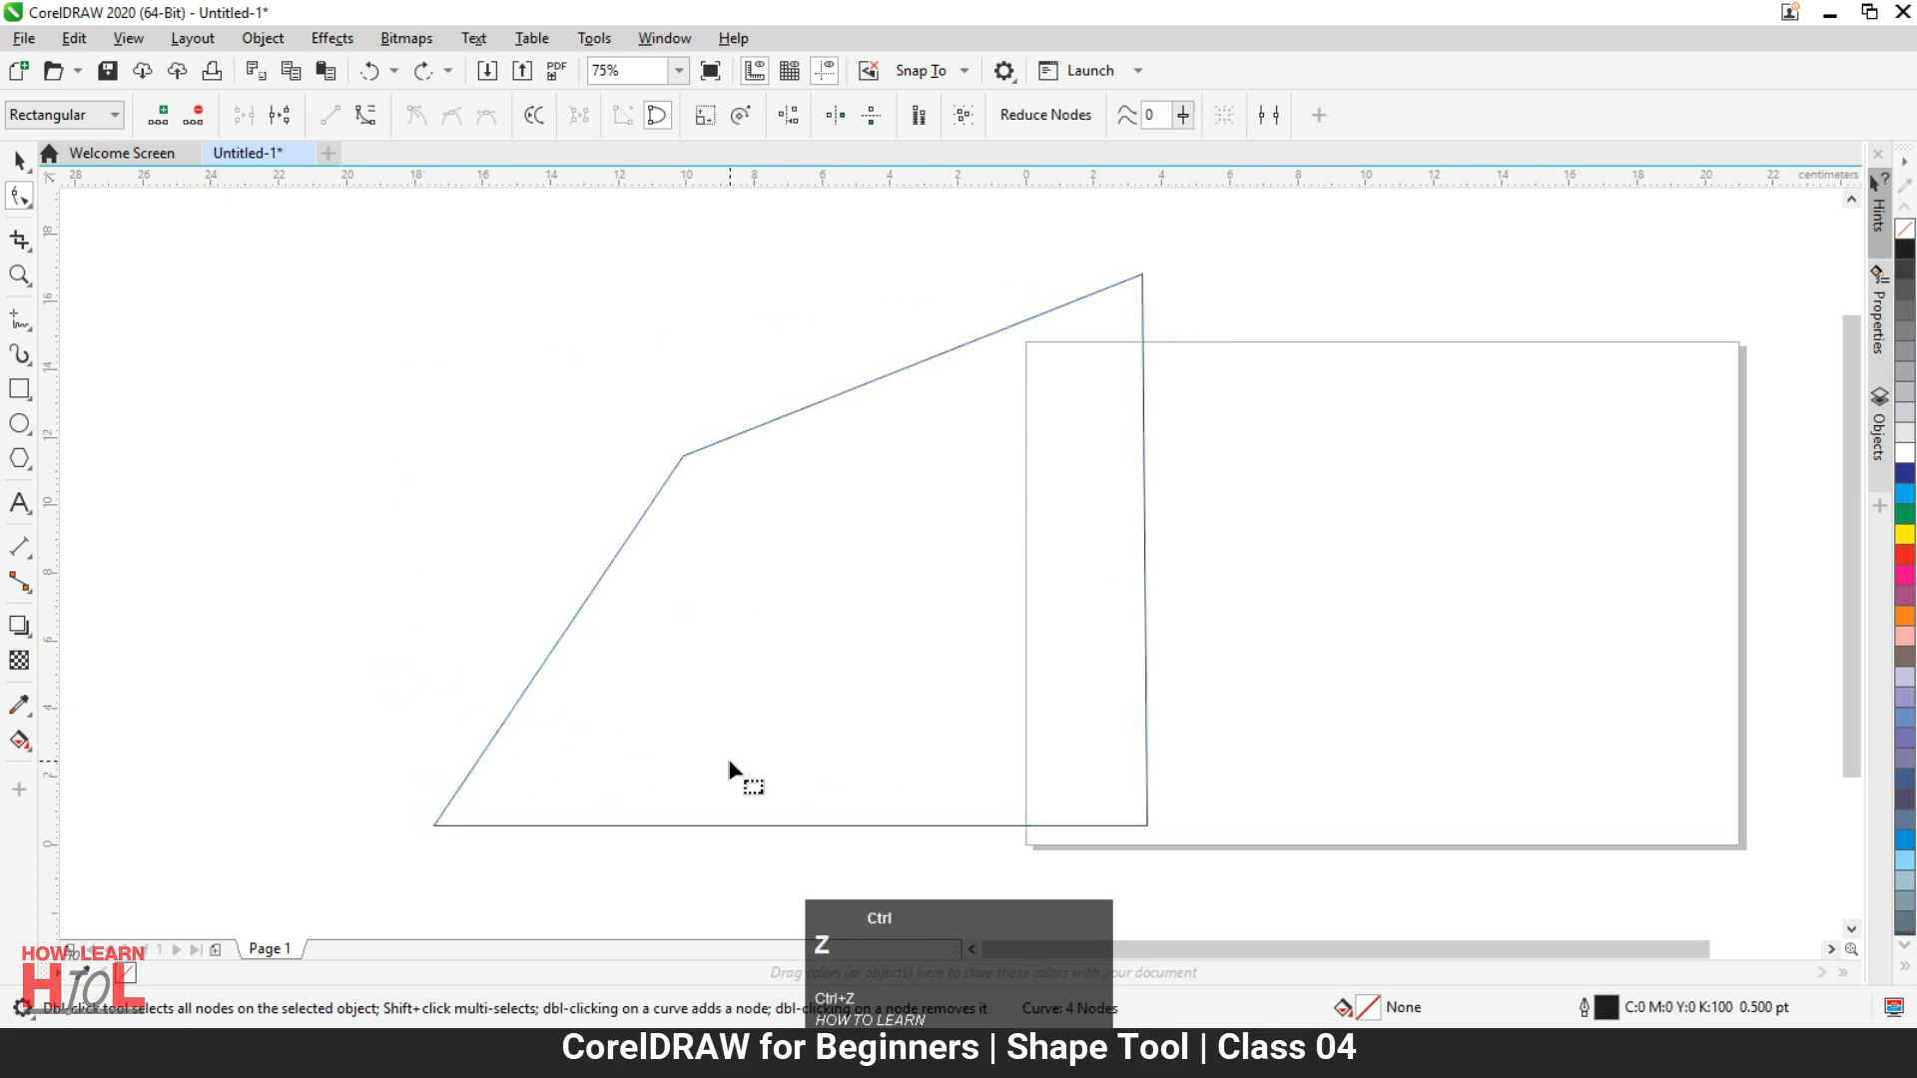
pyautogui.hotkey('ctrl', 'z')
pyautogui.hotkey('ctrl', 'z')
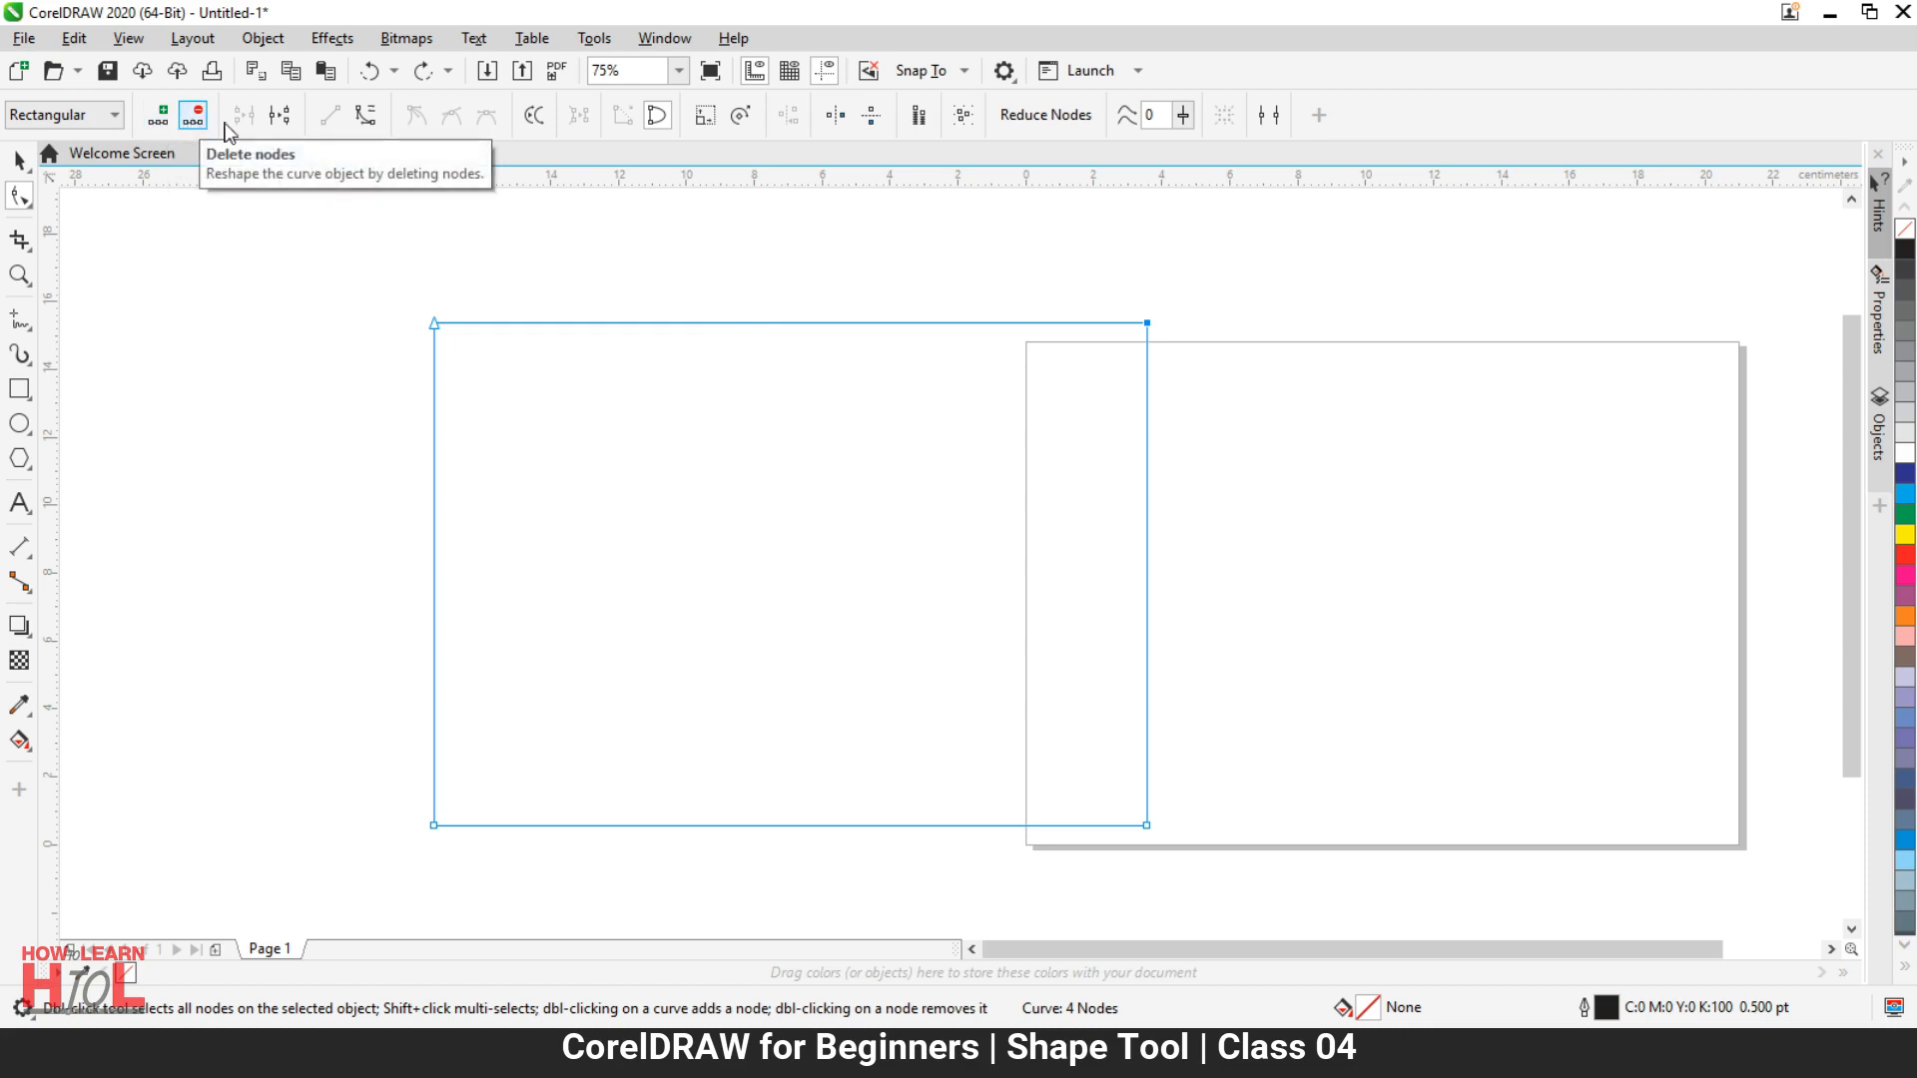
# Step: Add one node near the middle of each of the rectangle's upper, left and right edges using Add nodes
pyautogui.click(729, 322)
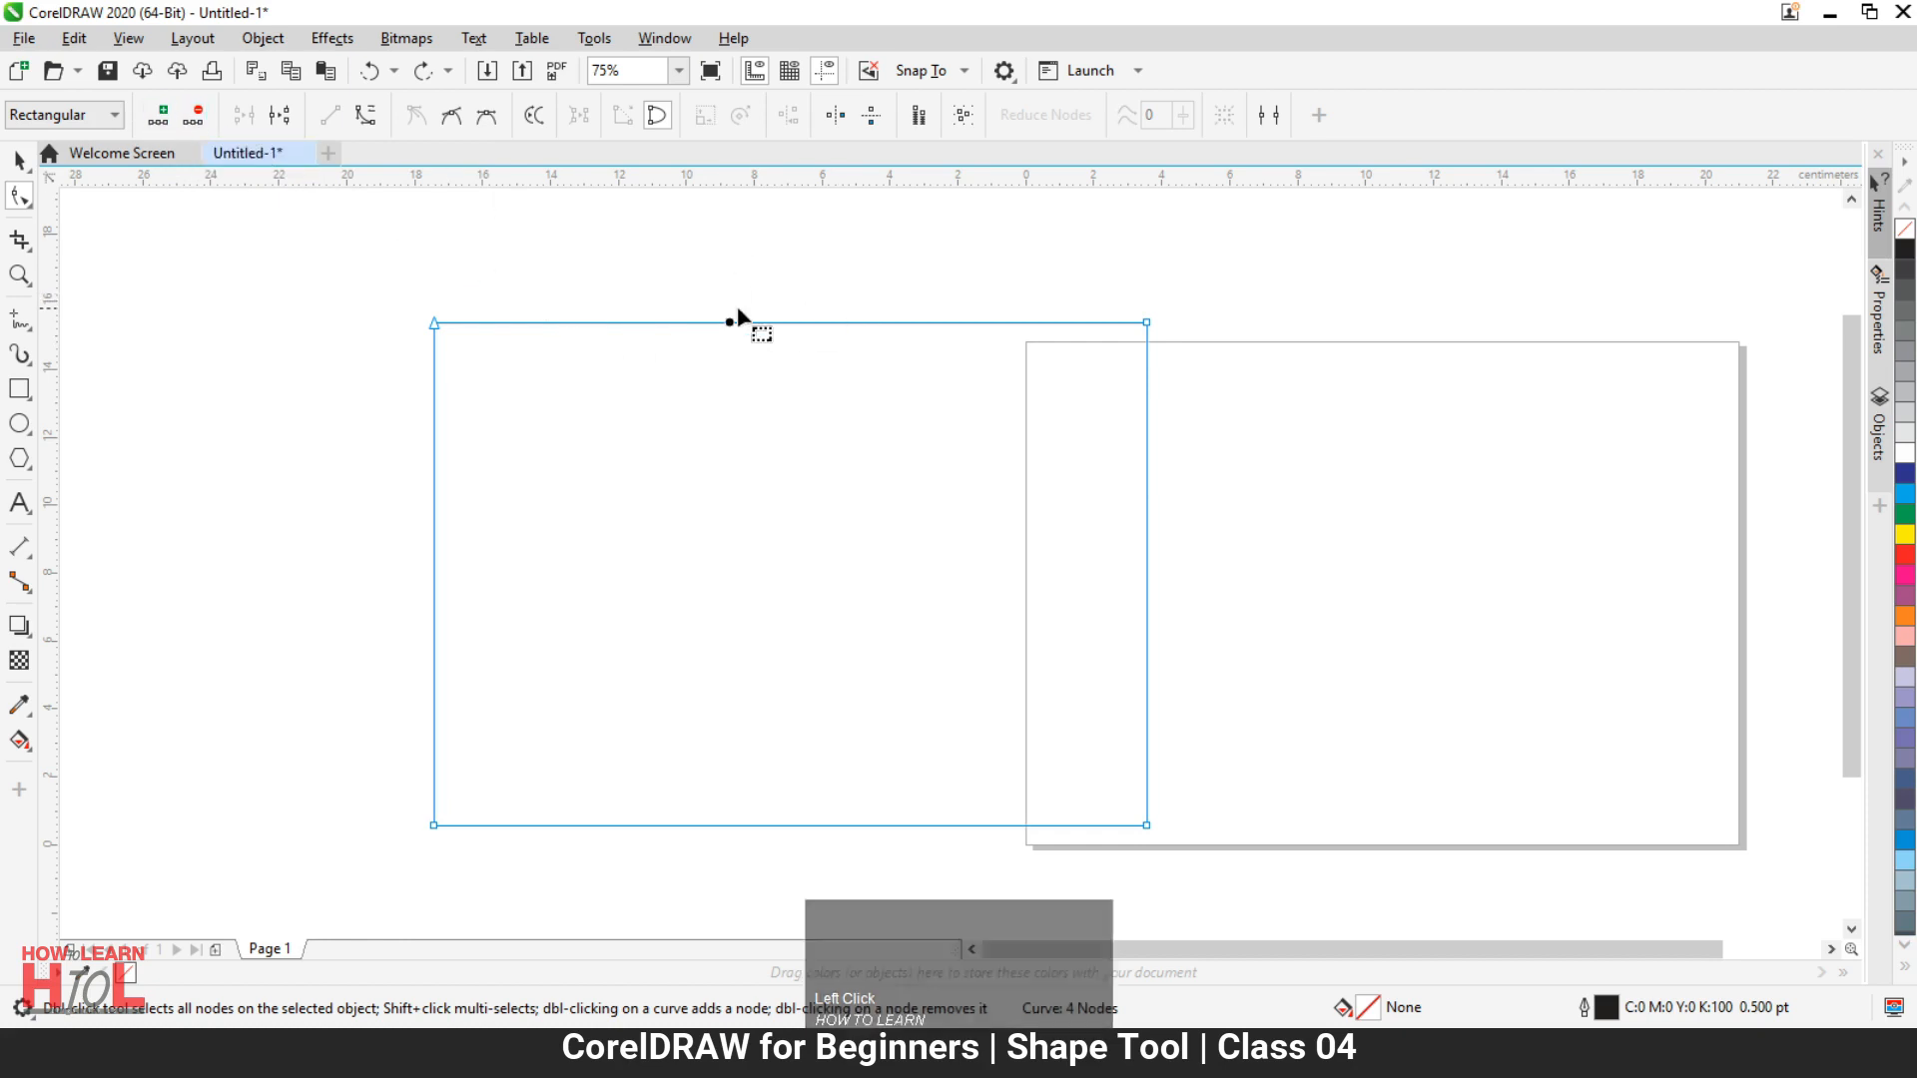
pyautogui.click(157, 118)
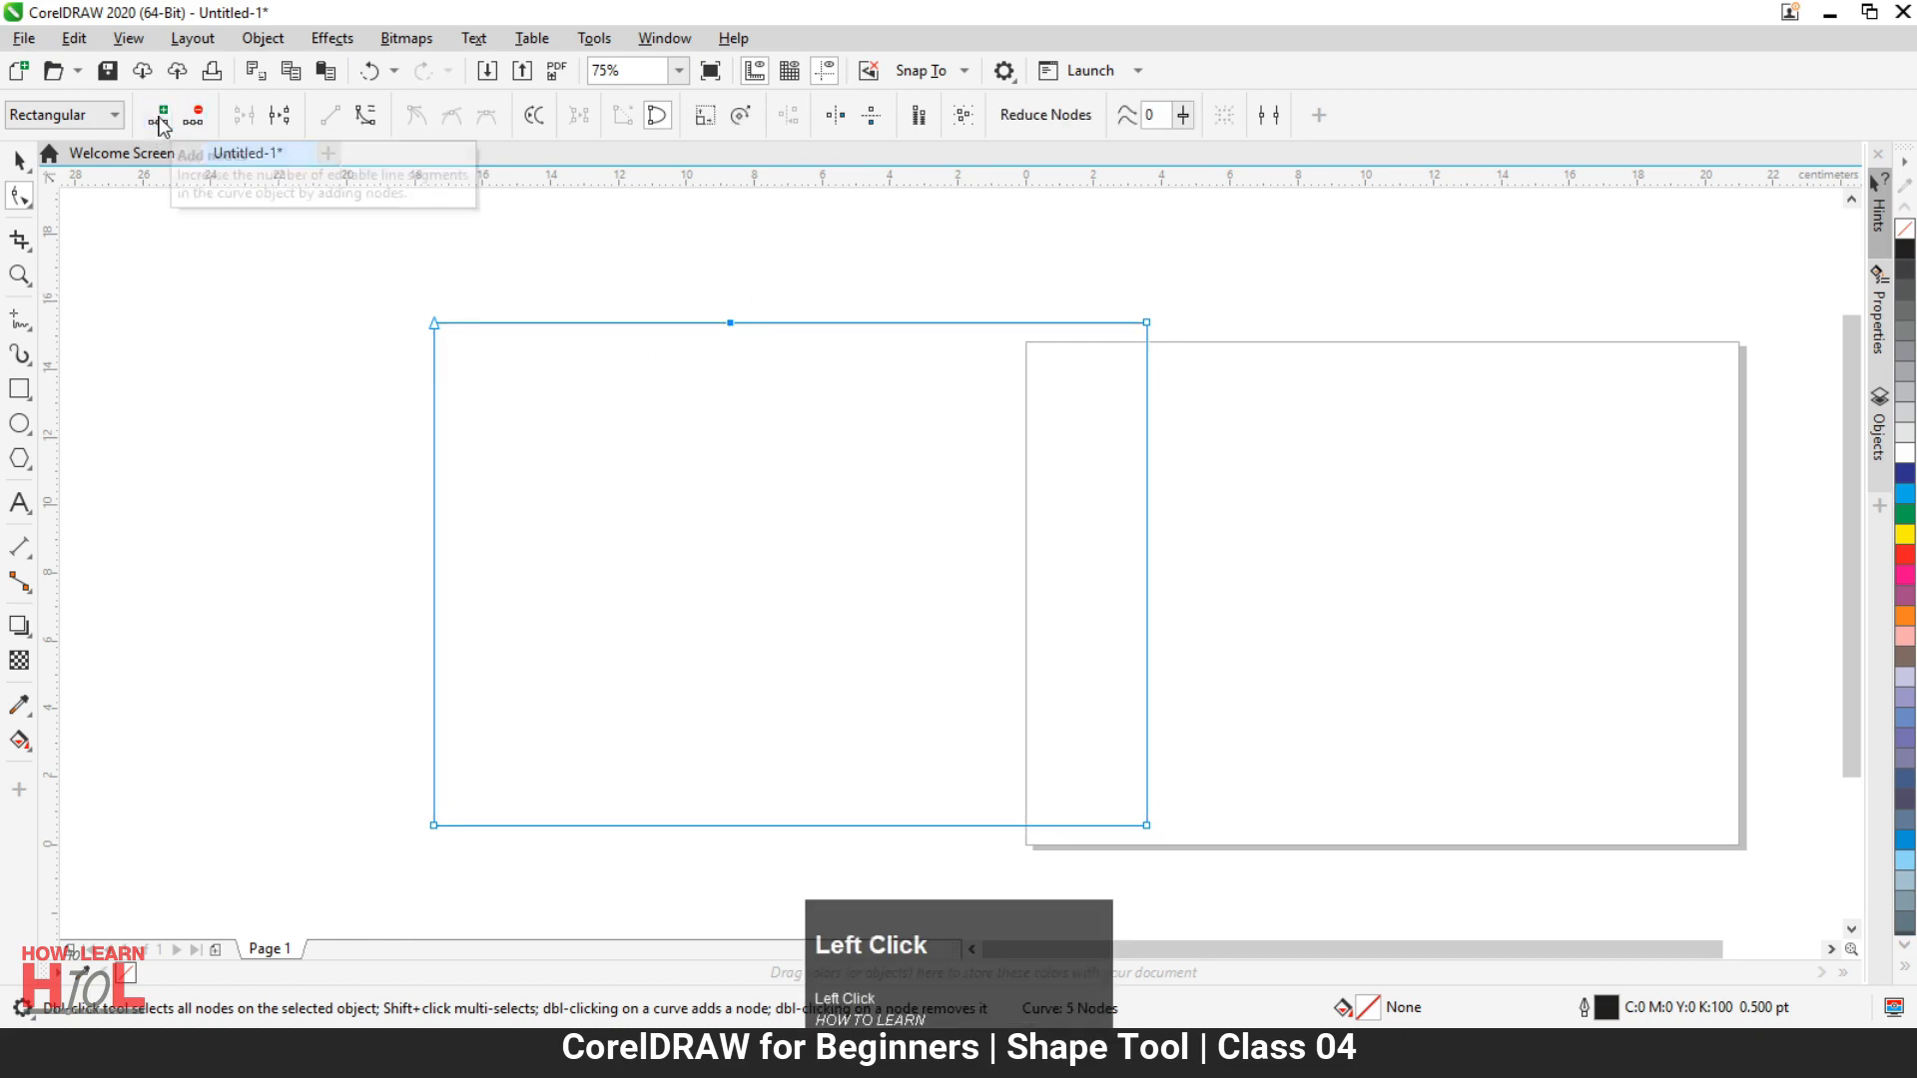
pyautogui.click(434, 554)
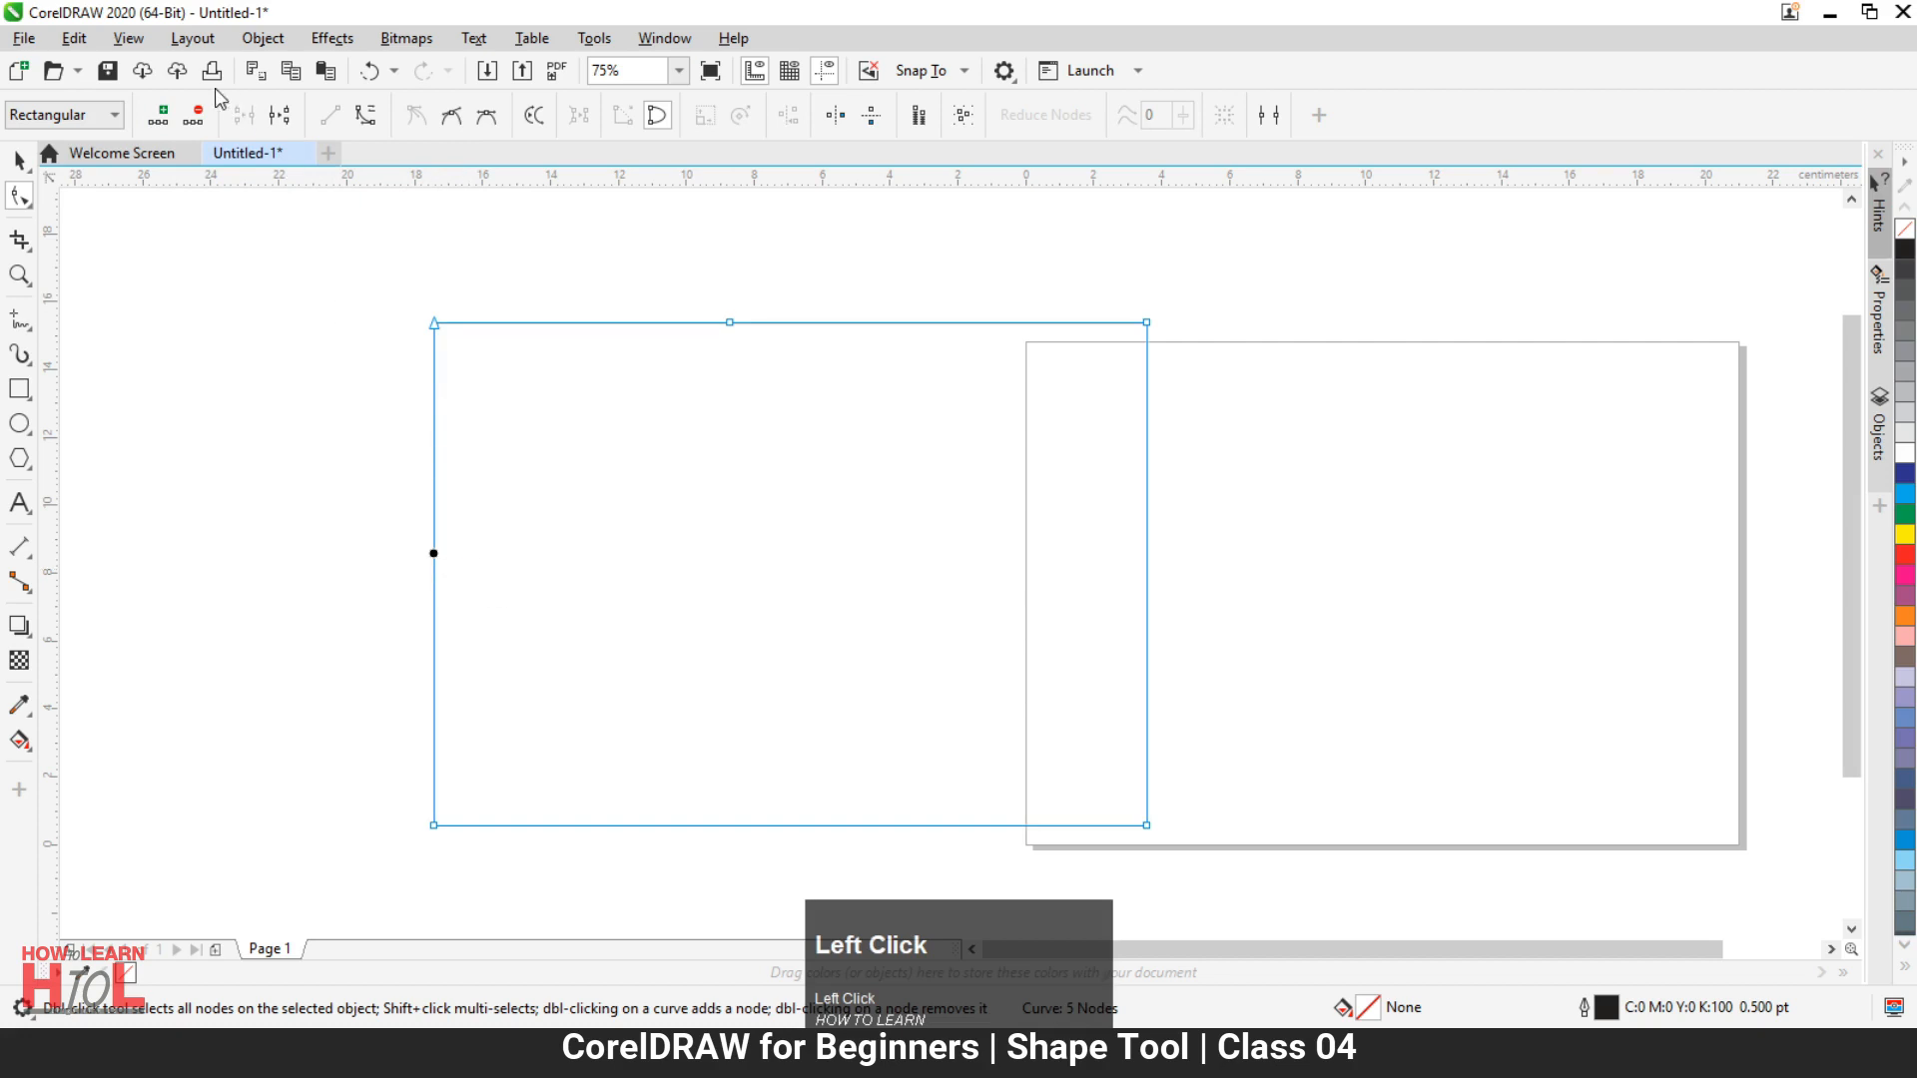
pyautogui.click(1146, 567)
pyautogui.click(158, 116)
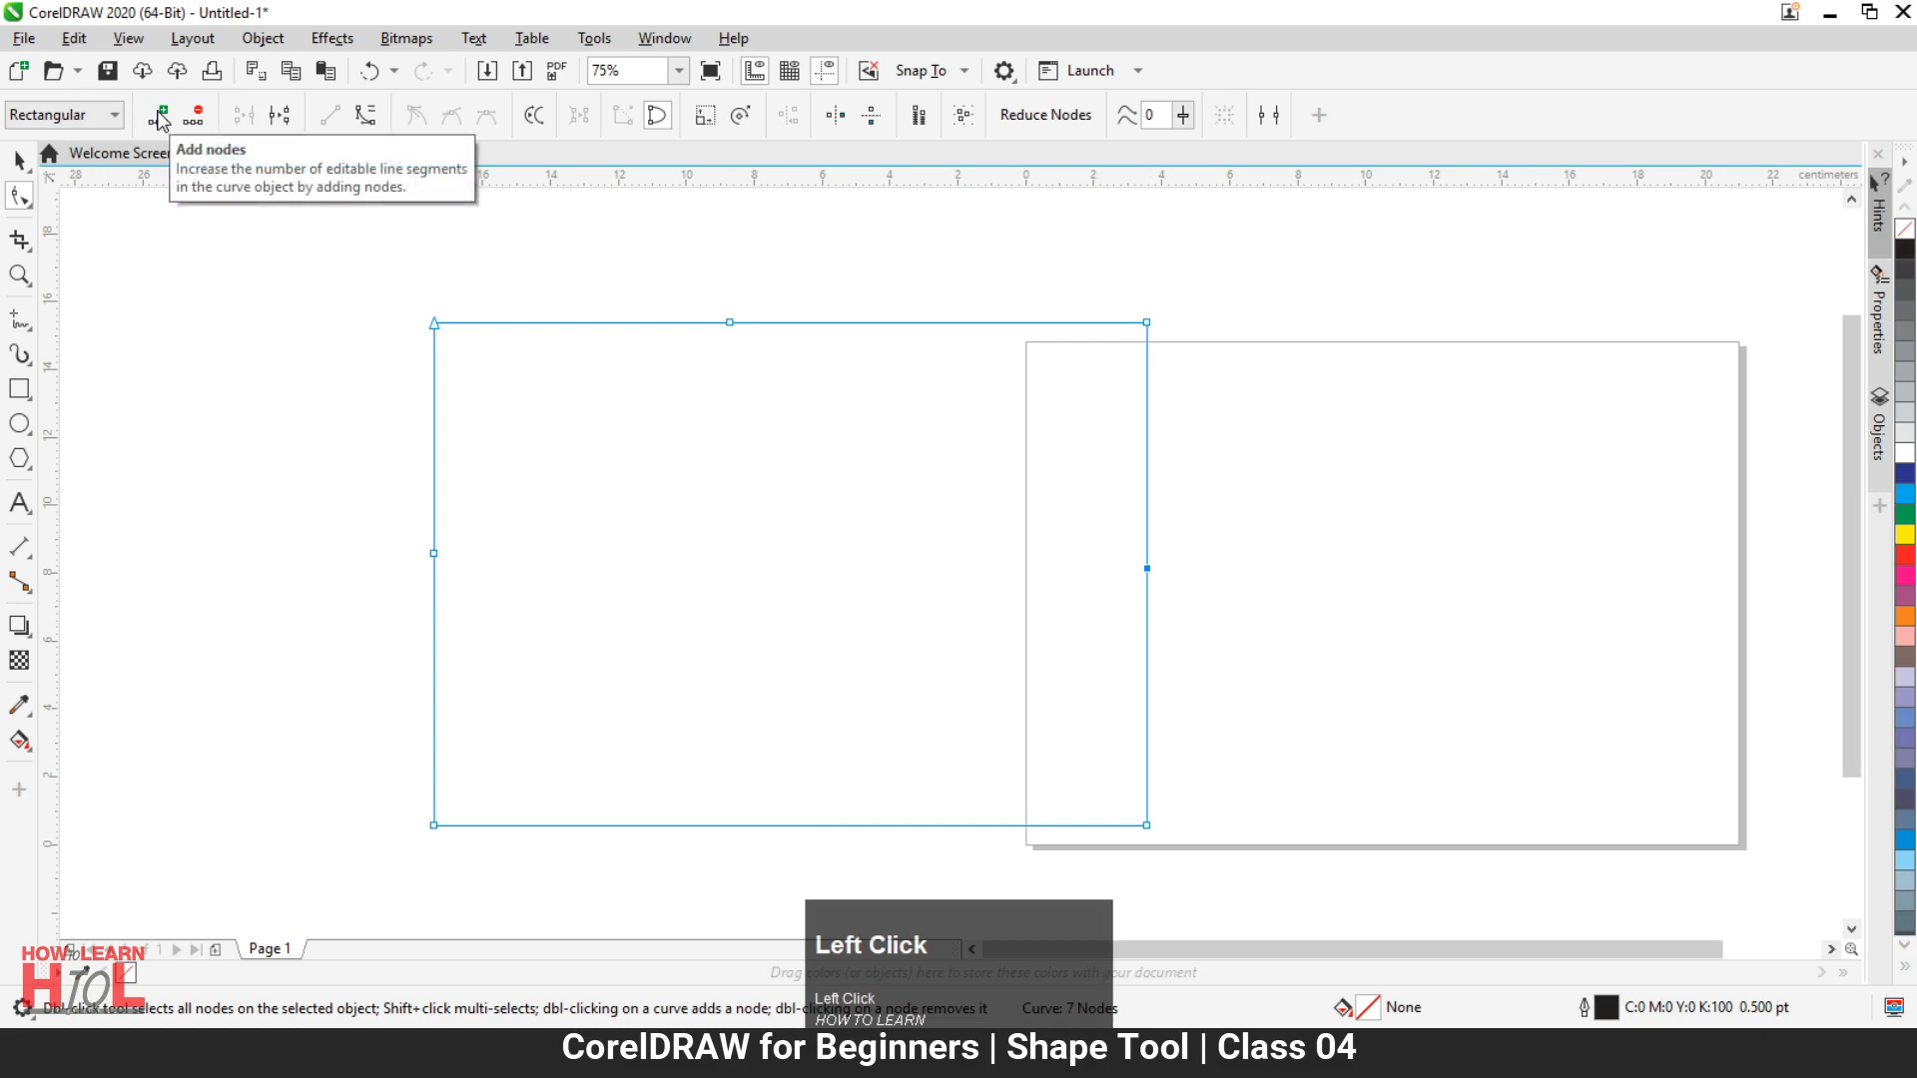
# Step: Delete the added nodes on the right, left and upper edges using Delete nodes
pyautogui.click(1147, 569)
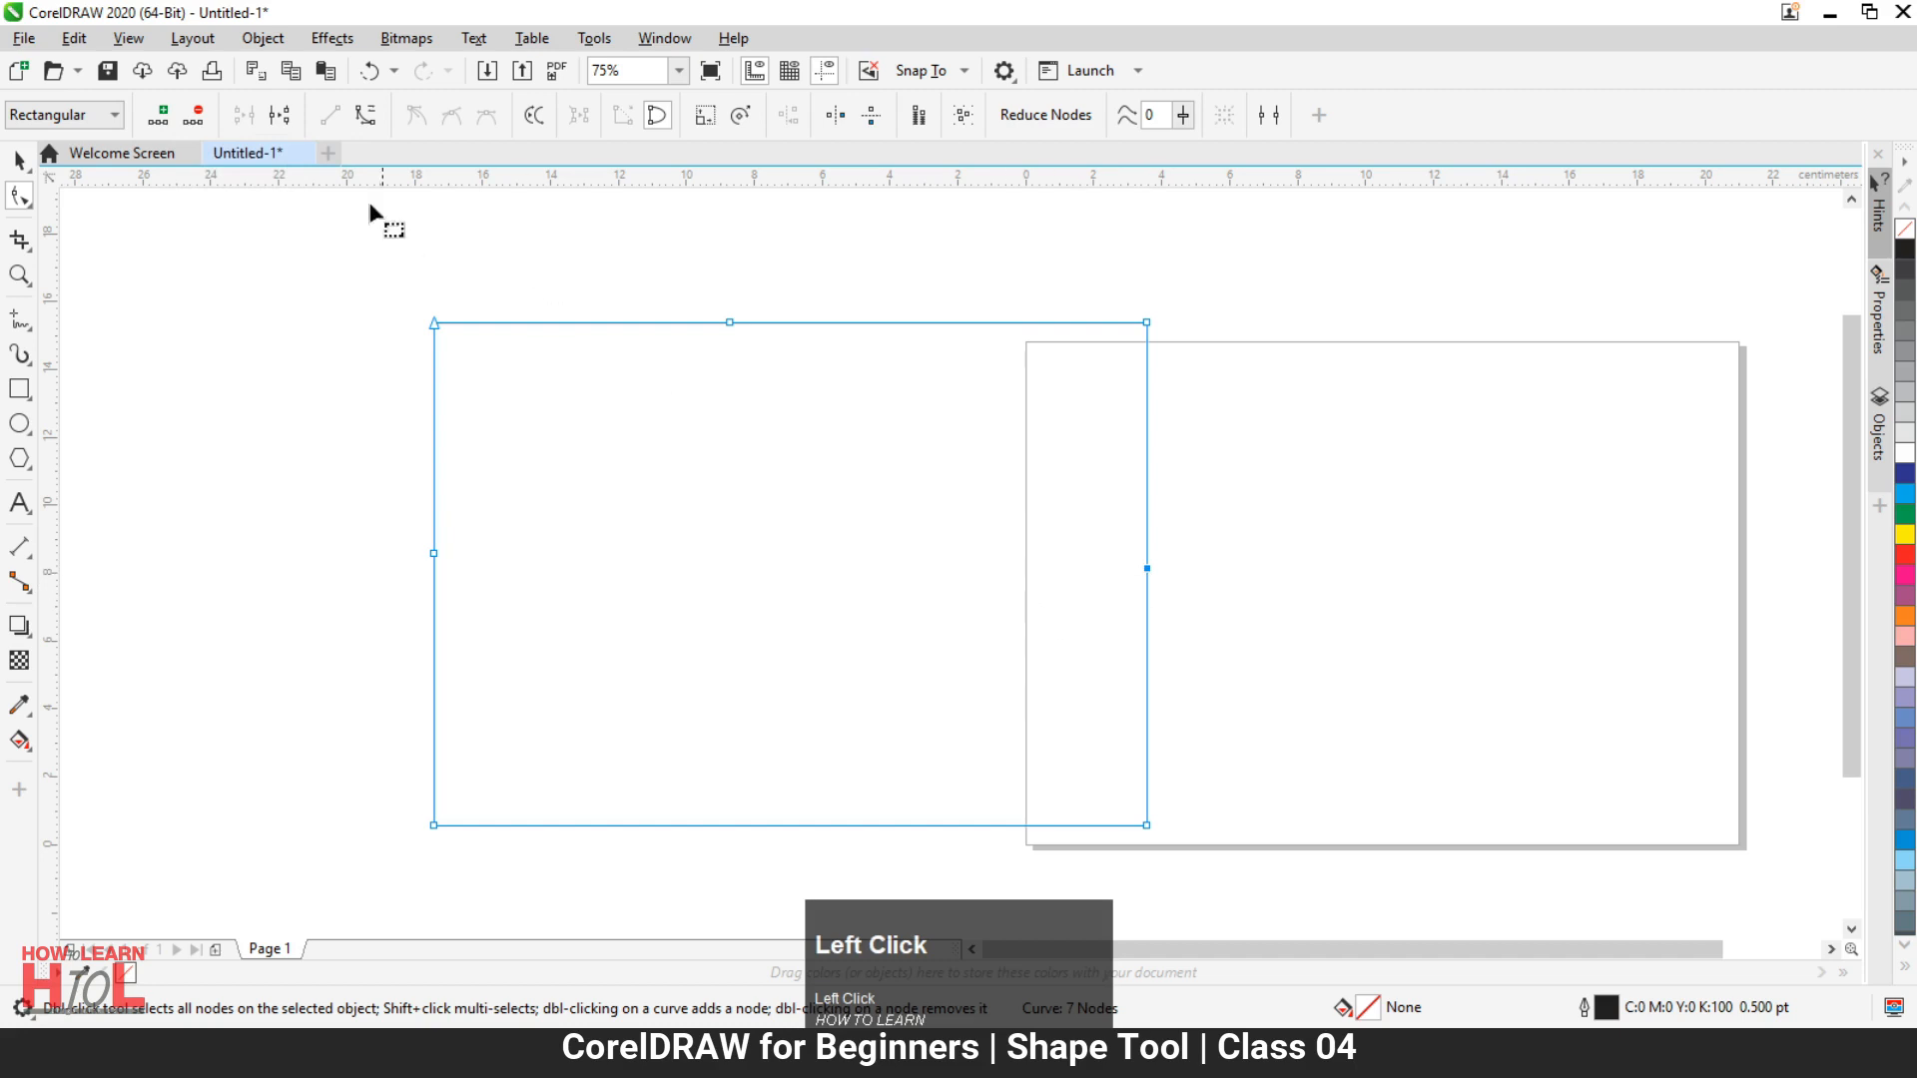
pyautogui.click(196, 120)
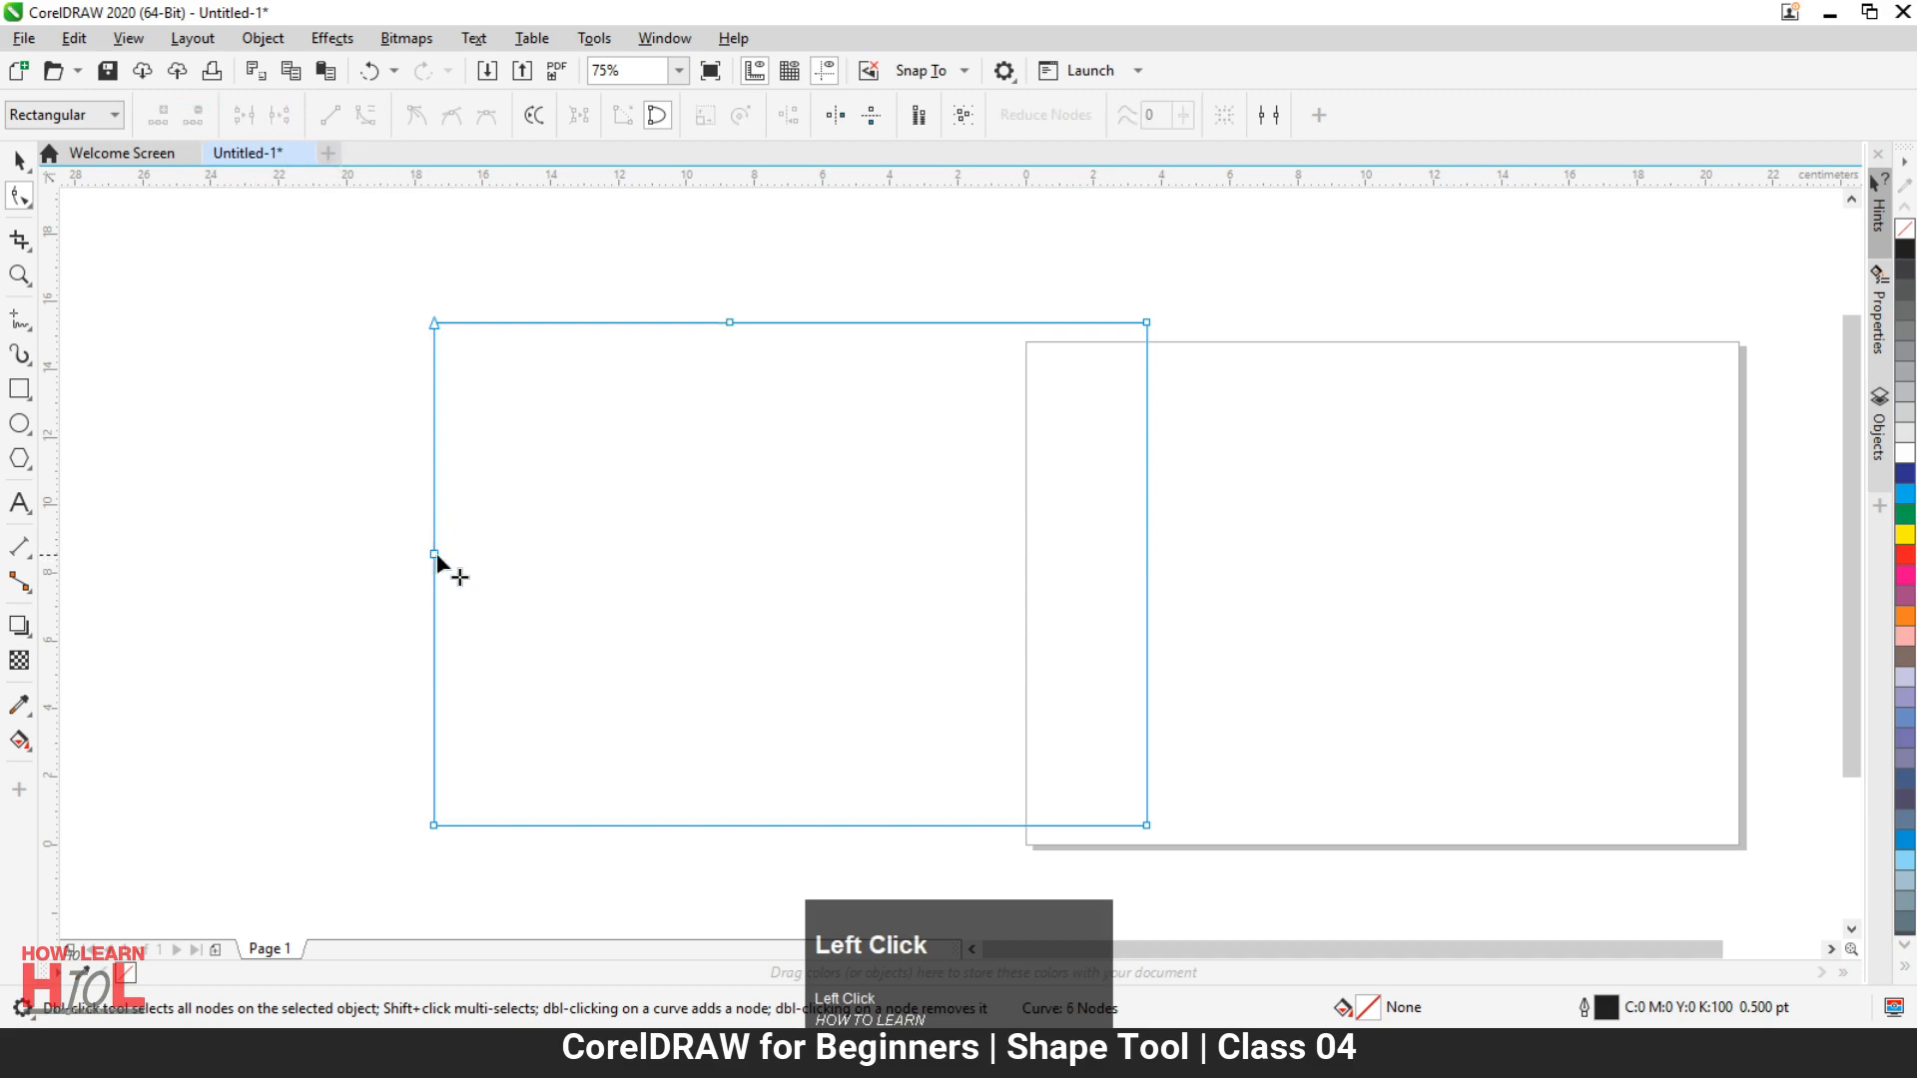
pyautogui.click(433, 554)
pyautogui.click(199, 118)
pyautogui.click(730, 323)
pyautogui.click(196, 116)
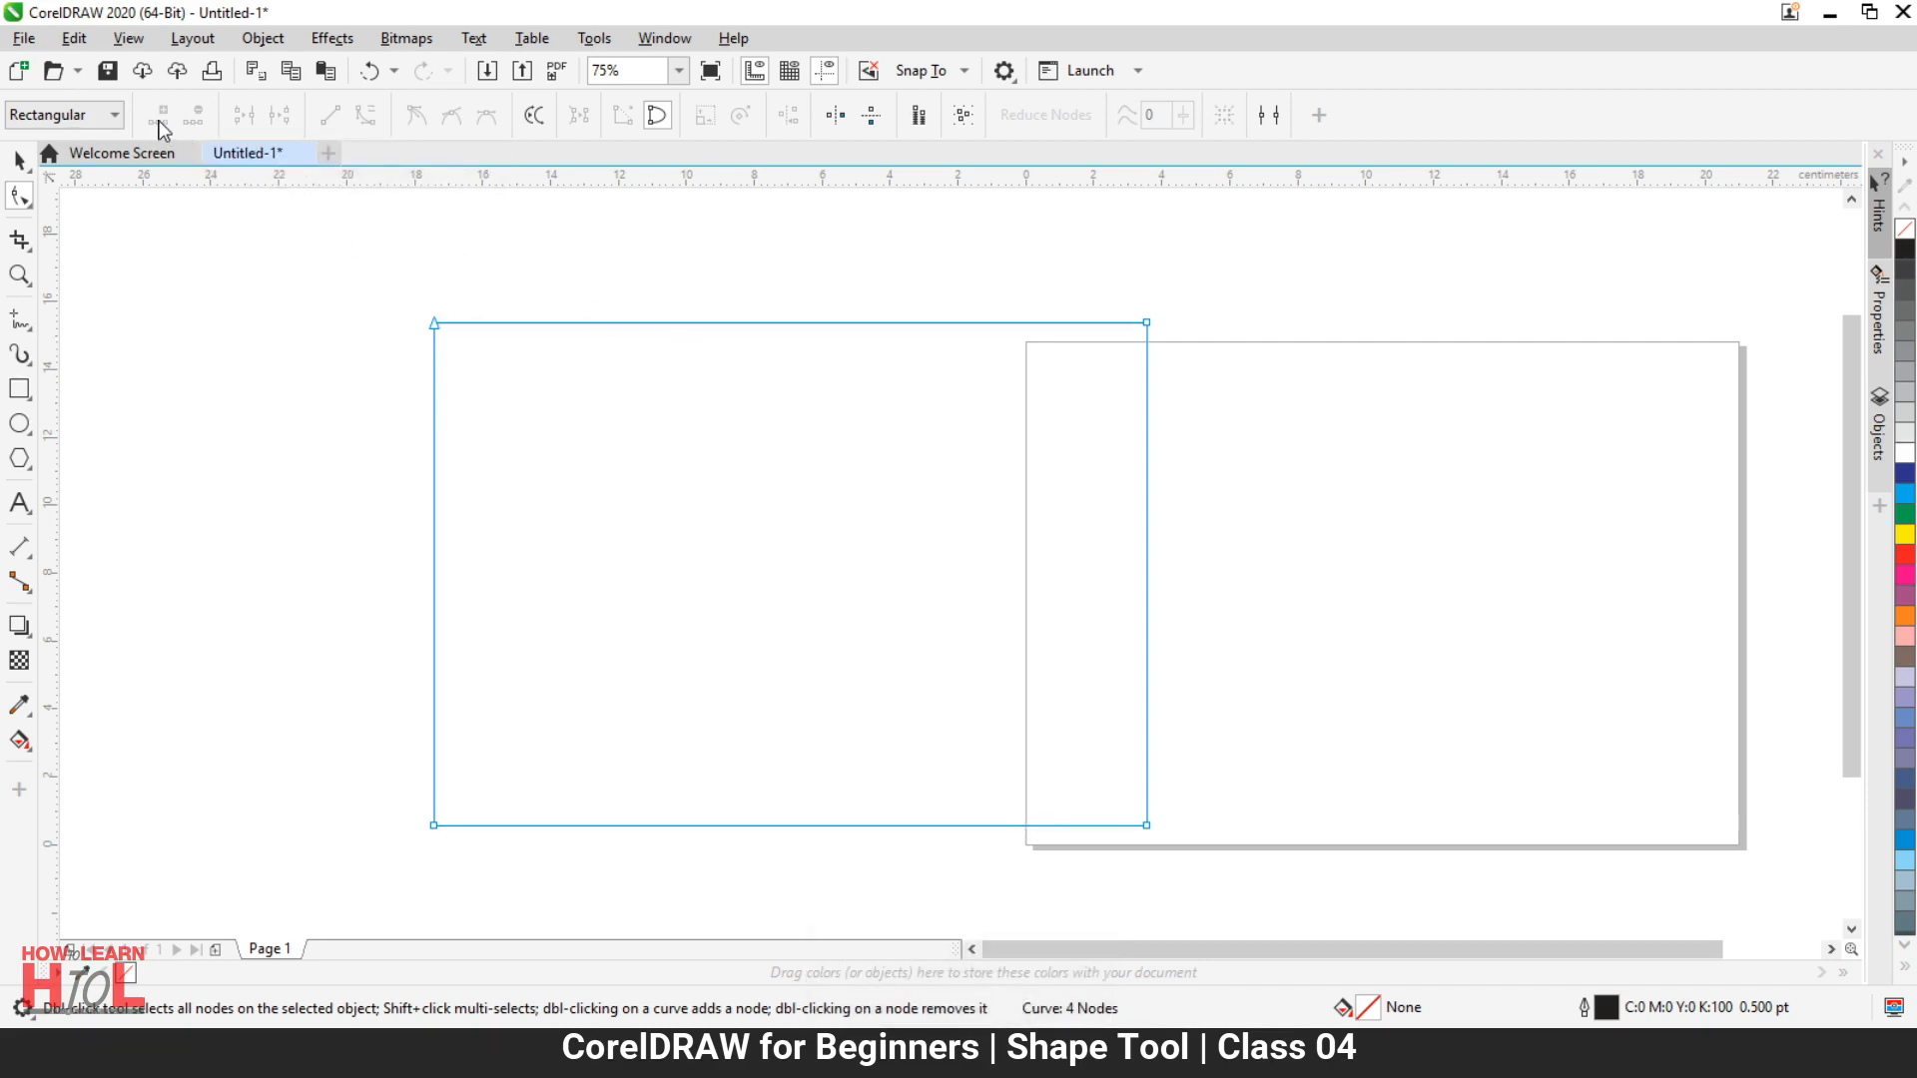
# Step: Add two nodes on the rectangle's upper edge and two on its right edge directly on the outline
pyautogui.click(792, 322)
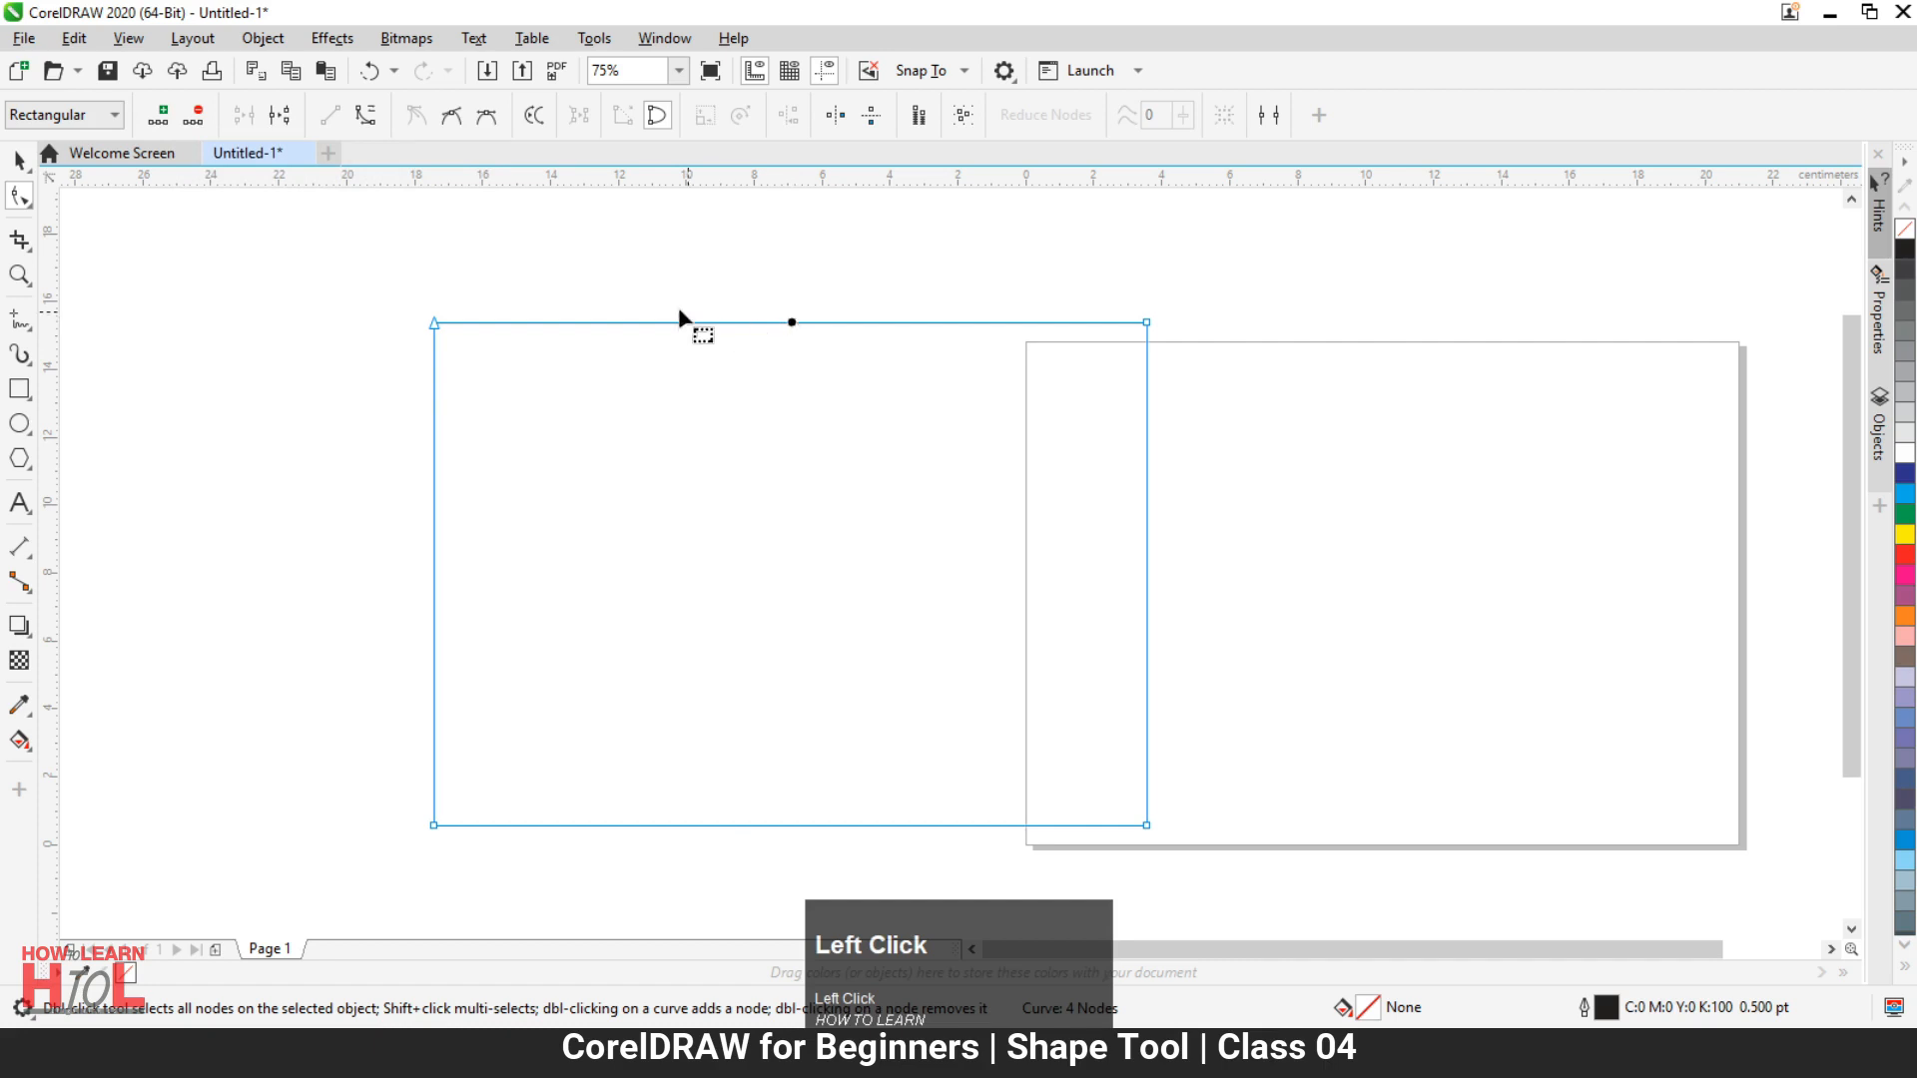
pyautogui.click(792, 323)
pyautogui.doubleClick(1148, 453)
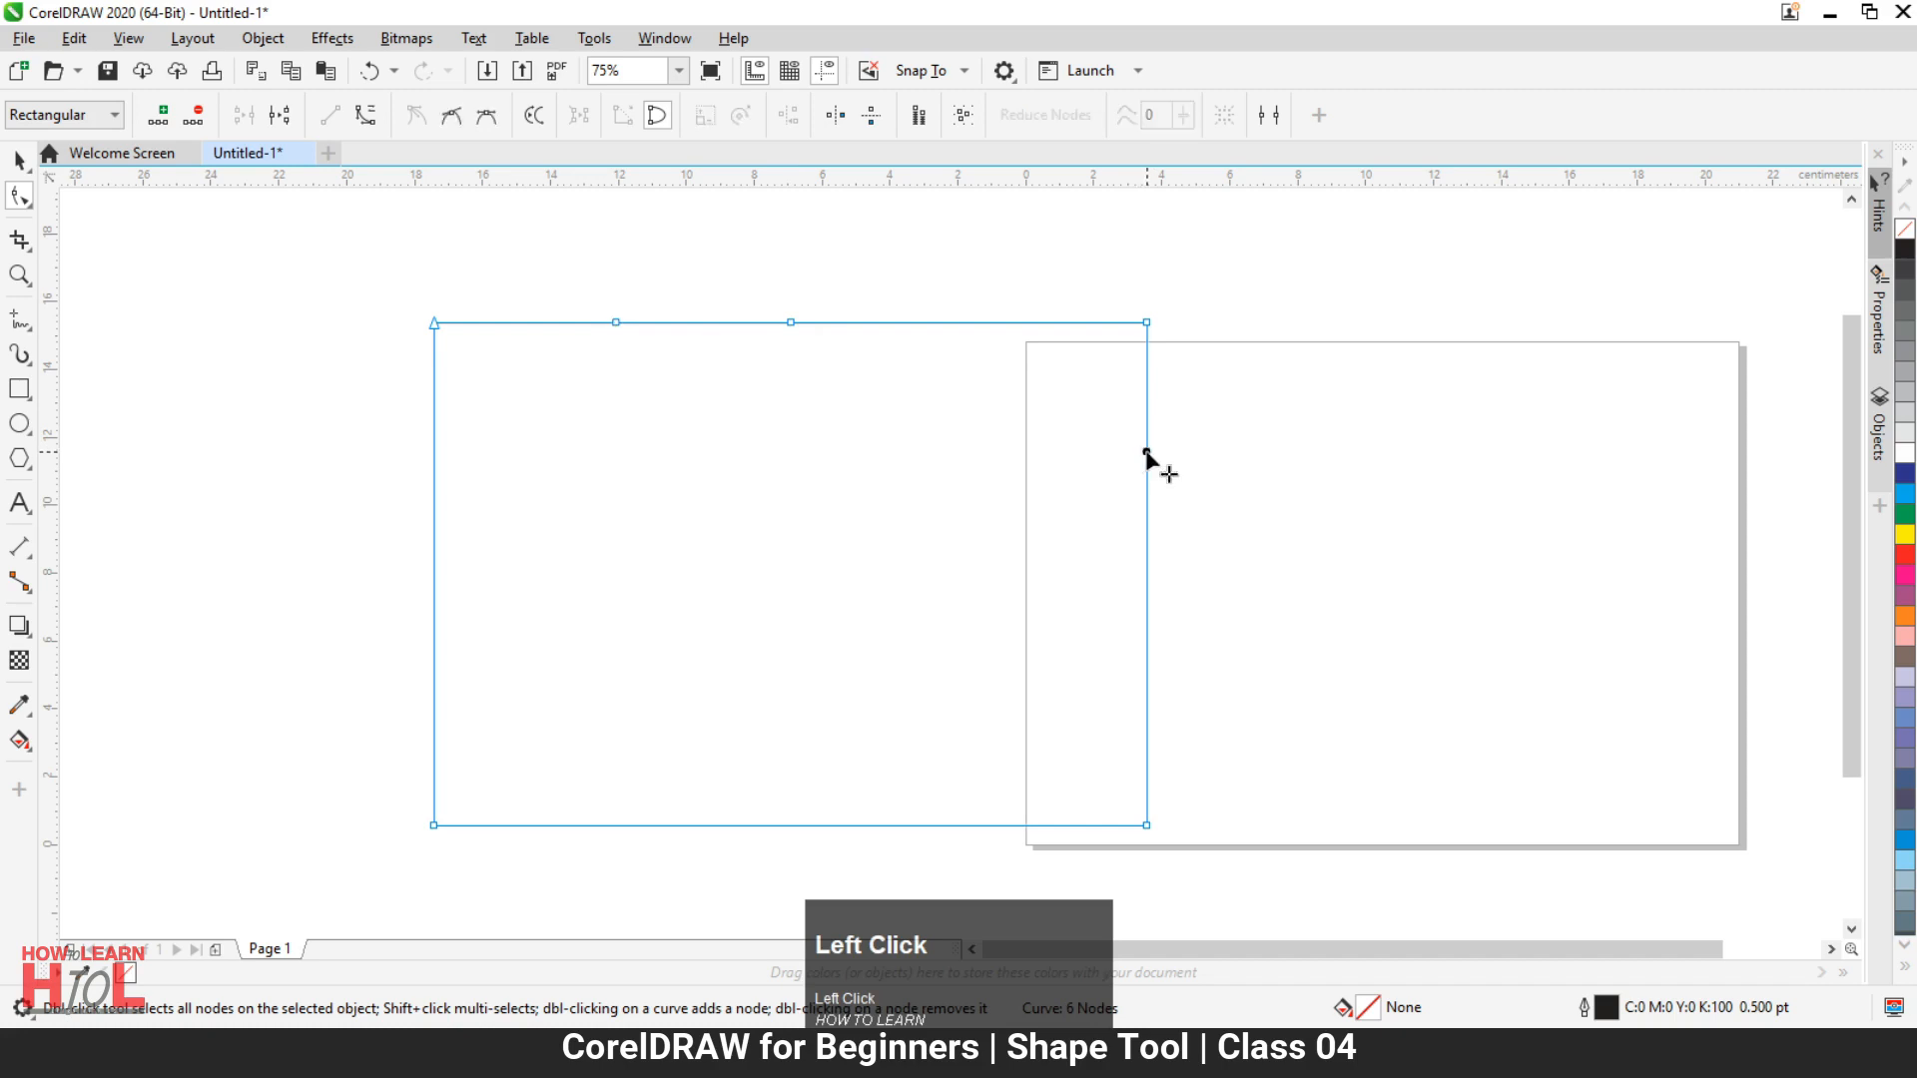
pyautogui.doubleClick(1147, 623)
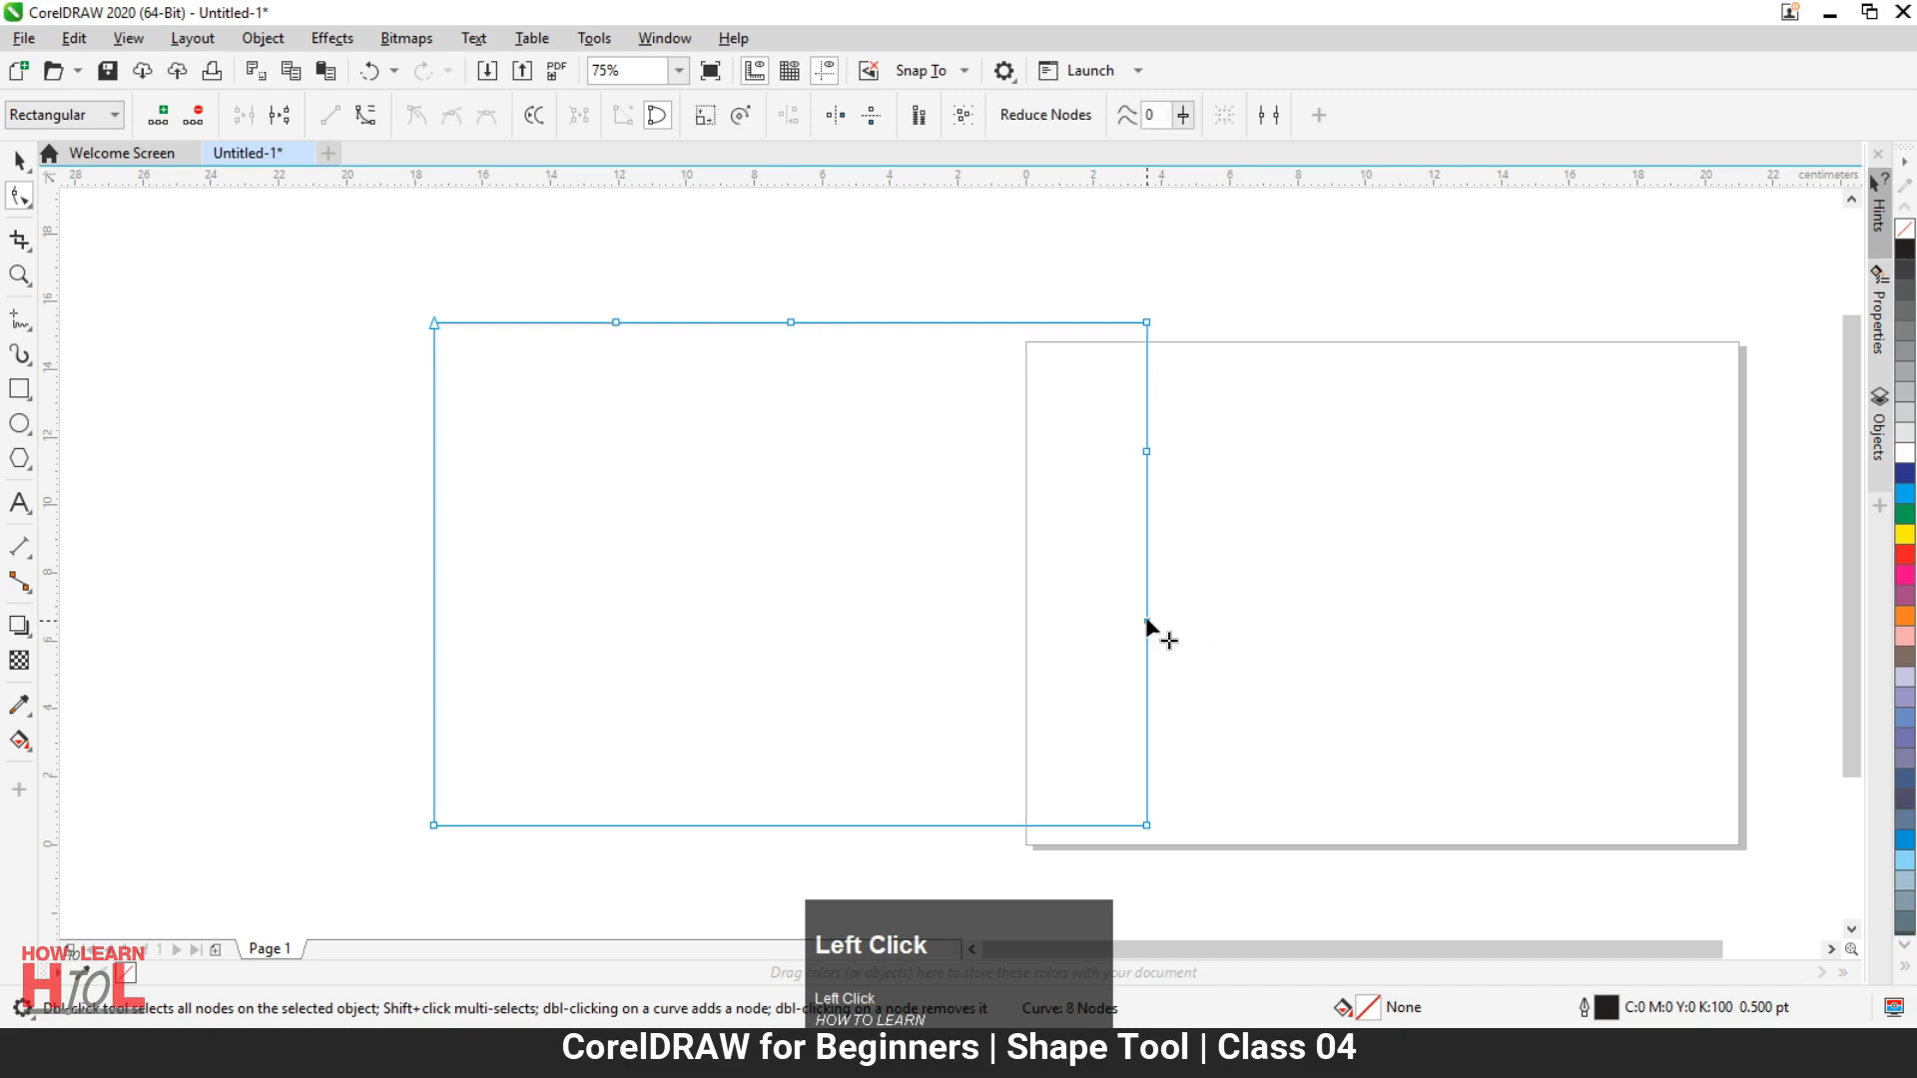
# Step: Remove the two added nodes on the right edge and the two on the upper edge directly on the outline
pyautogui.doubleClick(1147, 454)
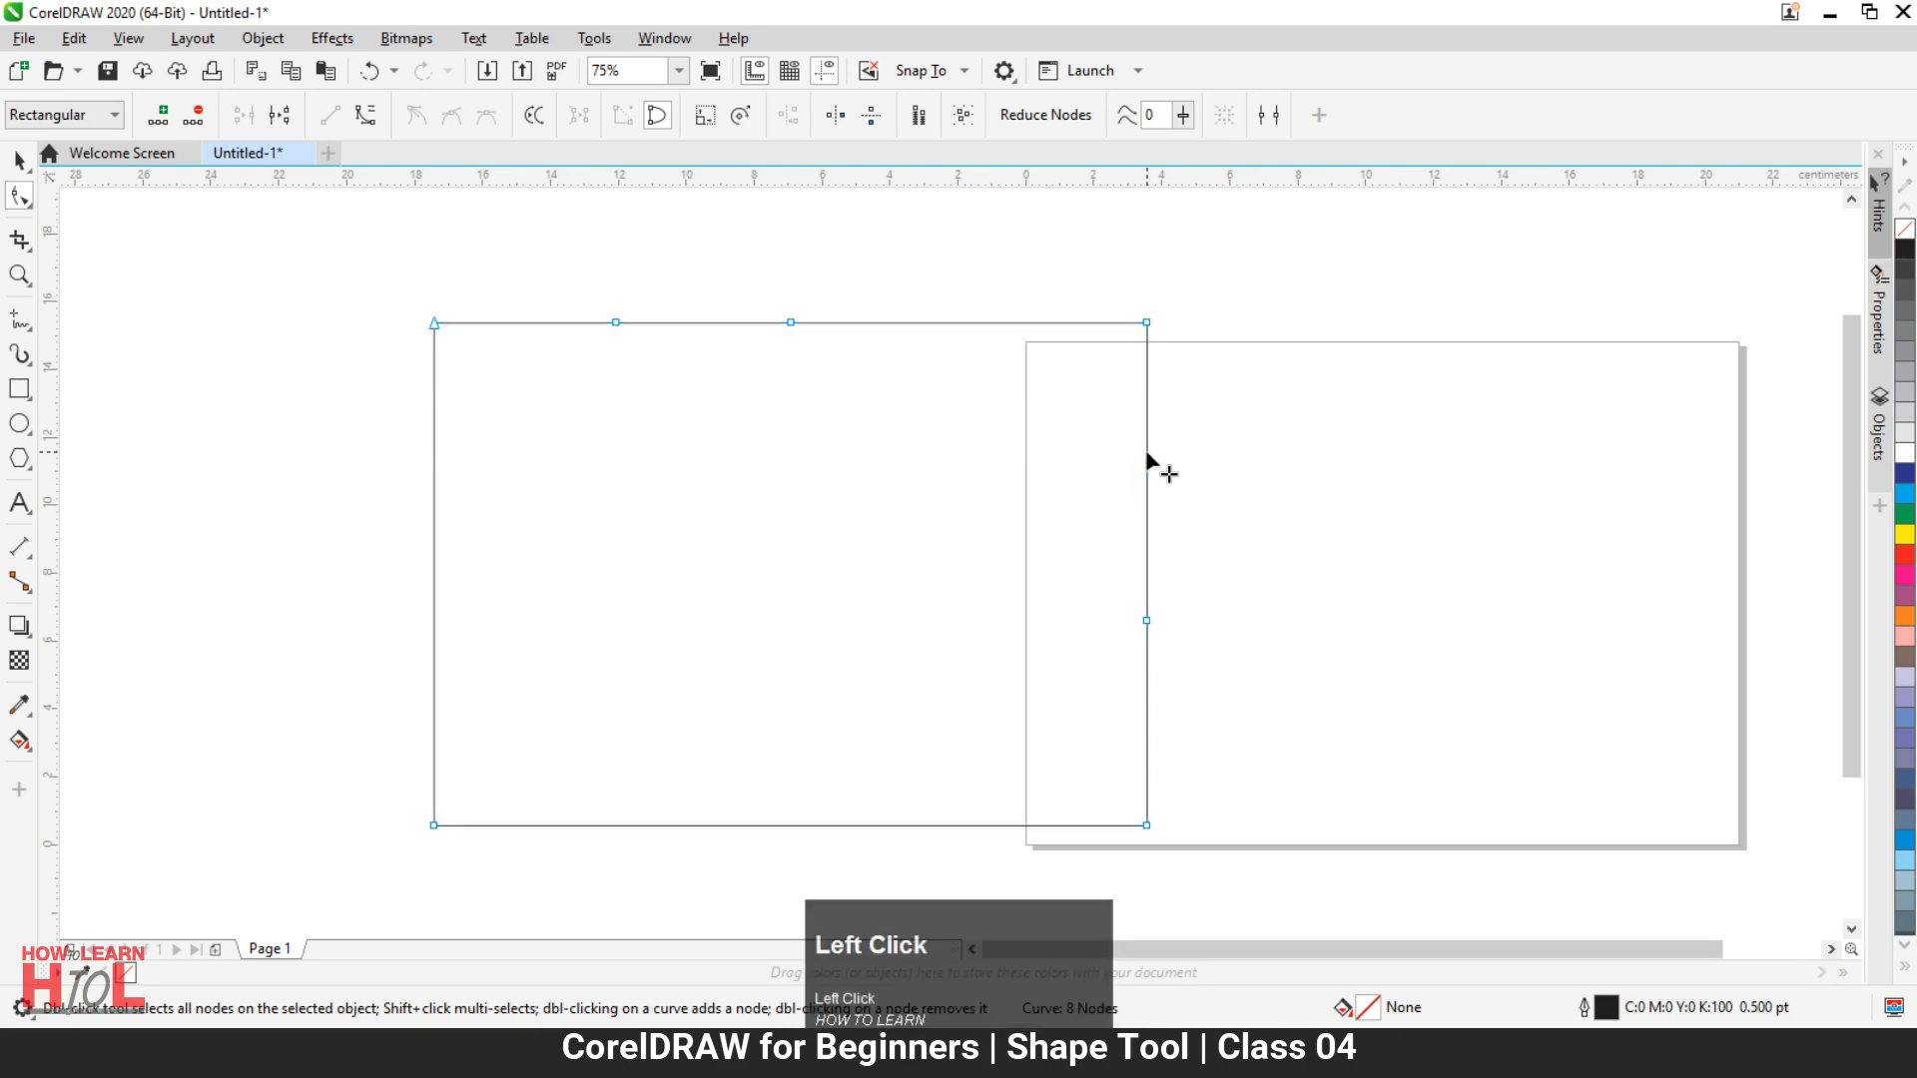
pyautogui.doubleClick(801, 327)
pyautogui.doubleClick(1146, 619)
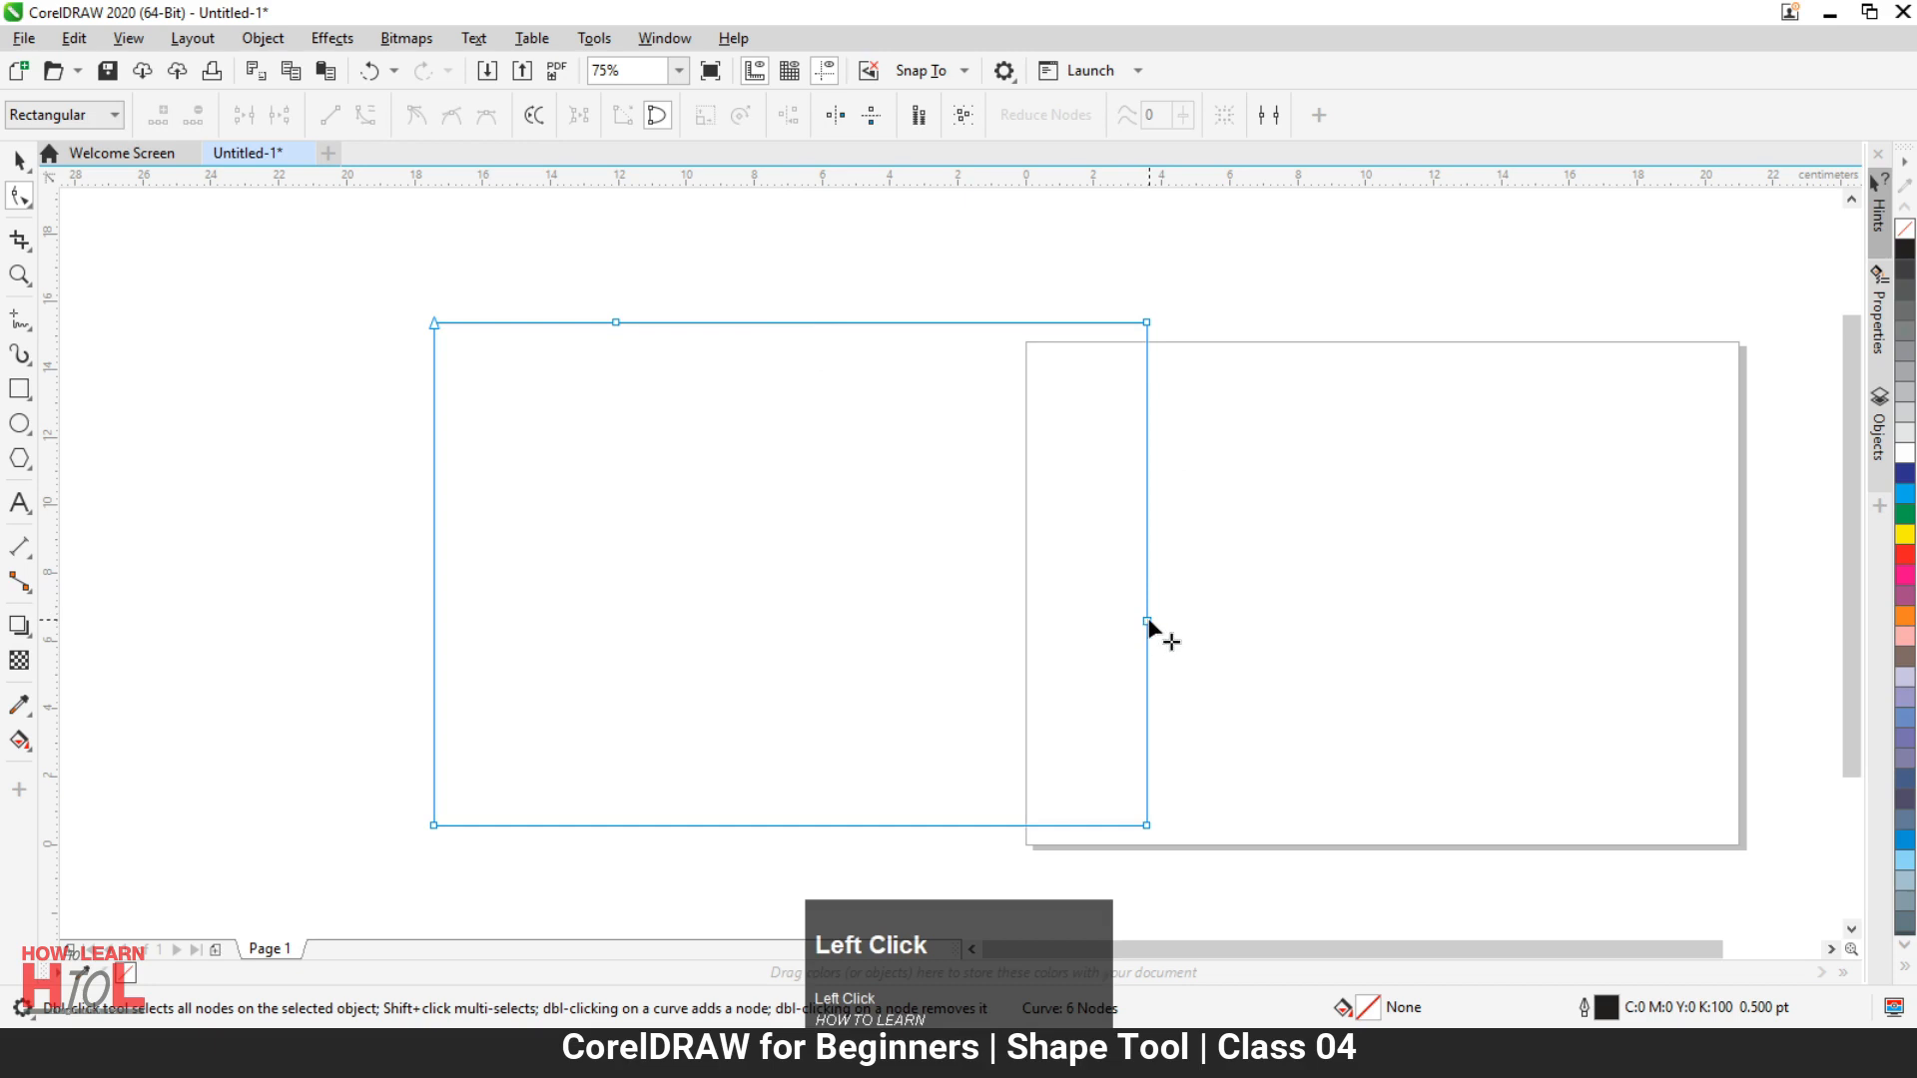
pyautogui.doubleClick(617, 325)
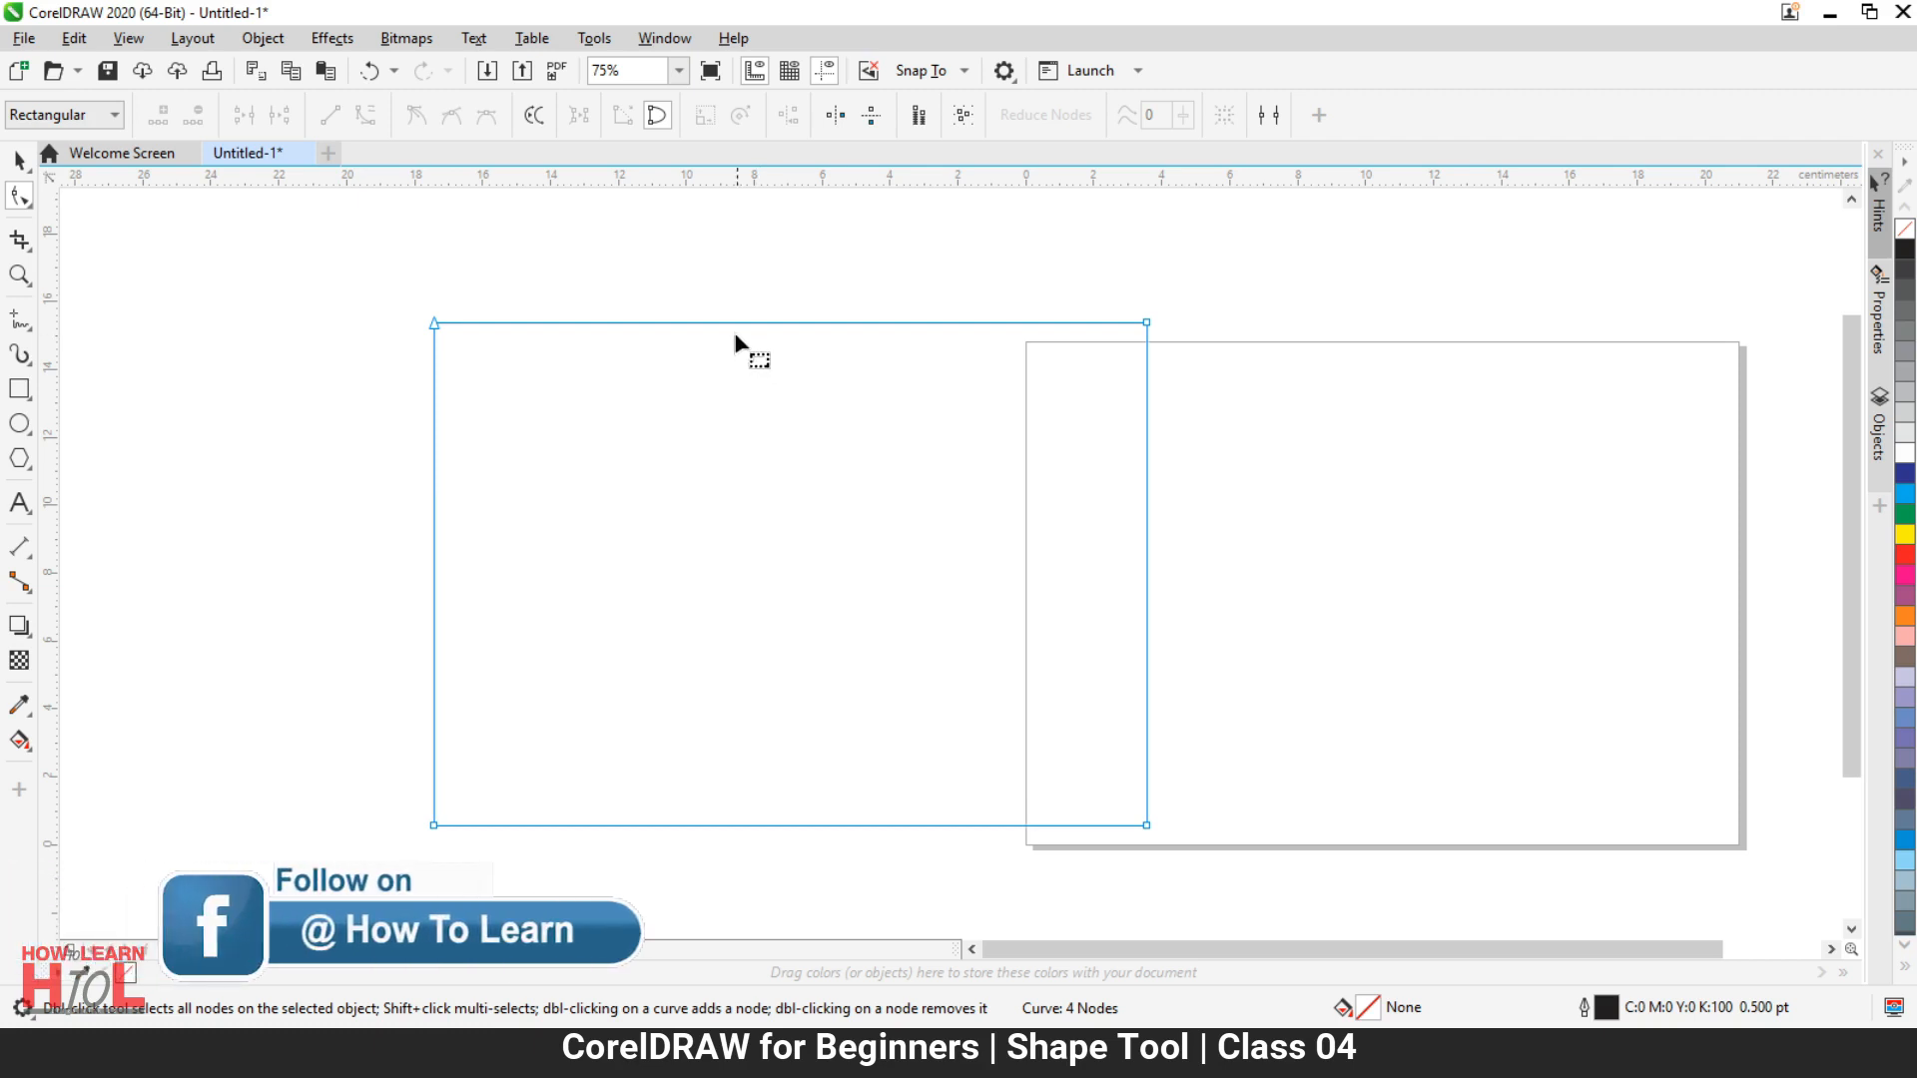
# Step: Add three nodes on the upper edge, pull the middle one down into a V-shaped notch, and fill the shape with cyan
pyautogui.click(658, 323)
pyautogui.click(891, 324)
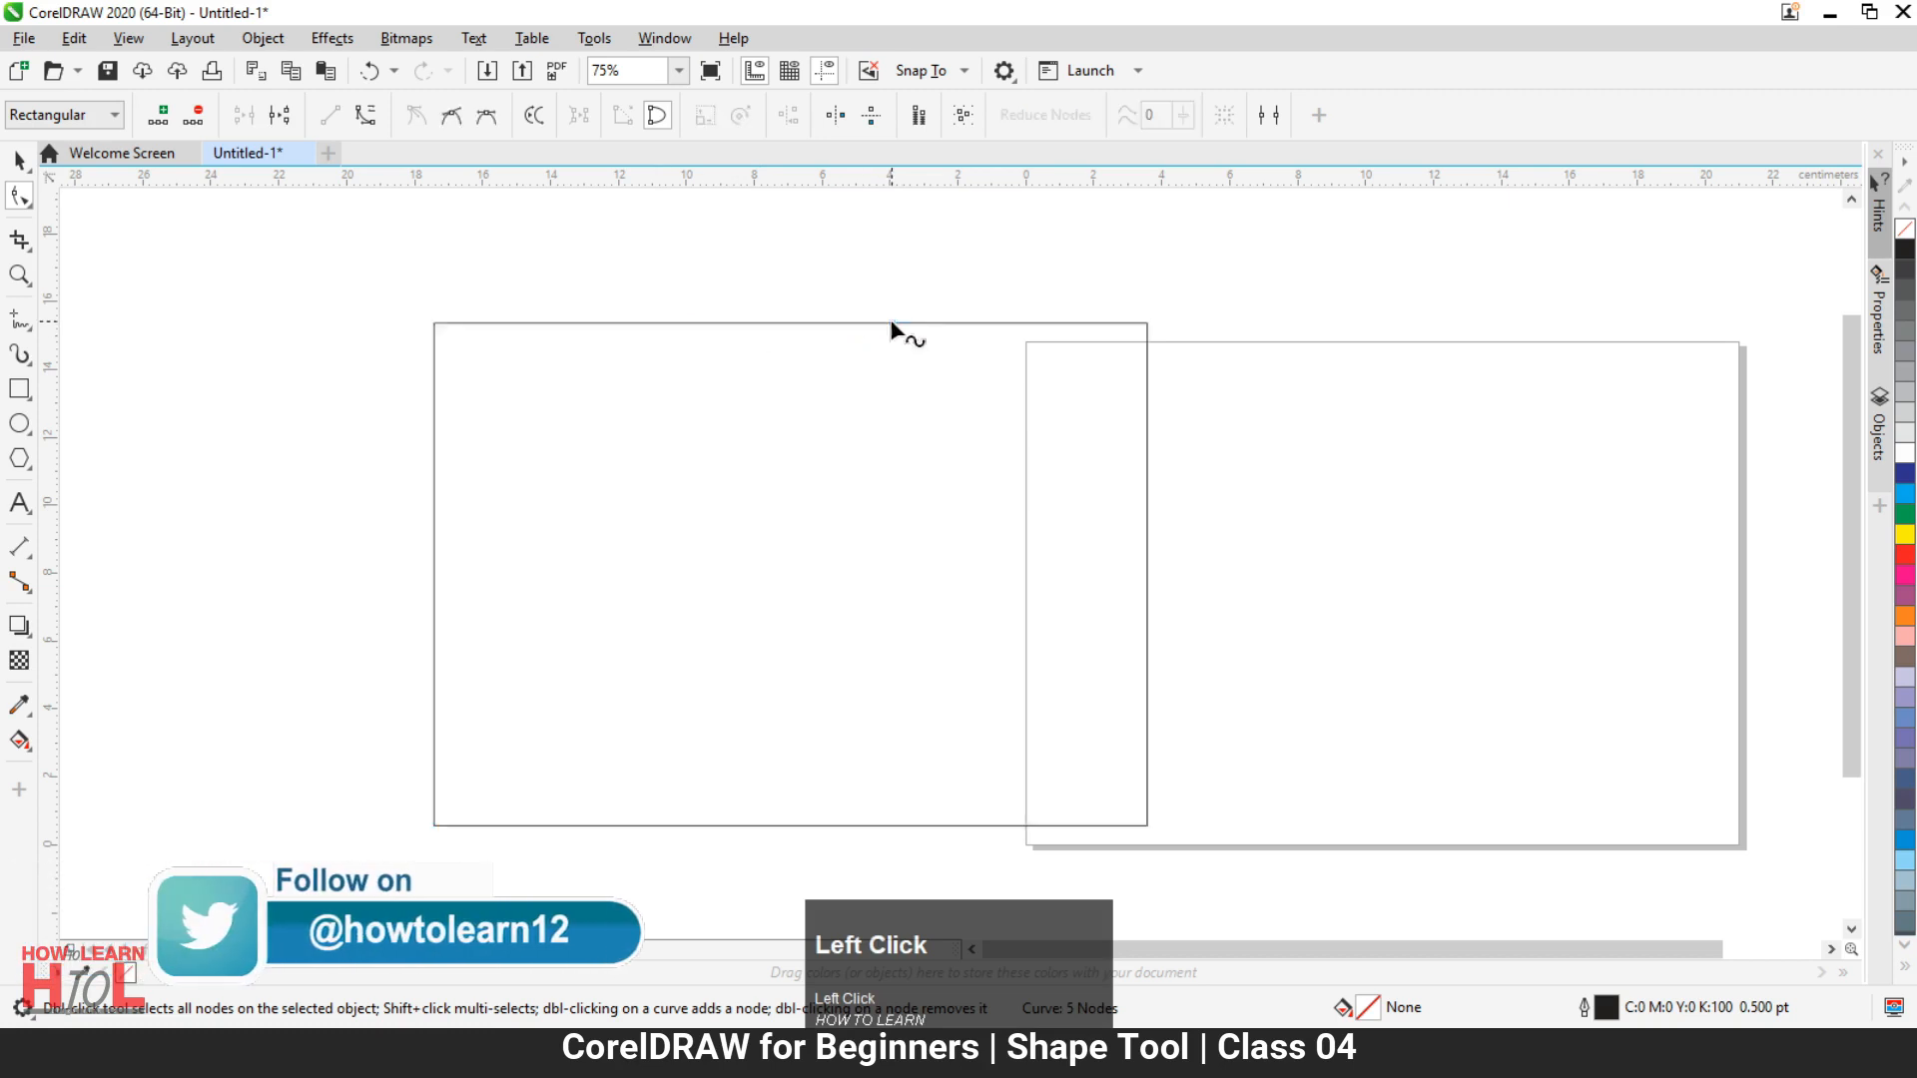
pyautogui.click(769, 323)
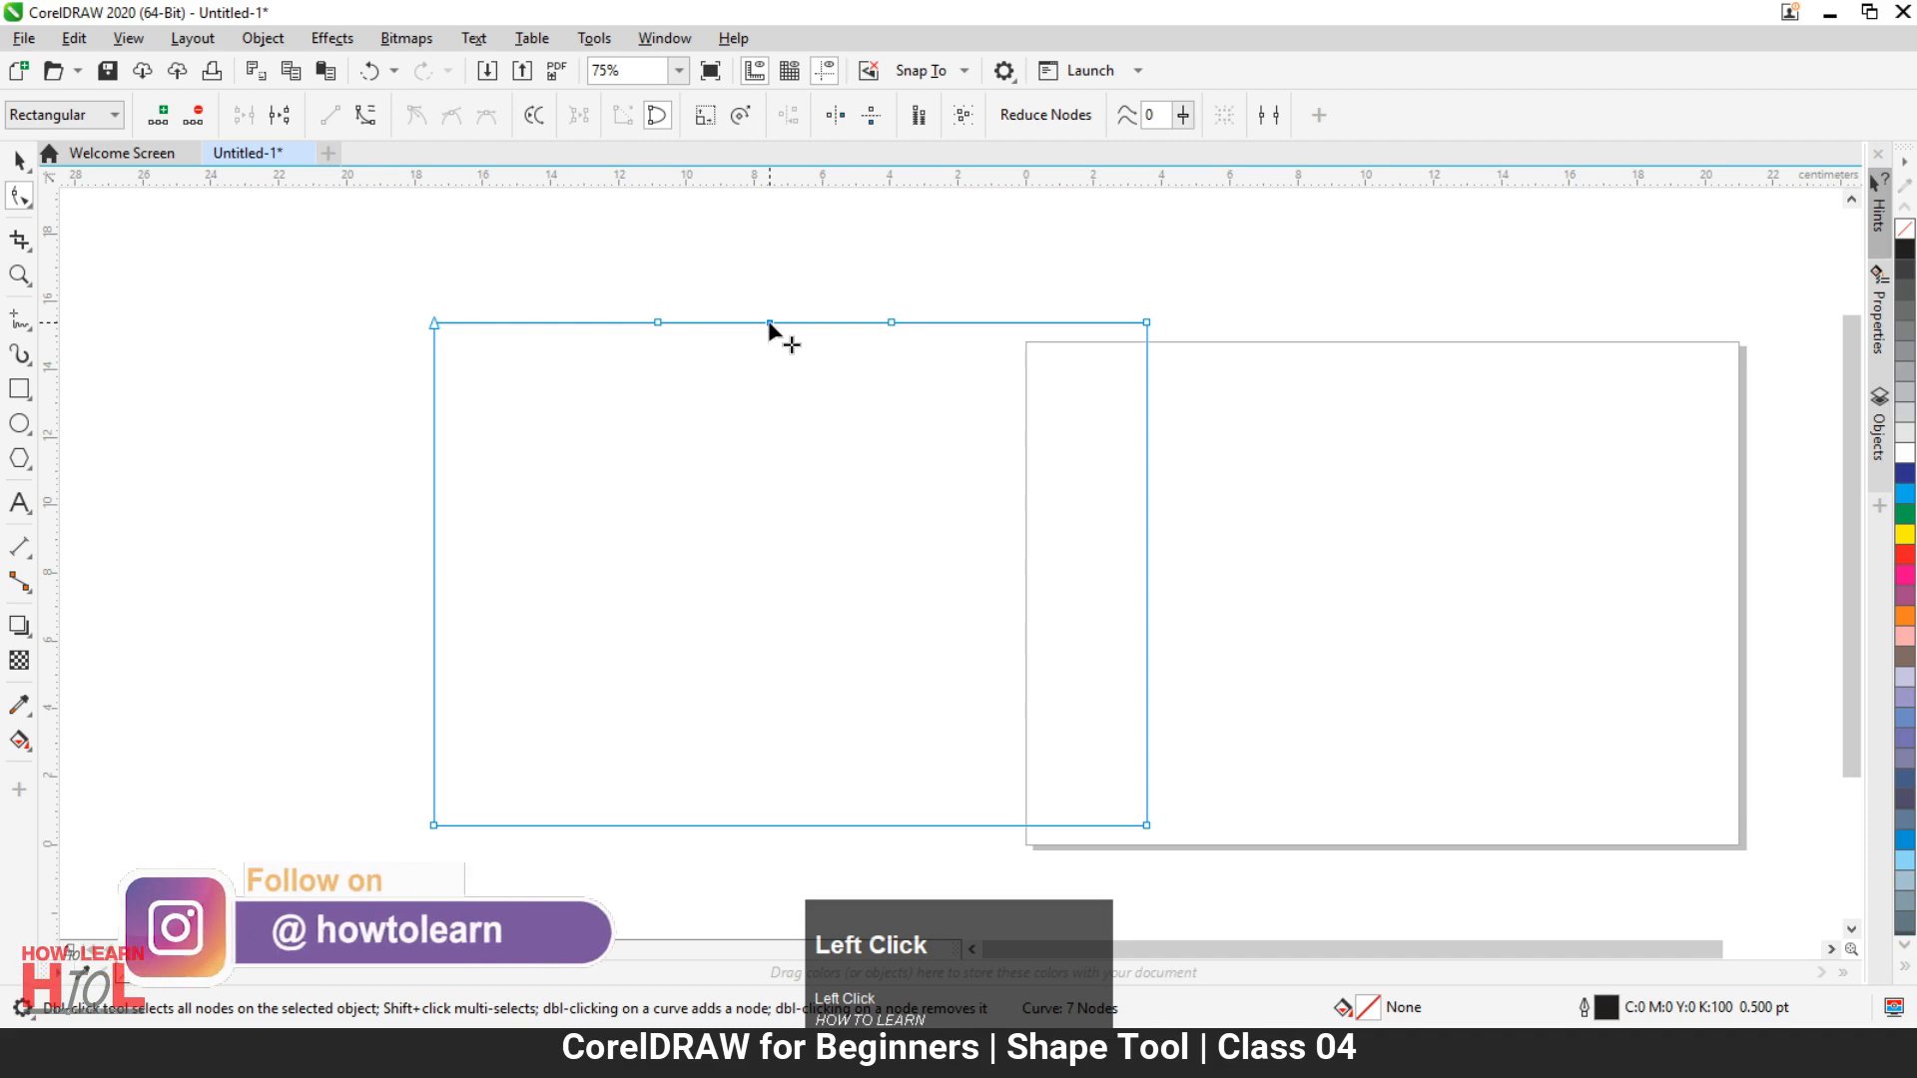
pyautogui.moveTo(769, 326); pyautogui.dragTo(763, 418)
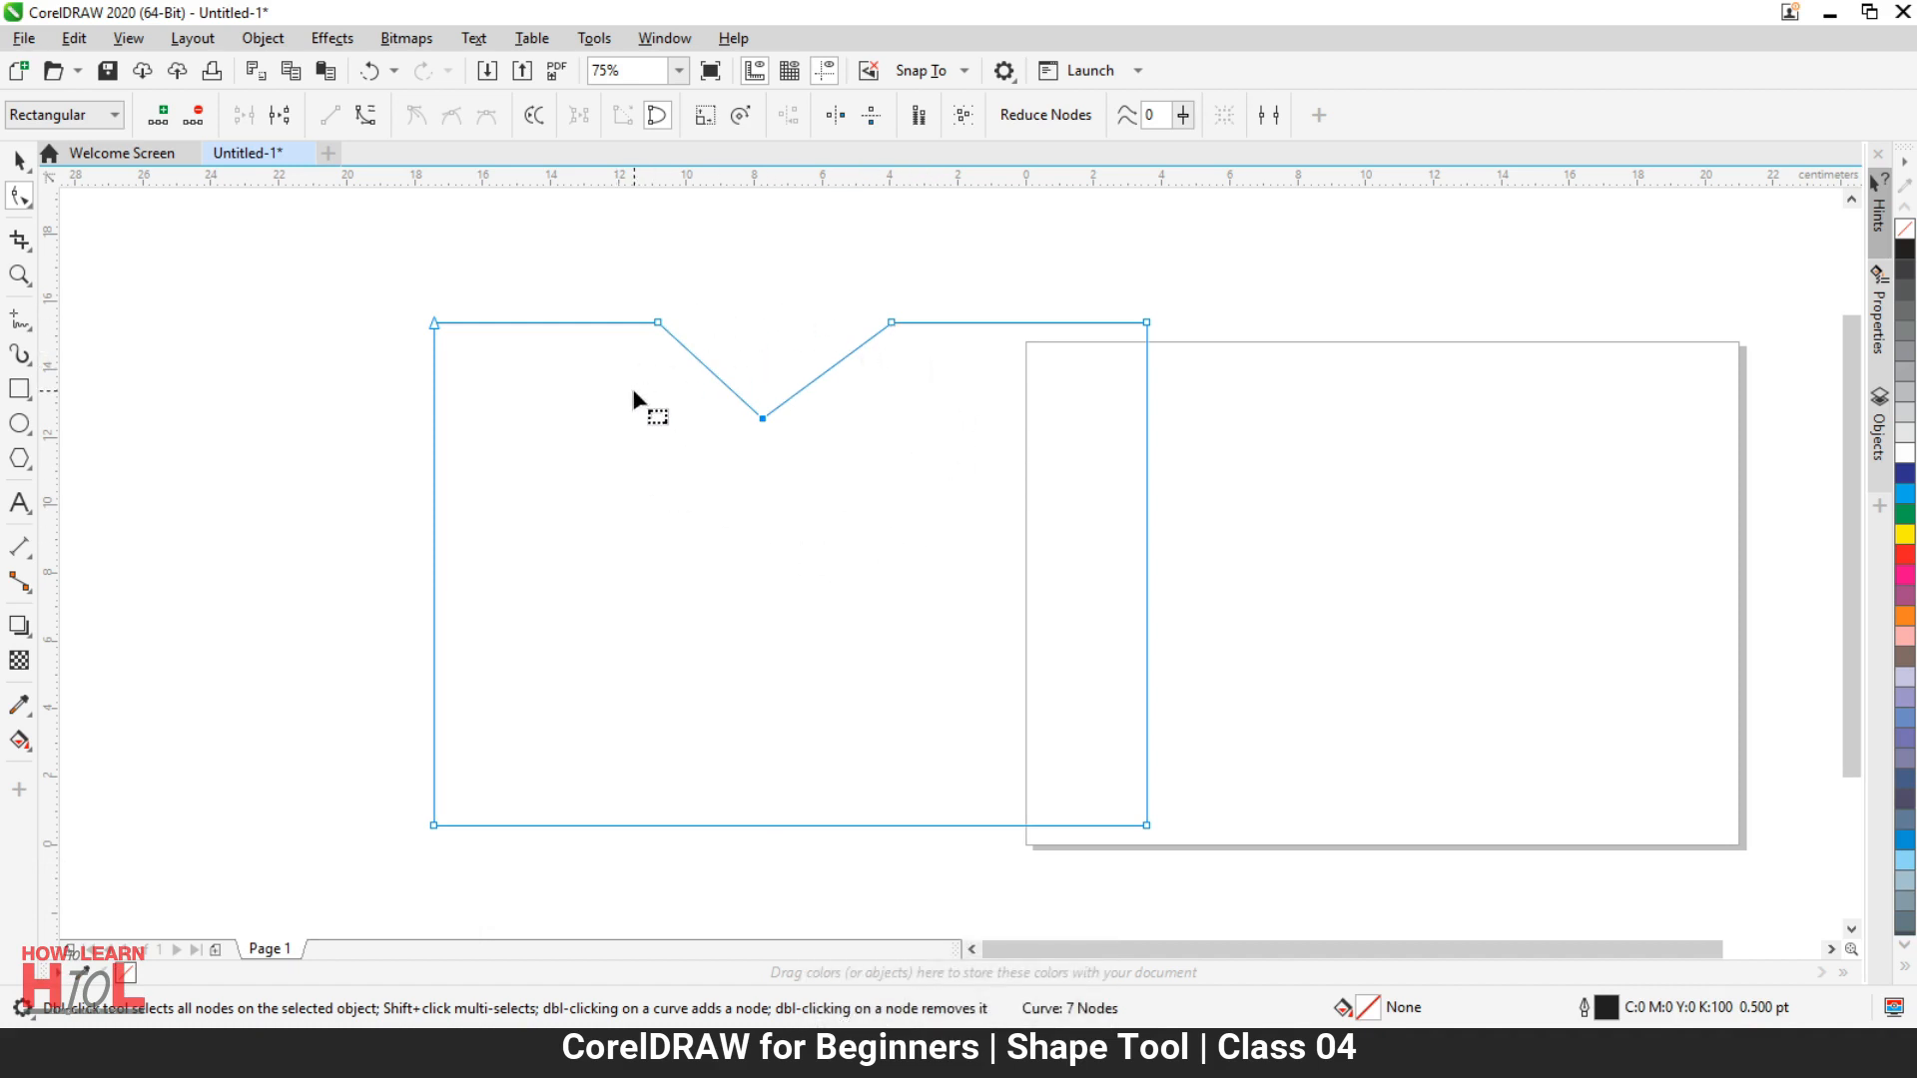
pyautogui.click(1903, 499)
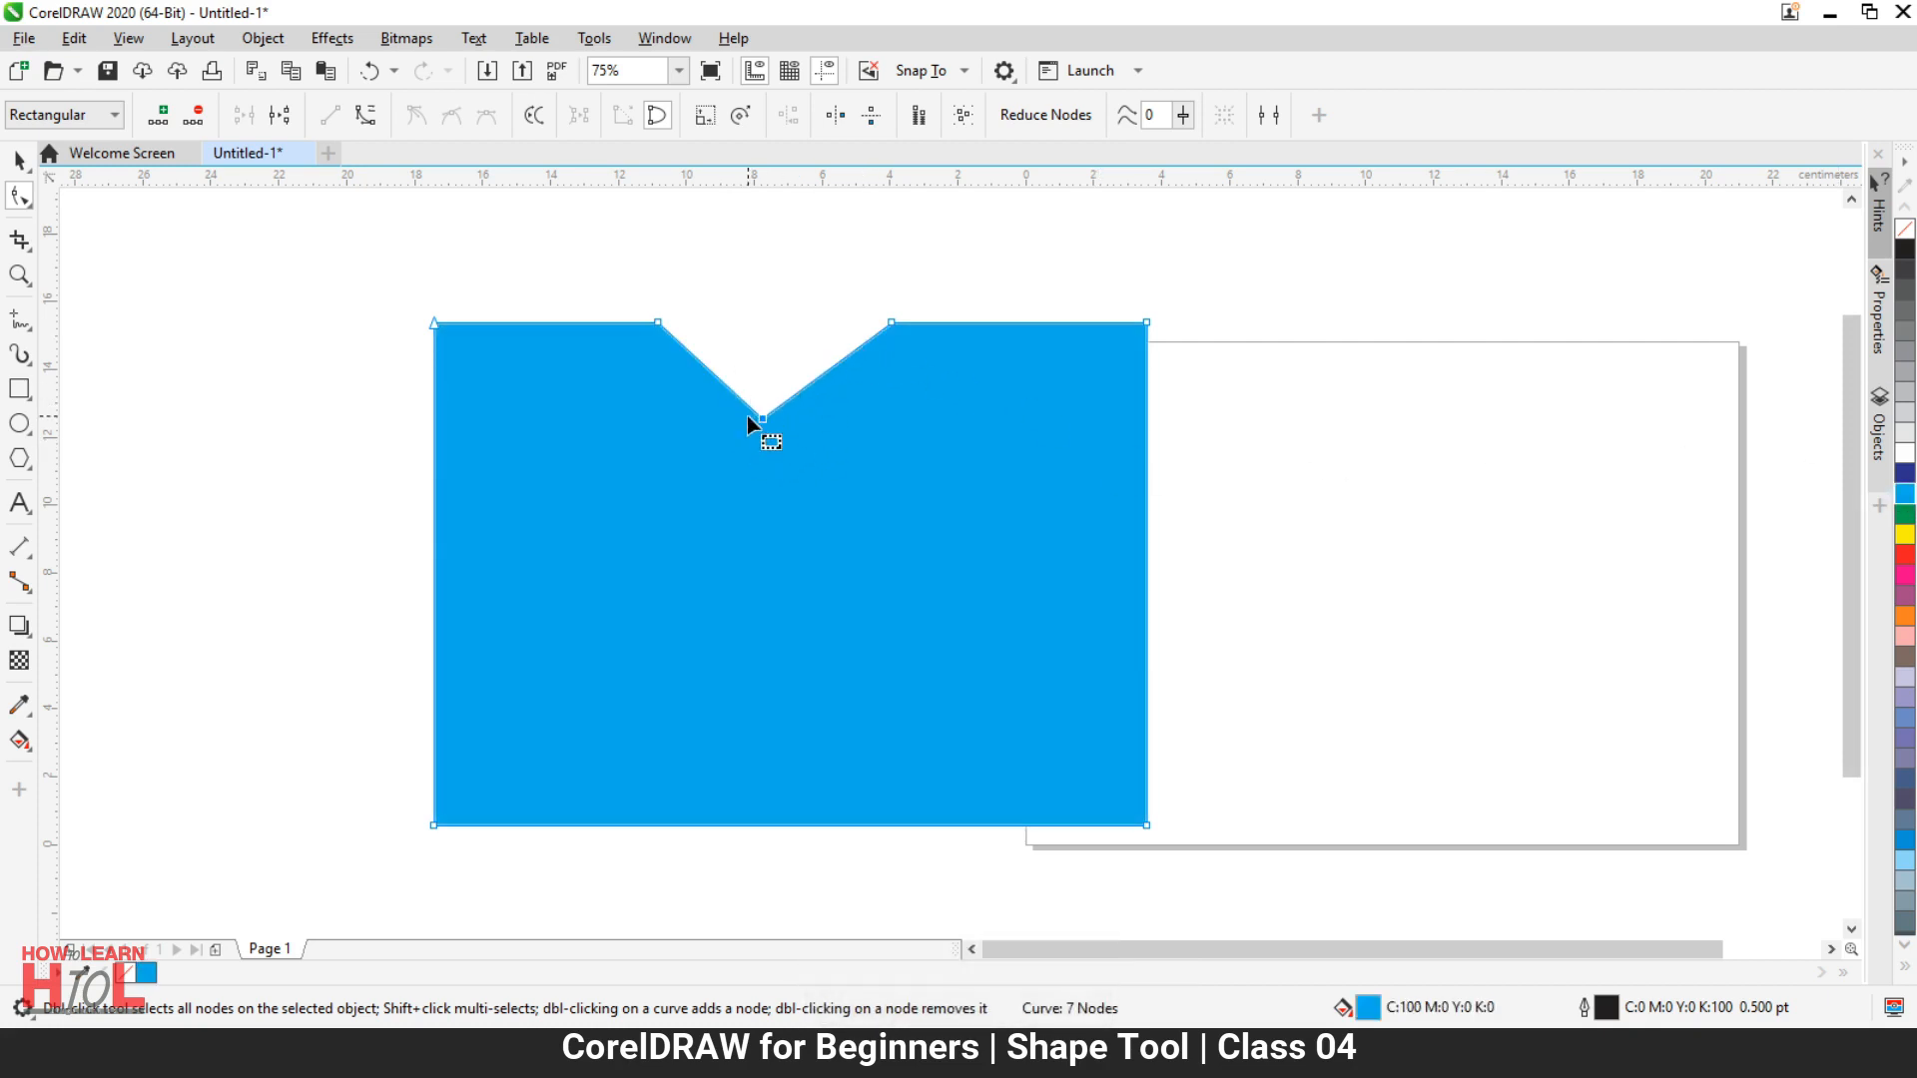
# Step: Add three nodes on the left edge and pull the middle one outward to form a triangular point
pyautogui.doubleClick(433, 493)
pyautogui.doubleClick(434, 639)
pyautogui.doubleClick(435, 577)
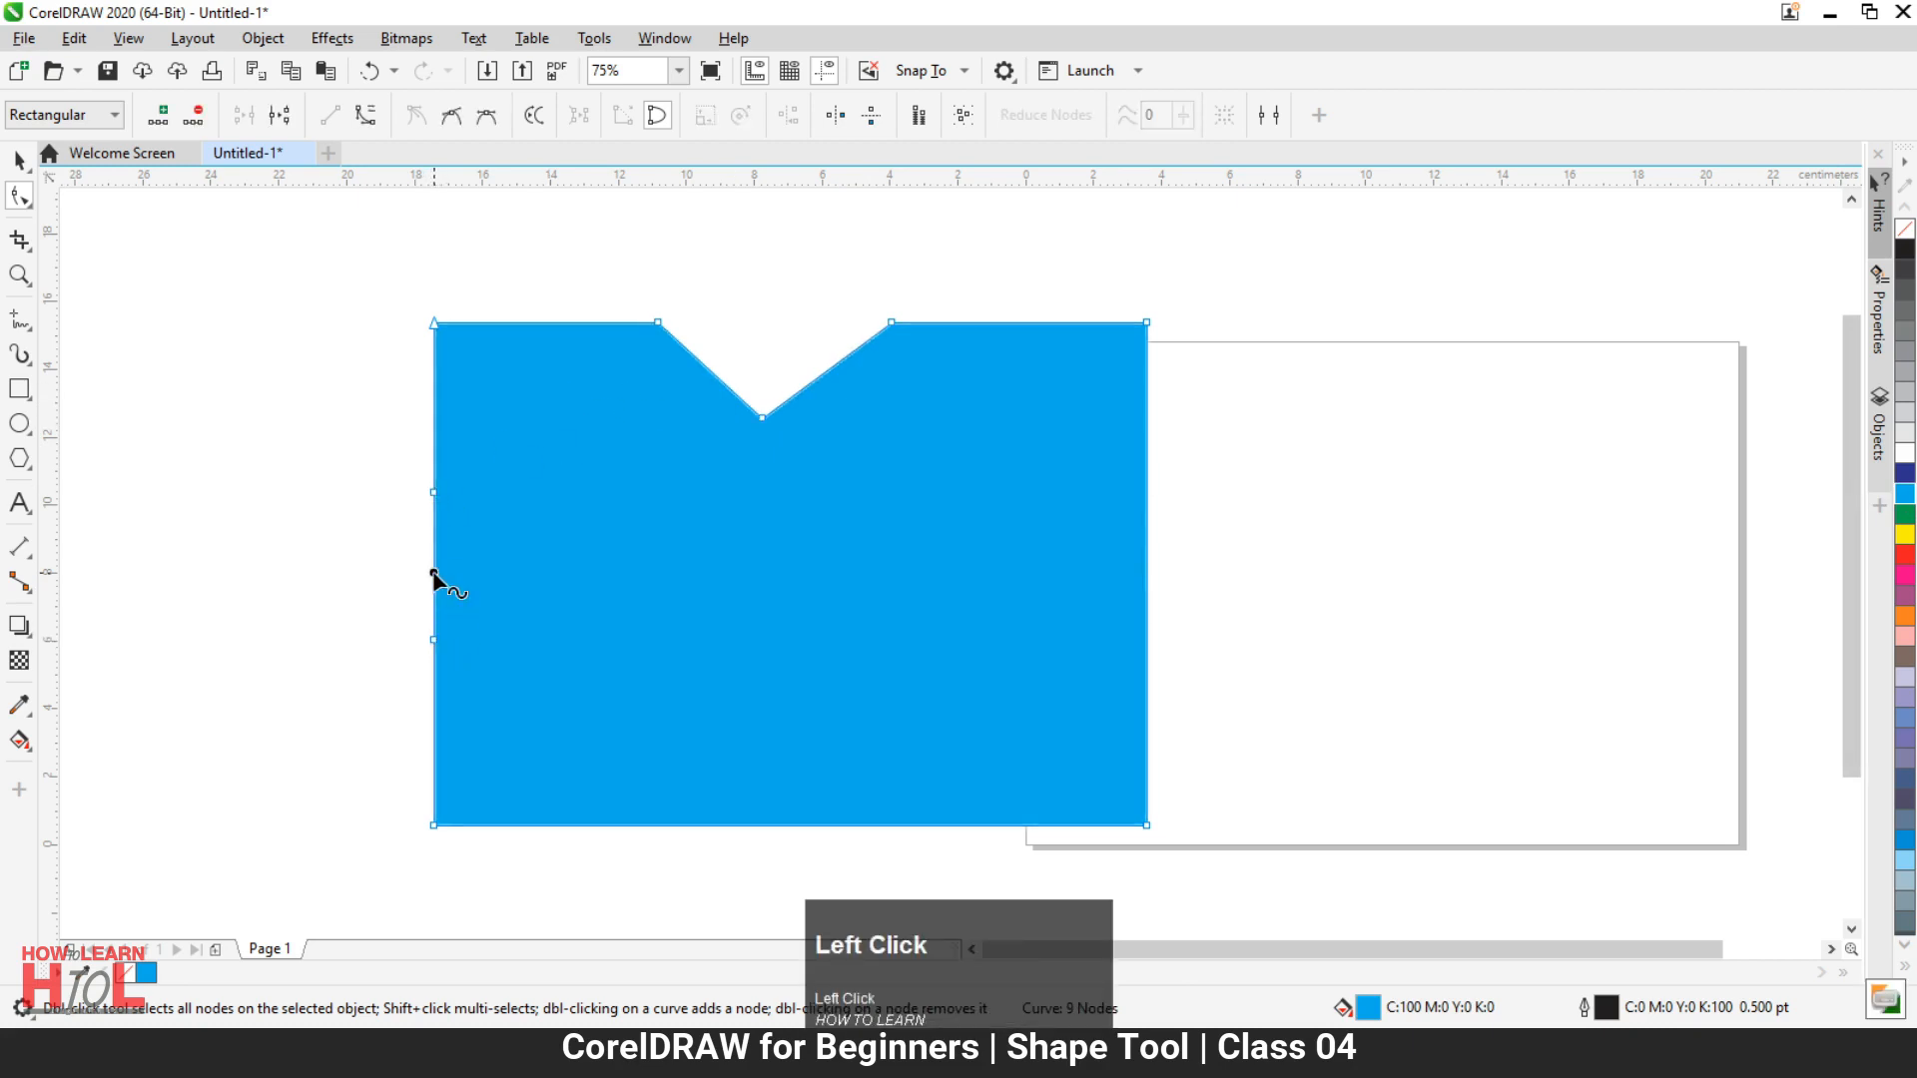
pyautogui.moveTo(435, 577); pyautogui.dragTo(336, 568)
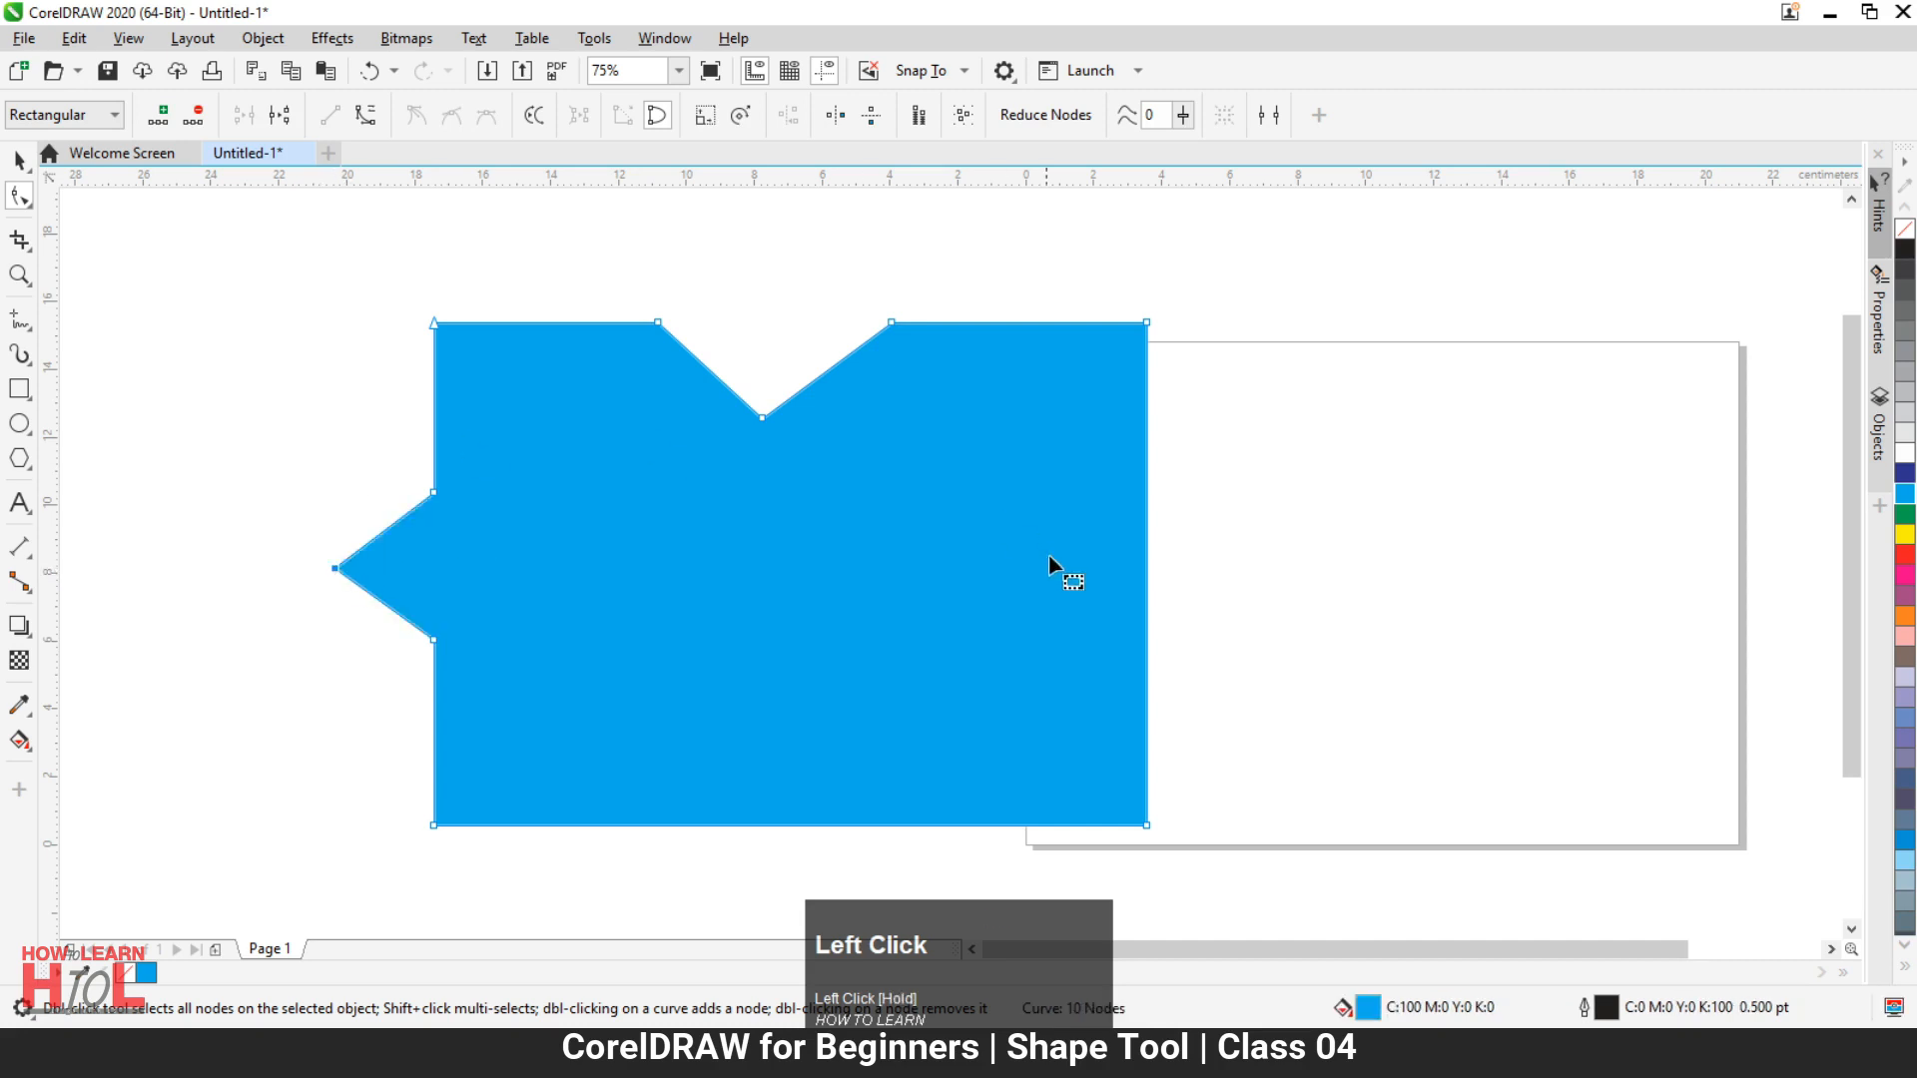
# Step: Add three nodes on the right edge and pull the middle one outward to form a triangular point
pyautogui.doubleClick(1146, 473)
pyautogui.click(1147, 694)
pyautogui.moveTo(1147, 585); pyautogui.dragTo(1241, 585)
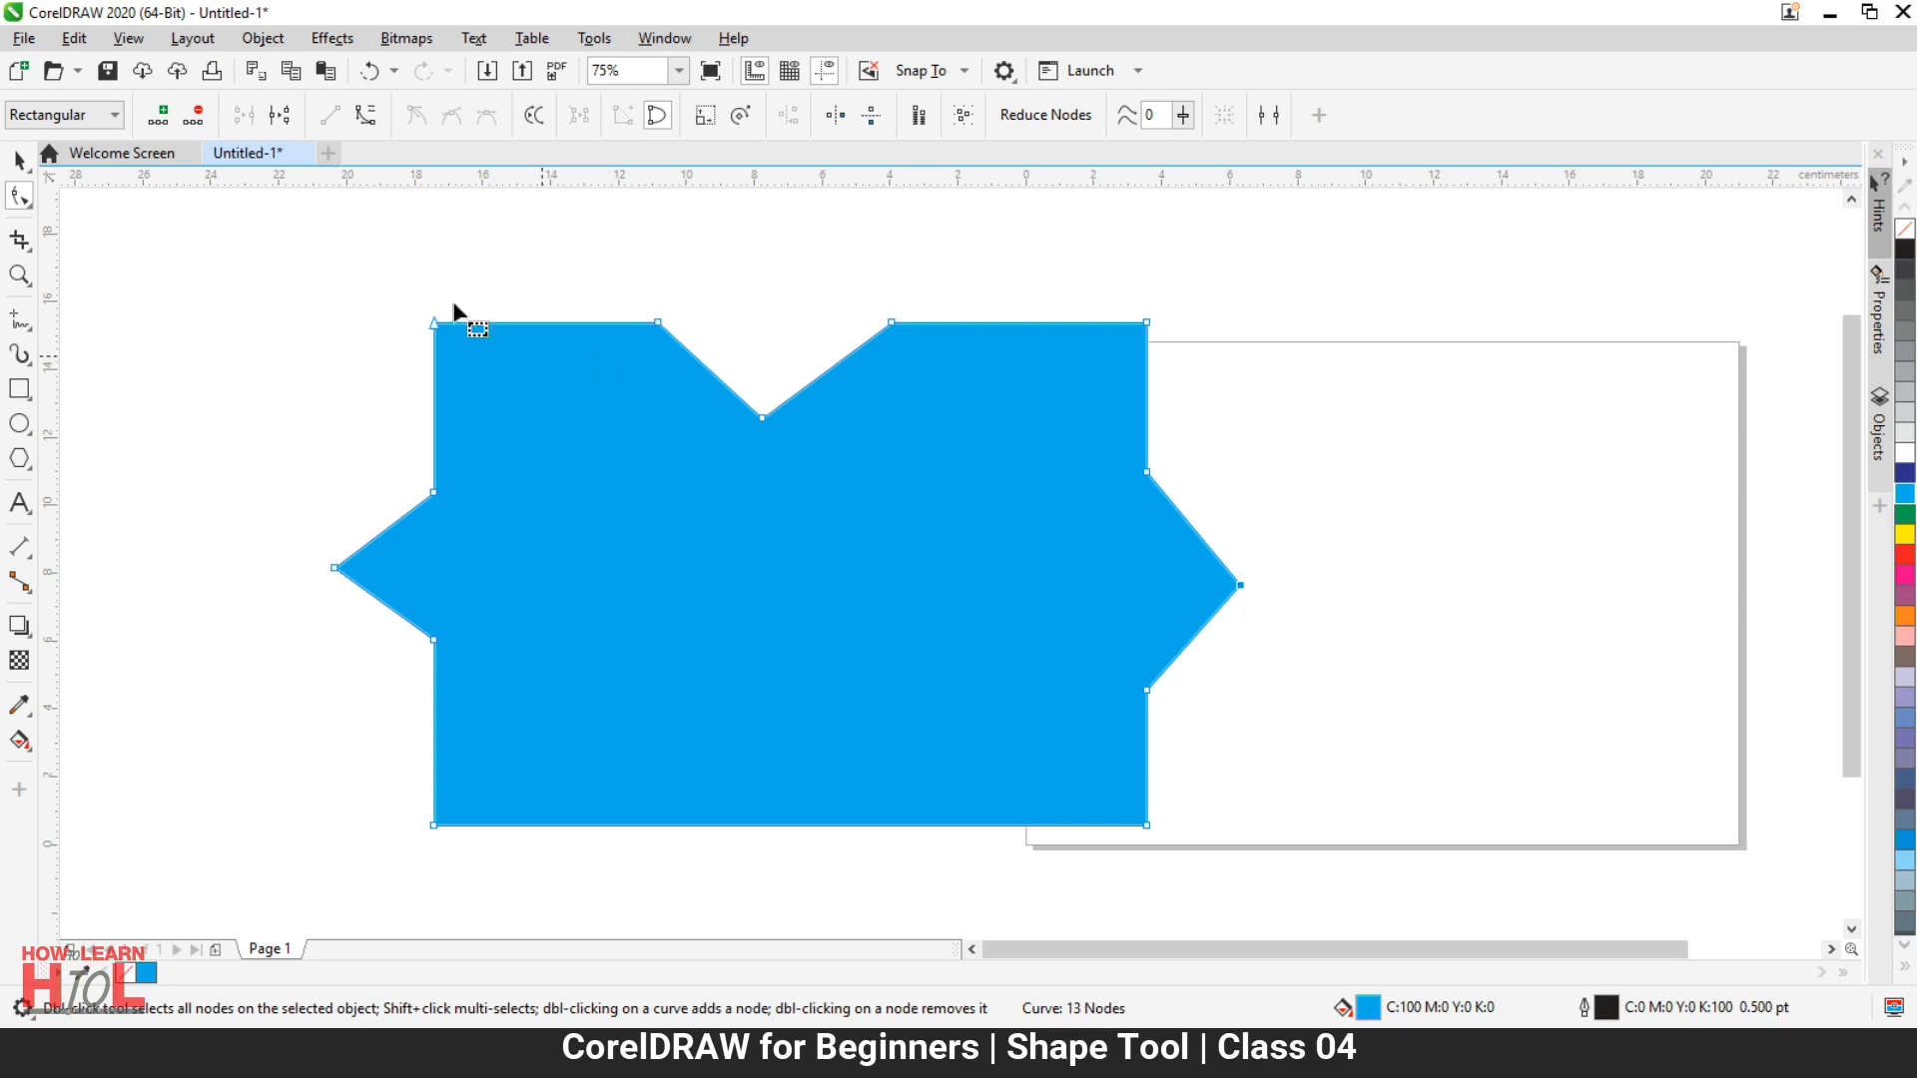
# Step: Delete the tip nodes of the right point, the upper notch and the left point with Delete Nodes
pyautogui.click(200, 117)
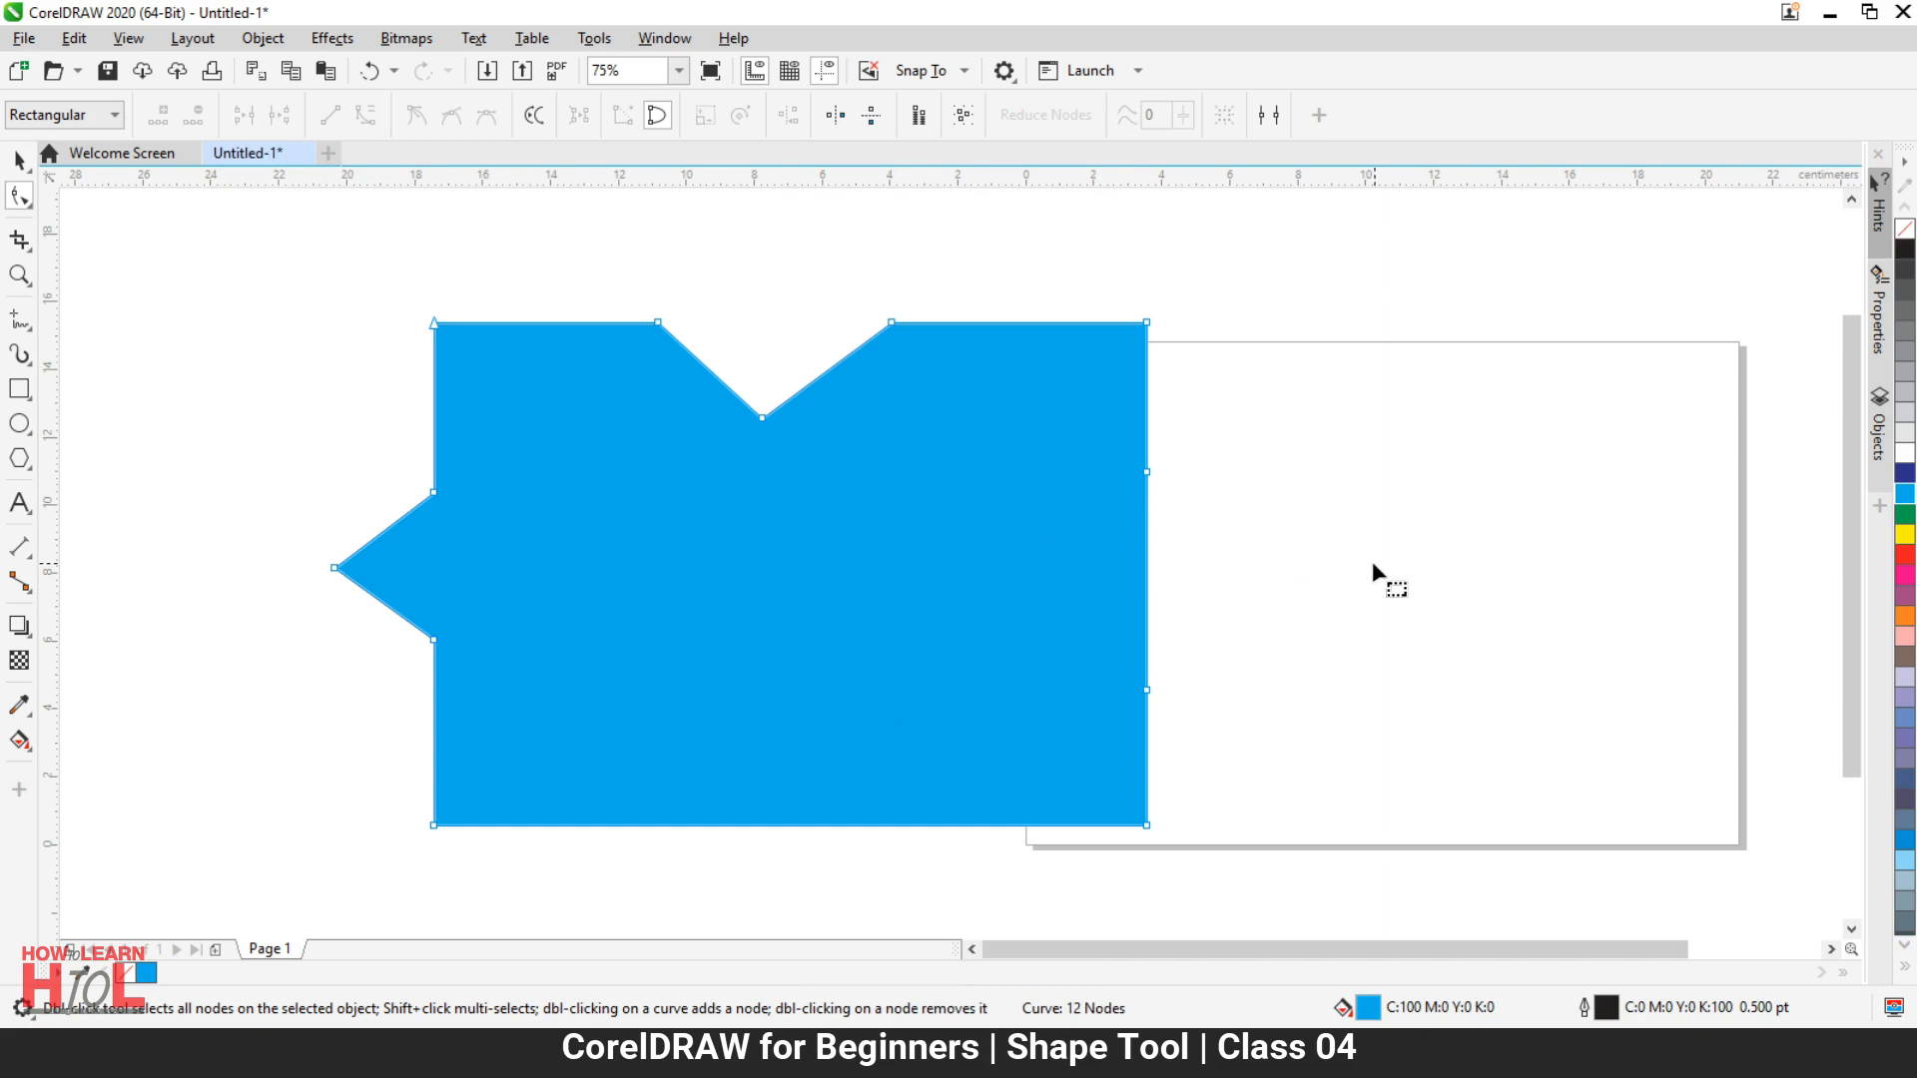
pyautogui.click(761, 415)
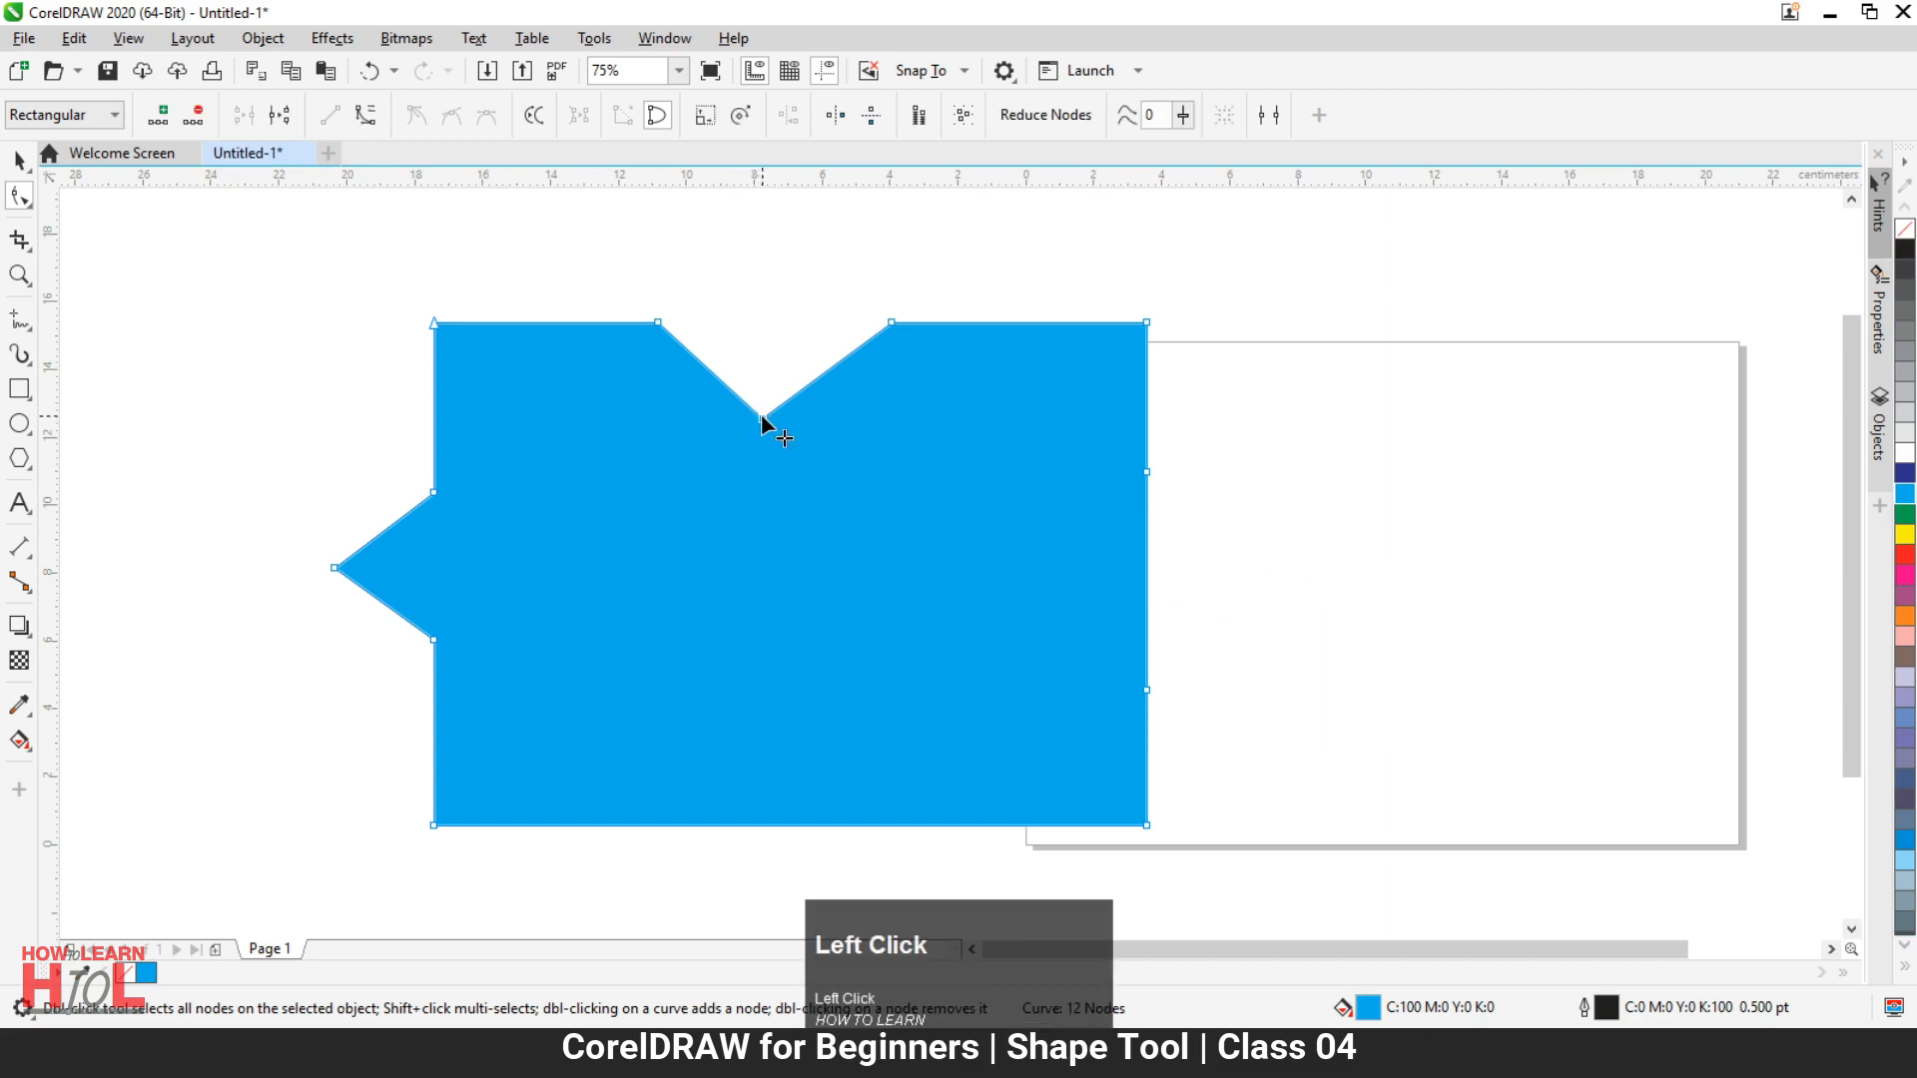
pyautogui.click(195, 114)
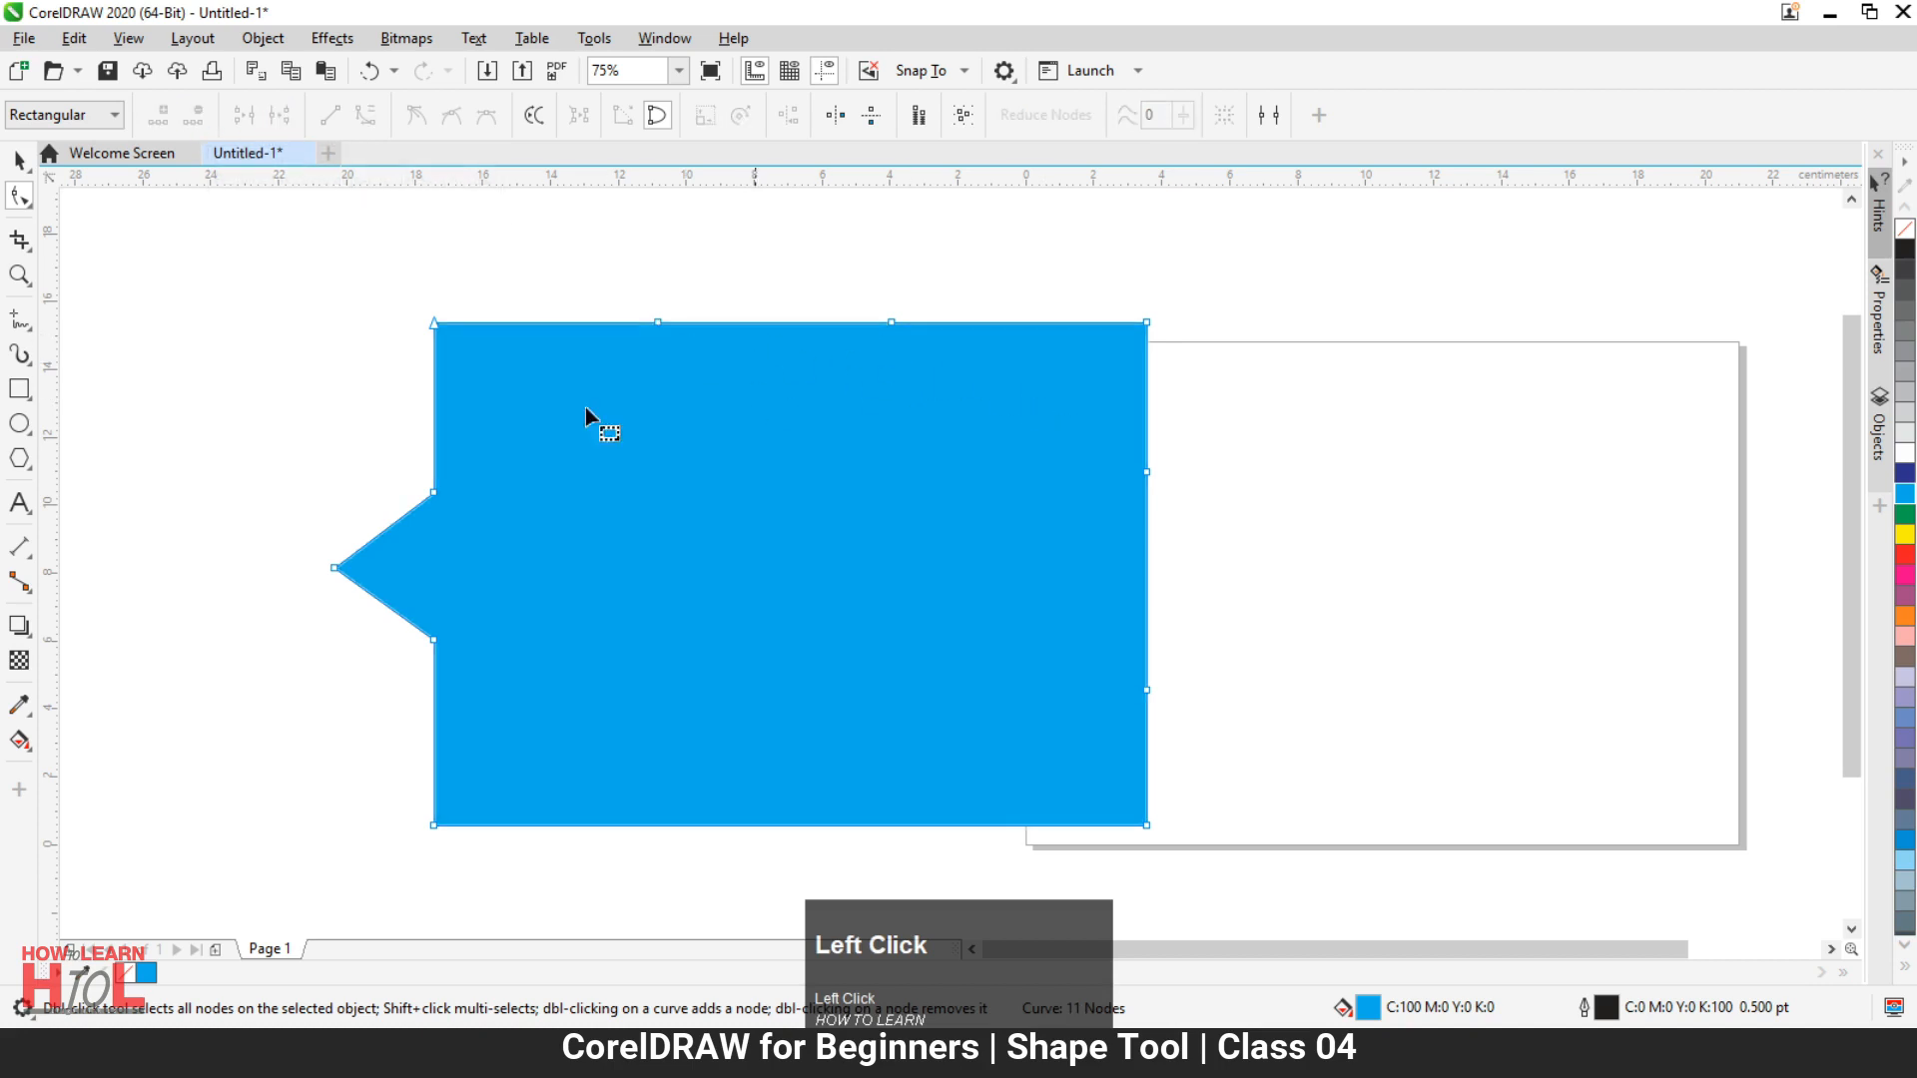
pyautogui.click(334, 568)
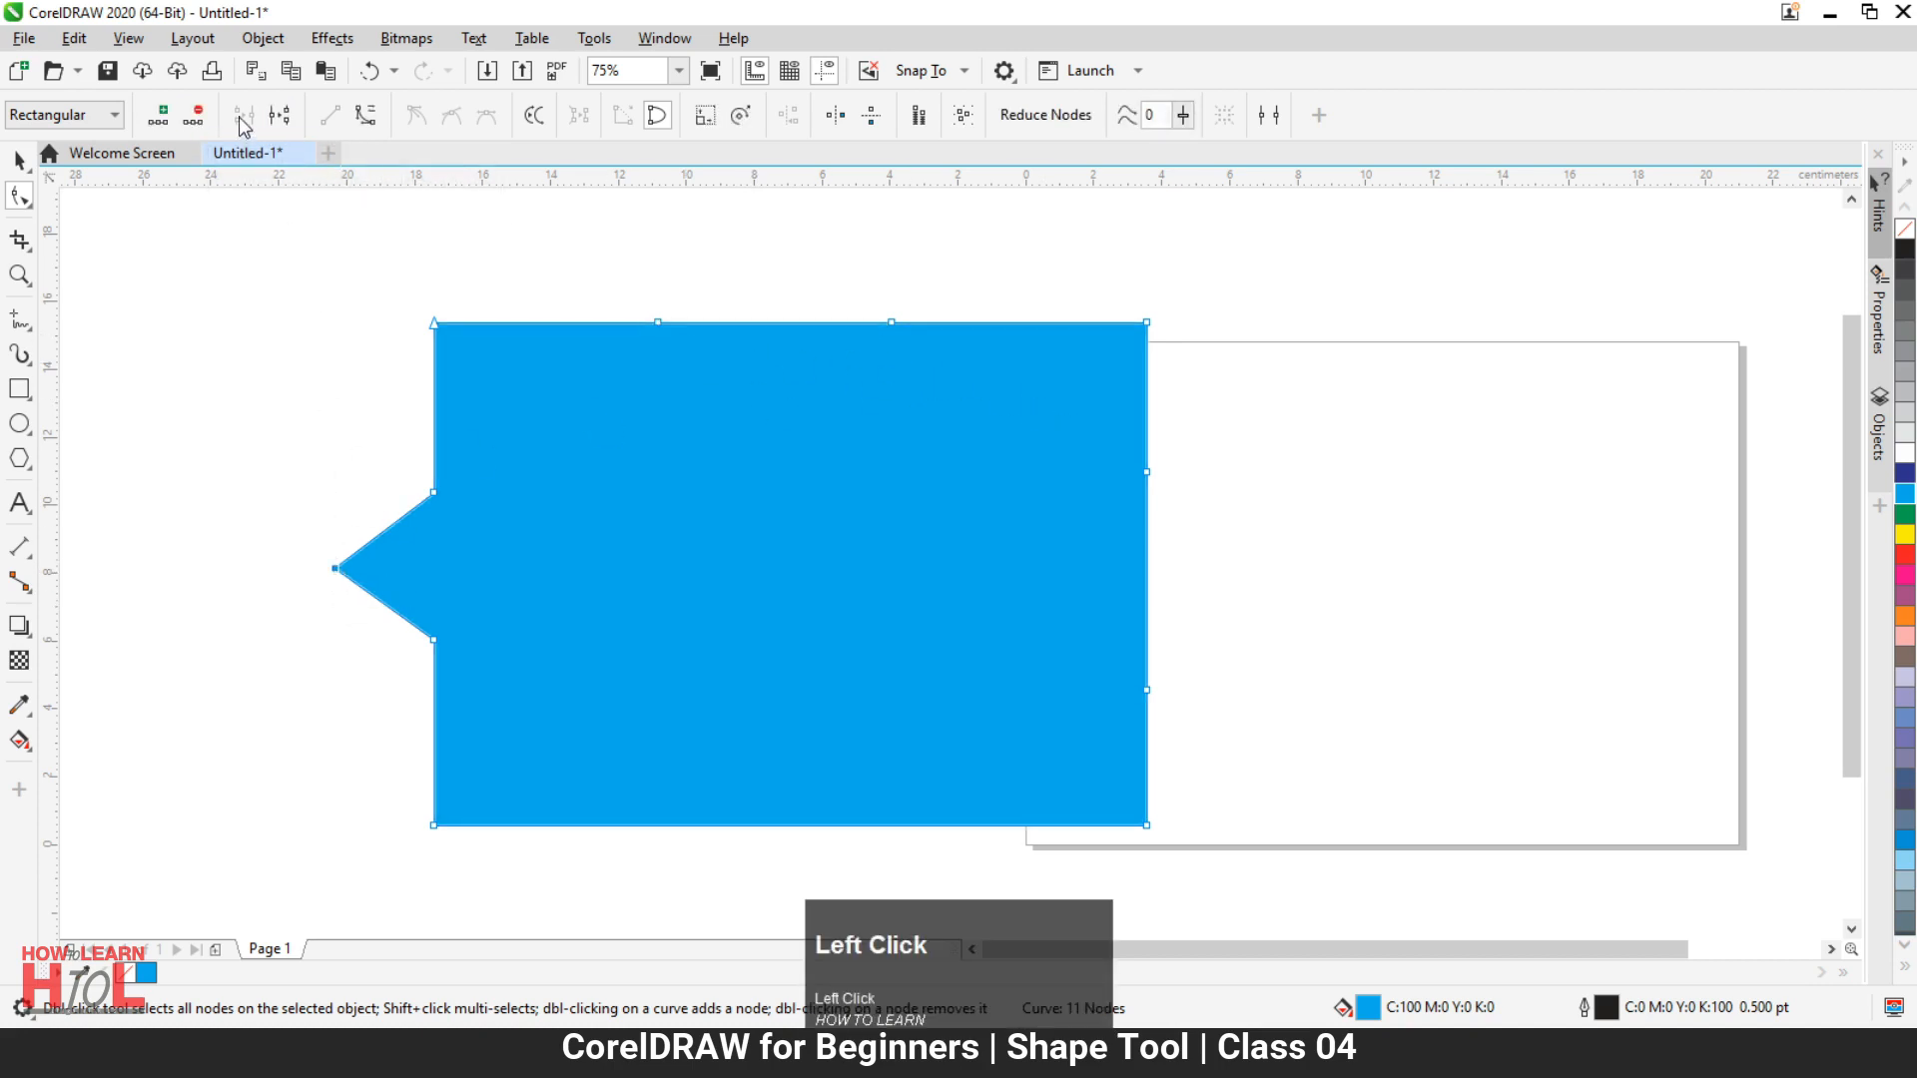
pyautogui.click(194, 114)
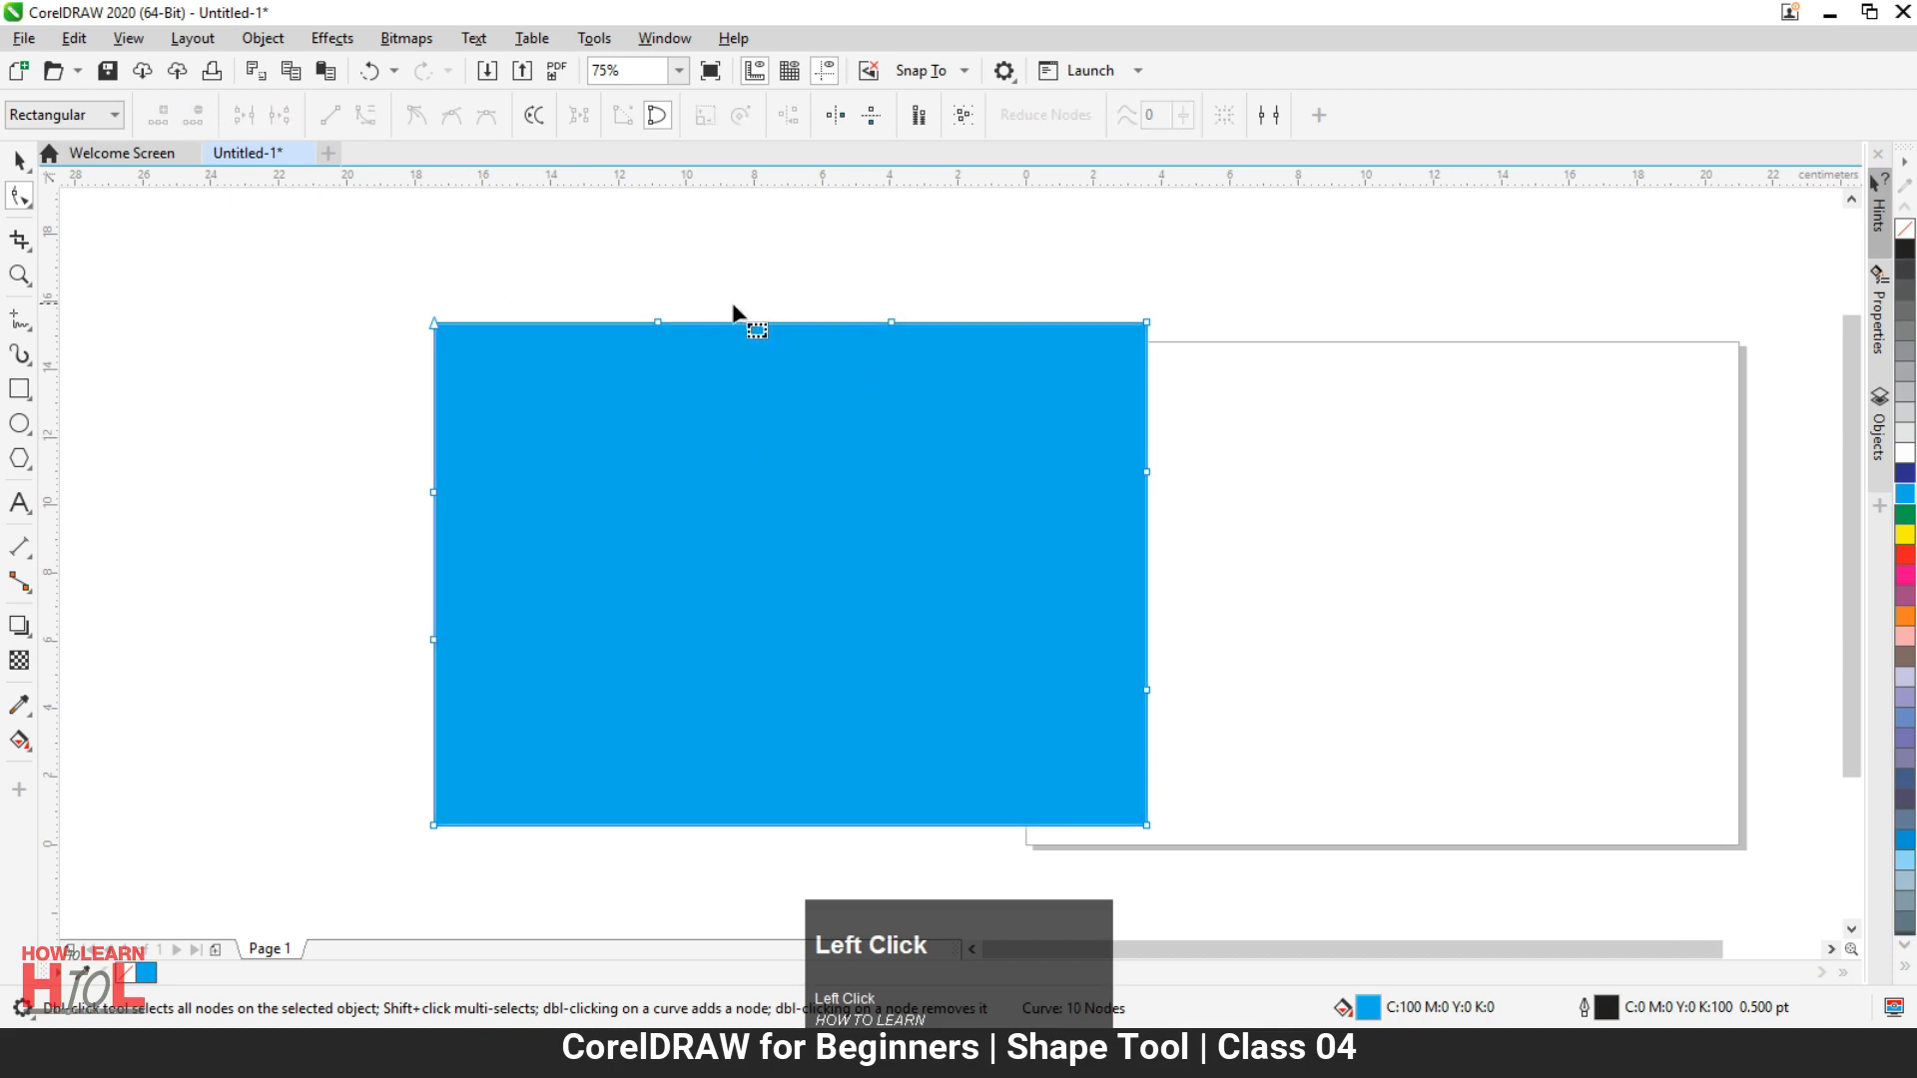
# Step: Break the curve at the left-hand added node on the upper edge and pull the two loose ends apart vertically
pyautogui.click(656, 323)
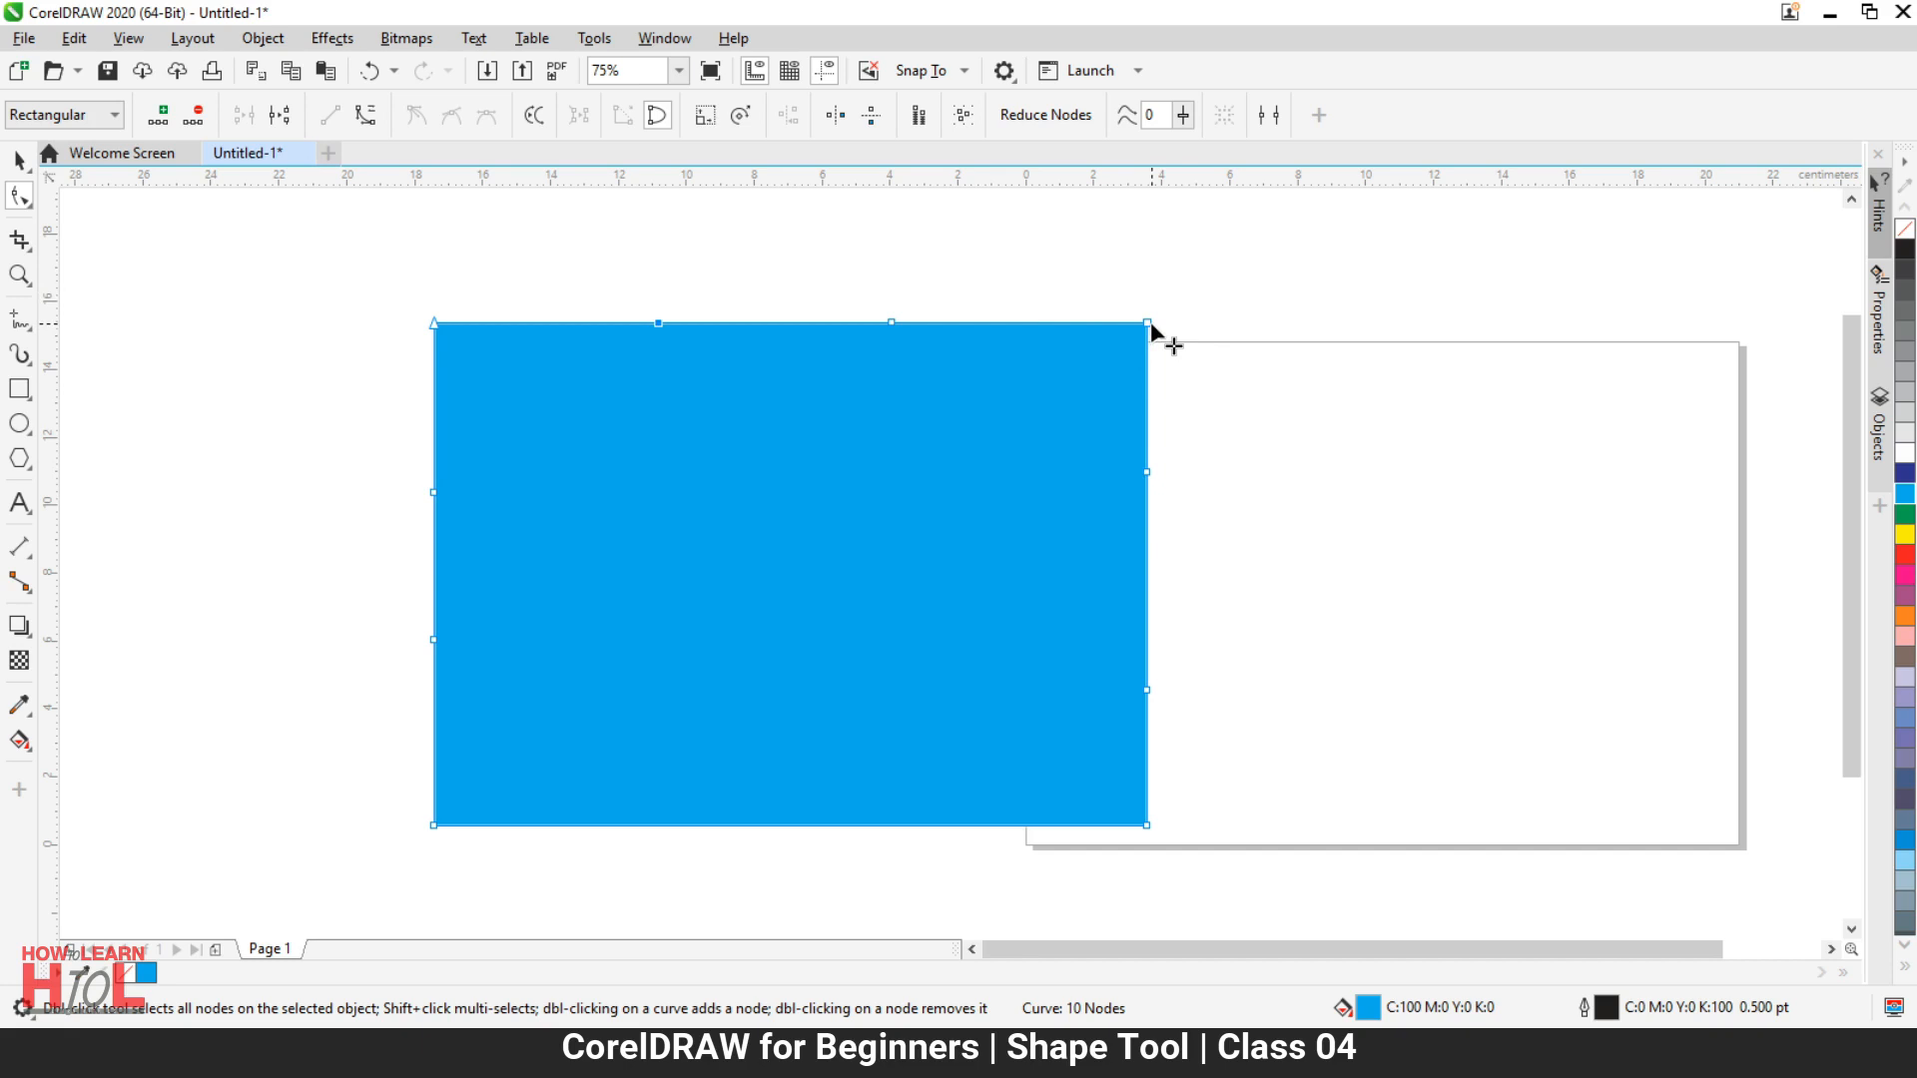
pyautogui.click(658, 324)
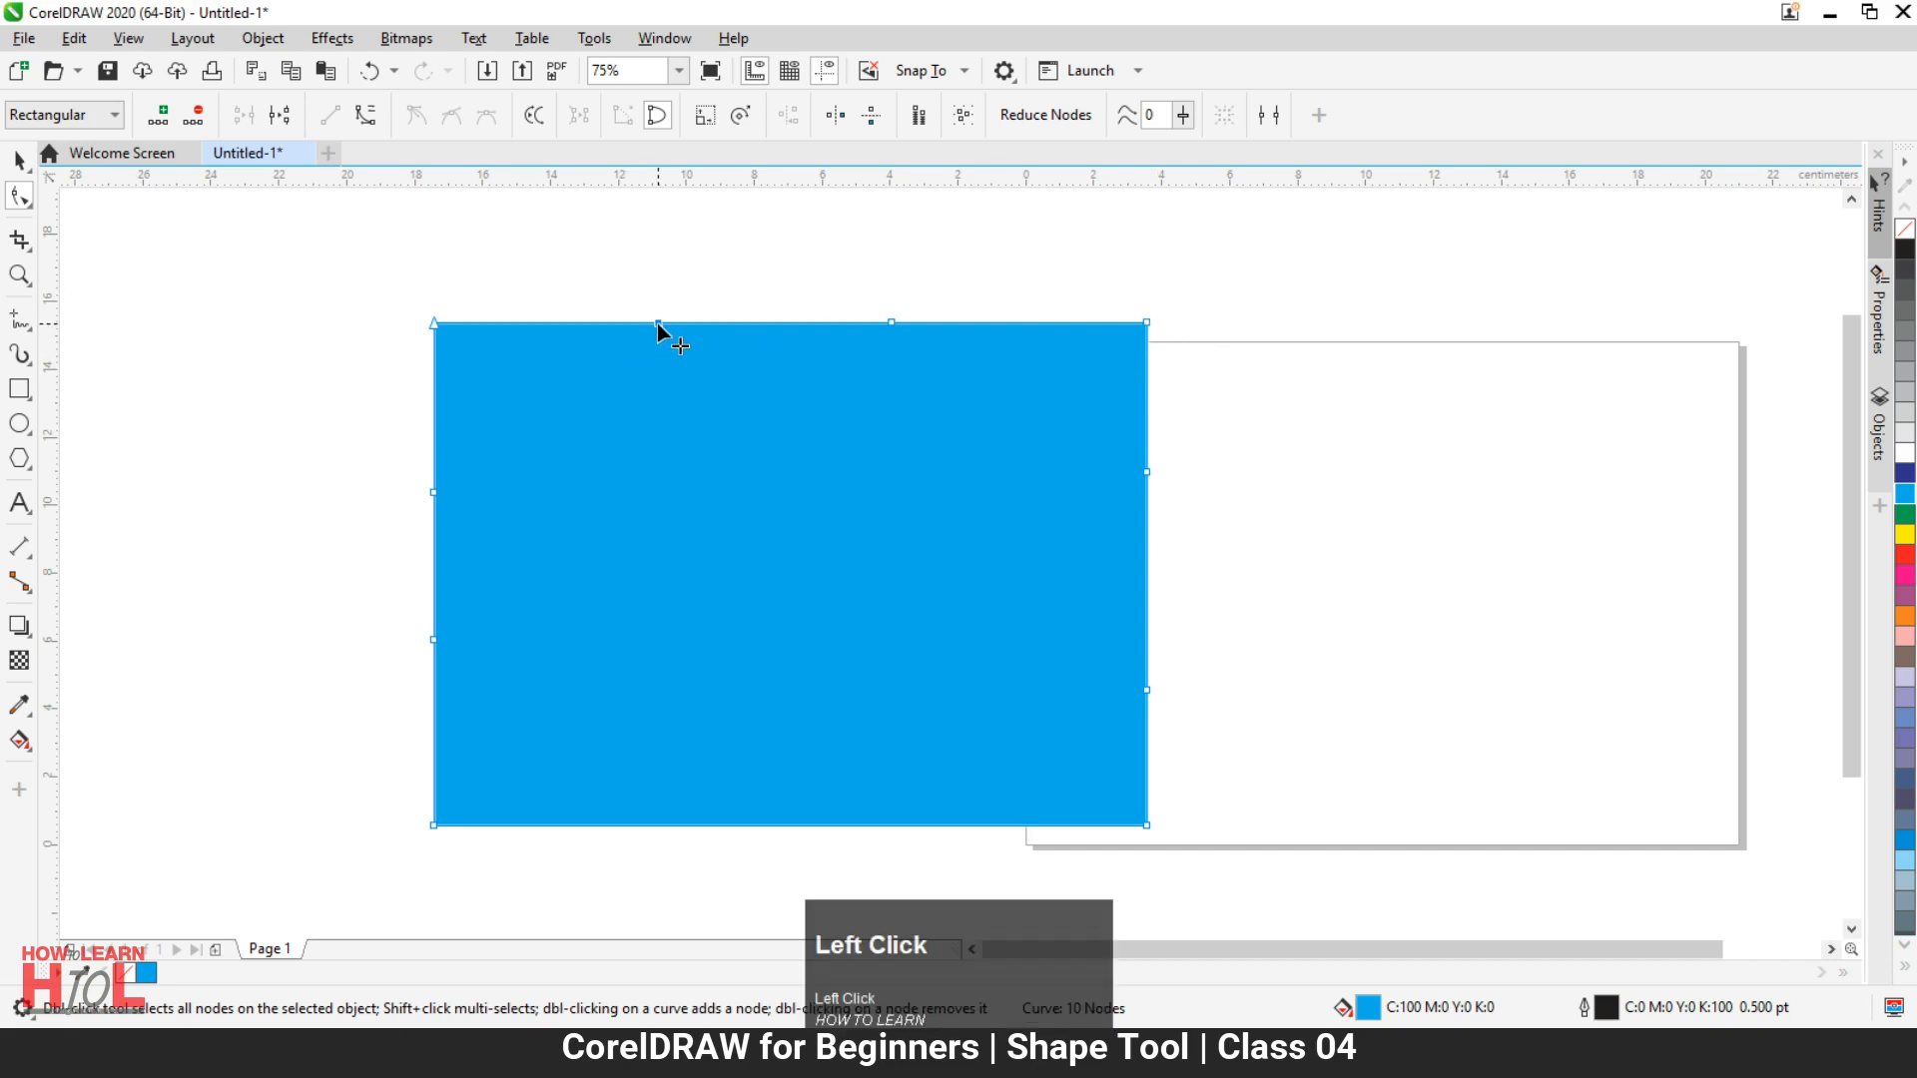
pyautogui.click(279, 115)
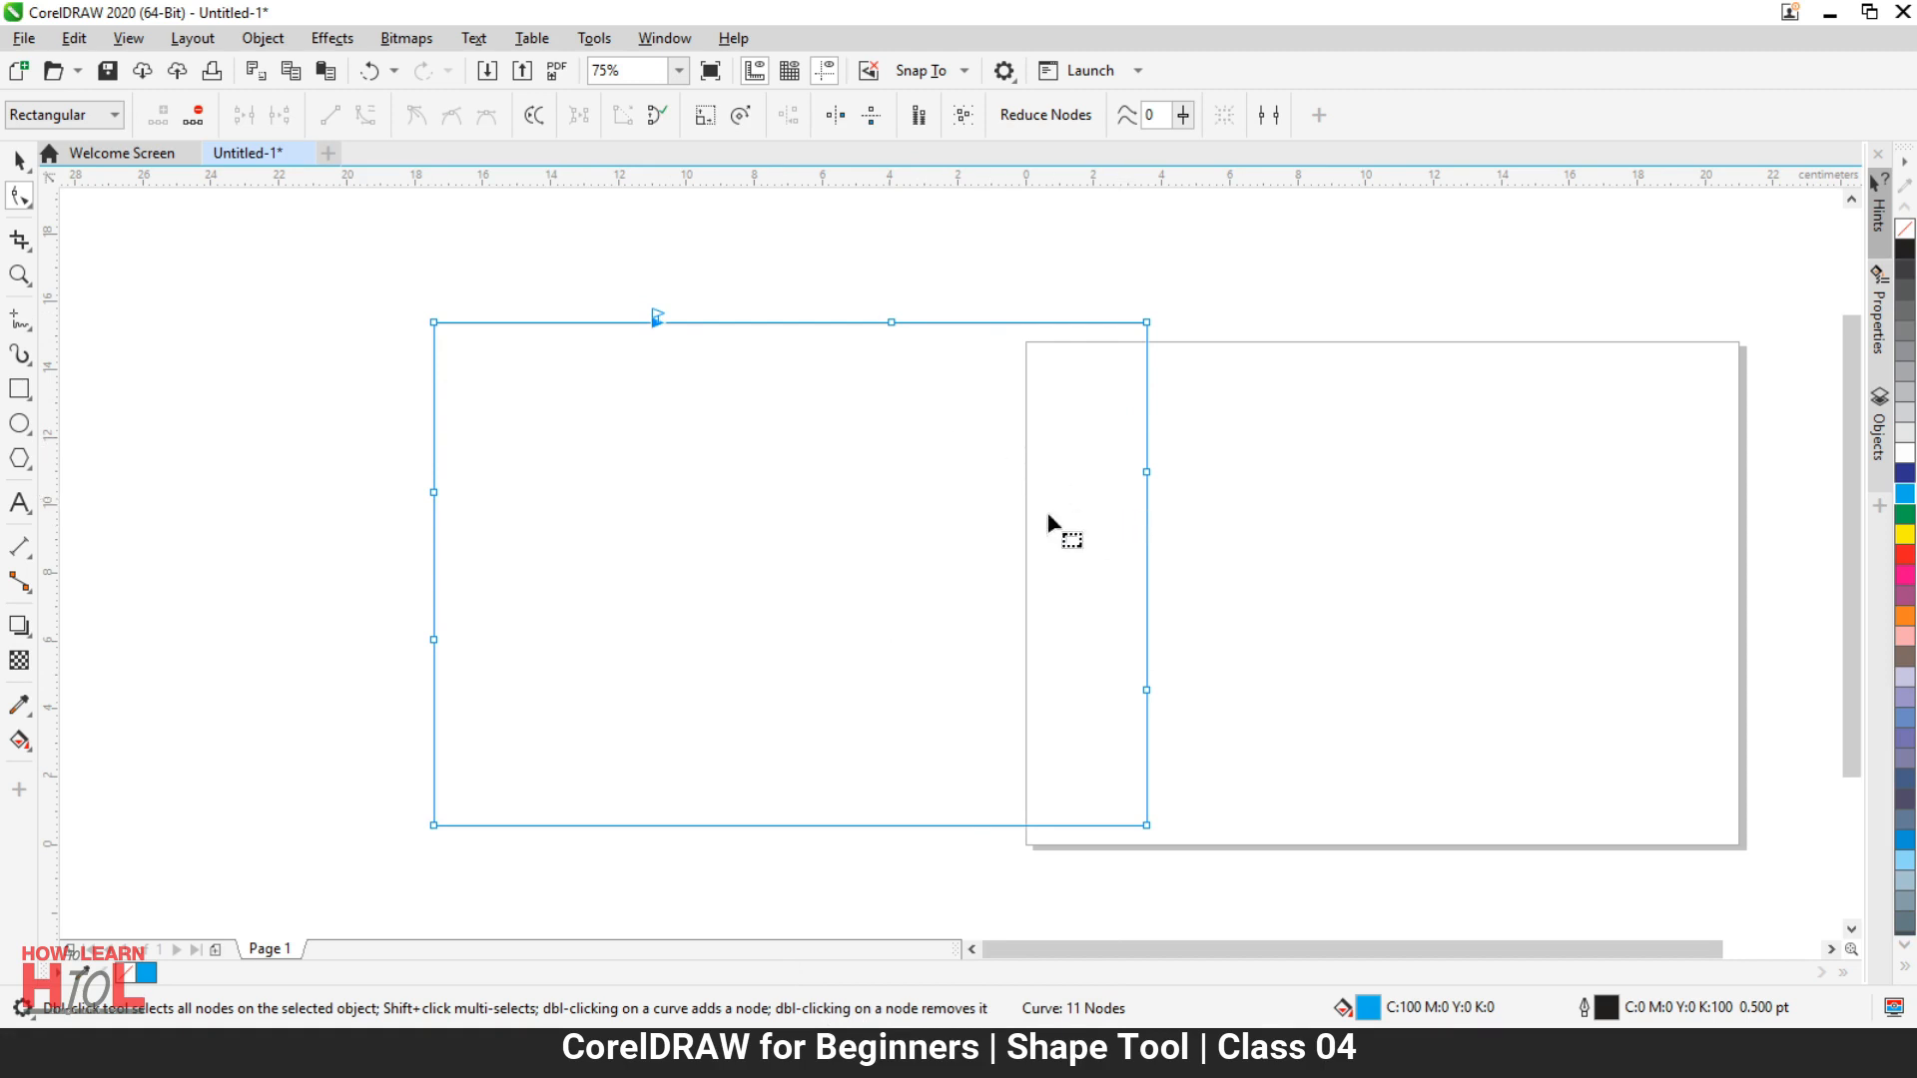
pyautogui.moveTo(655, 320); pyautogui.dragTo(659, 420)
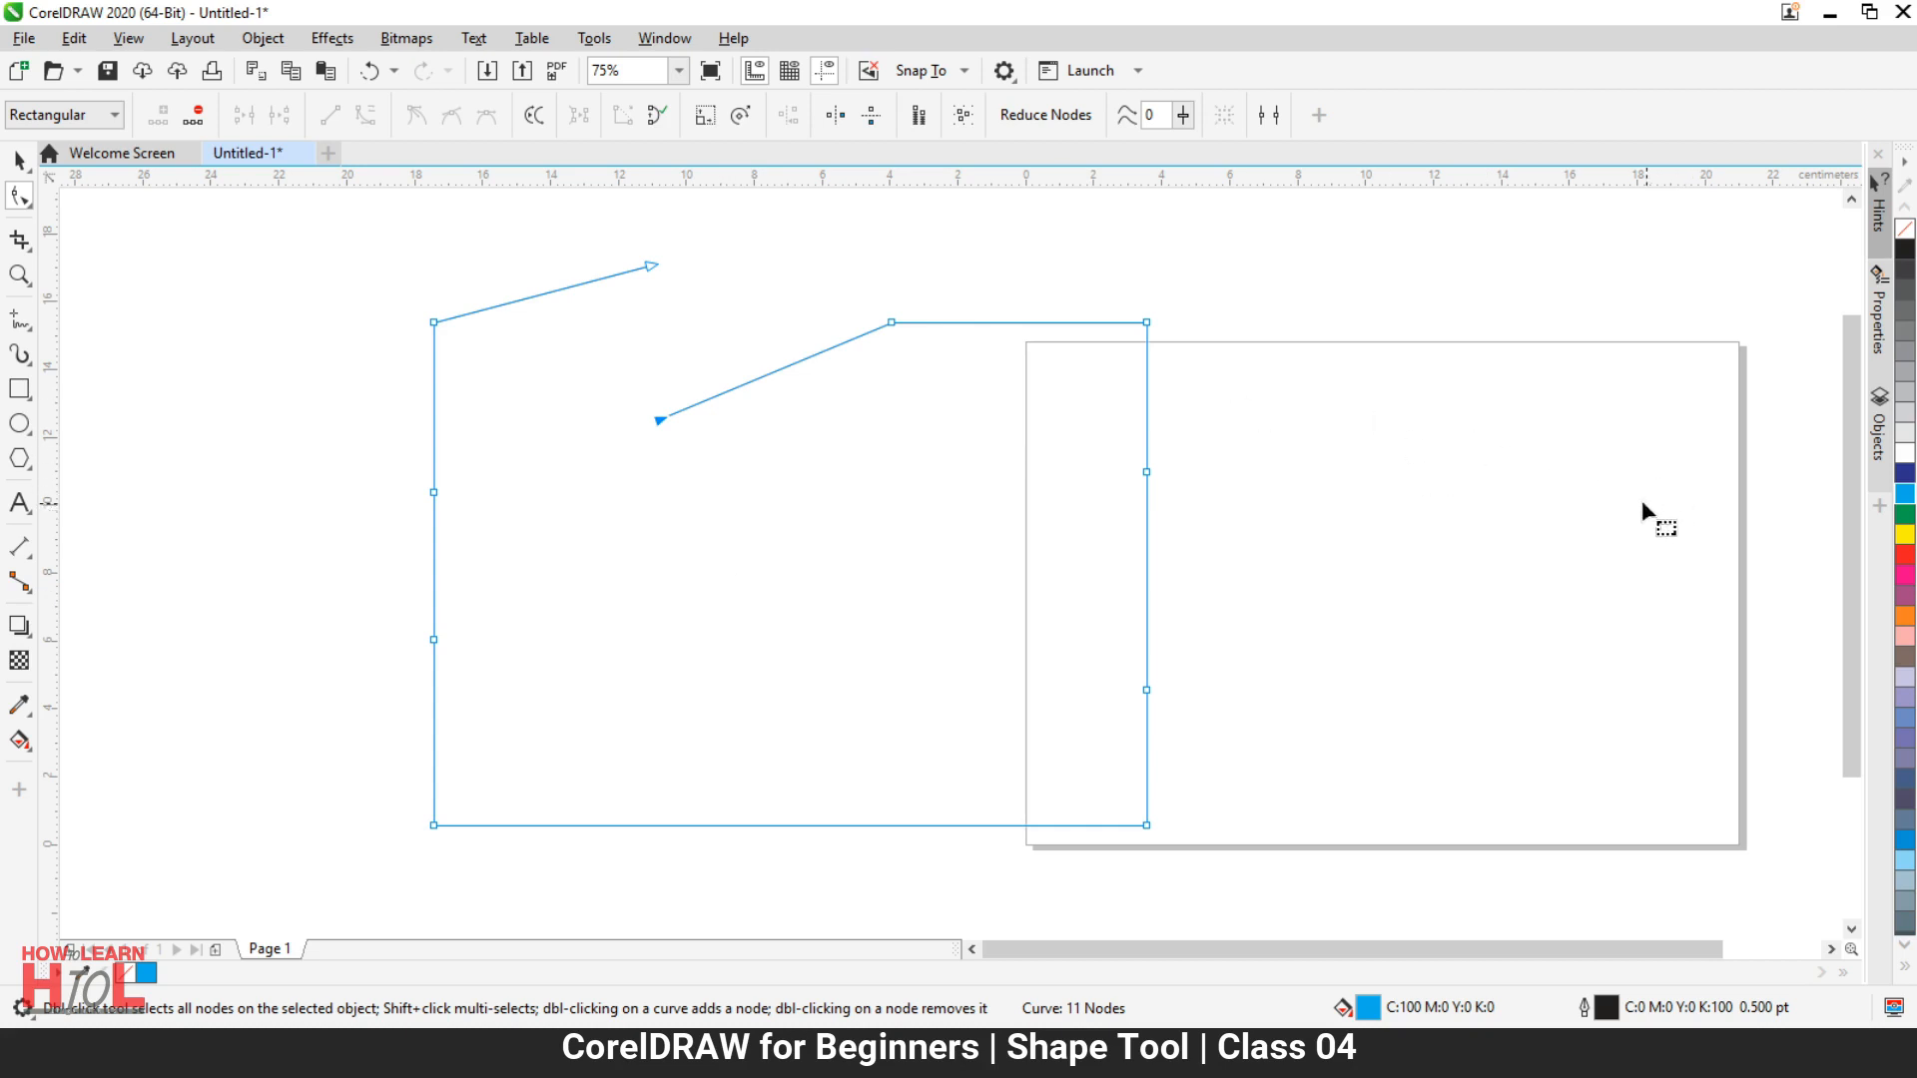
# Step: Set the open curve's fill to purple C:20 M:80 Y:0 K:20 and its outline to cyan C:100 M:0 Y:0 K:0
pyautogui.click(1905, 494)
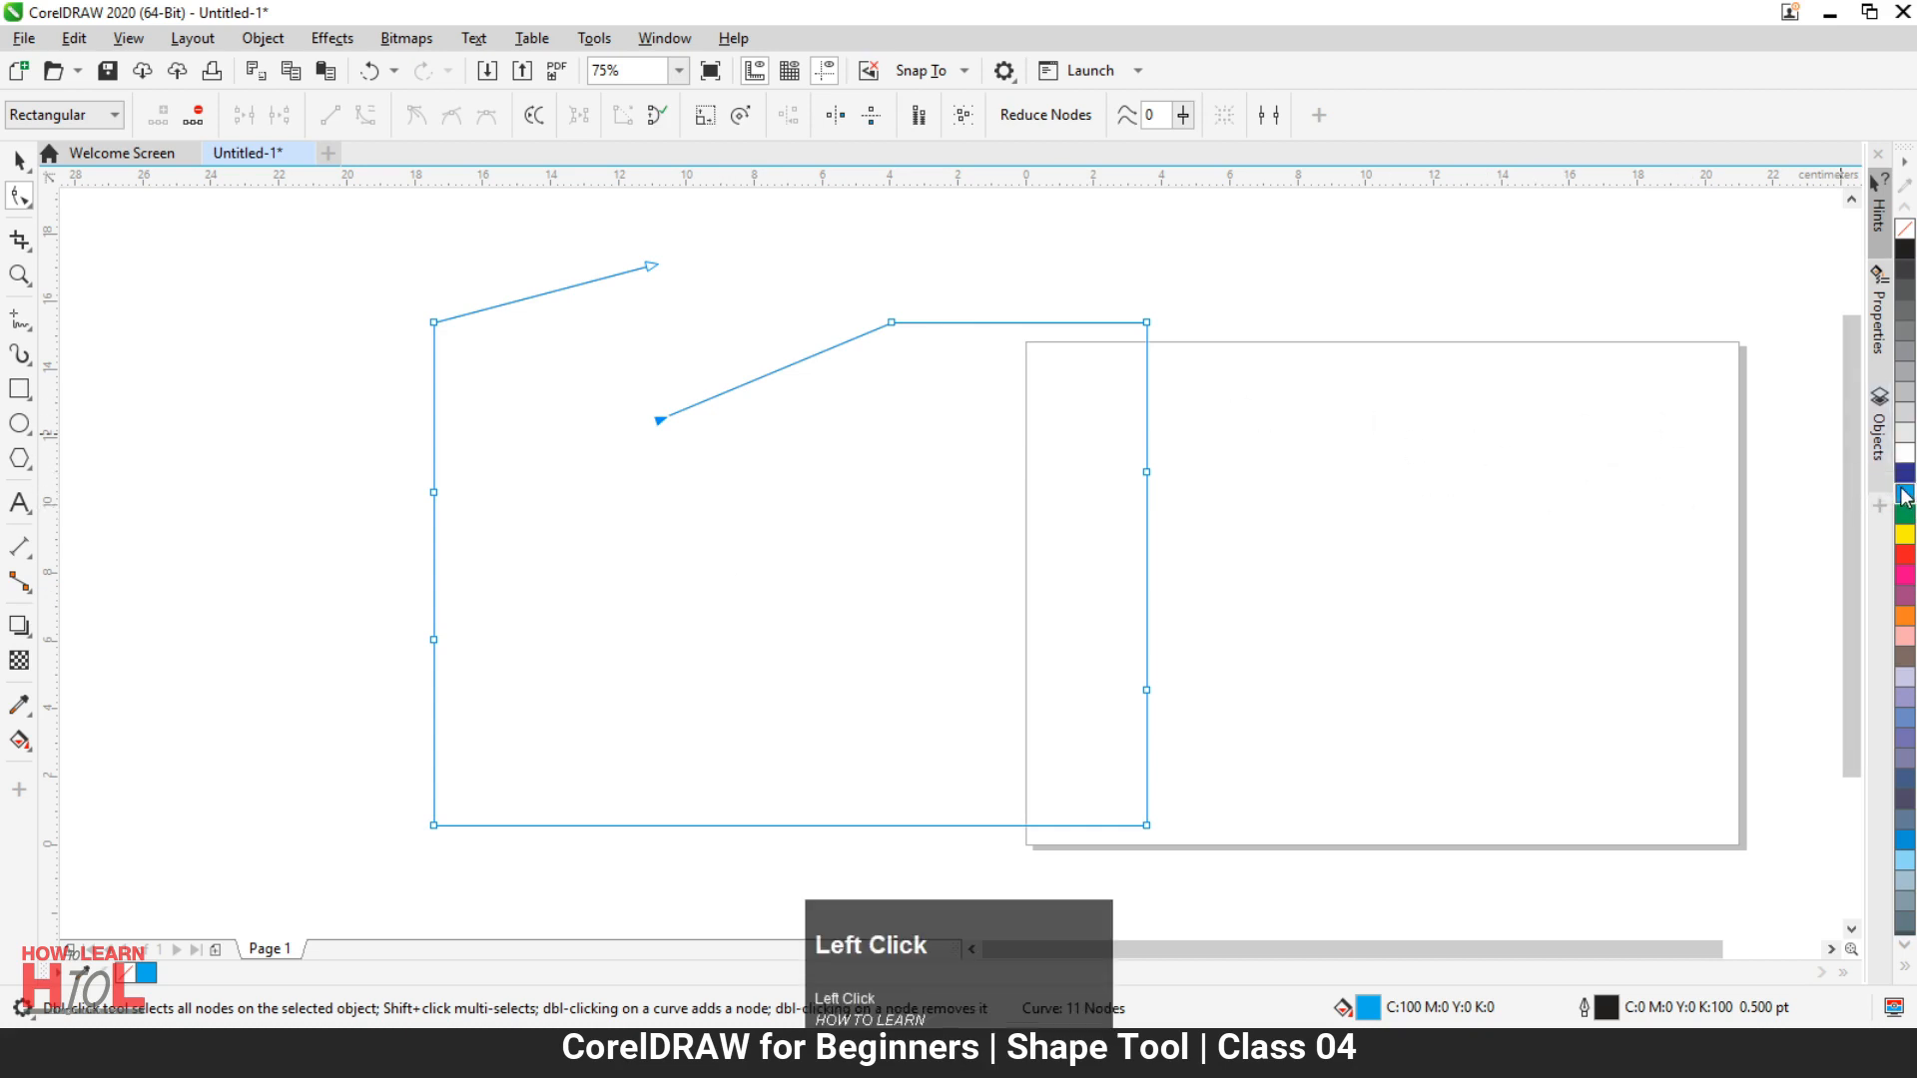
pyautogui.click(1907, 555)
pyautogui.click(1907, 598)
pyautogui.rightClick(1904, 494)
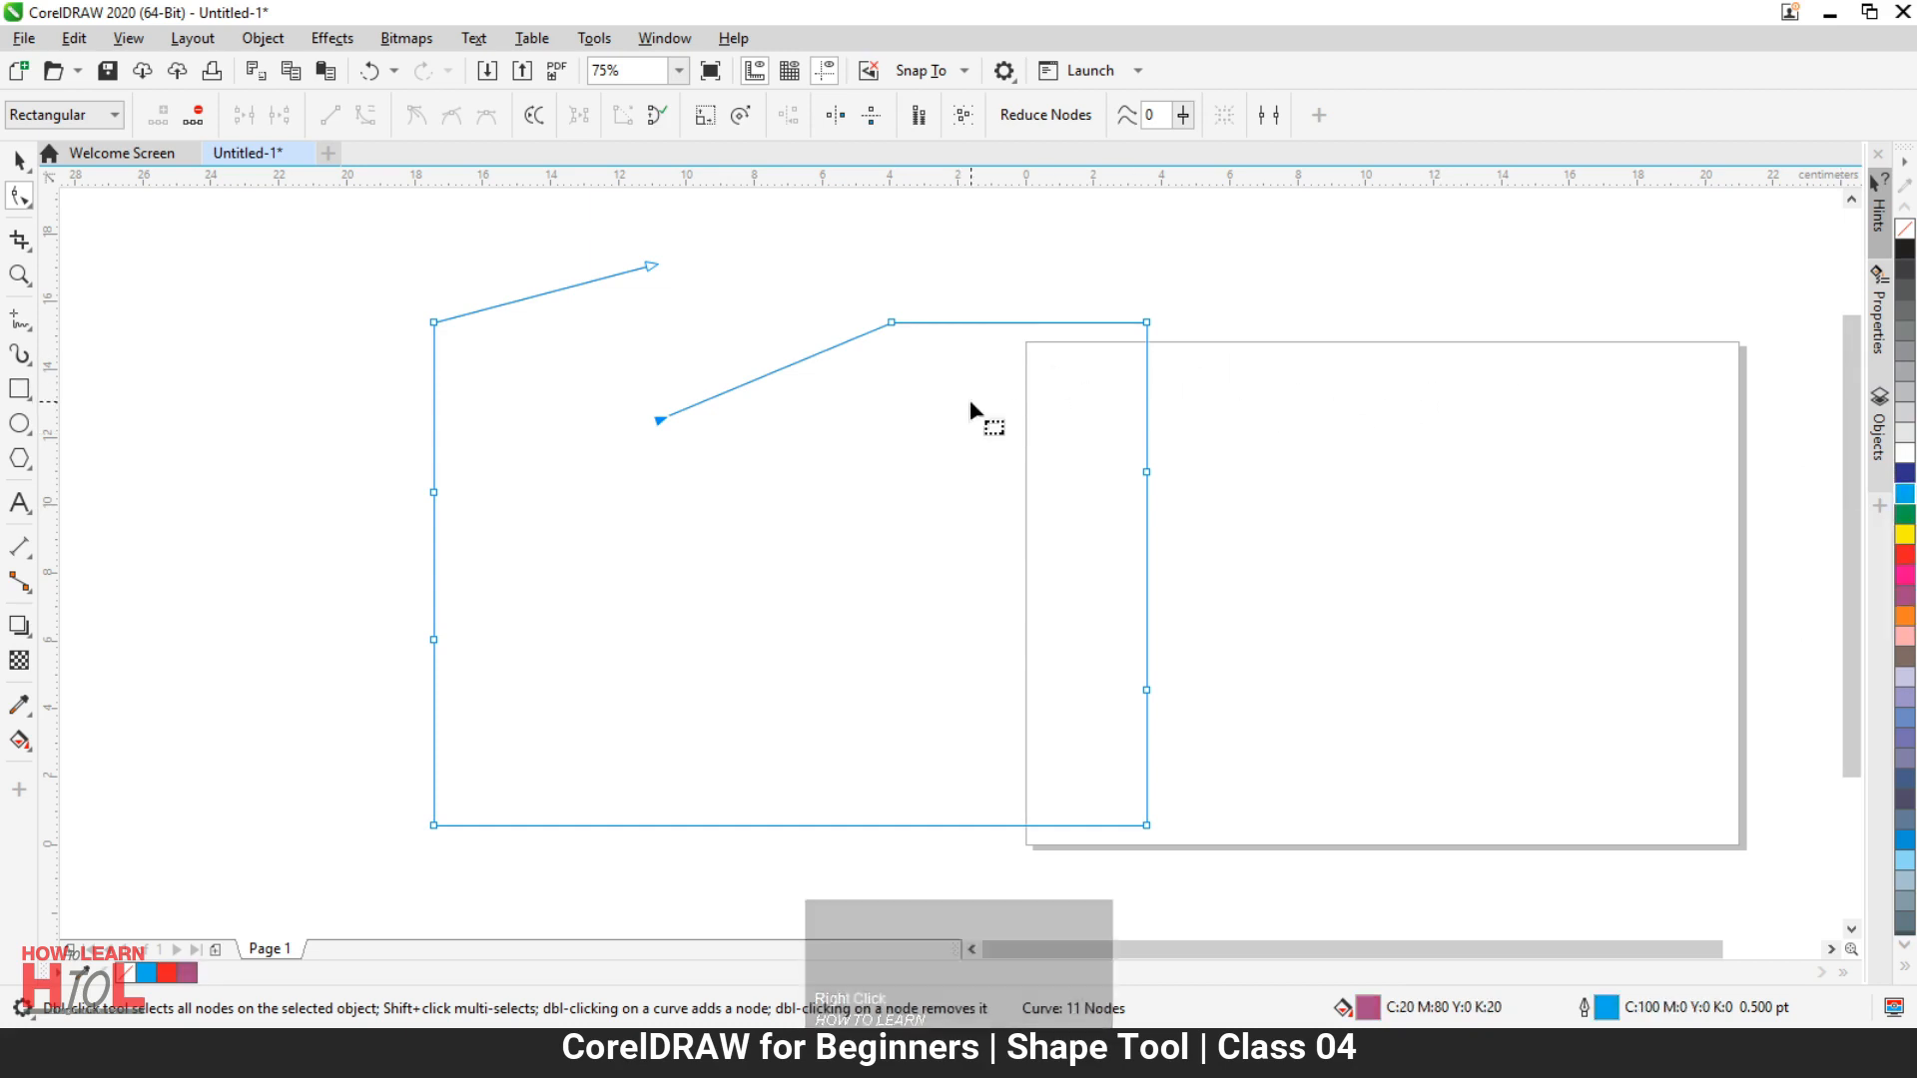
pyautogui.rightClick(1905, 494)
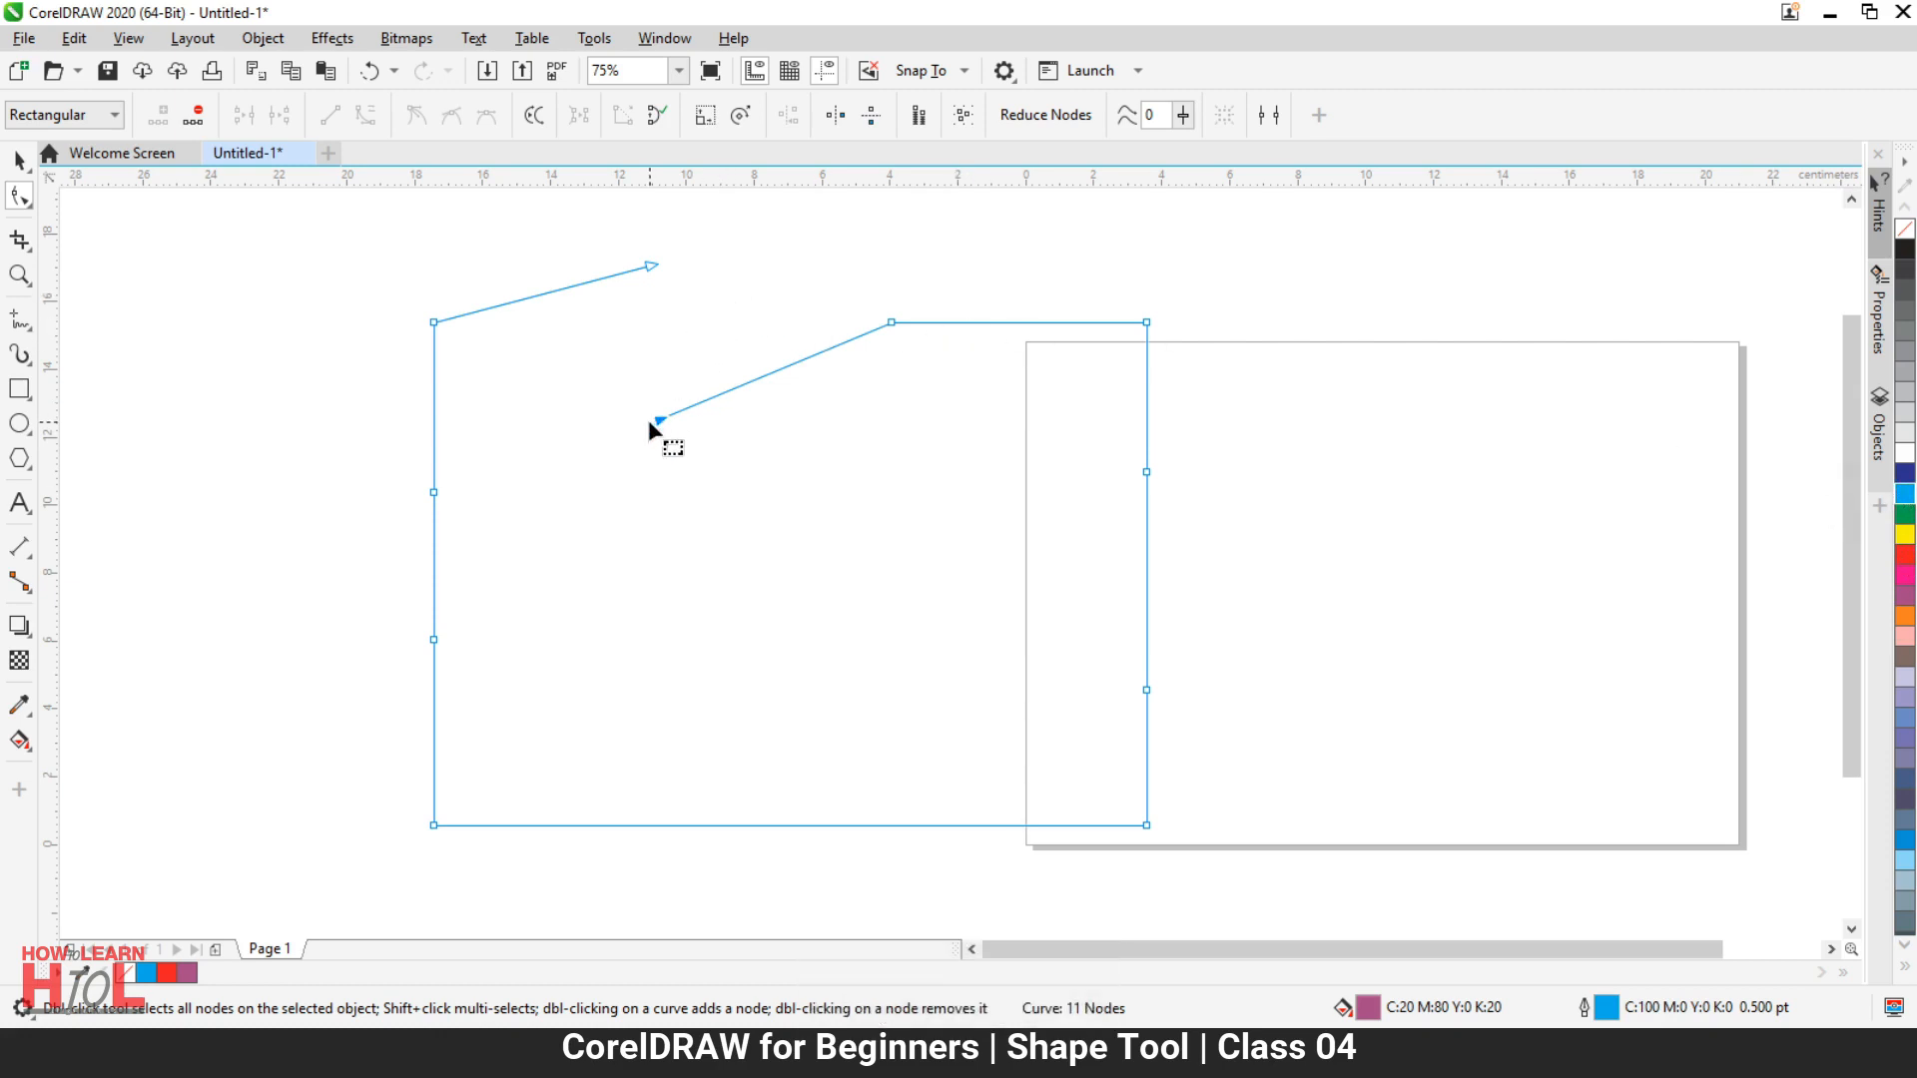
# Step: Try closing the open curve by moving its lower end node onto the upper one, and undo the move
pyautogui.moveTo(659, 420); pyautogui.dragTo(651, 265)
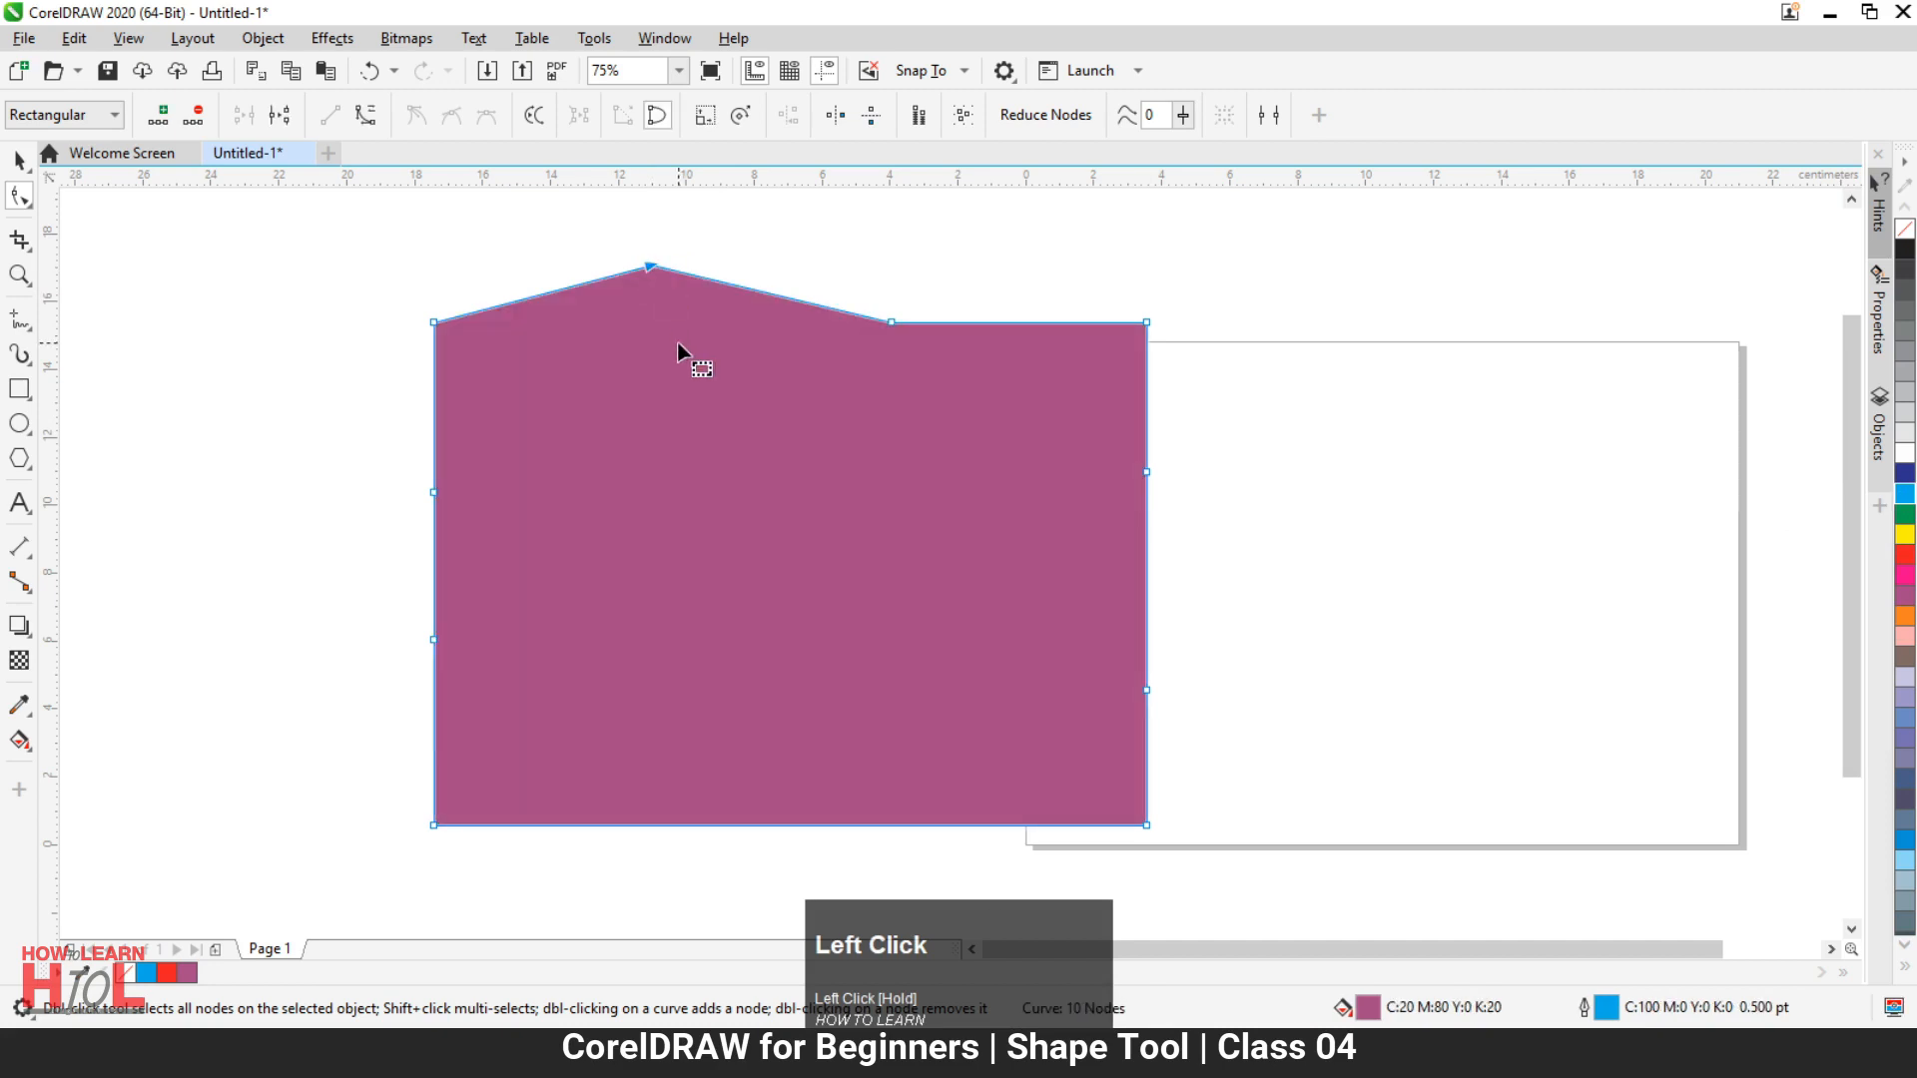
pyautogui.hotkey('ctrl', 'z')
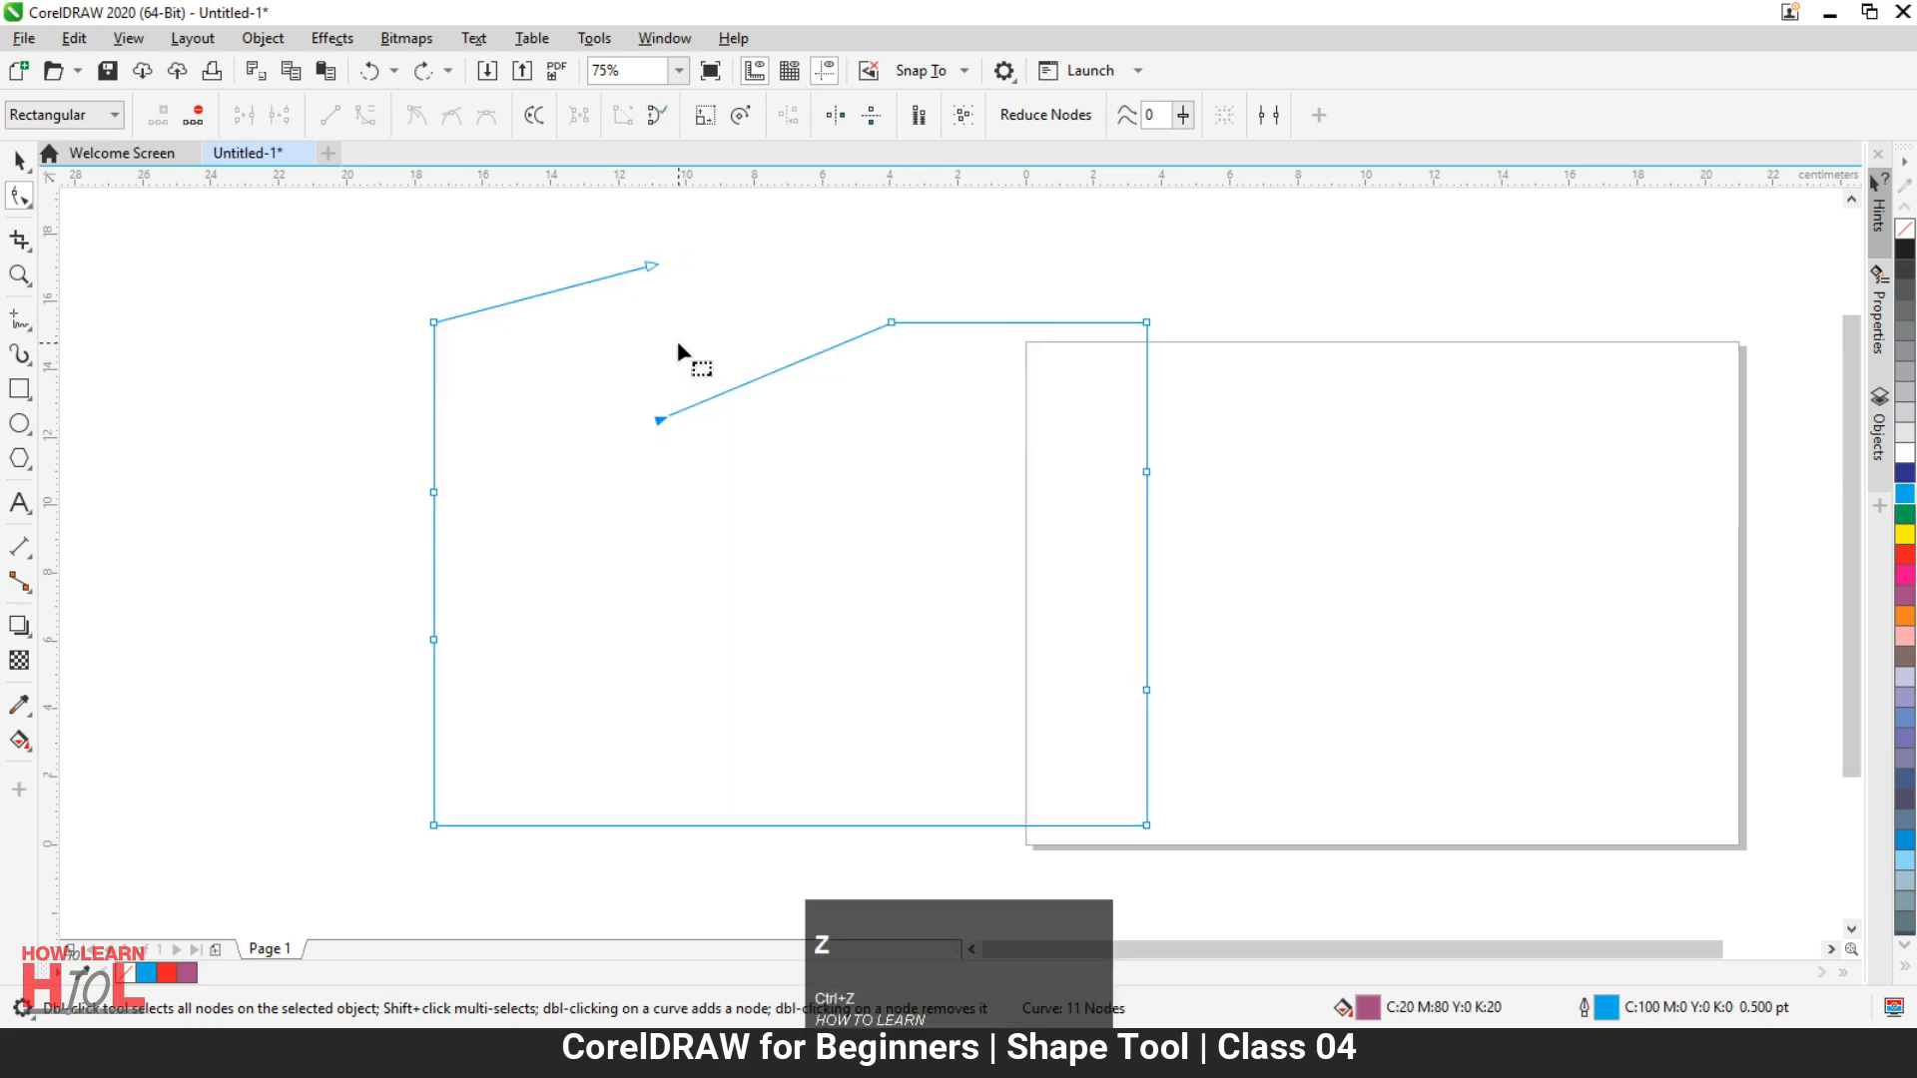
# Step: Select all nodes, close the curve with Join Nodes, and fill the shape with green C:100 M:0 Y:100 K:0
pyautogui.keyDown('shift'); pyautogui.click(652, 266); pyautogui.keyUp('shift')
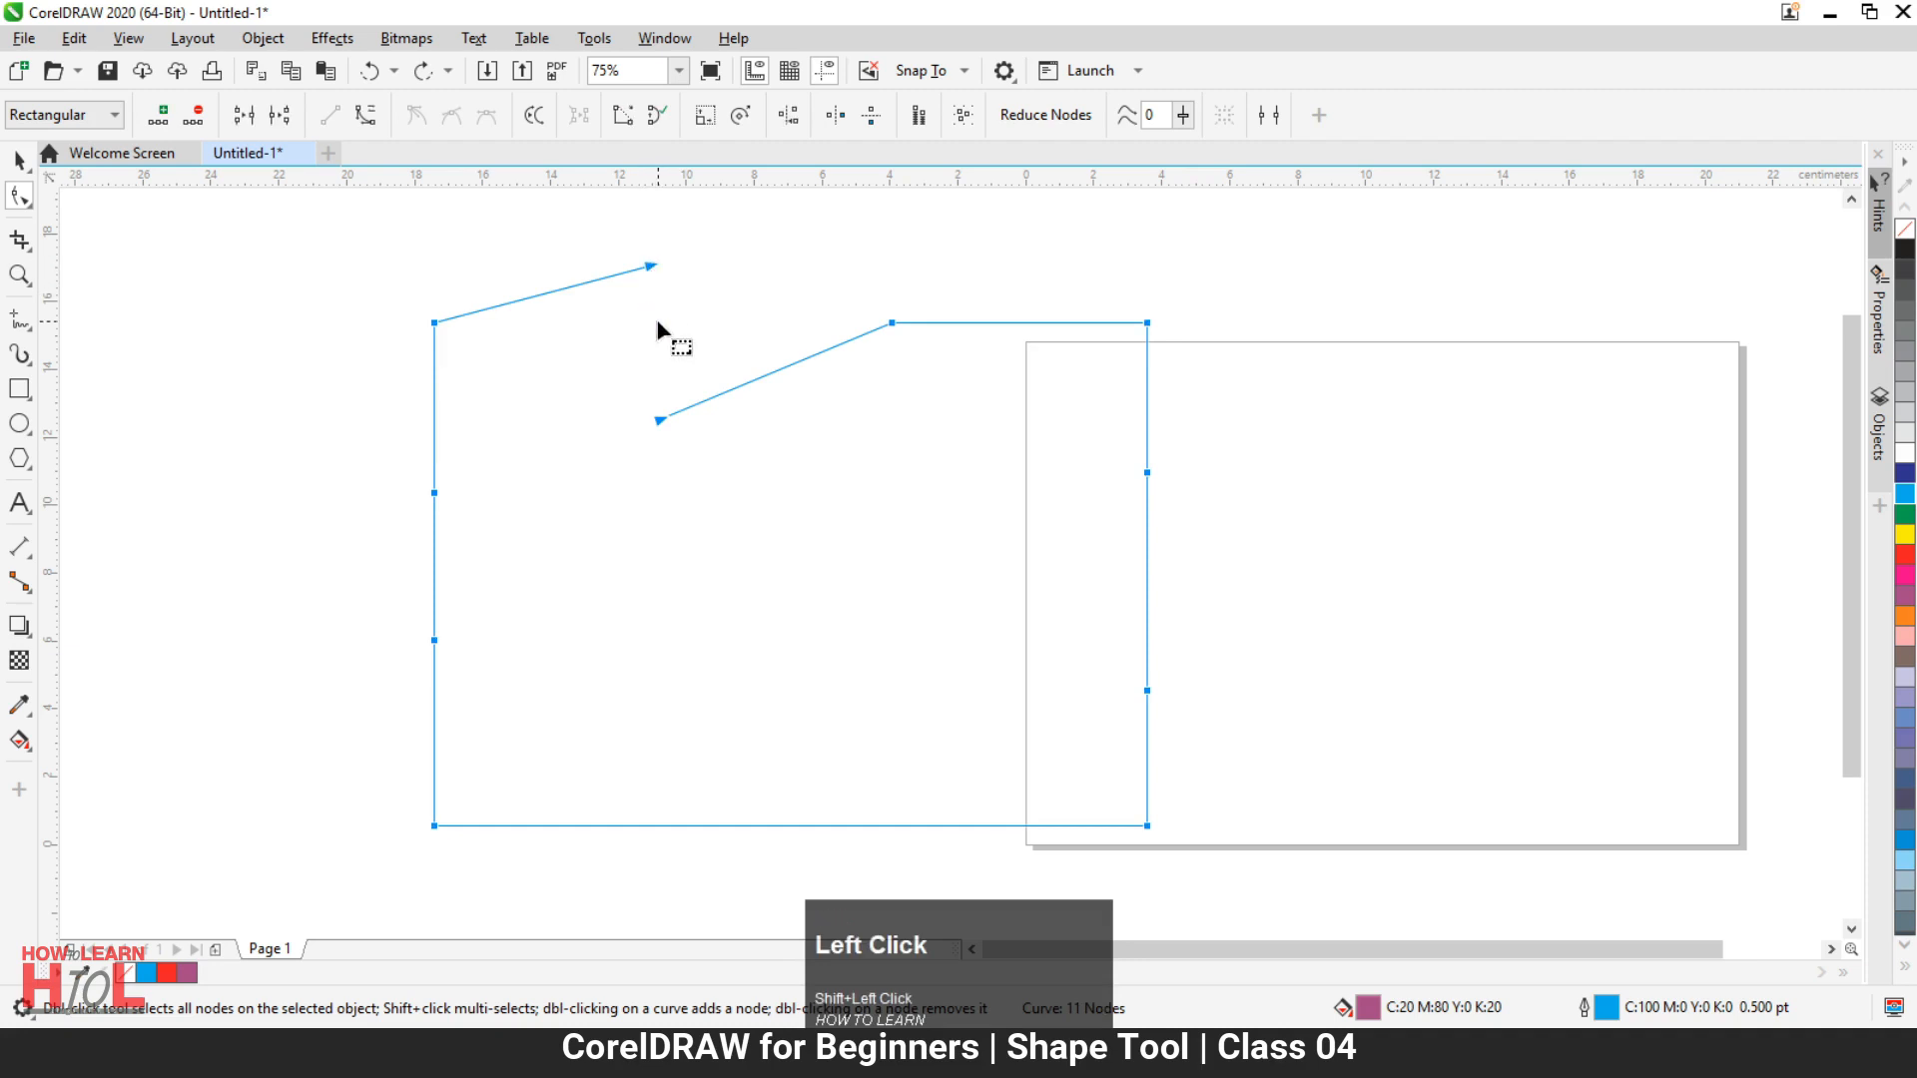
pyautogui.click(243, 115)
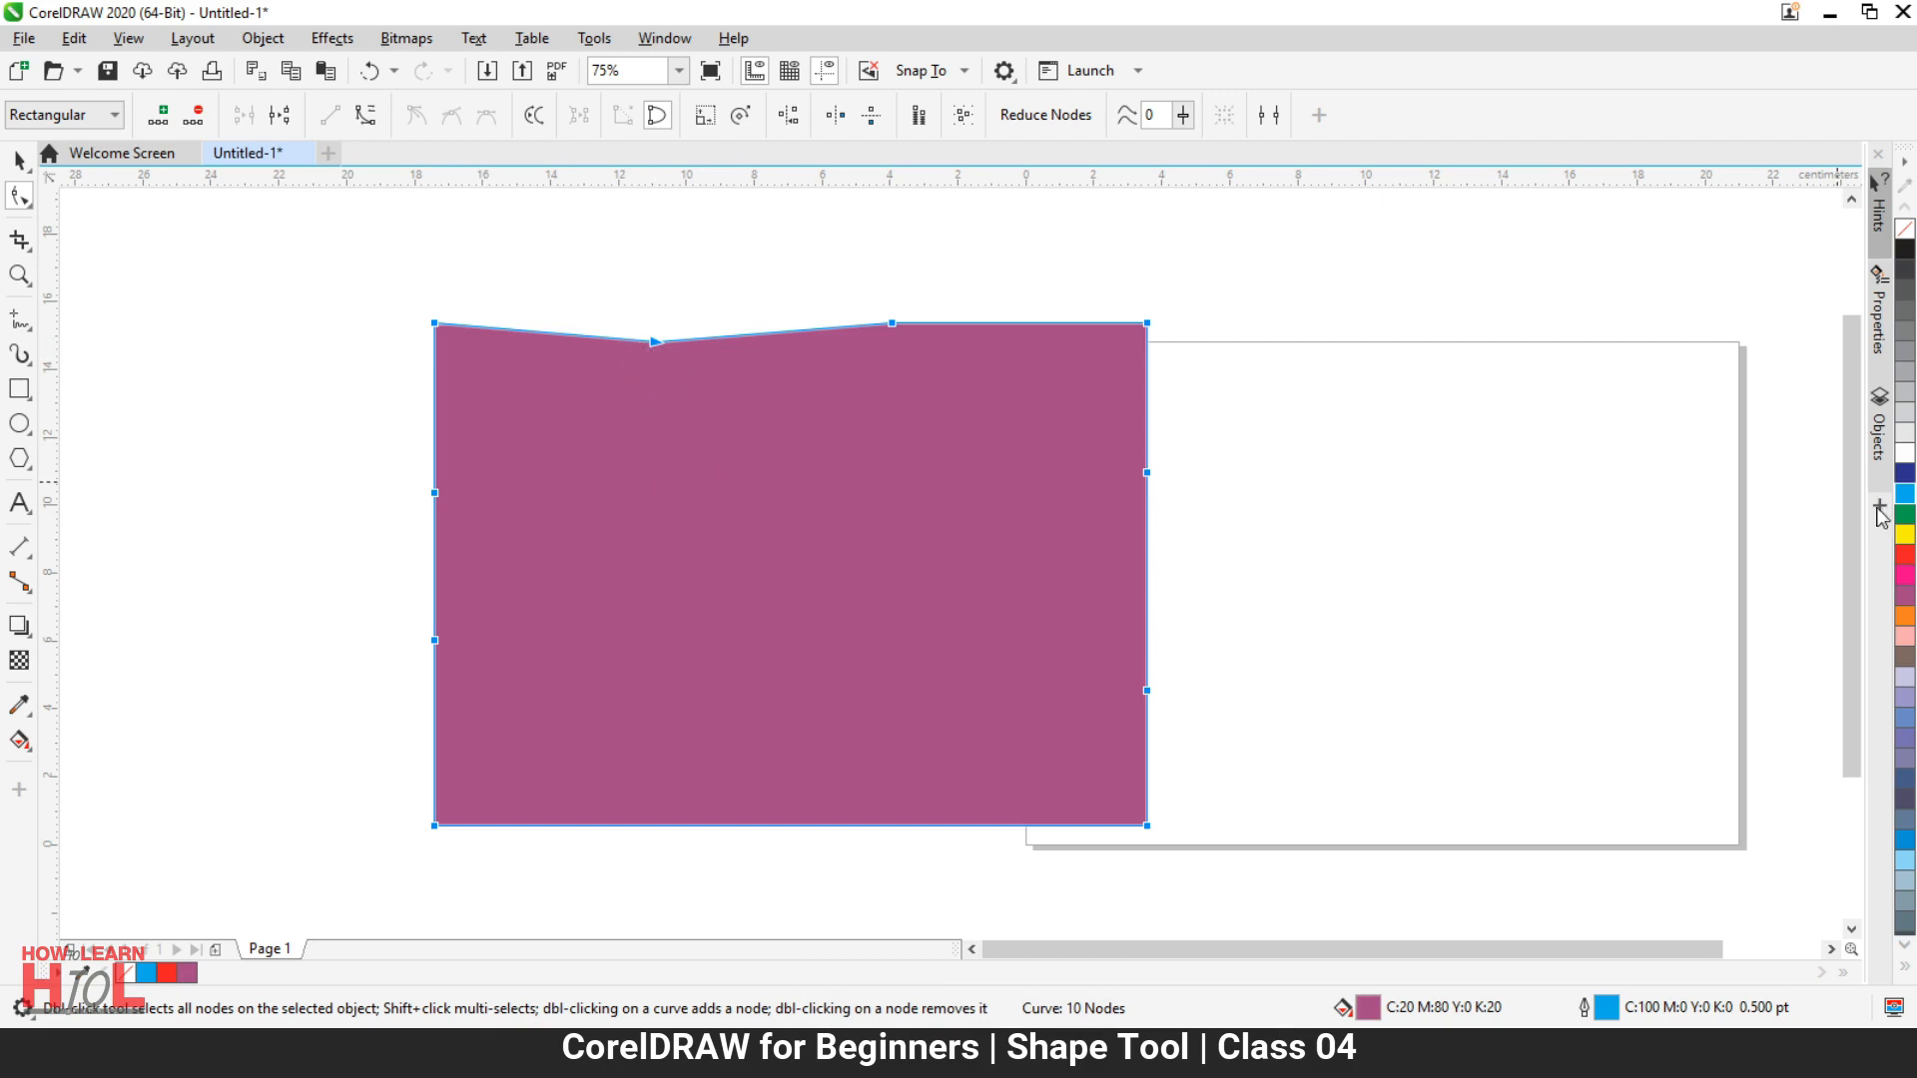
pyautogui.click(1905, 493)
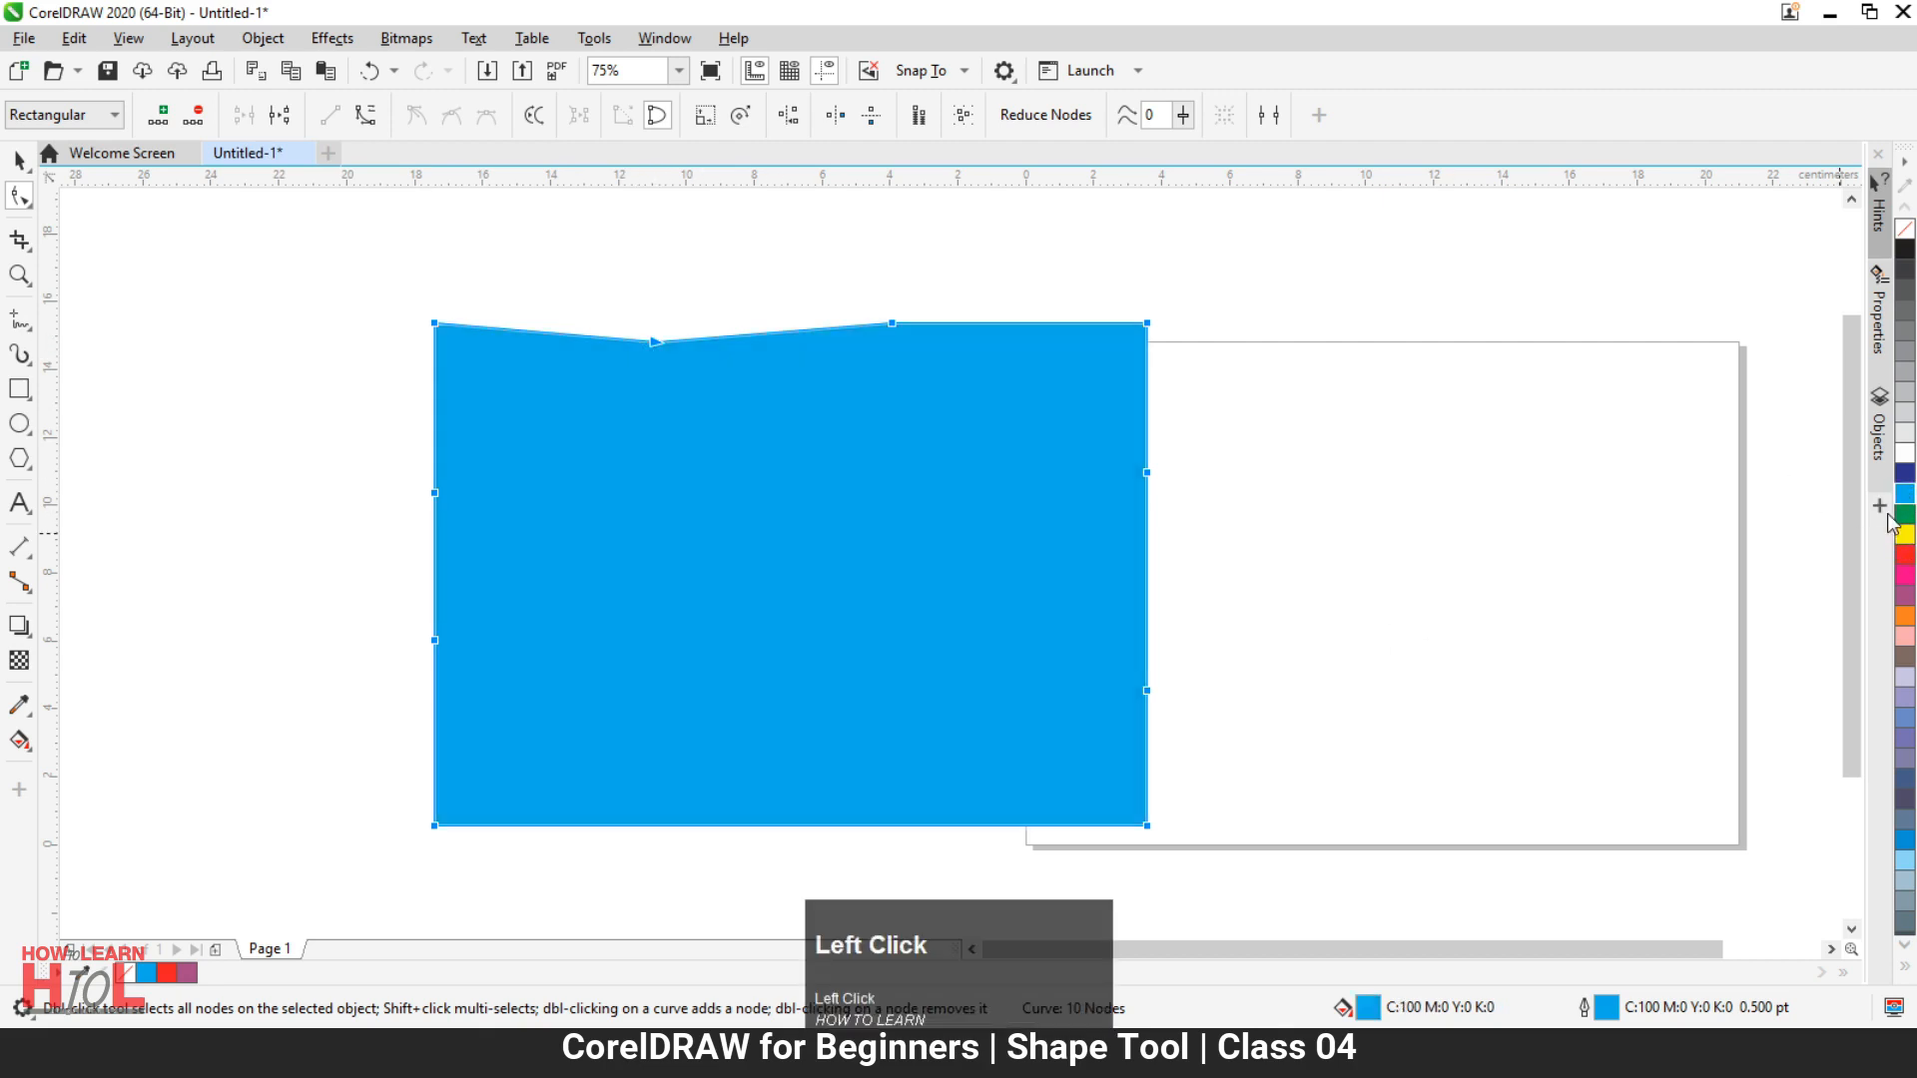
pyautogui.click(1905, 515)
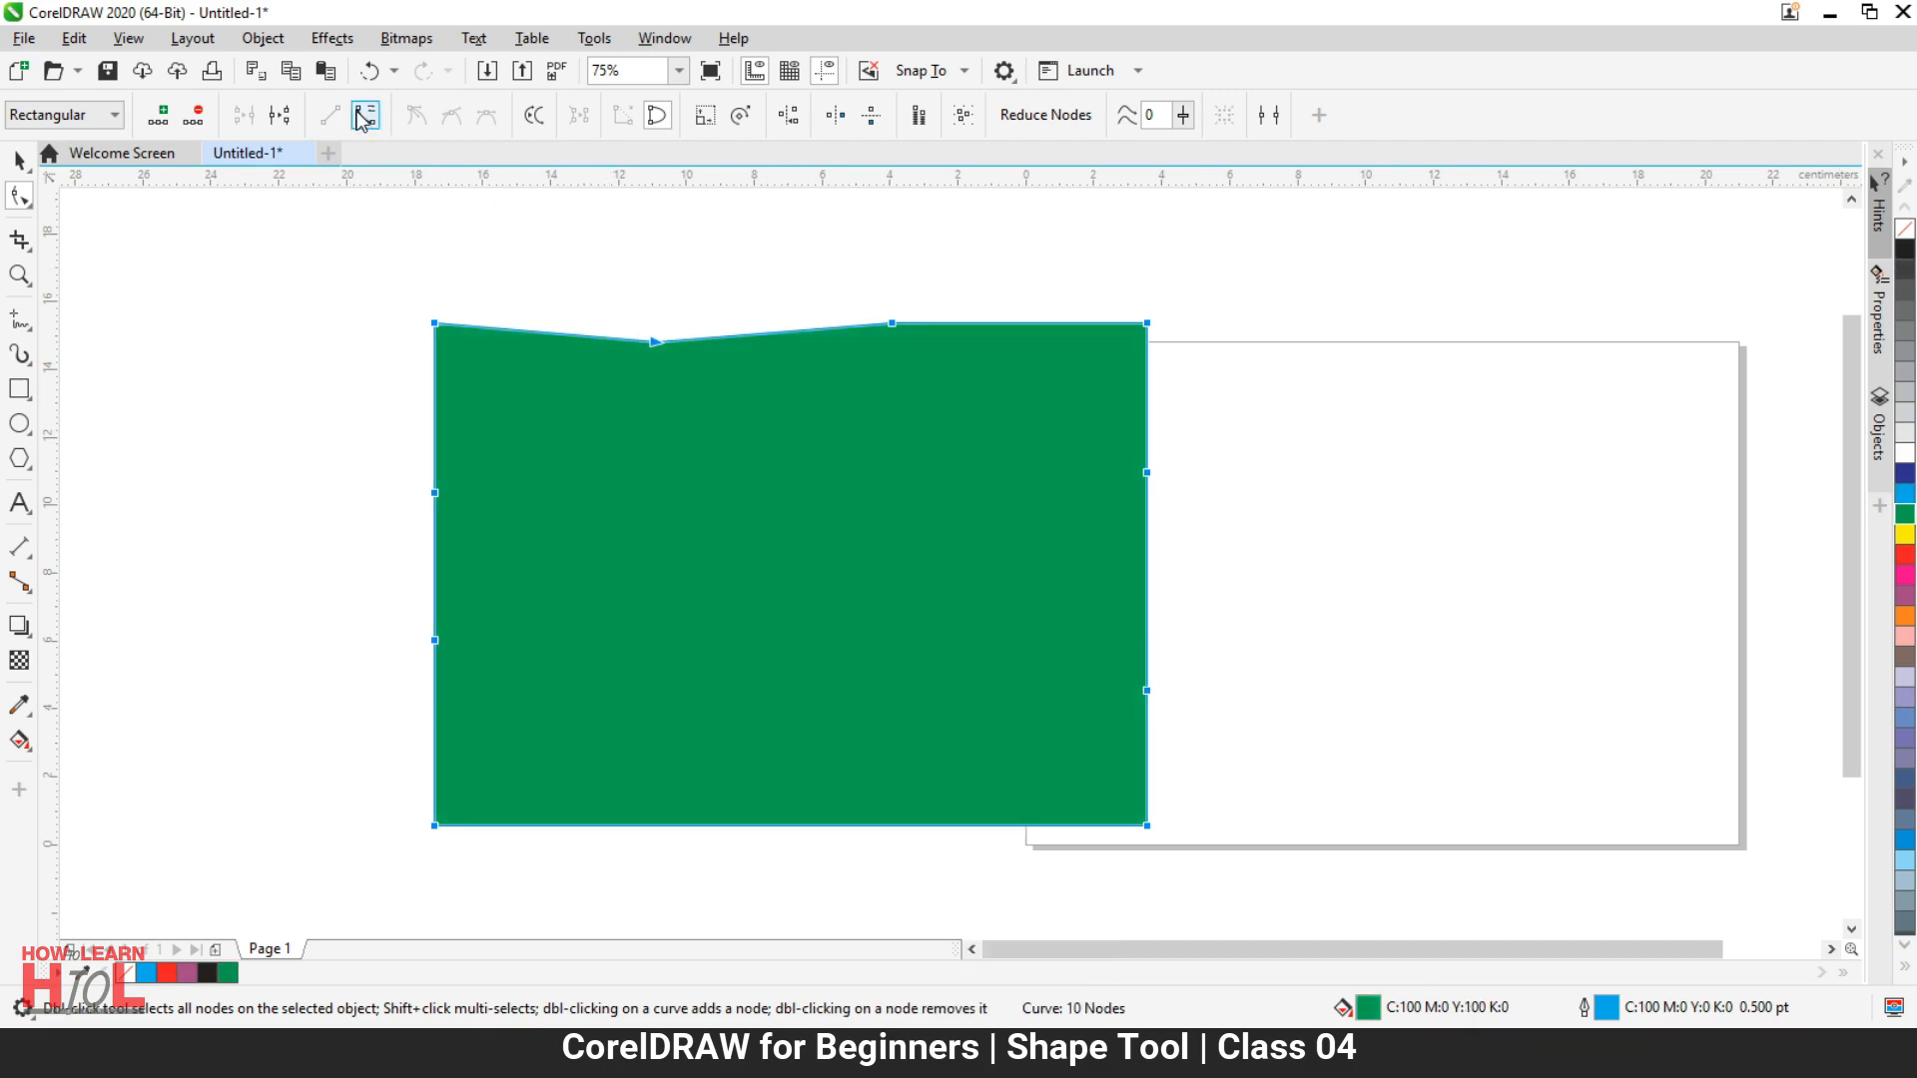
# Step: Convert the segment between the two added upper-edge nodes to a curve and bend its handles into an S-shaped wave
pyautogui.click(892, 326)
pyautogui.click(365, 115)
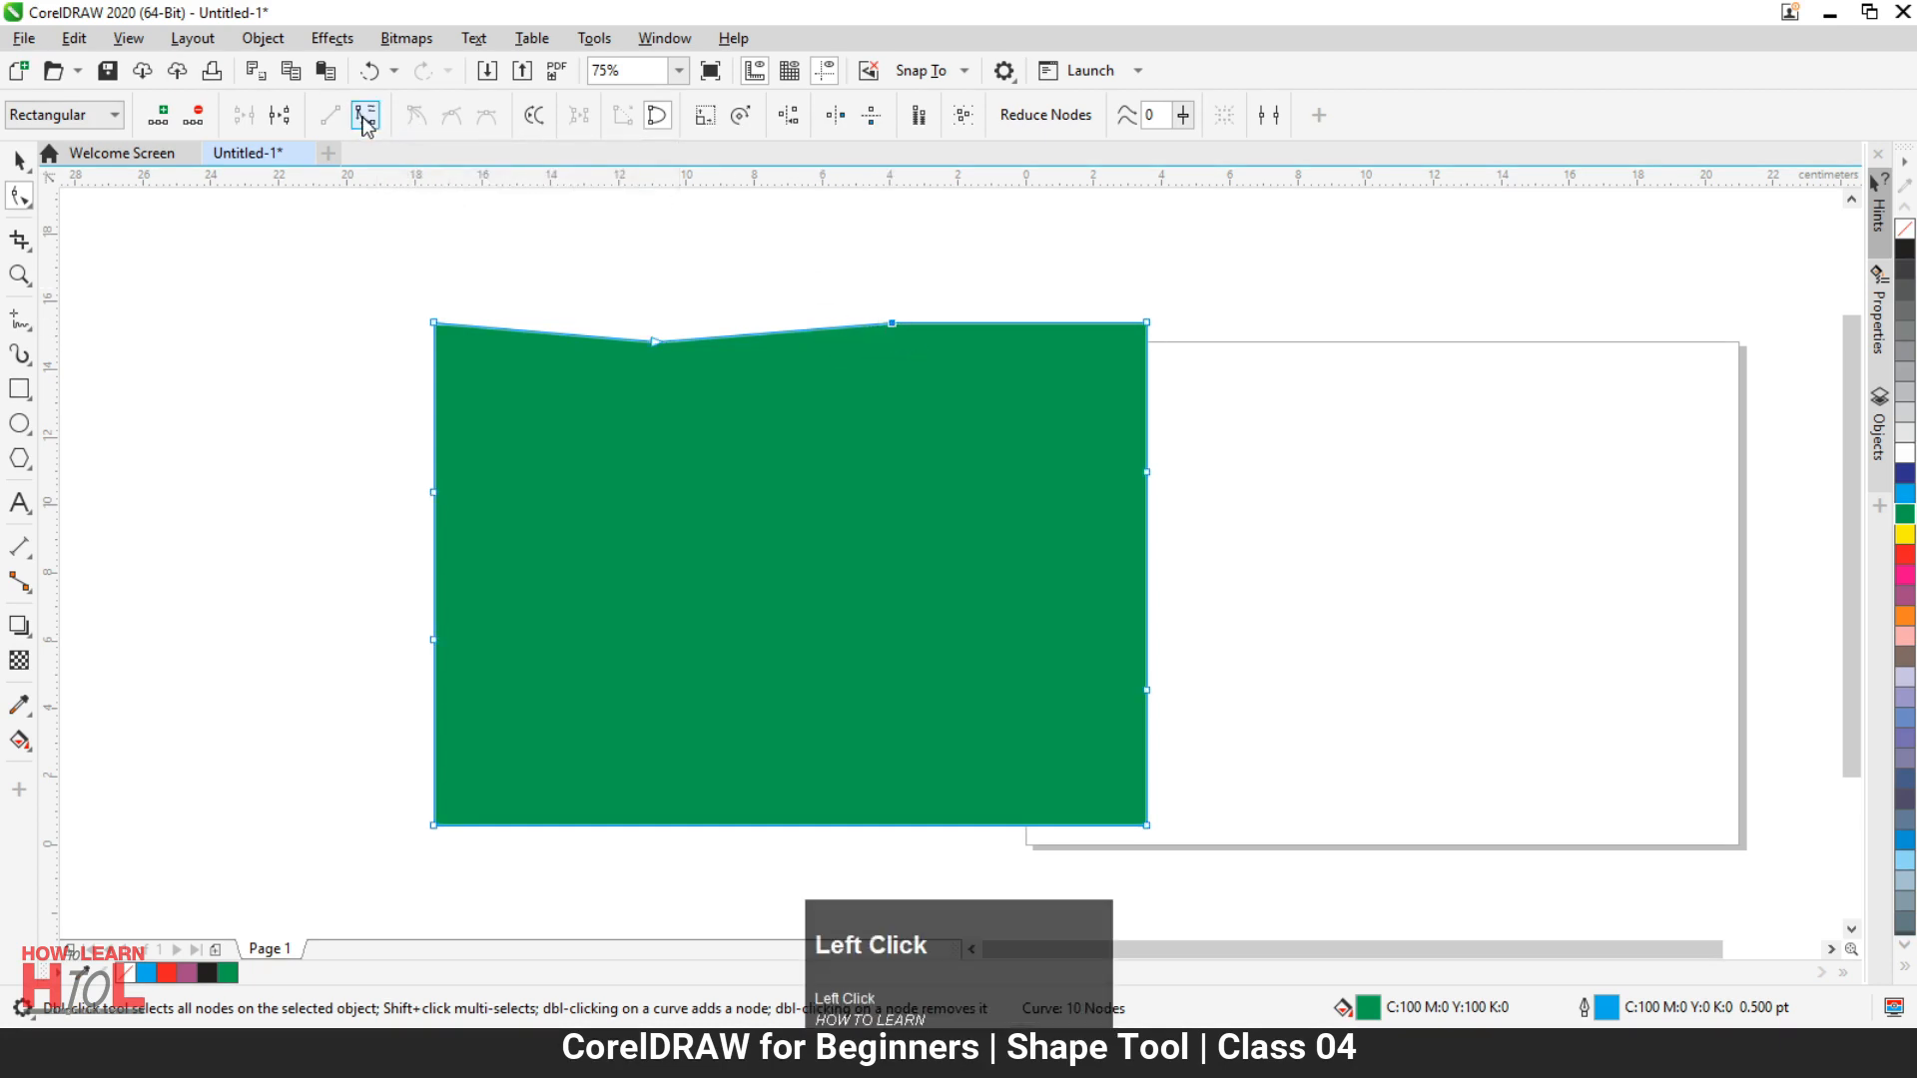
pyautogui.moveTo(816, 331); pyautogui.dragTo(809, 259)
pyautogui.moveTo(733, 336); pyautogui.dragTo(771, 457)
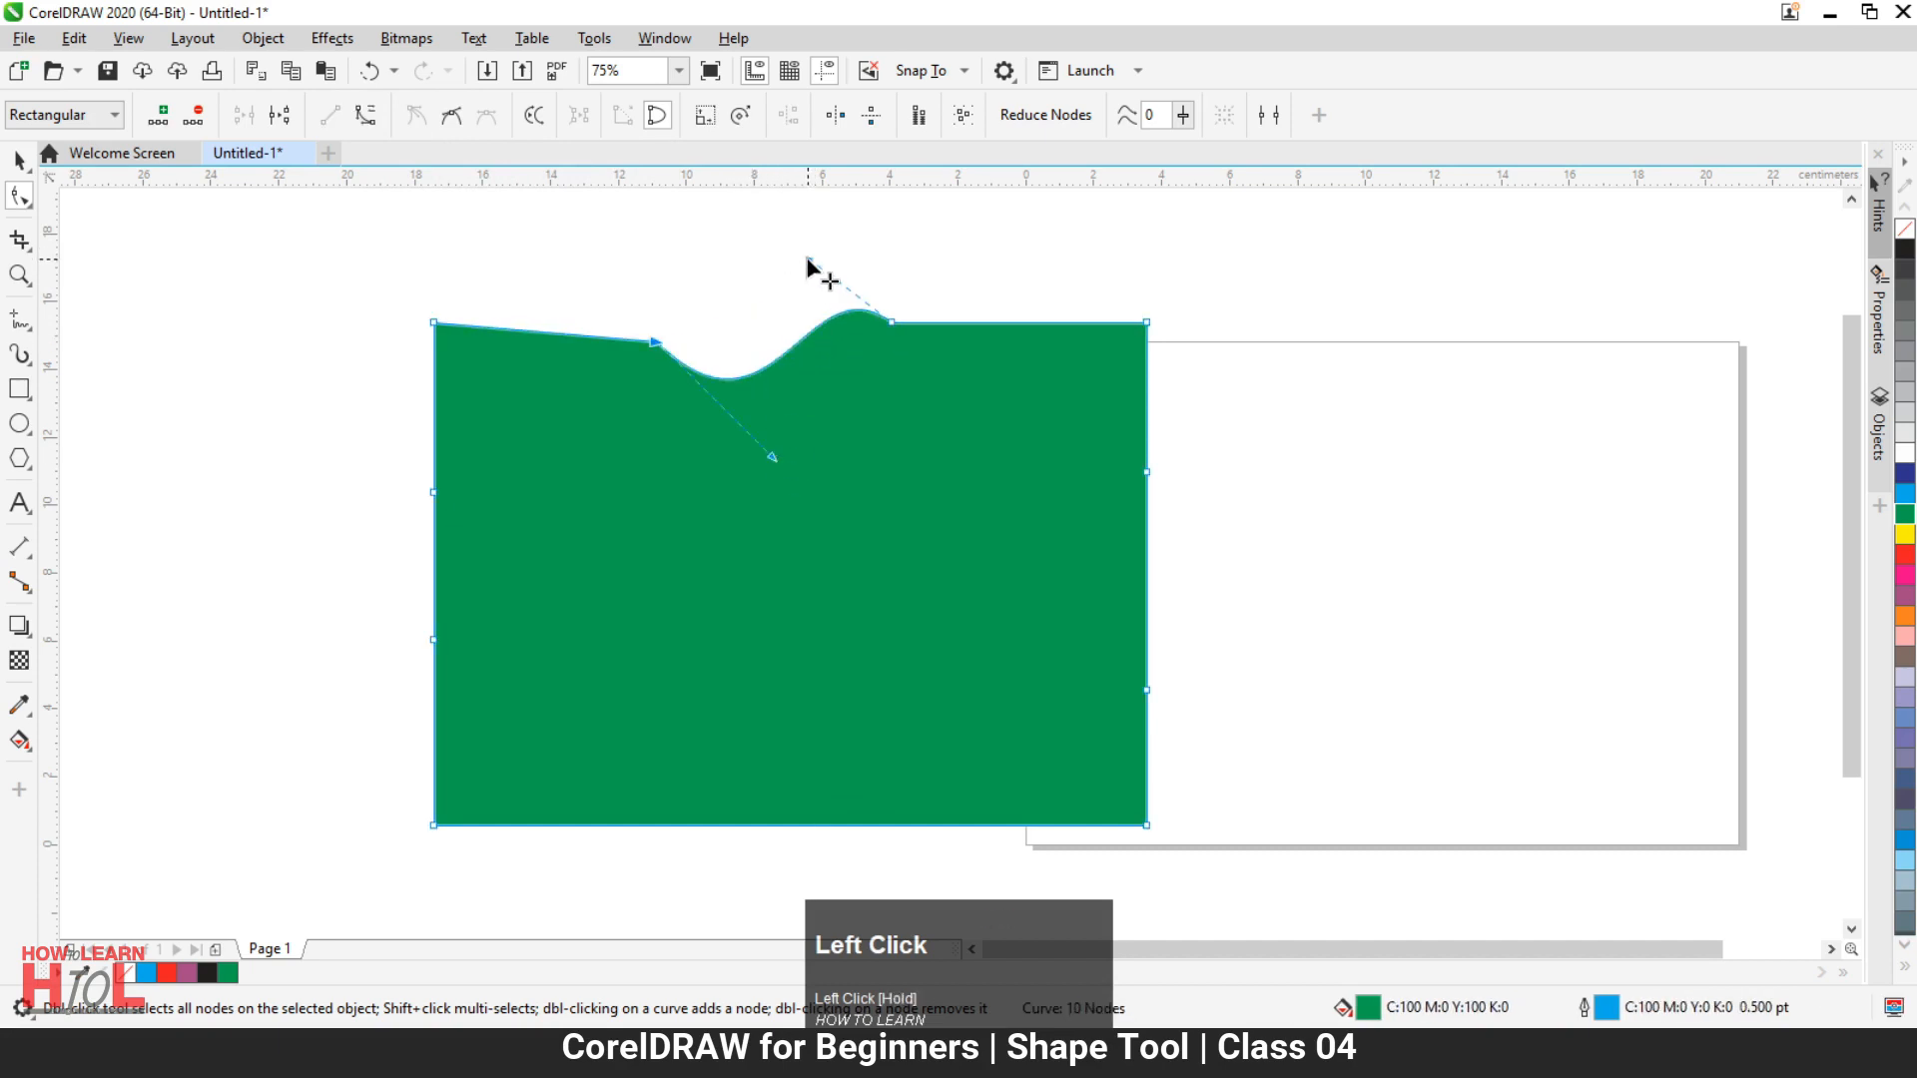
# Step: Convert the wavy segment back to a straight line and remove the two added nodes from the upper edge
pyautogui.click(893, 326)
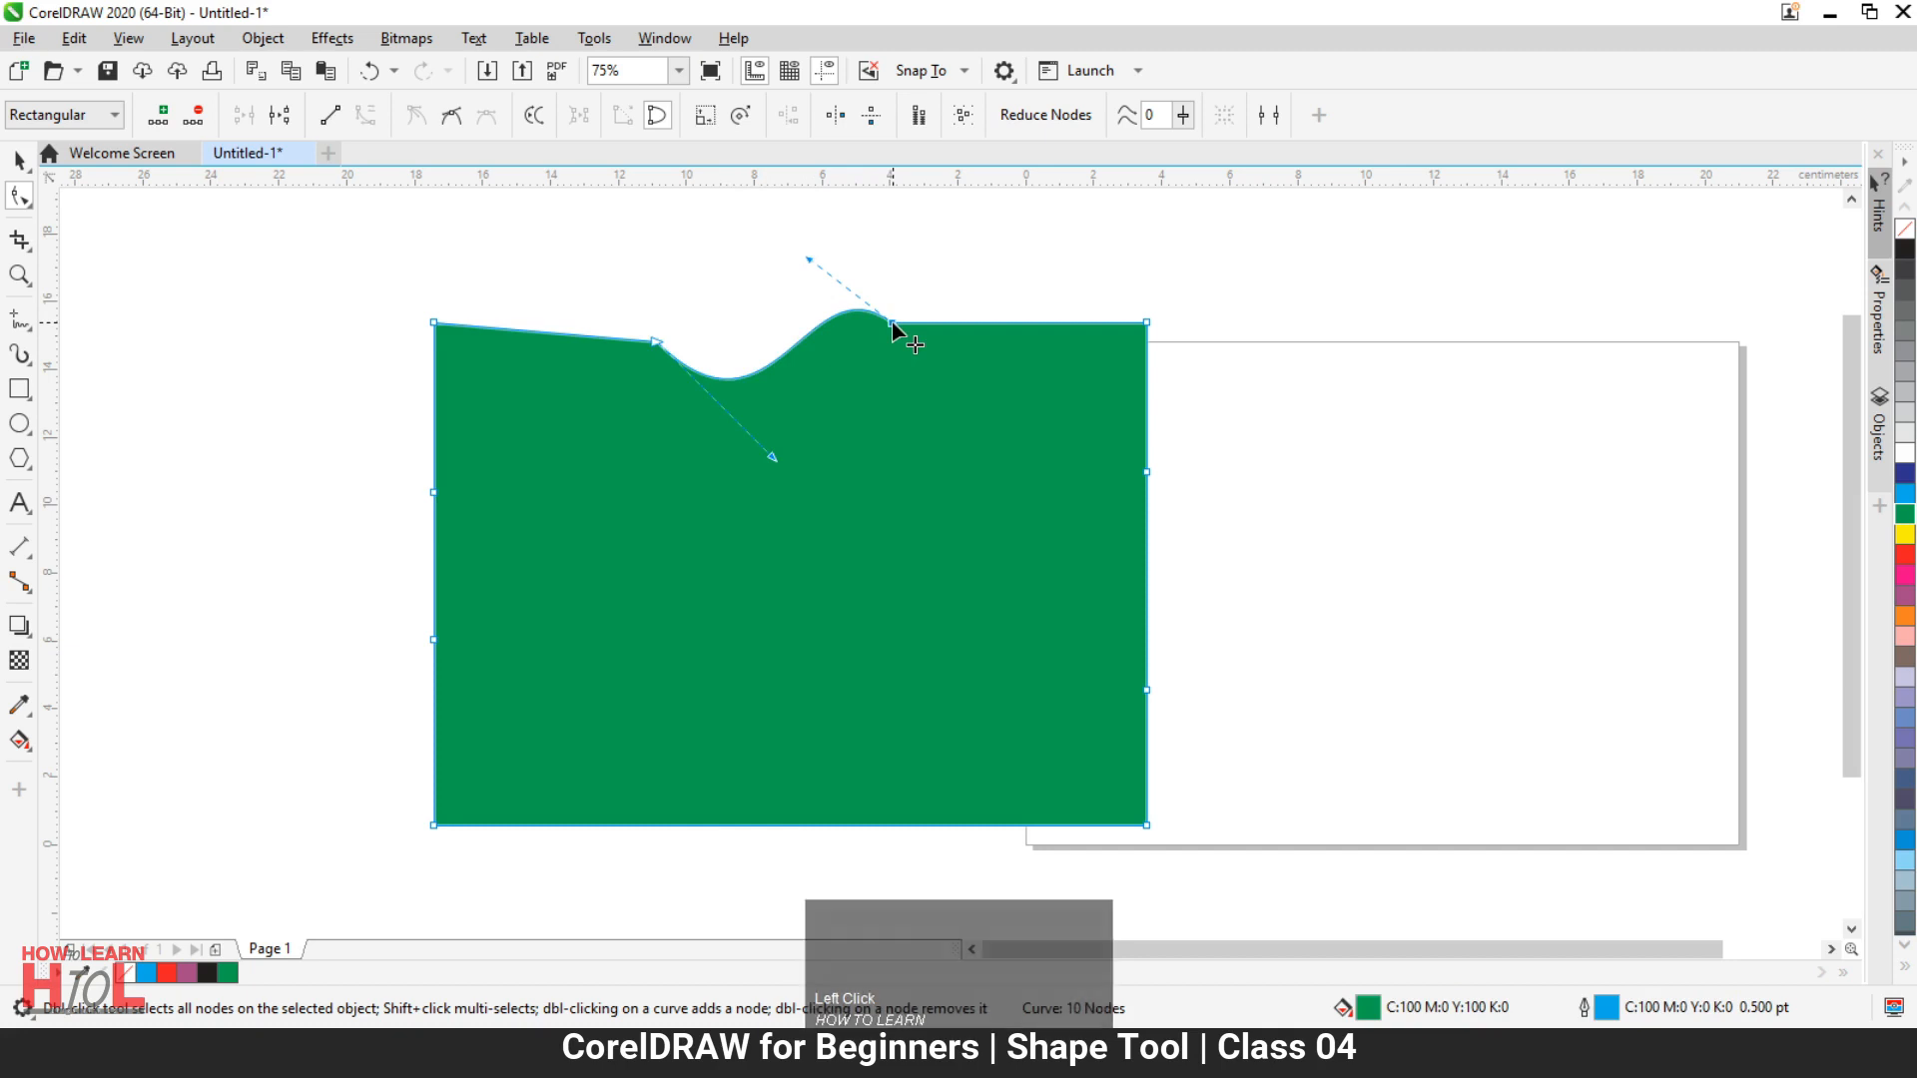
pyautogui.click(330, 117)
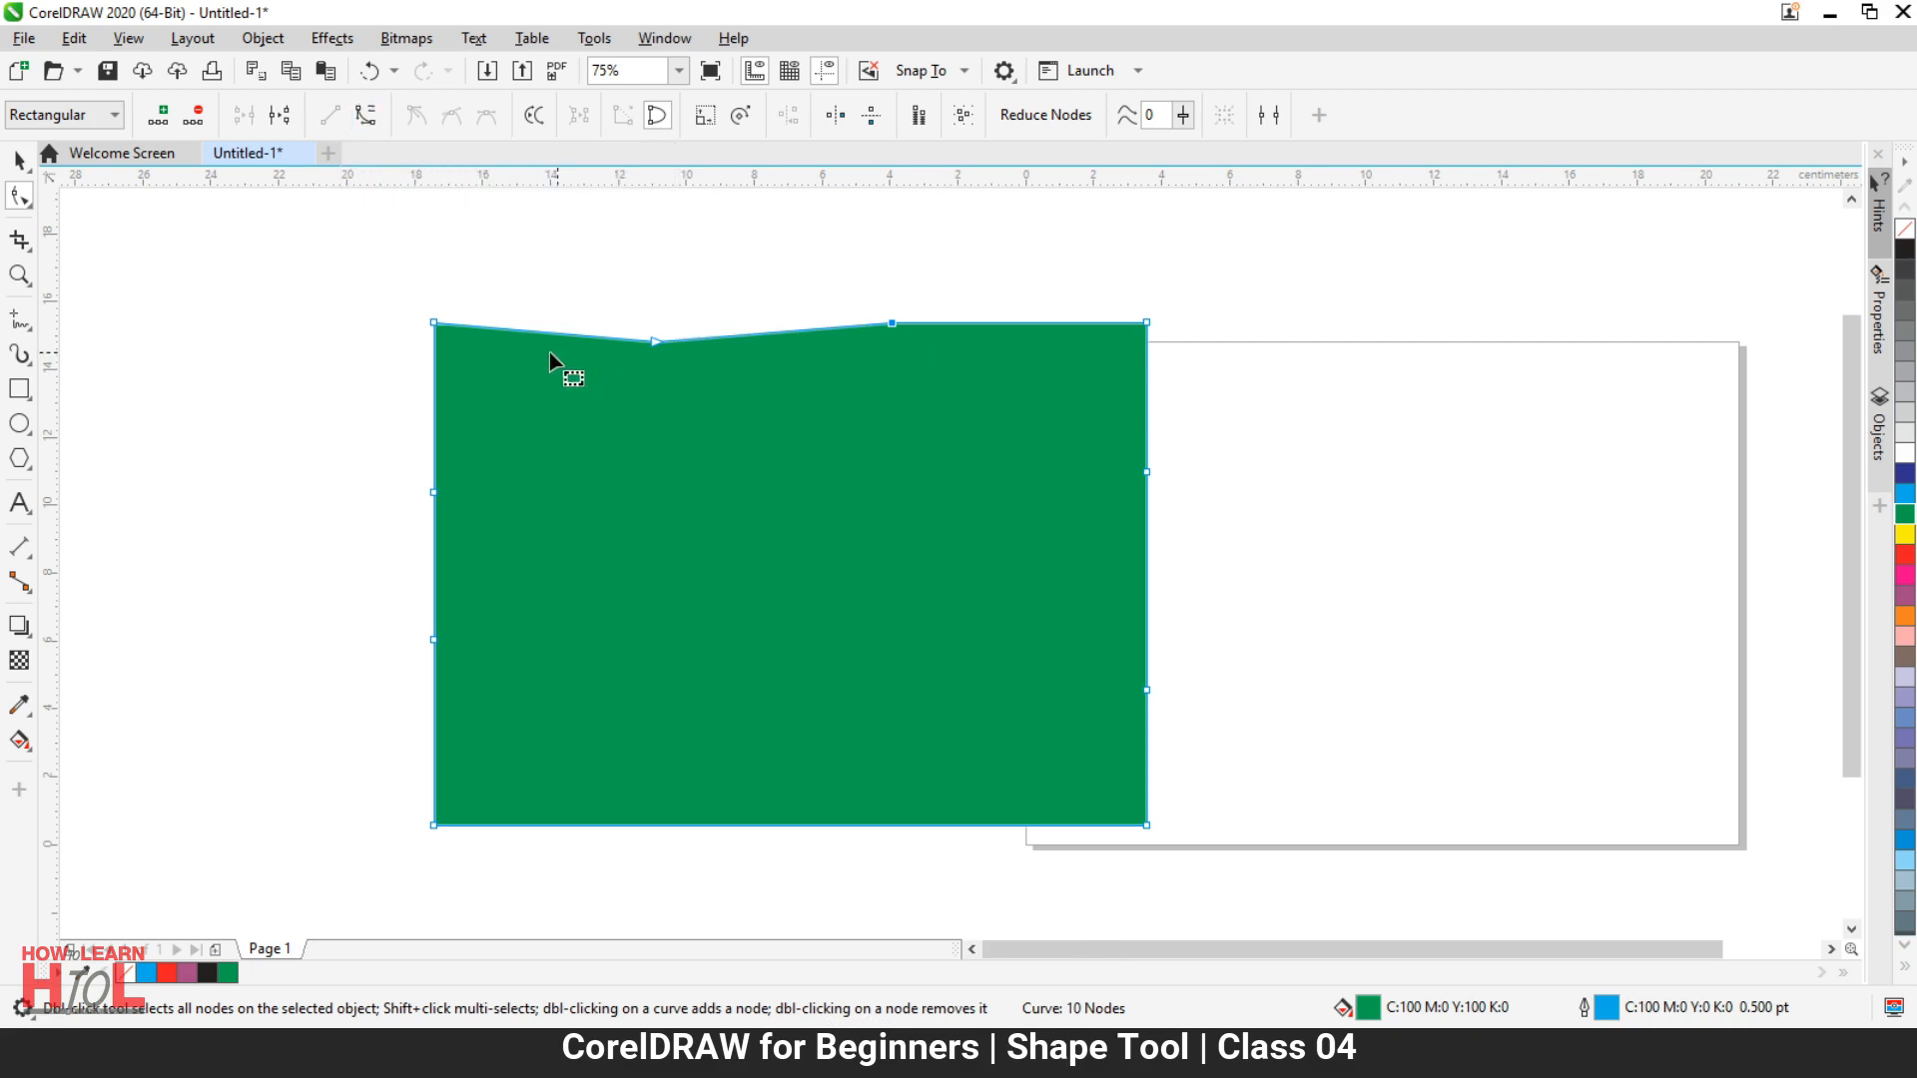
pyautogui.click(654, 344)
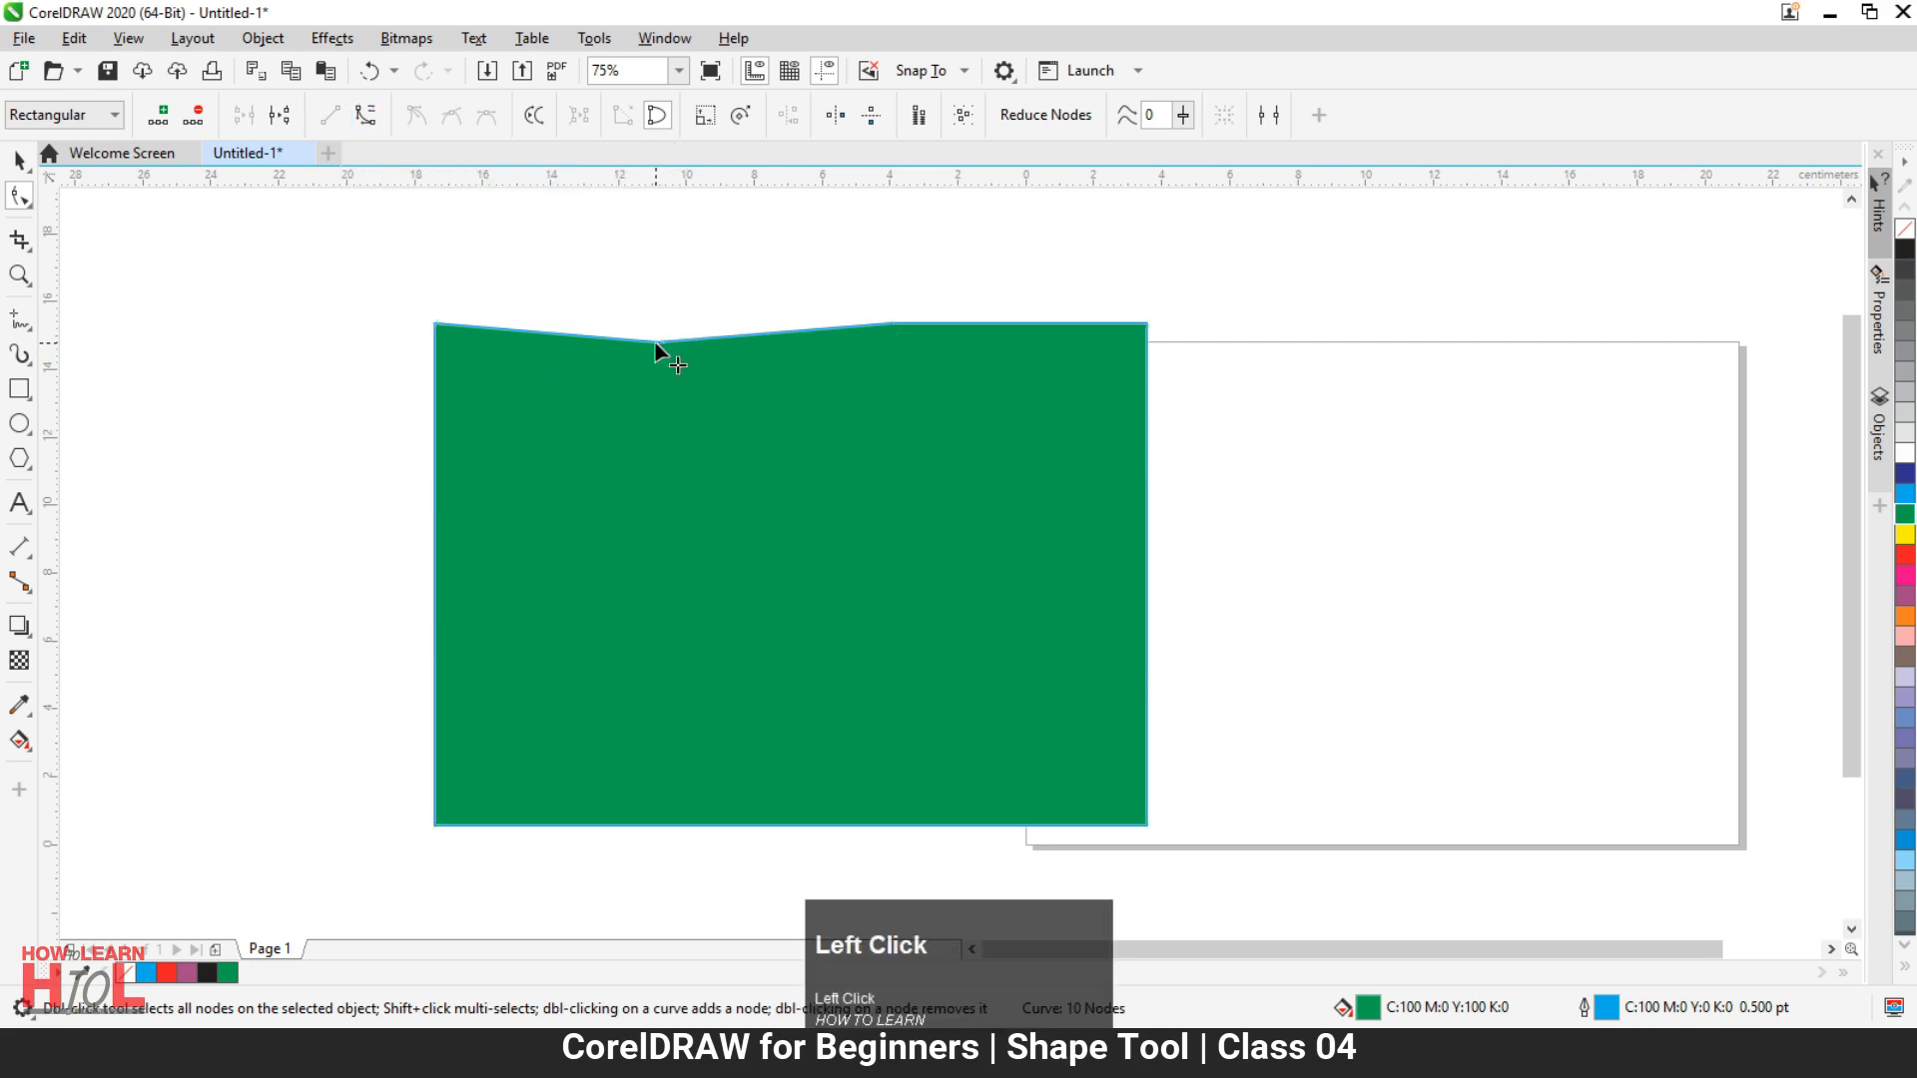
pyautogui.doubleClick(655, 344)
pyautogui.click(887, 321)
pyautogui.doubleClick(887, 320)
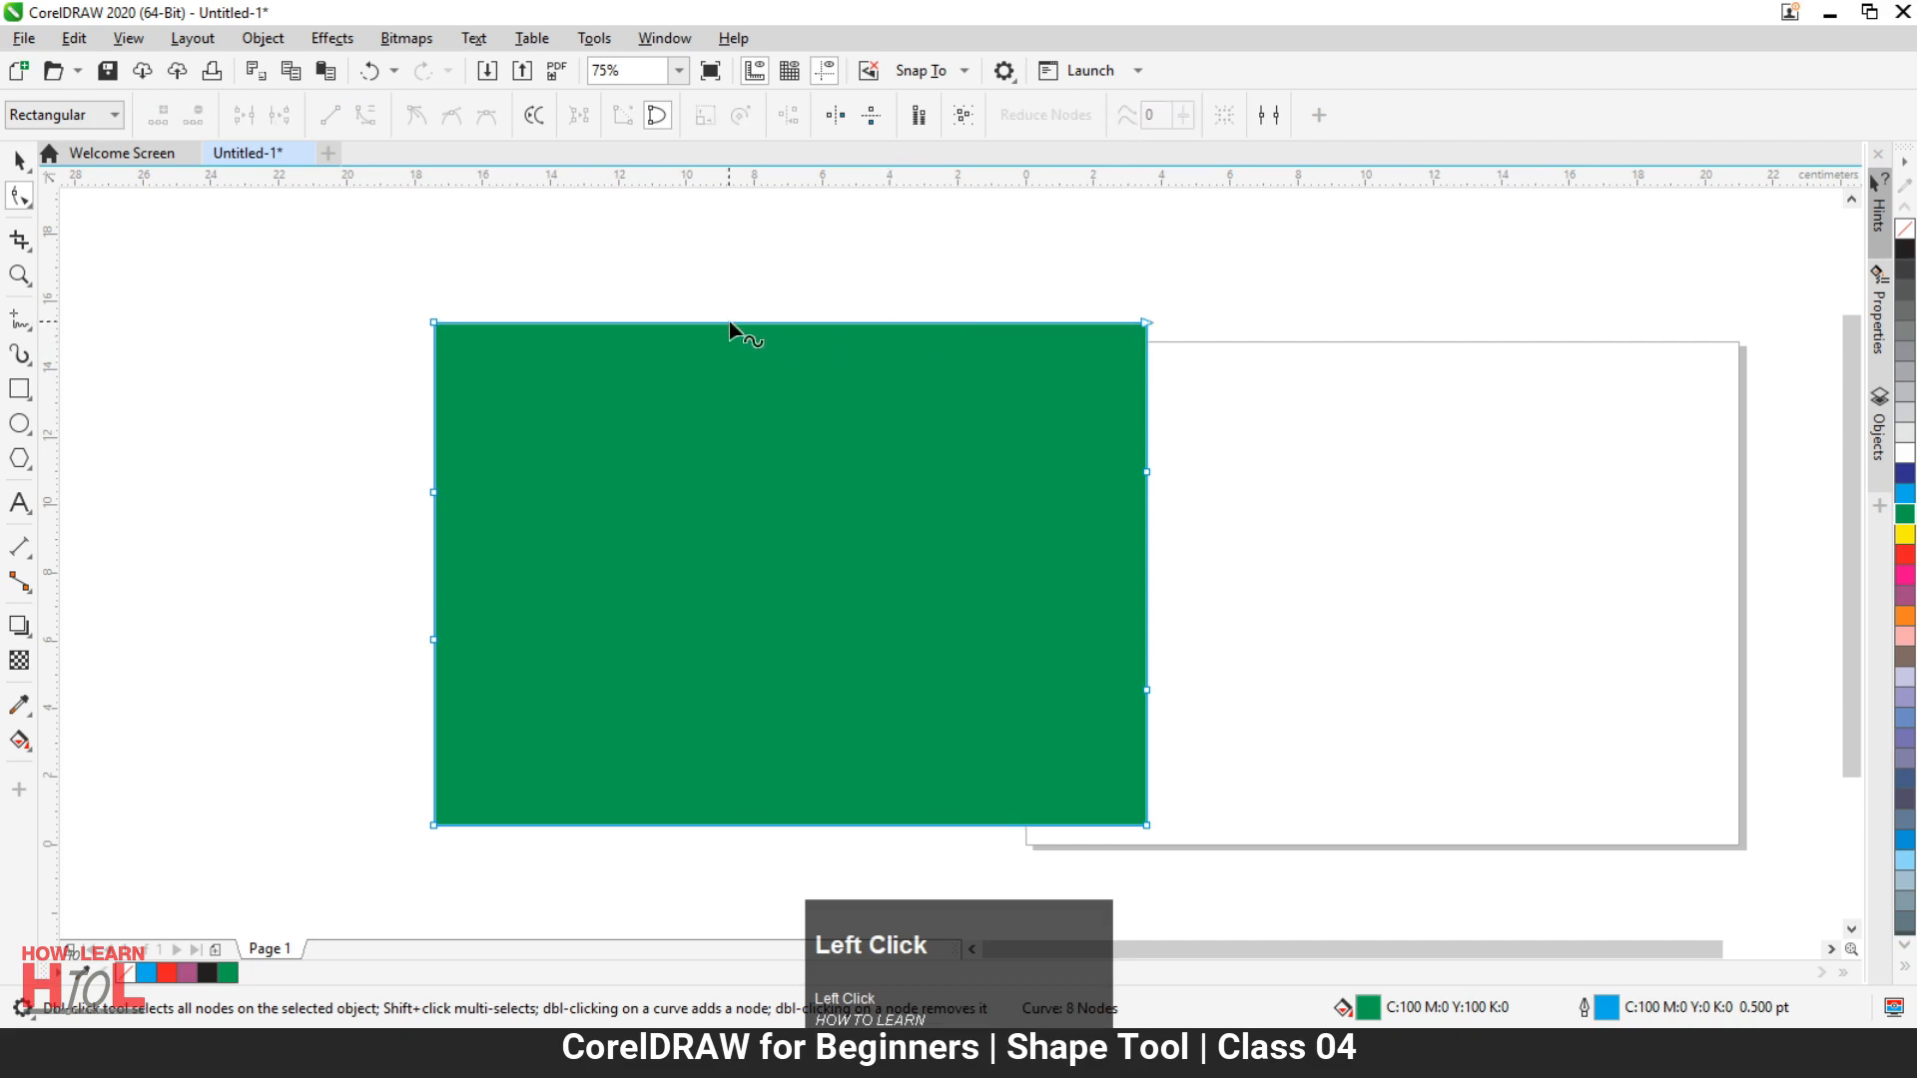
# Step: Add a node near the middle of the upper edge and bend the segment to its left into a gentle wave using Convert to Curve
pyautogui.doubleClick(767, 323)
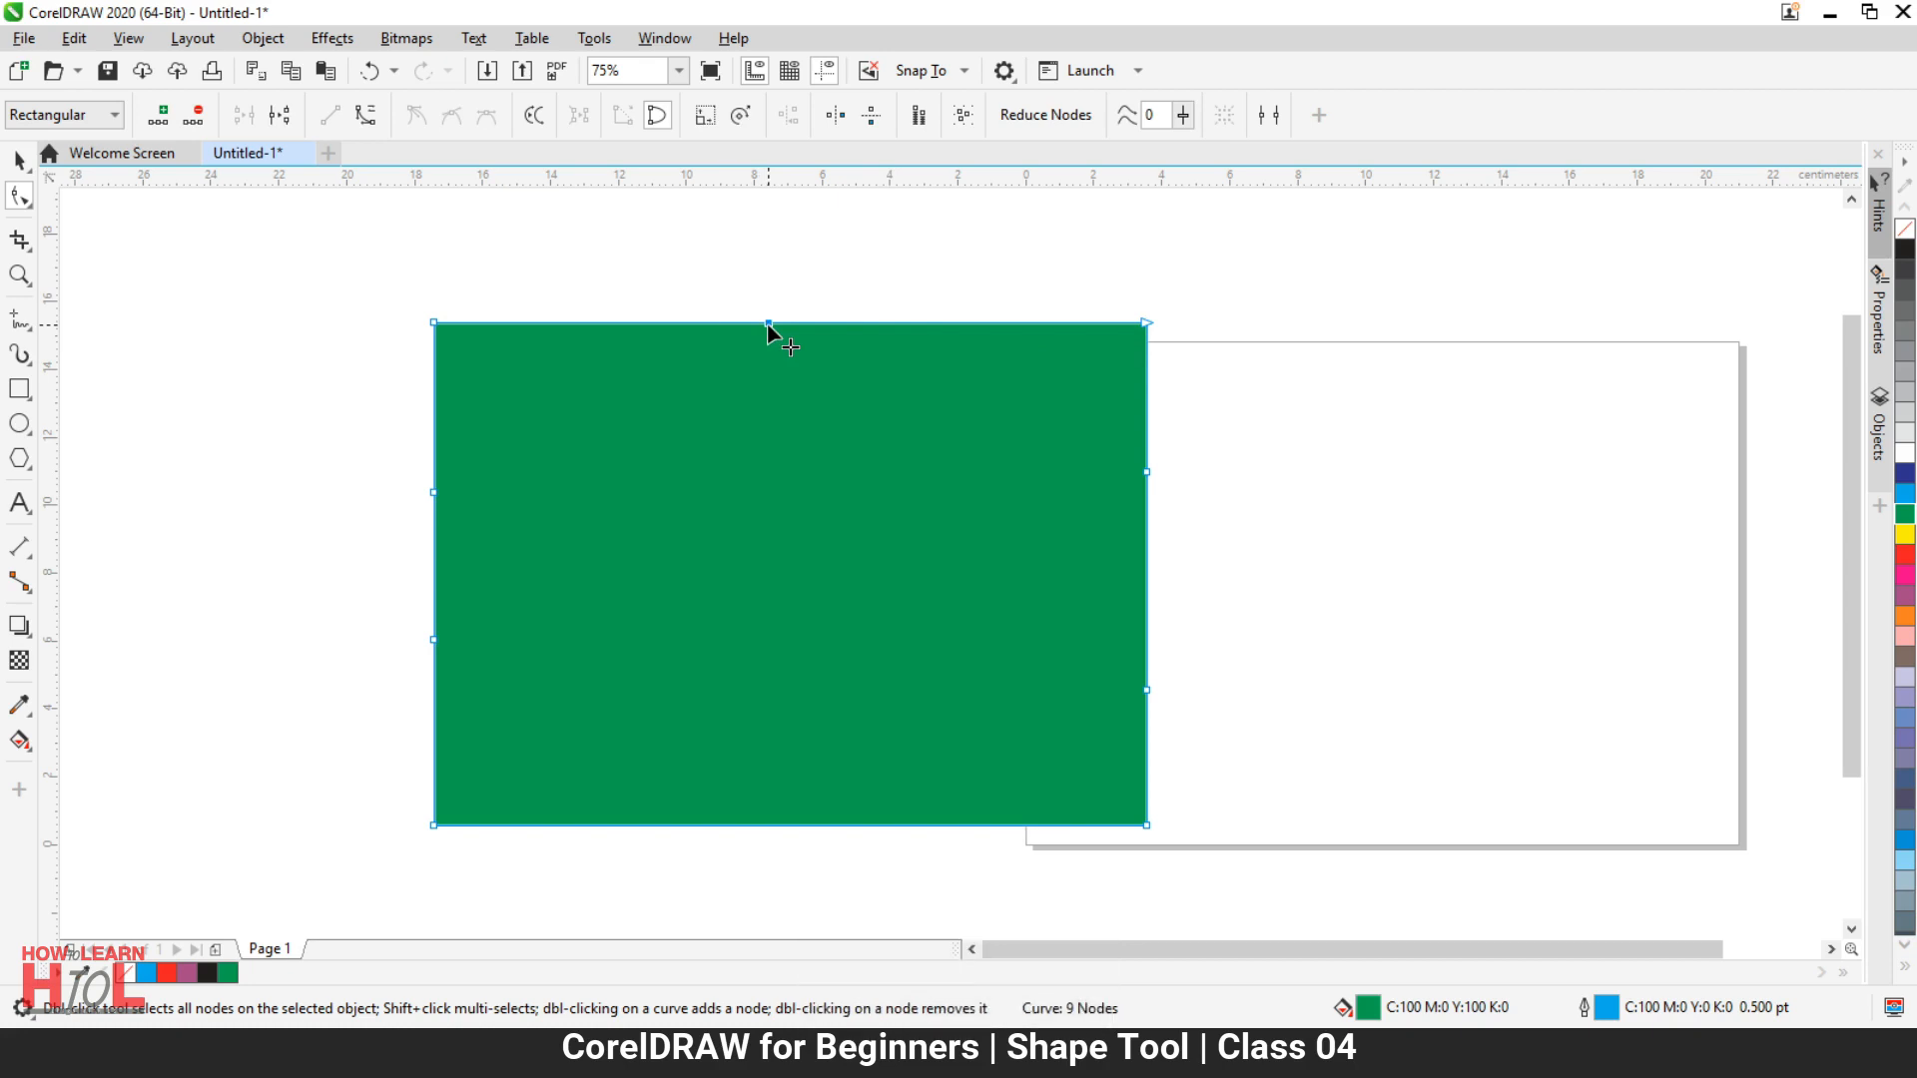
pyautogui.click(363, 117)
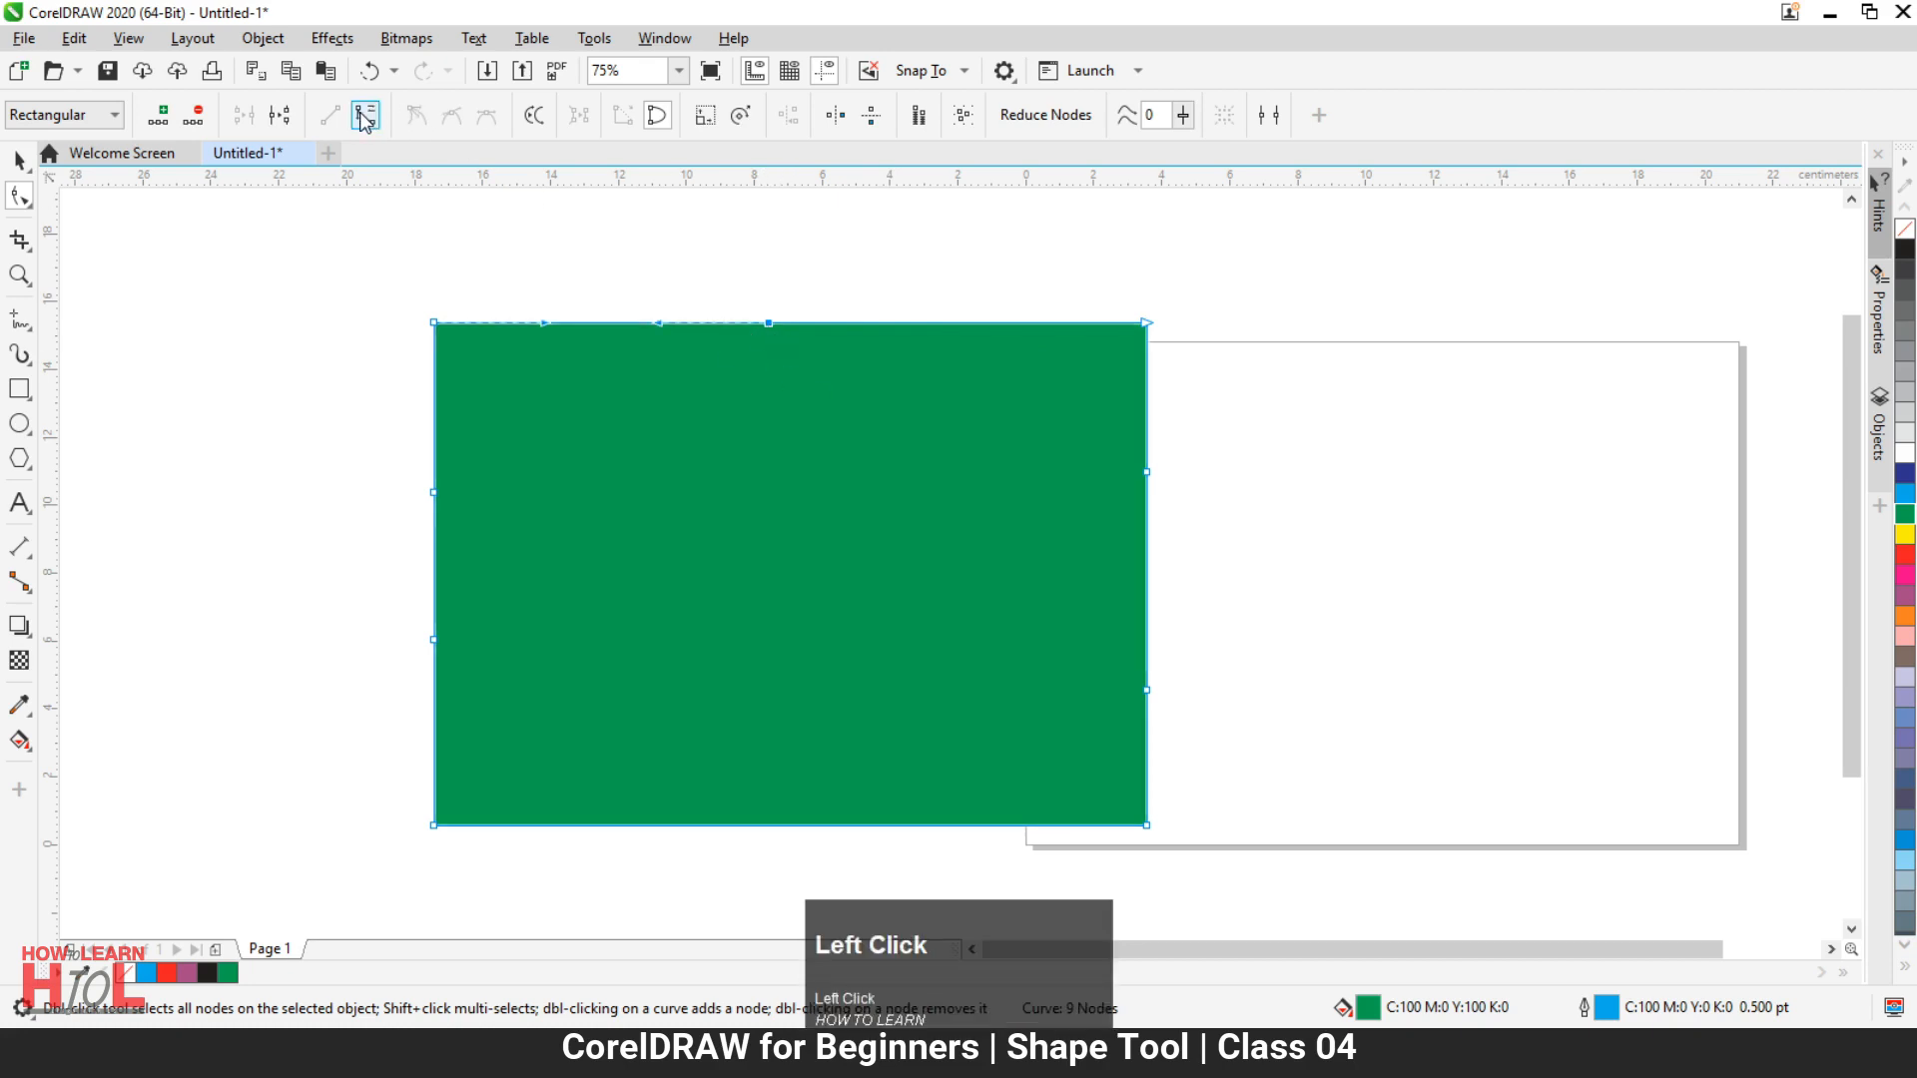
pyautogui.moveTo(656, 325); pyautogui.dragTo(651, 432)
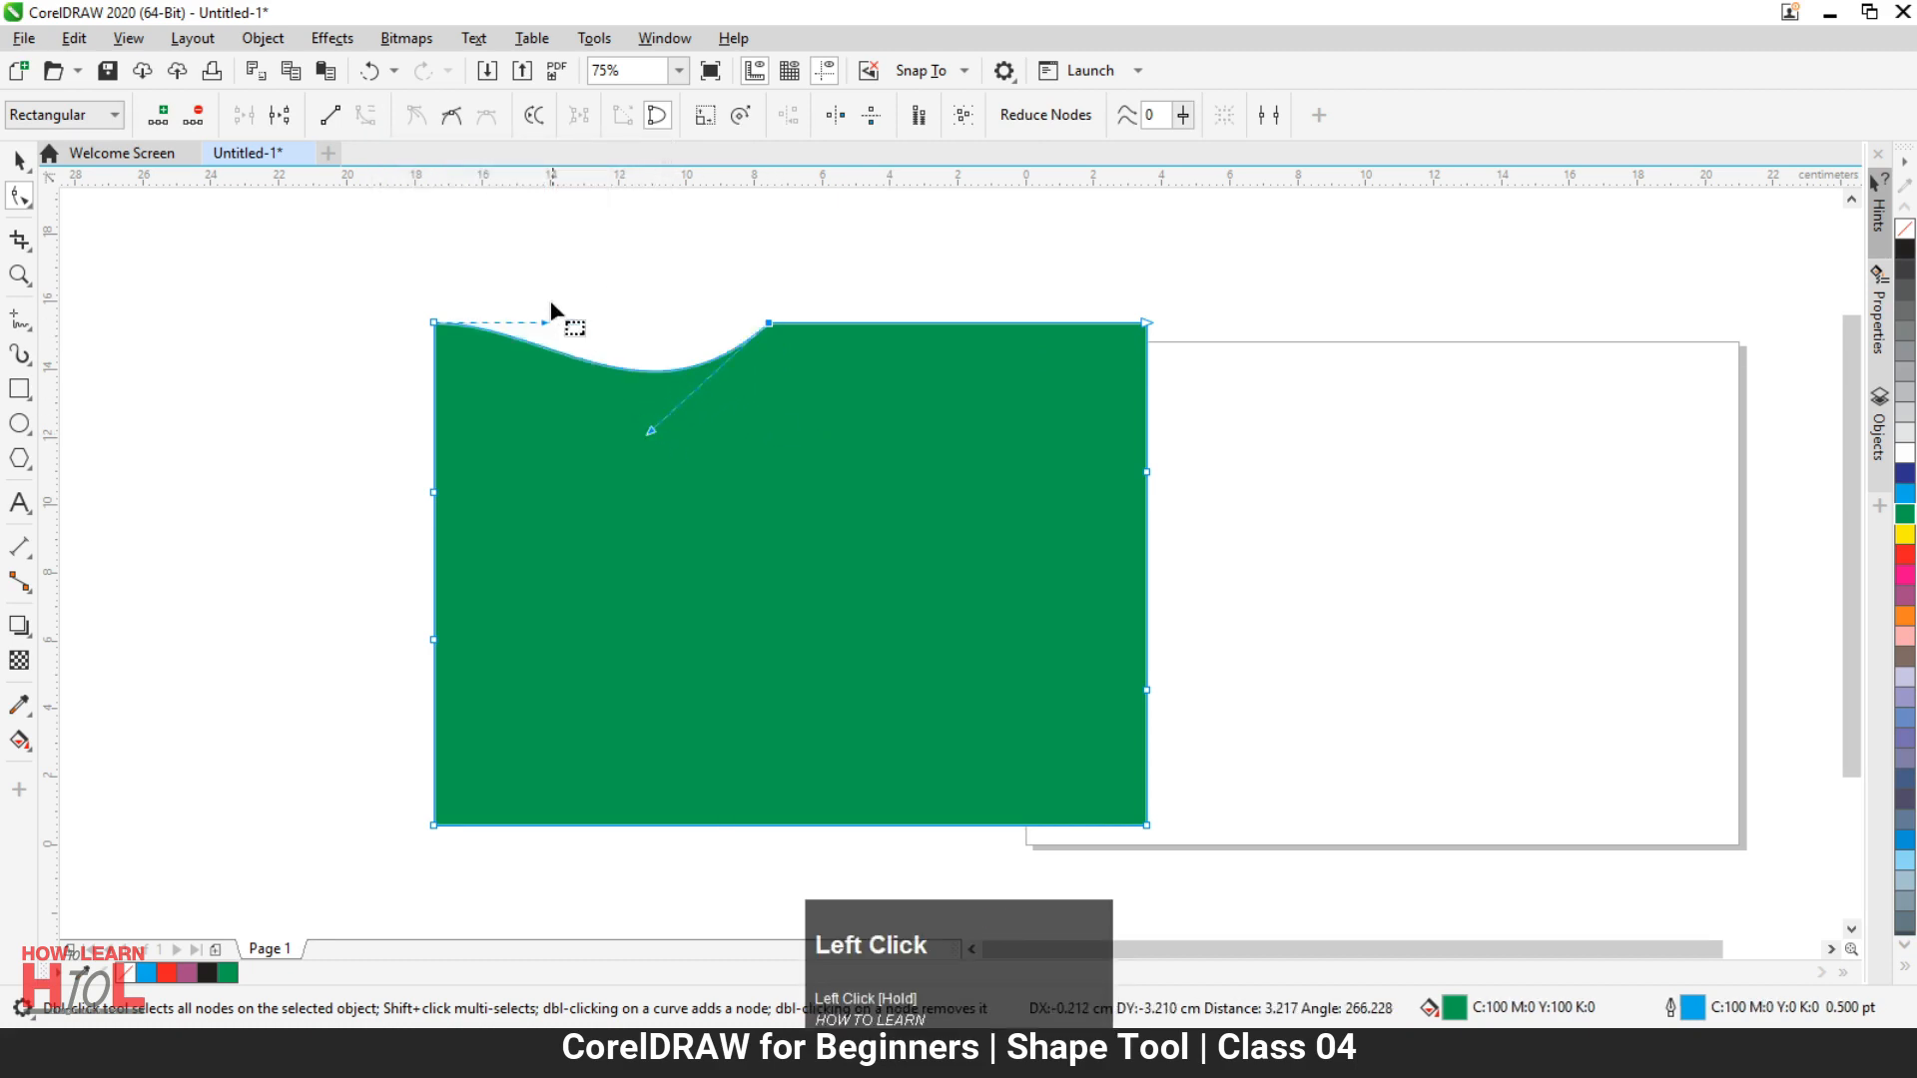
pyautogui.moveTo(547, 317); pyautogui.dragTo(547, 242)
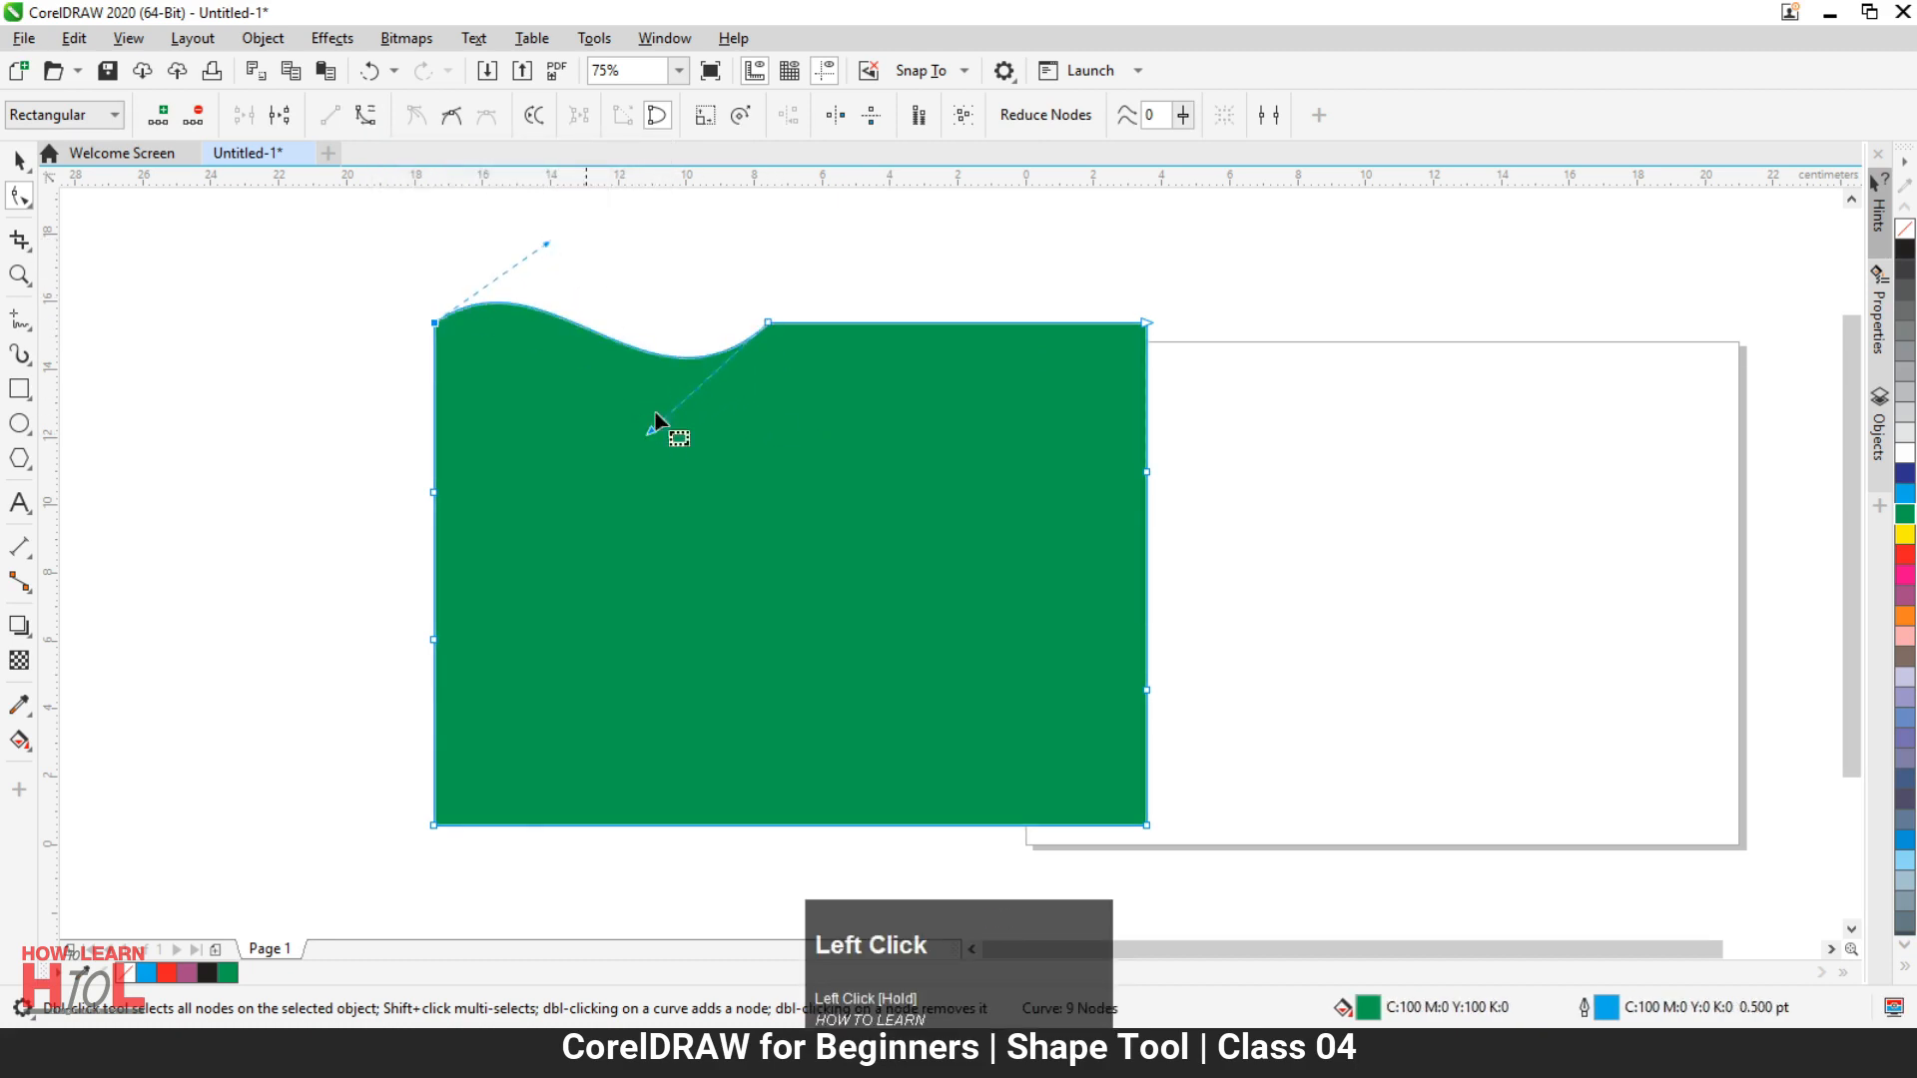
pyautogui.moveTo(650, 432)
pyautogui.mouseDown()
pyautogui.moveTo(669, 464)
pyautogui.moveTo(653, 458)
pyautogui.mouseUp()
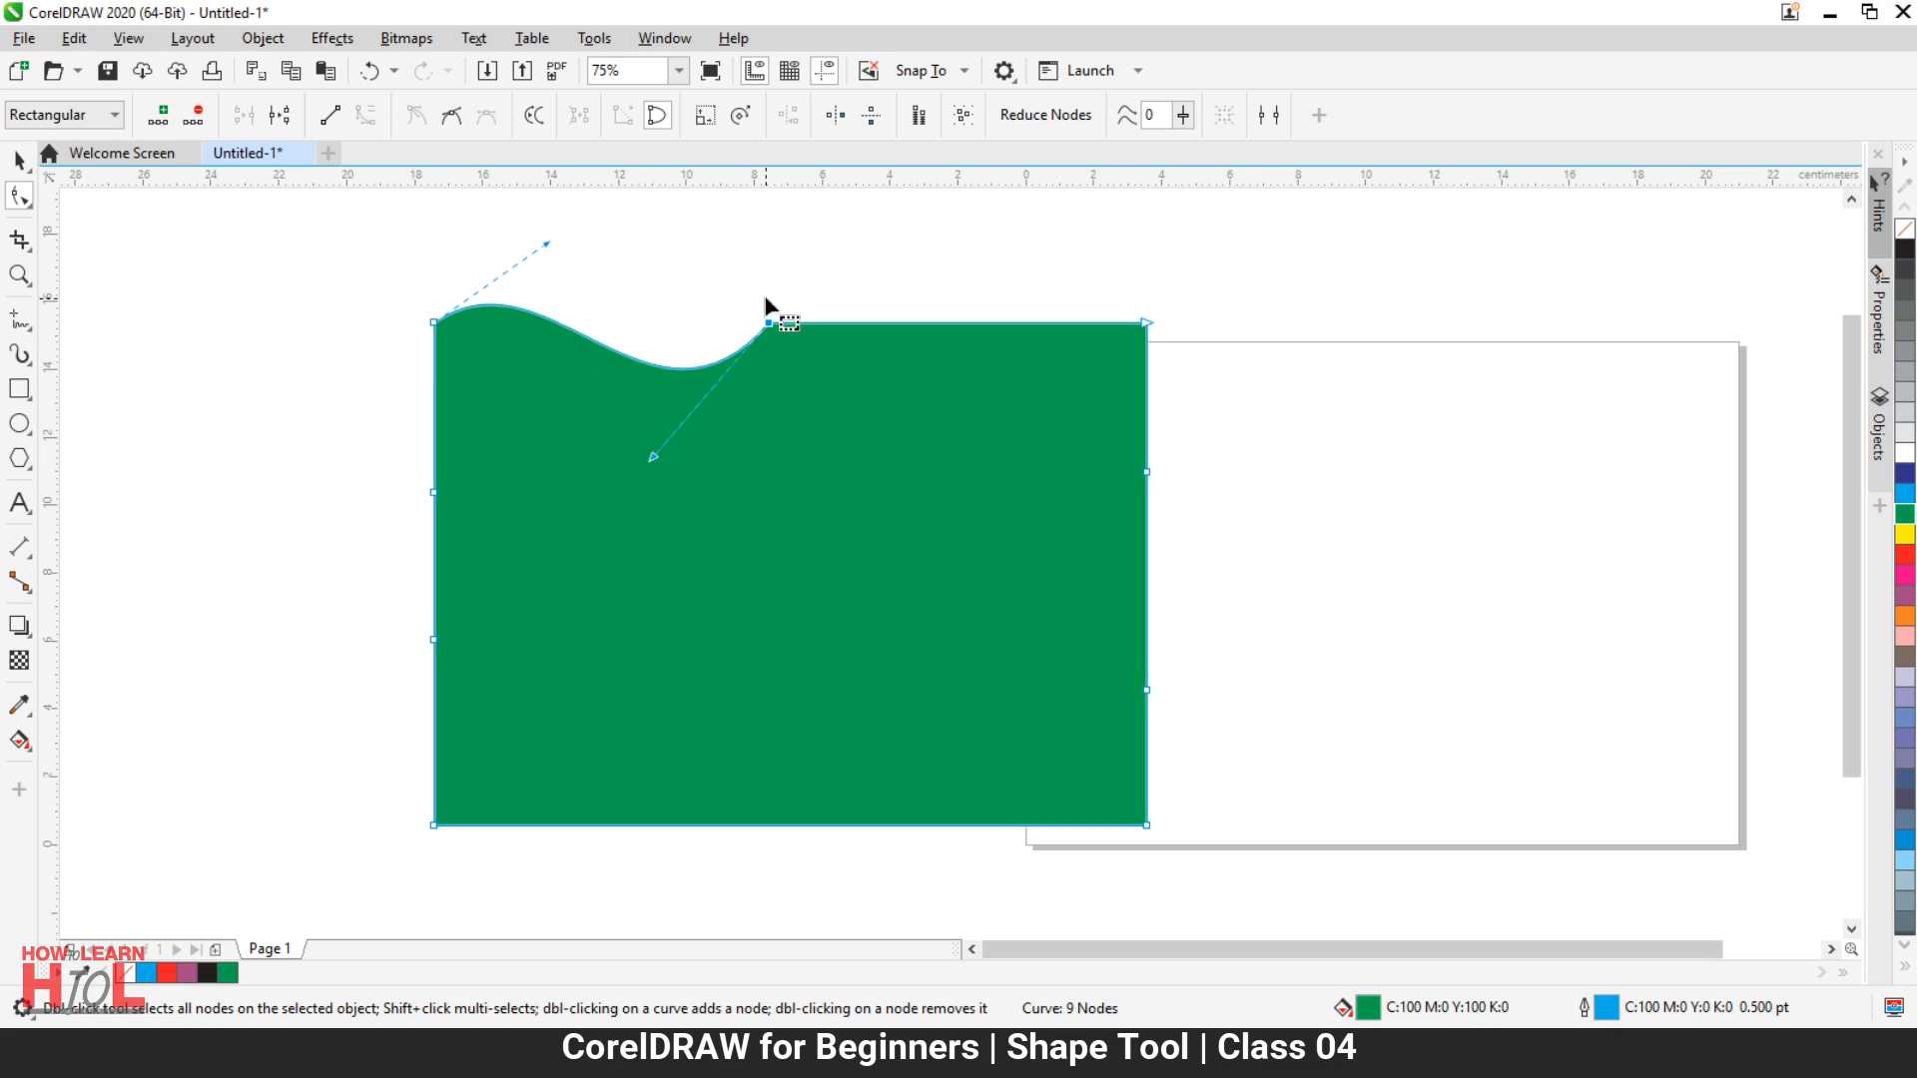
# Step: Try a steeper wave by stretching both of the left segment's handles, and undo both changes
pyautogui.moveTo(653, 457); pyautogui.dragTo(485, 530)
pyautogui.moveTo(545, 240); pyautogui.dragTo(736, 237)
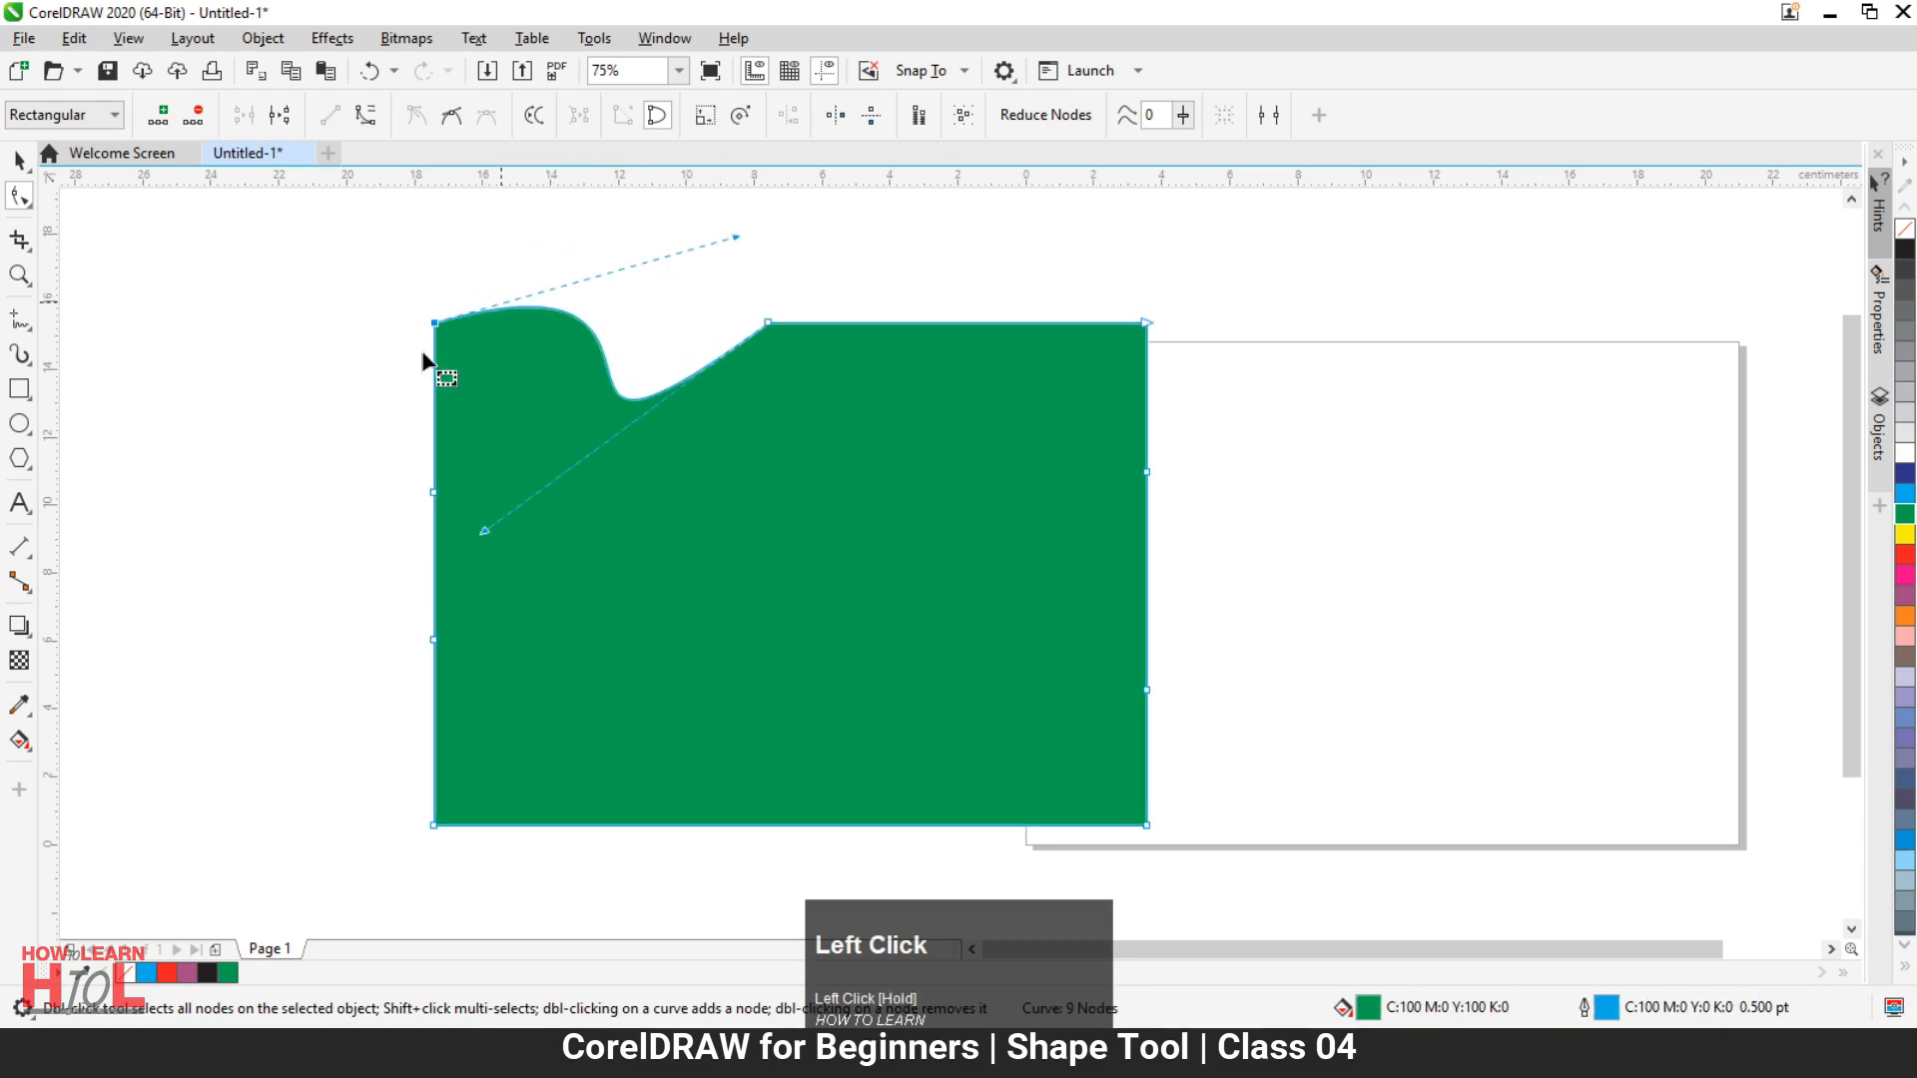
pyautogui.hotkey('ctrl', 'z')
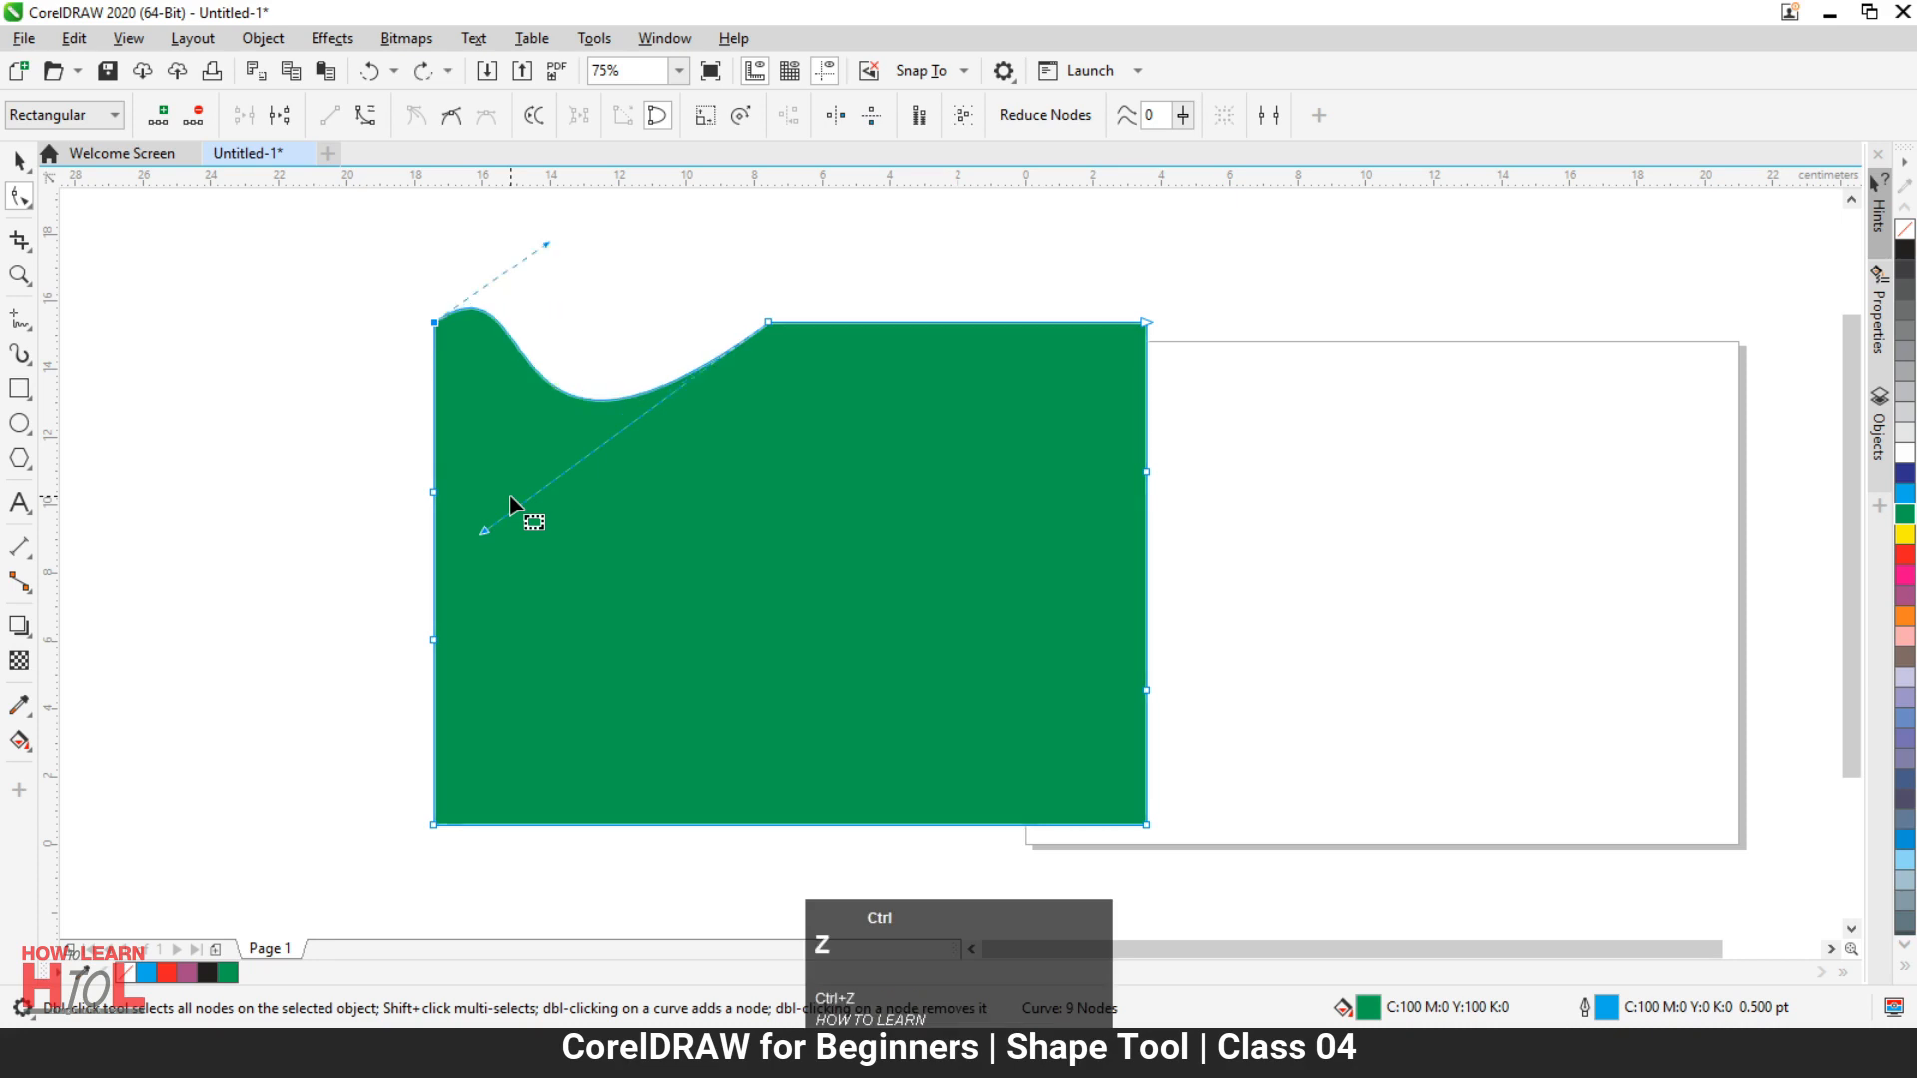
pyautogui.hotkey('ctrl', 'z')
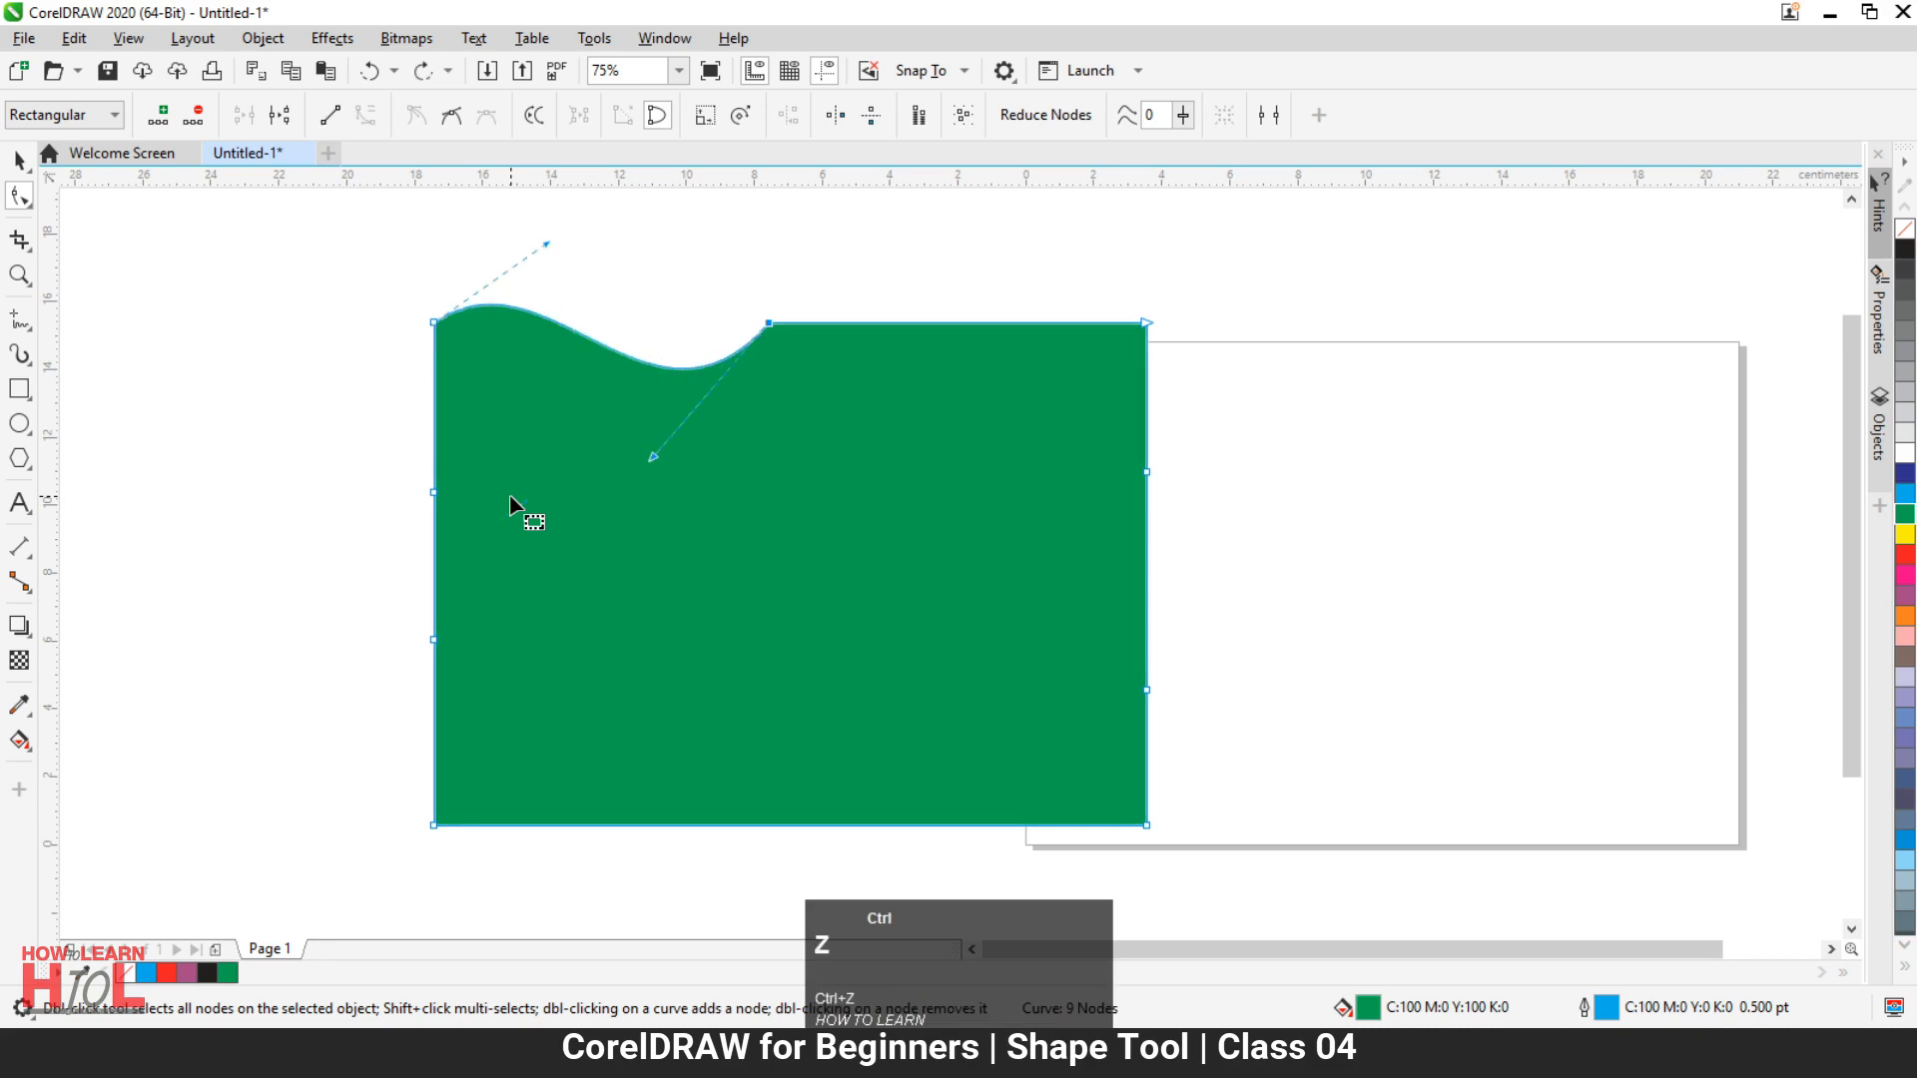
# Step: Convert the right segment of the upper edge to a curve and pull its handles into a matching wave
pyautogui.click(1145, 321)
pyautogui.click(364, 118)
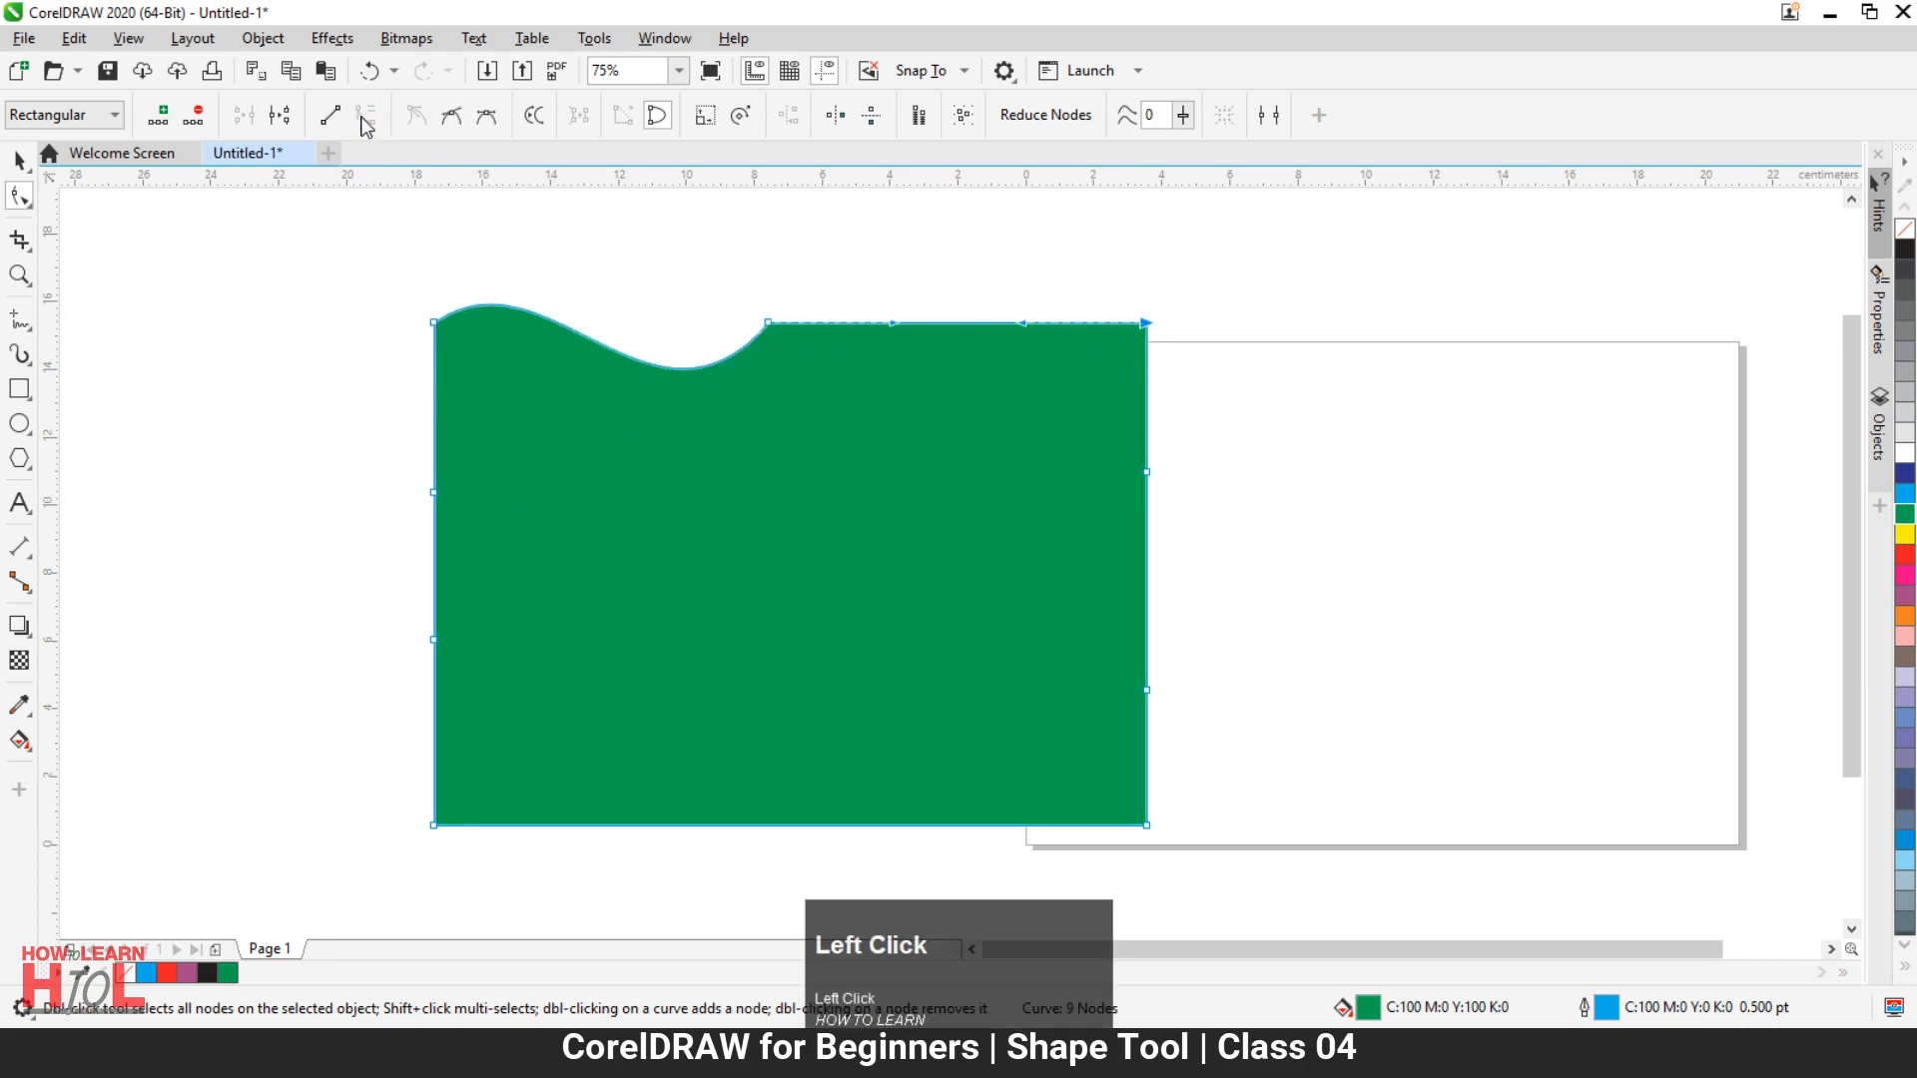
pyautogui.moveTo(1021, 325); pyautogui.dragTo(1022, 408)
pyautogui.moveTo(895, 324); pyautogui.dragTo(886, 218)
pyautogui.moveTo(1023, 407); pyautogui.dragTo(991, 499)
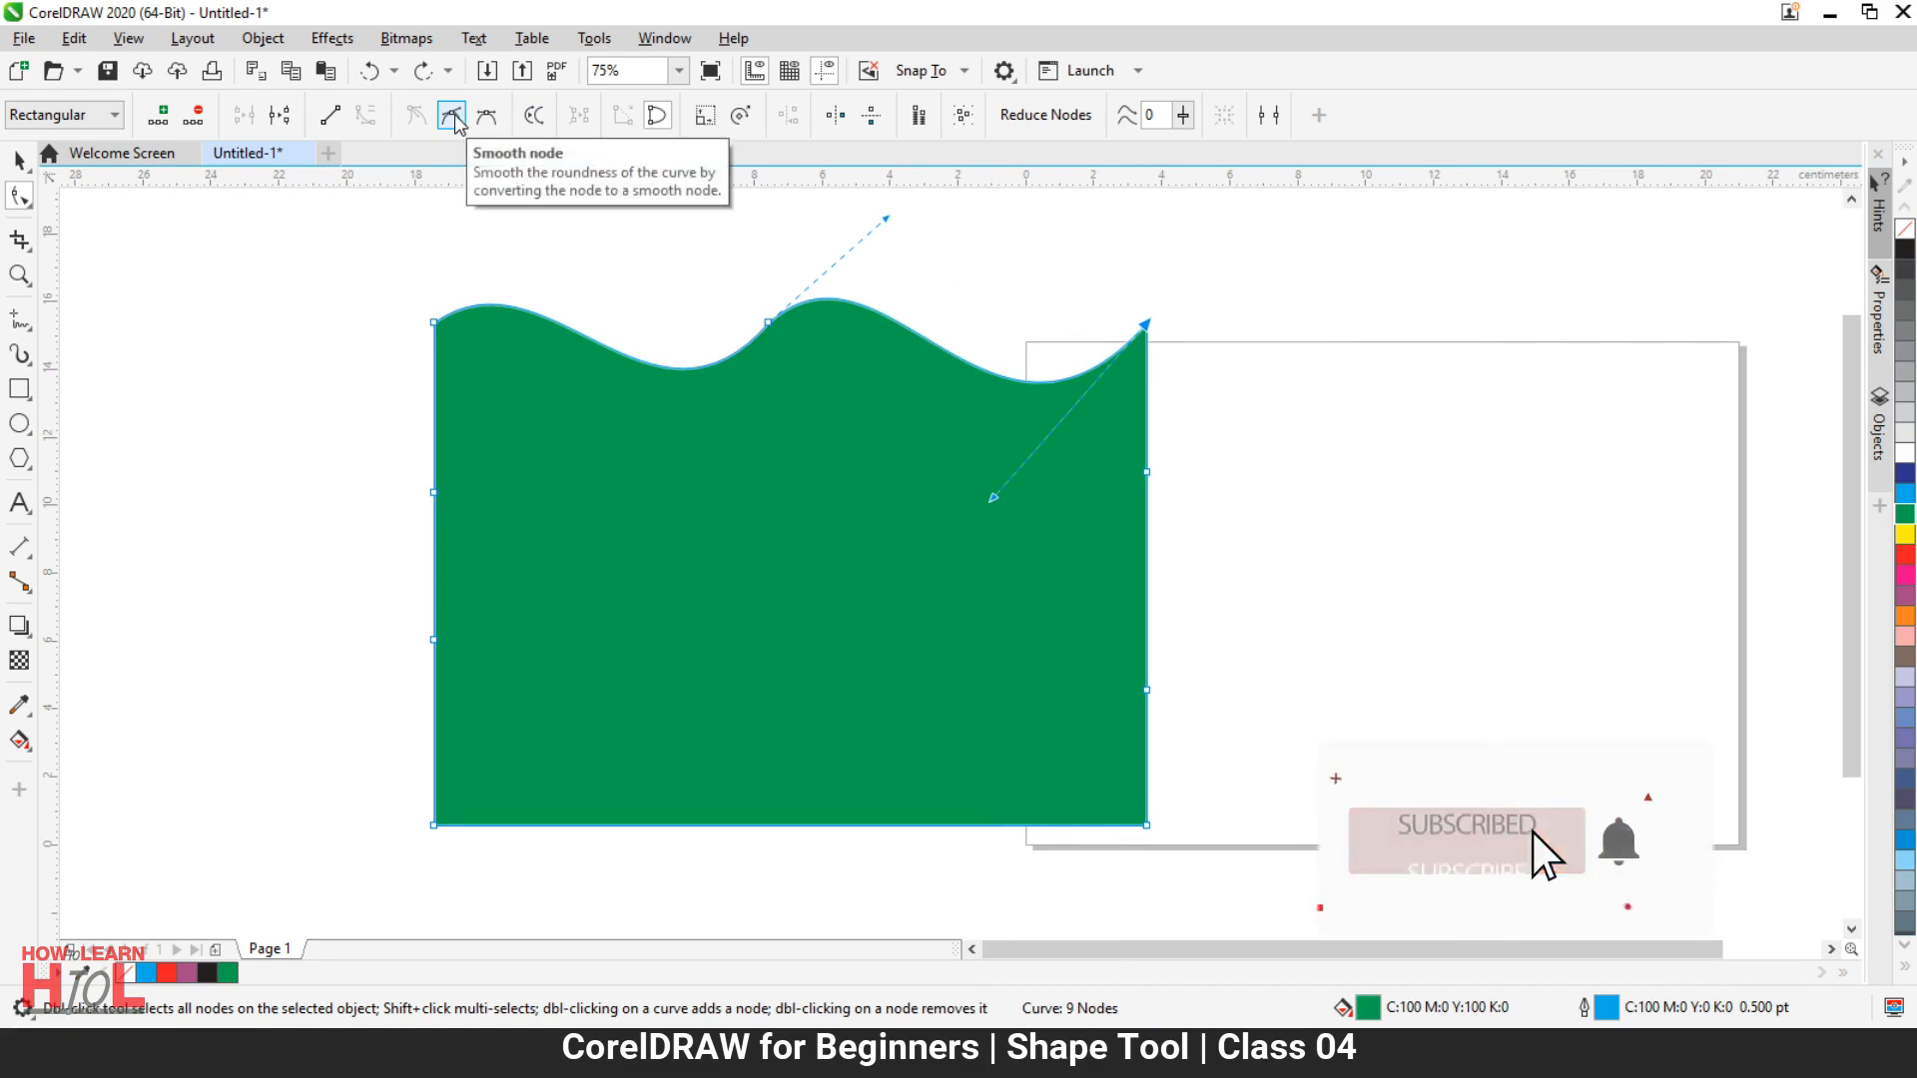
# Step: Try smoothing the upper edge's right corner node with Smooth Node
pyautogui.click(1147, 474)
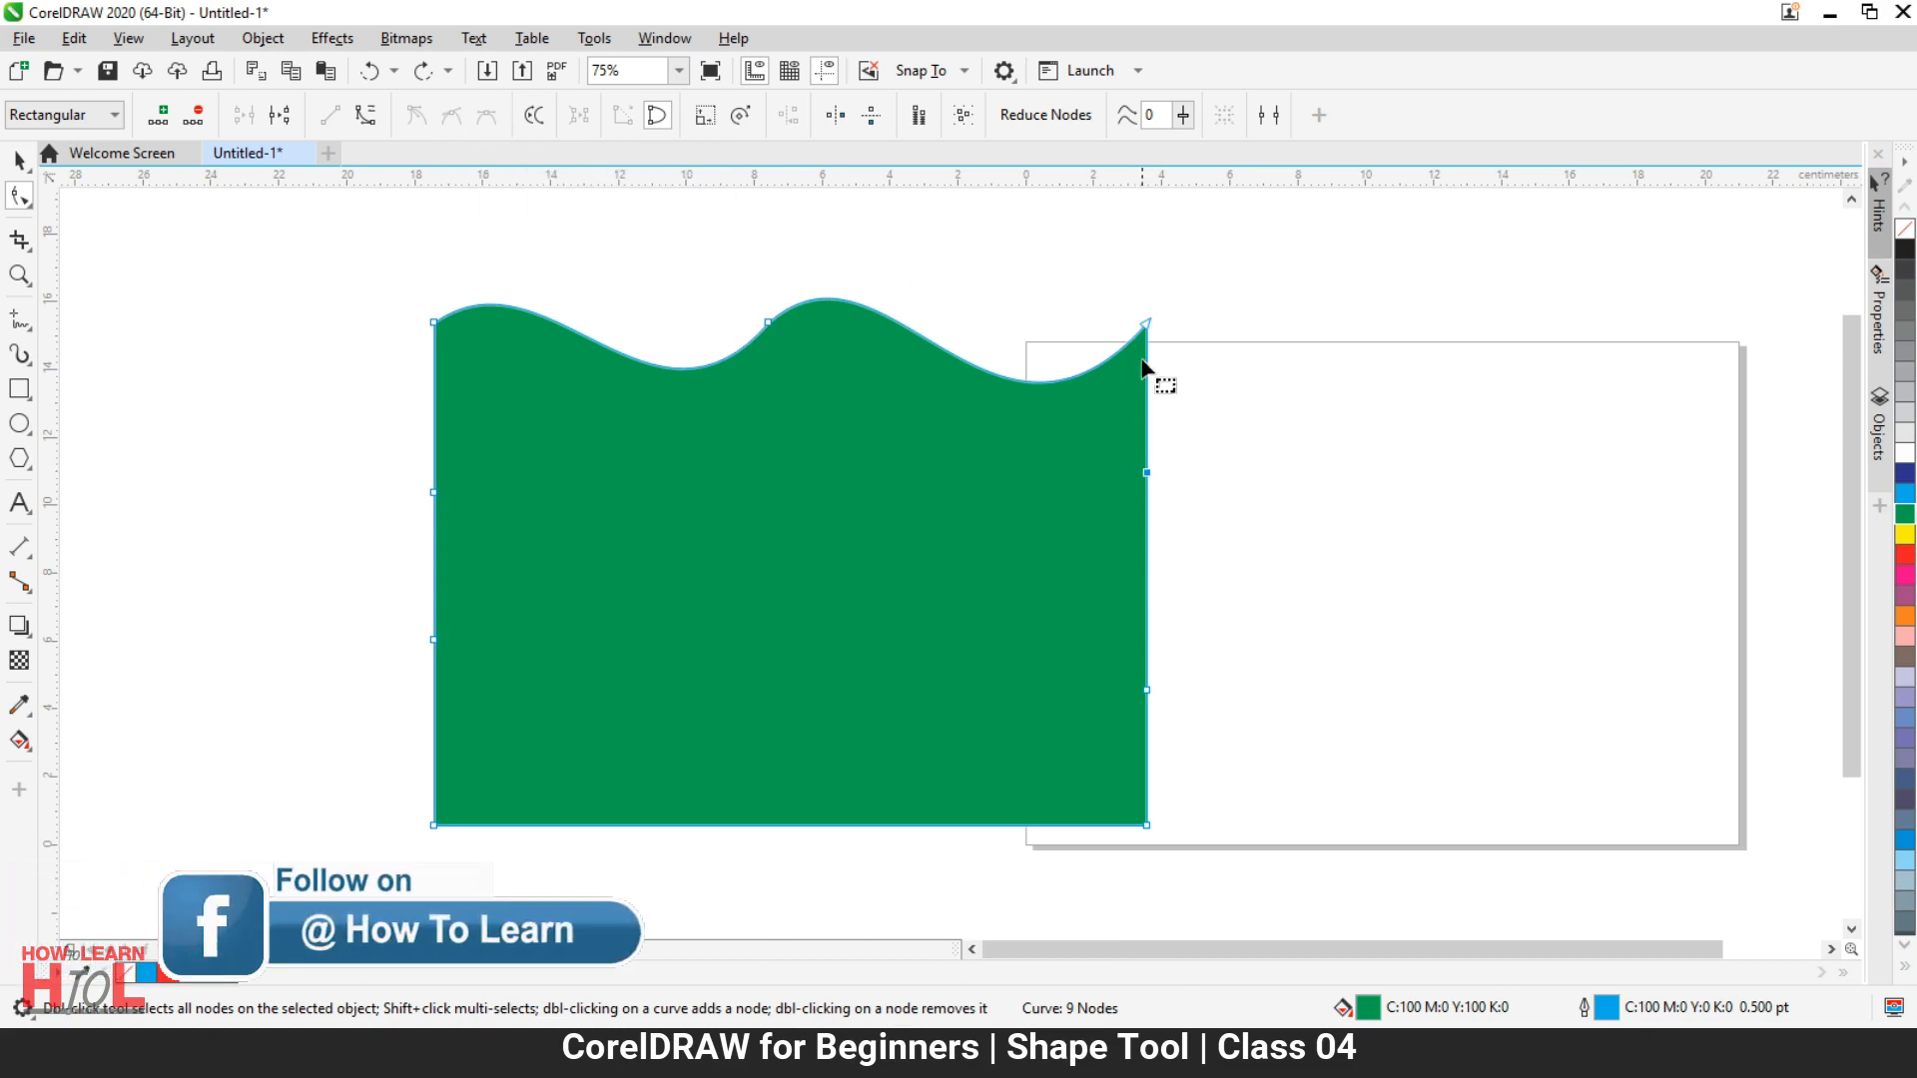
pyautogui.click(1145, 323)
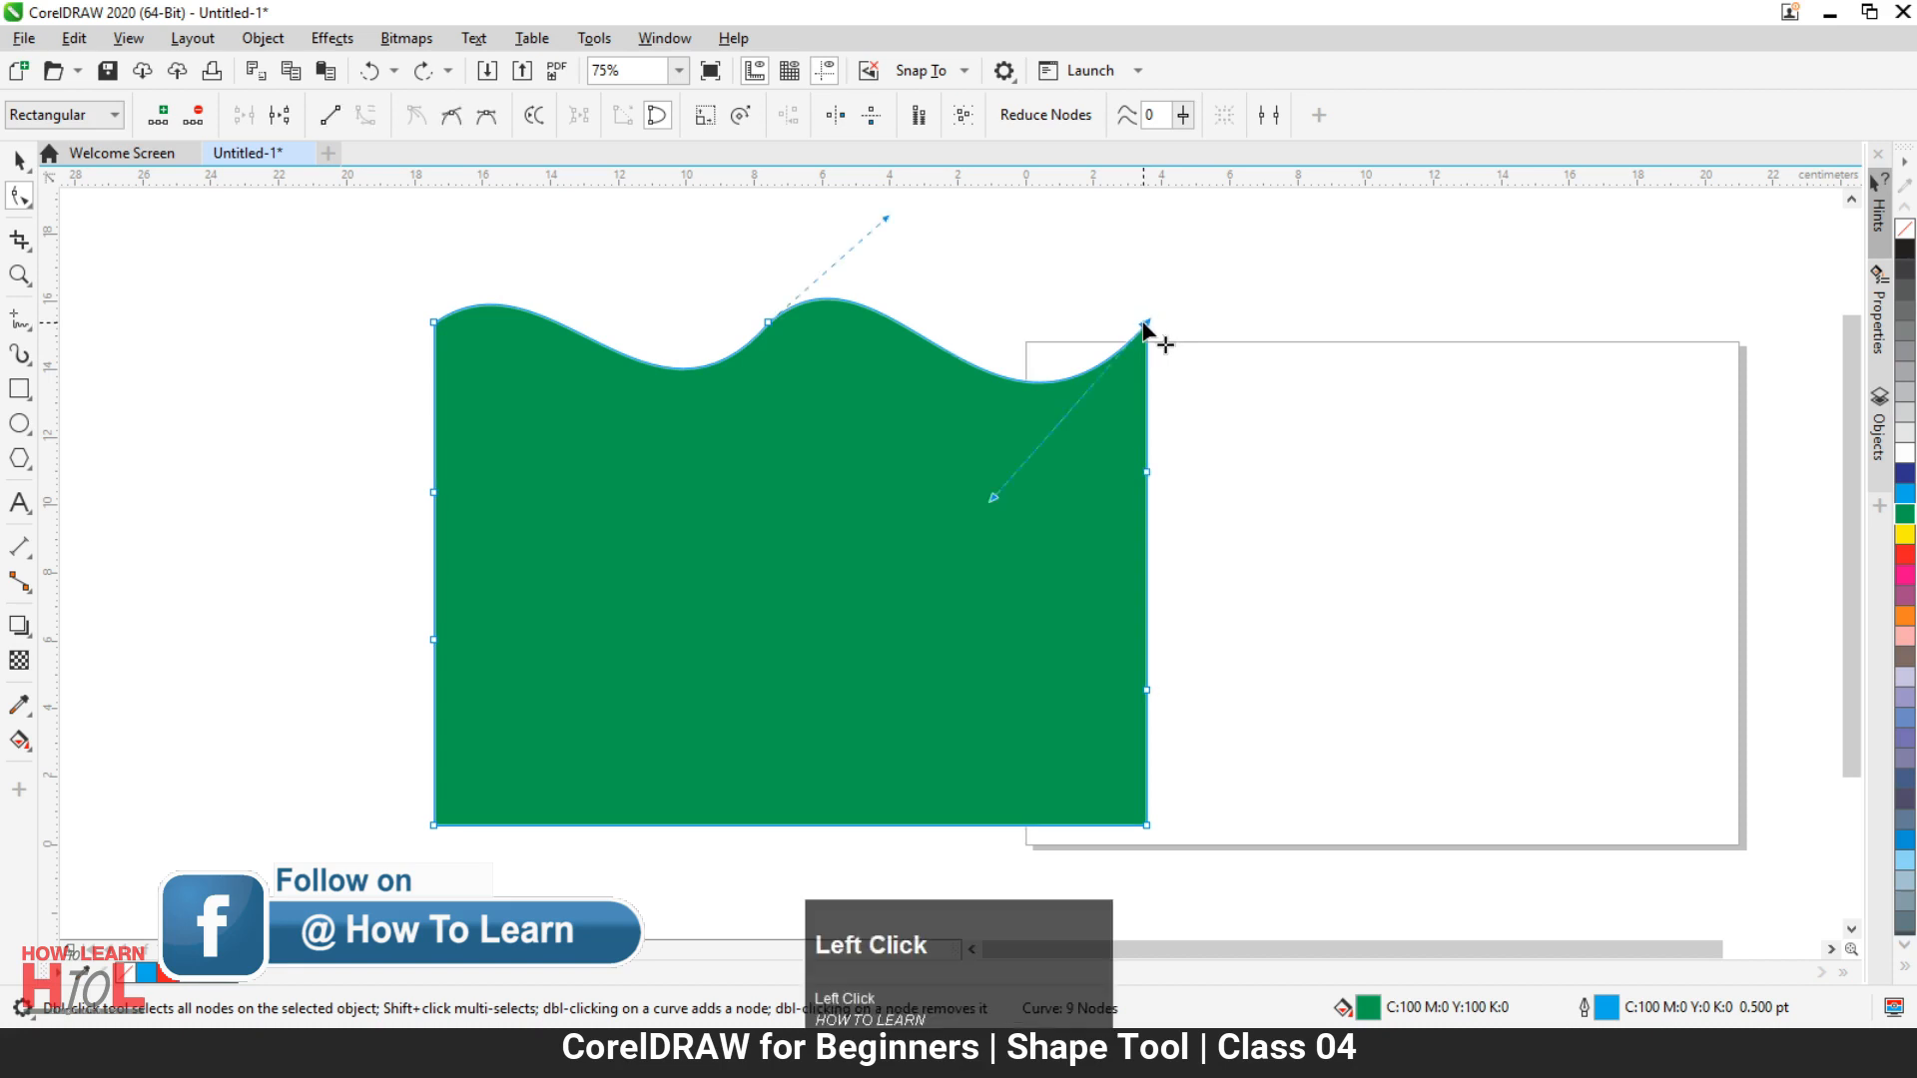
pyautogui.click(452, 117)
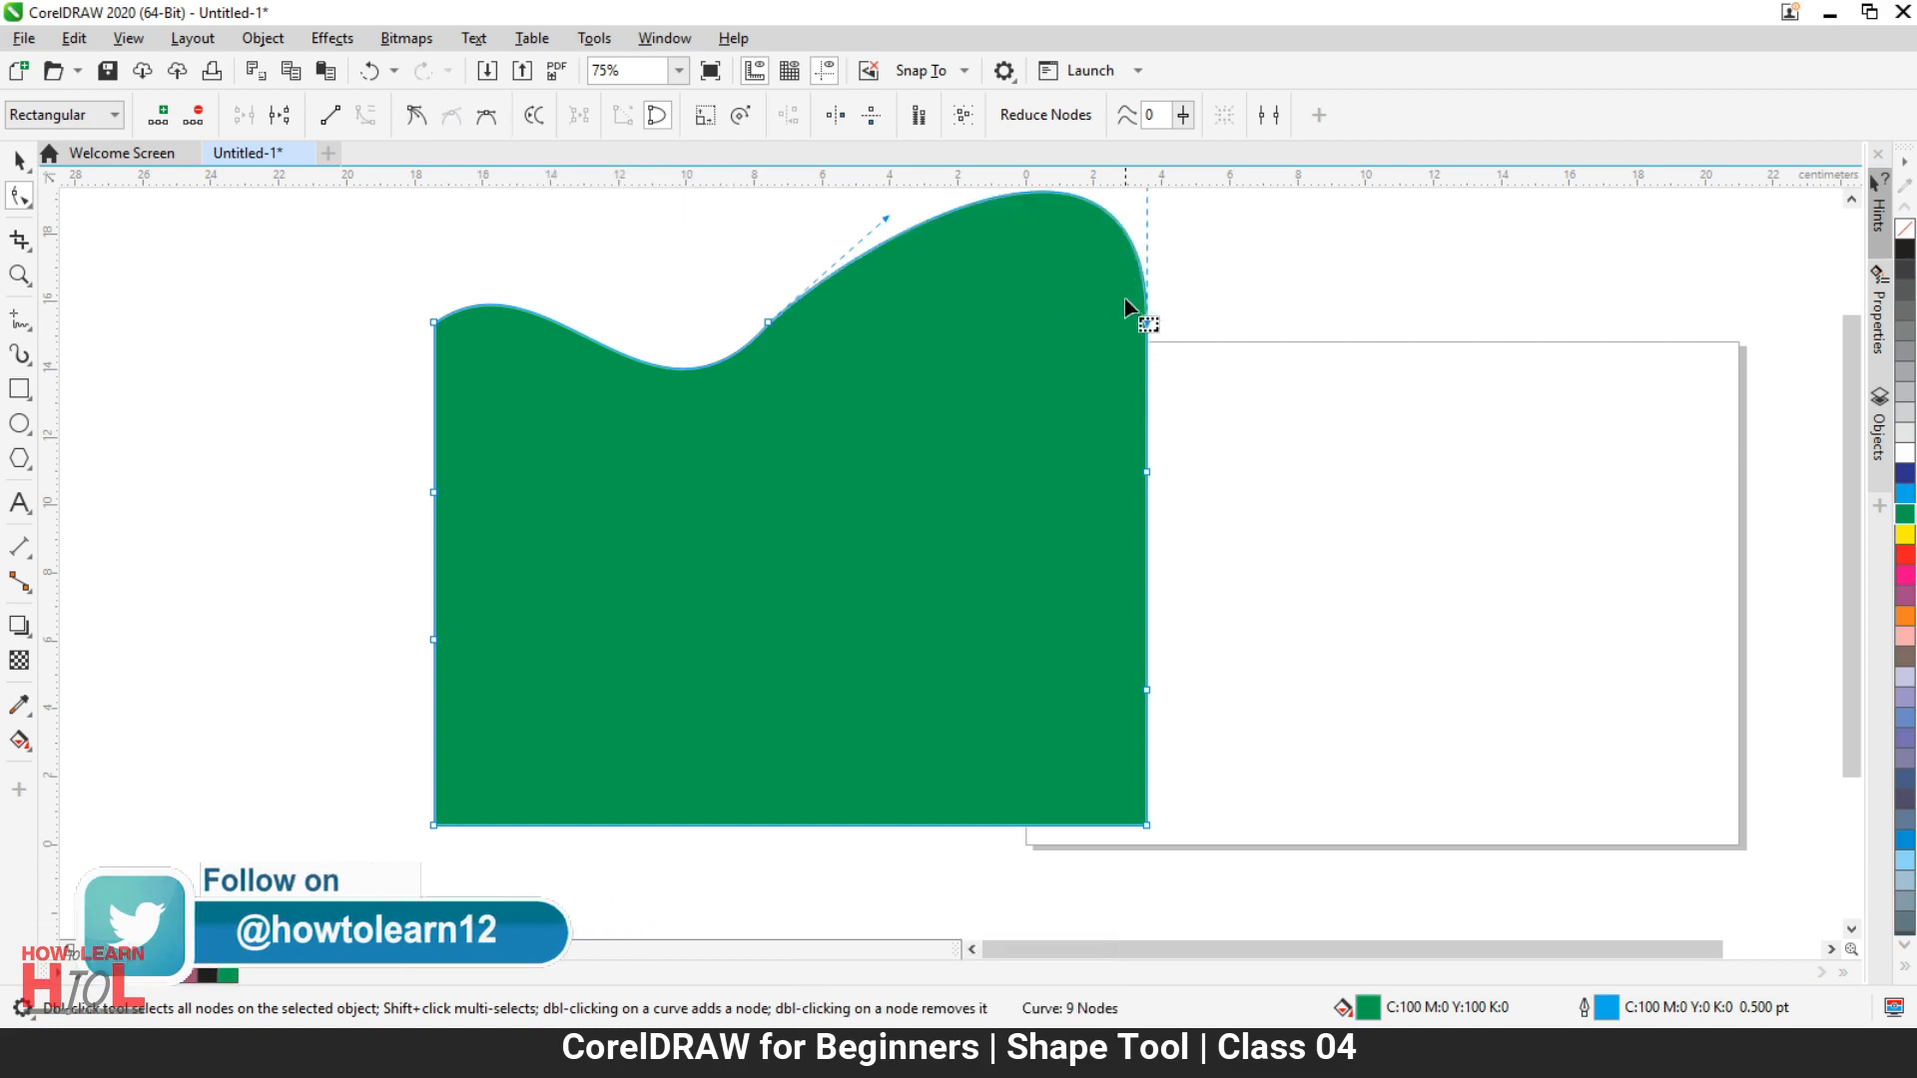
pyautogui.scroll(1, 1134, 415)
pyautogui.scroll(-1, 1102, 483)
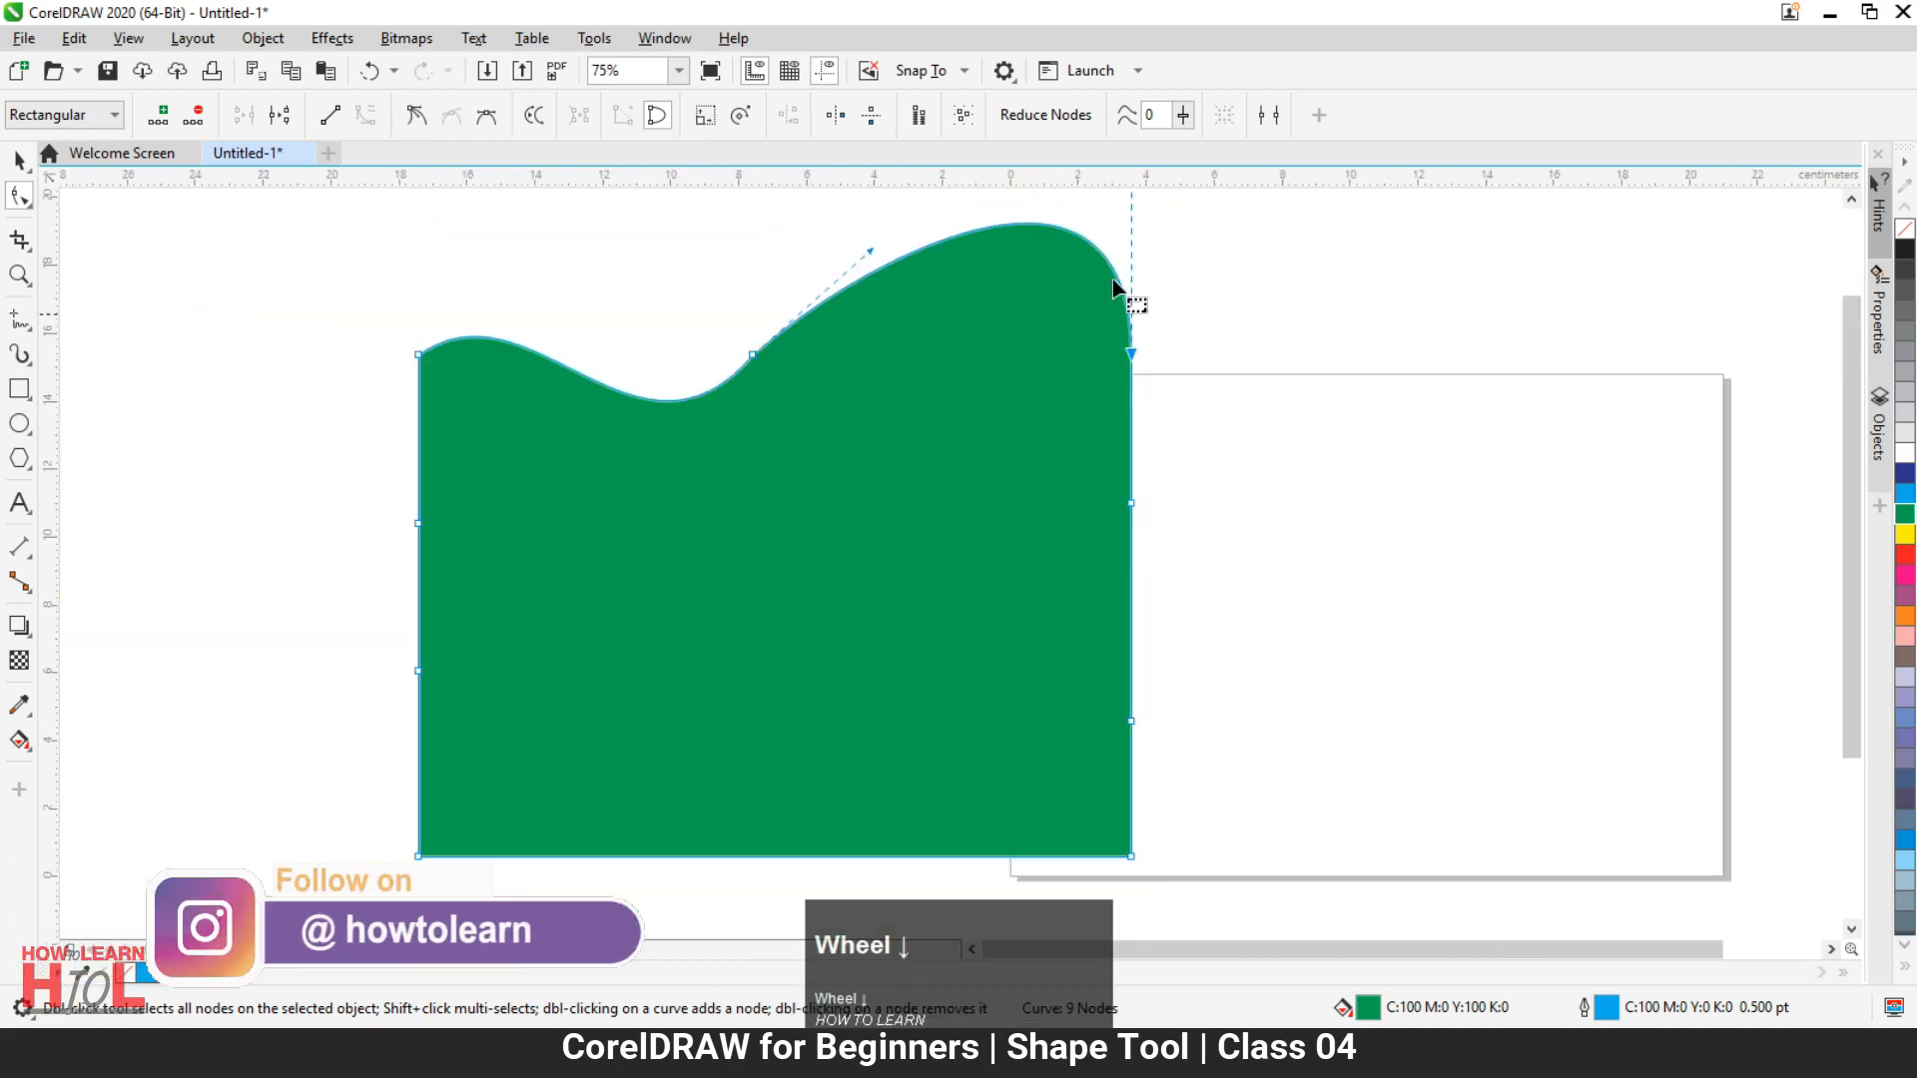
pyautogui.press('ctrl')
pyautogui.scroll(-1, 1201, 569)
pyautogui.scroll(2, 1018, 560)
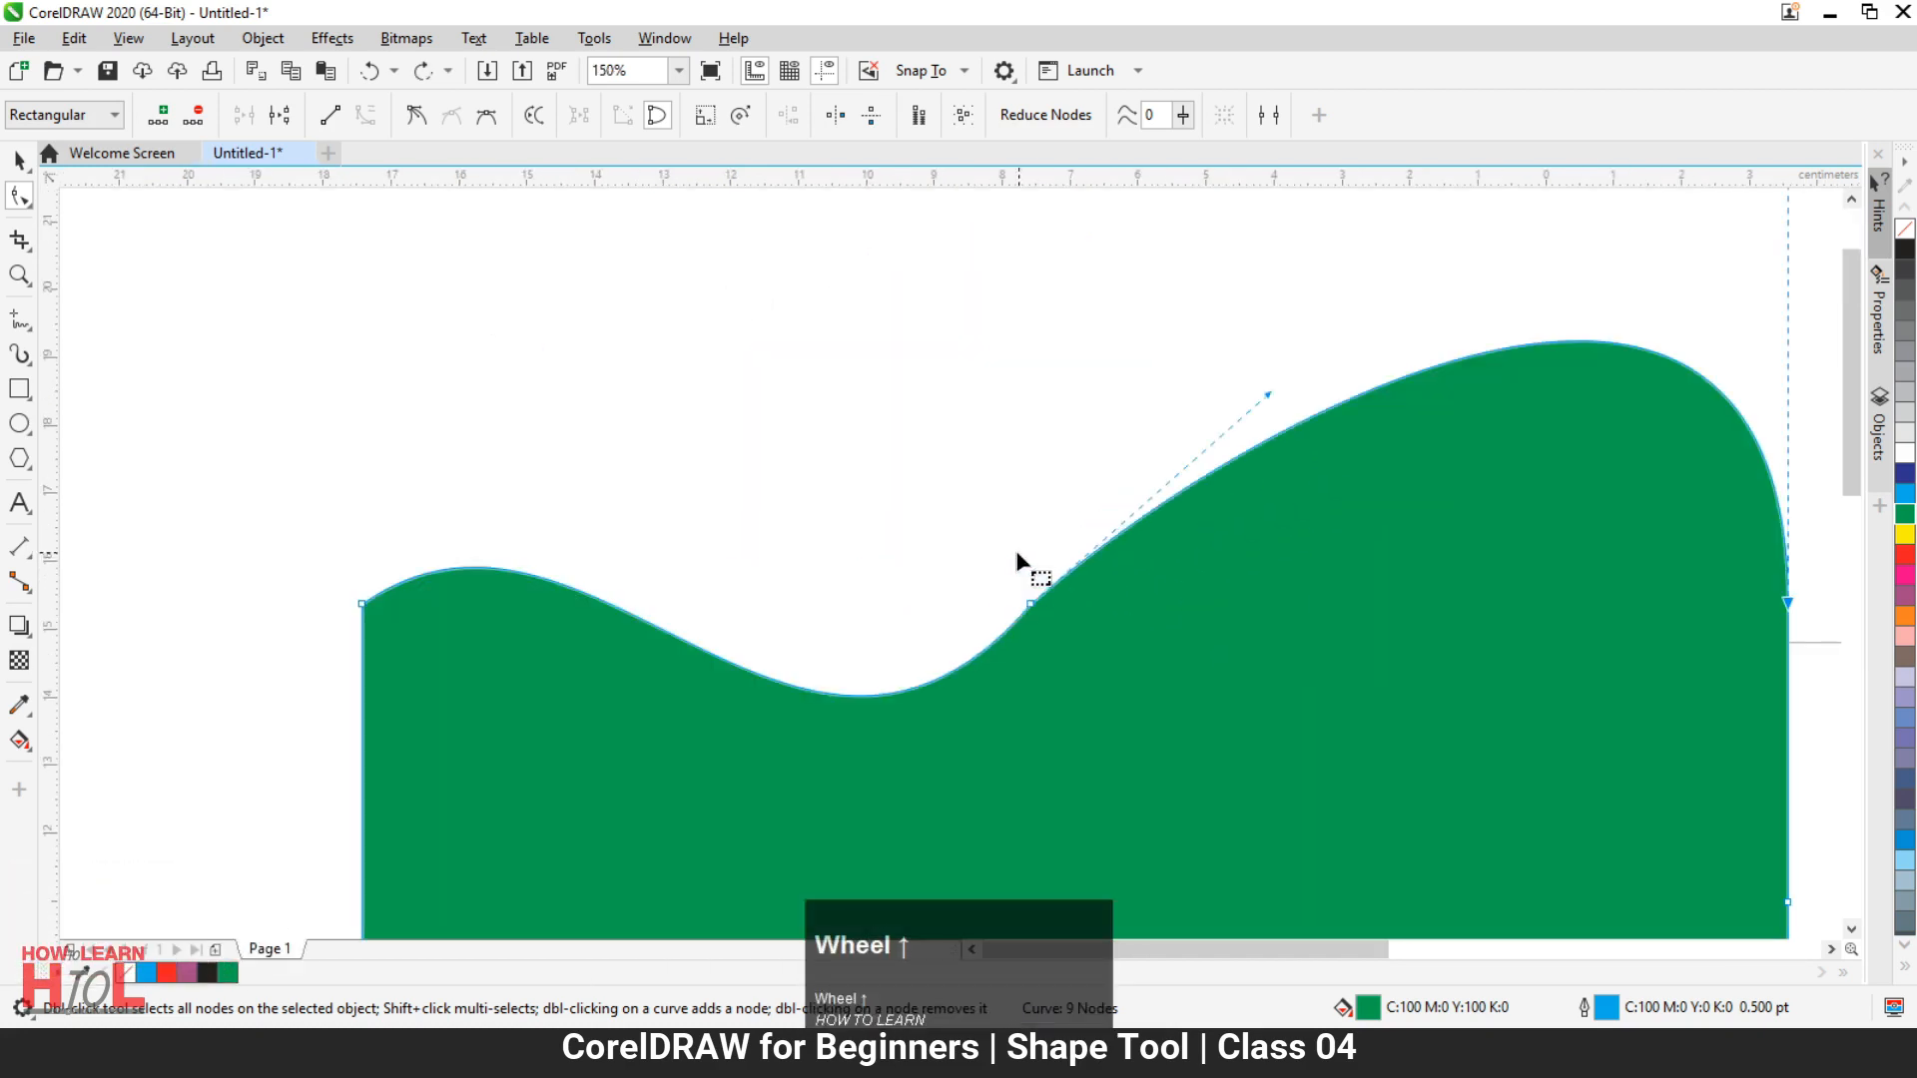
# Step: Try Smooth Node on the upper edge's left corner node, and undo the smoothing of both corners
pyautogui.click(362, 604)
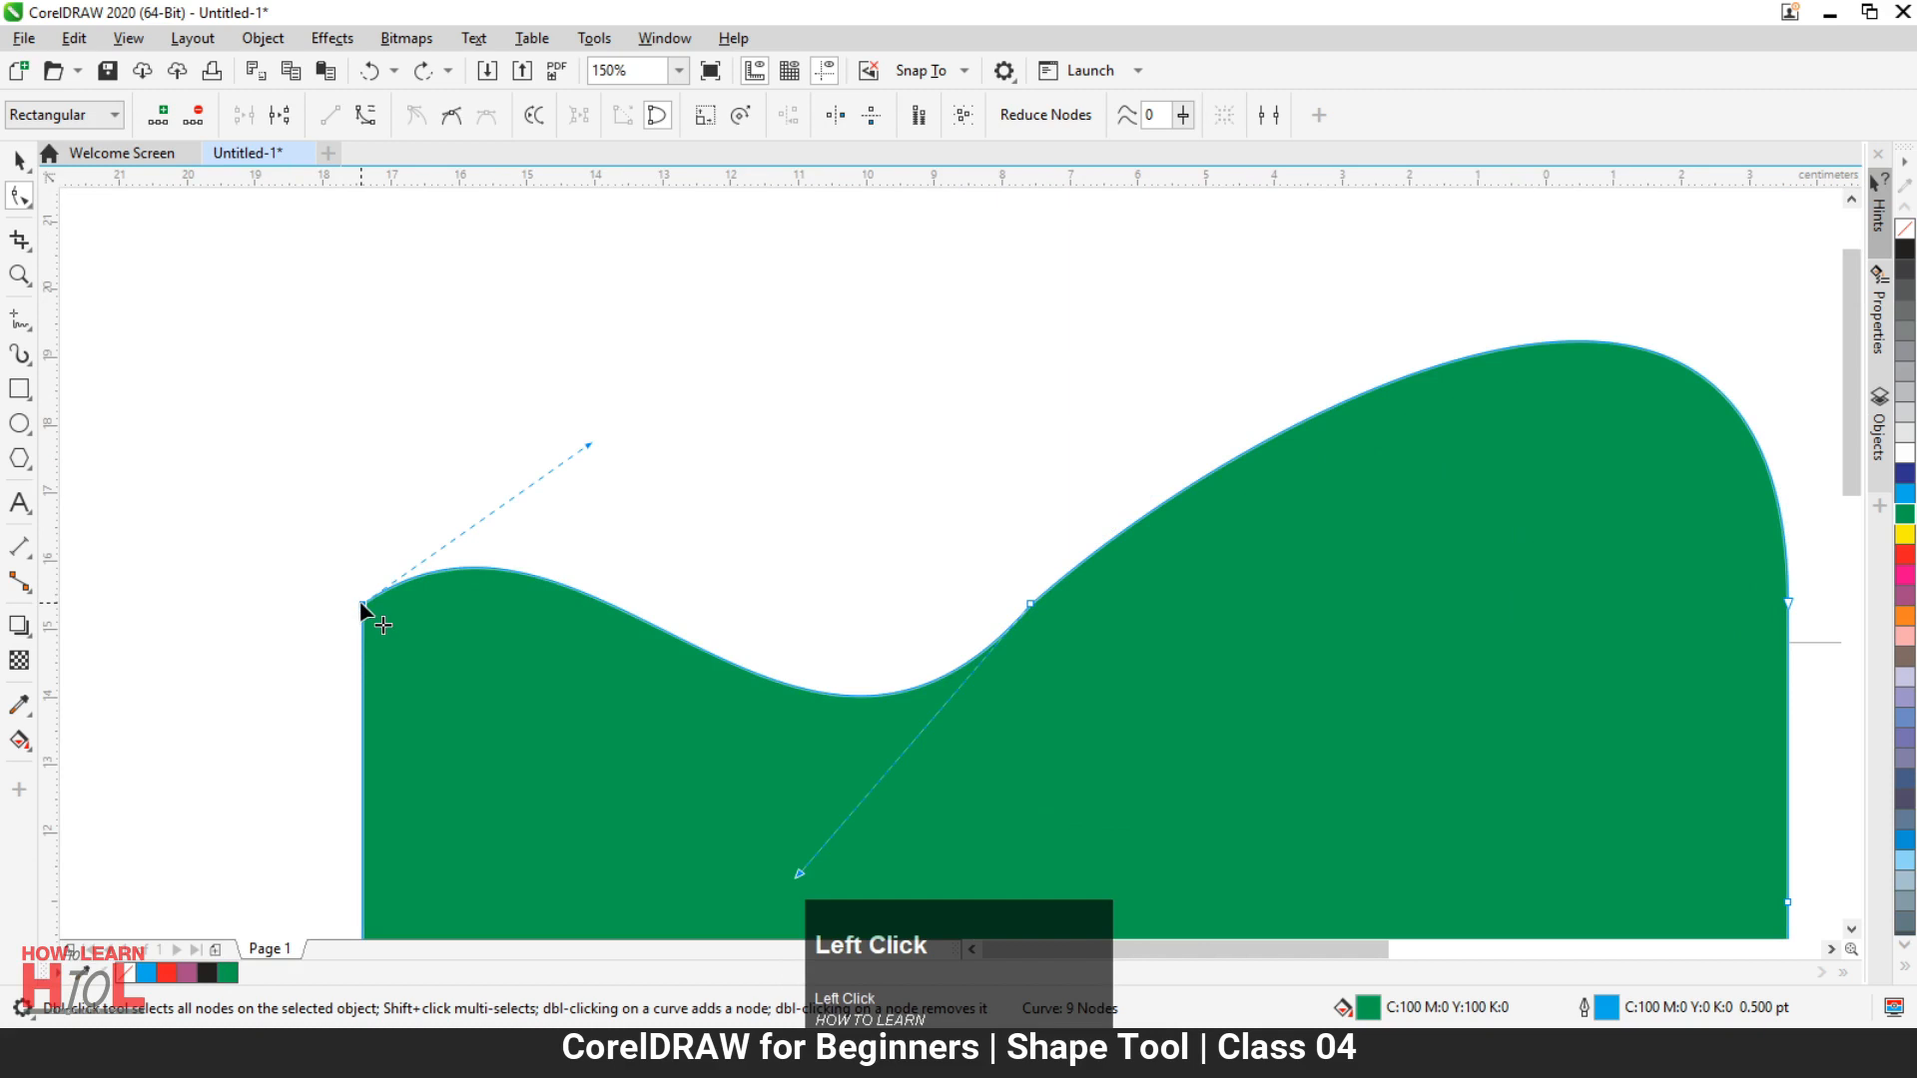
pyautogui.click(452, 114)
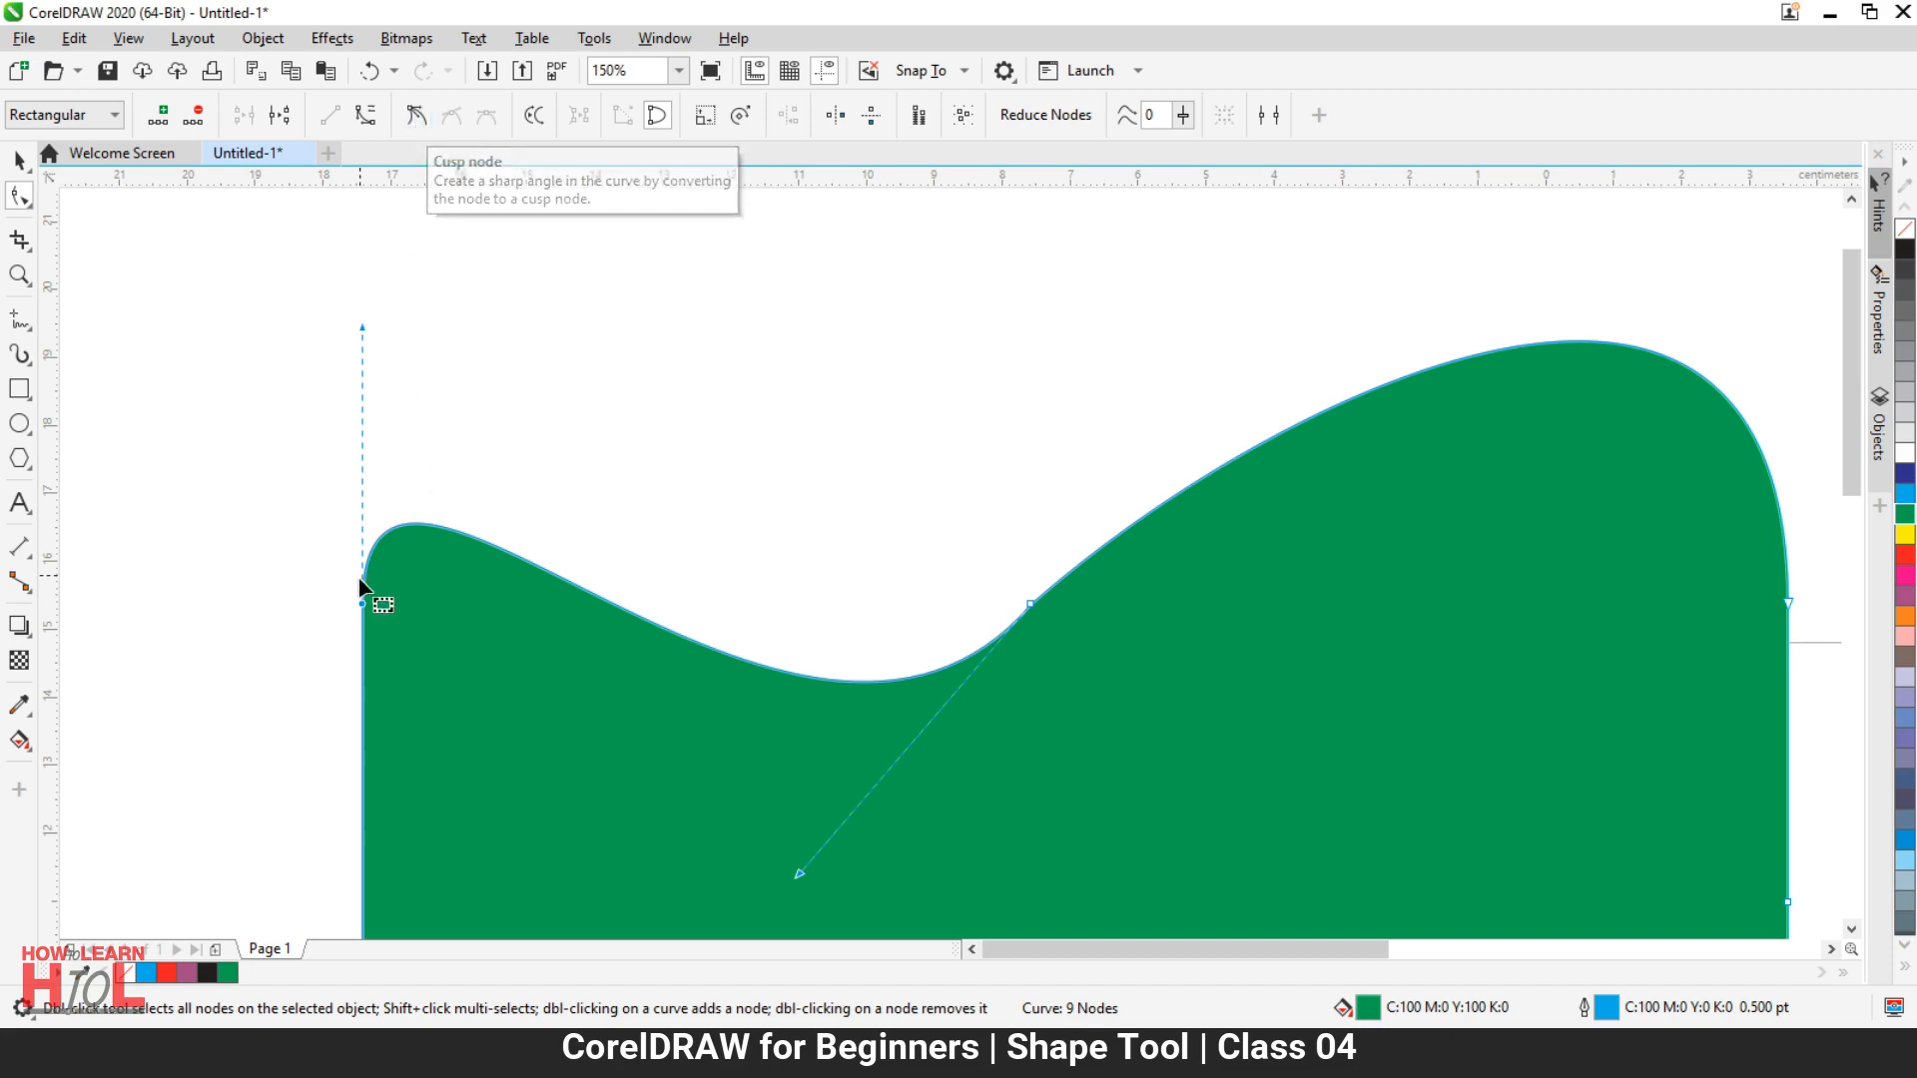
pyautogui.press('ctrl')
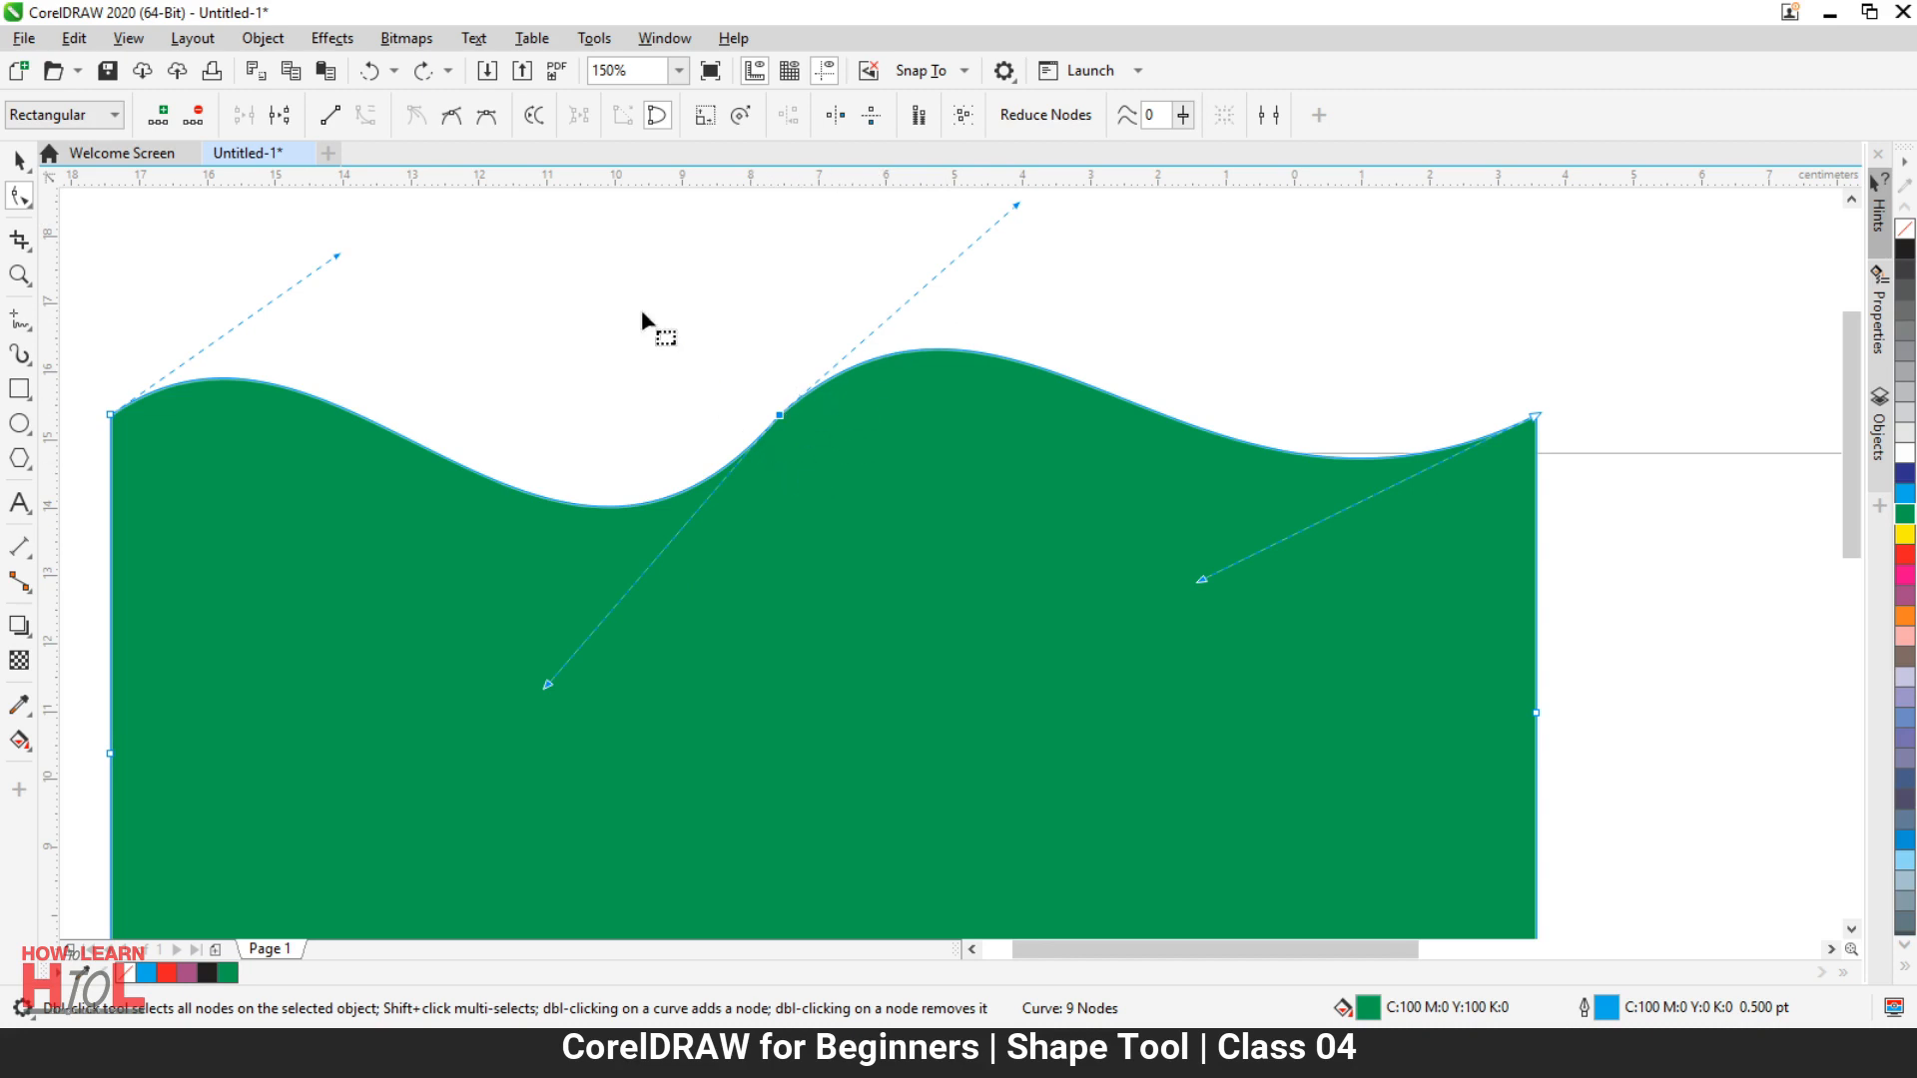
# Step: Try converting the upper edge's middle node to a symmetrical node, and undo the conversion
pyautogui.click(487, 118)
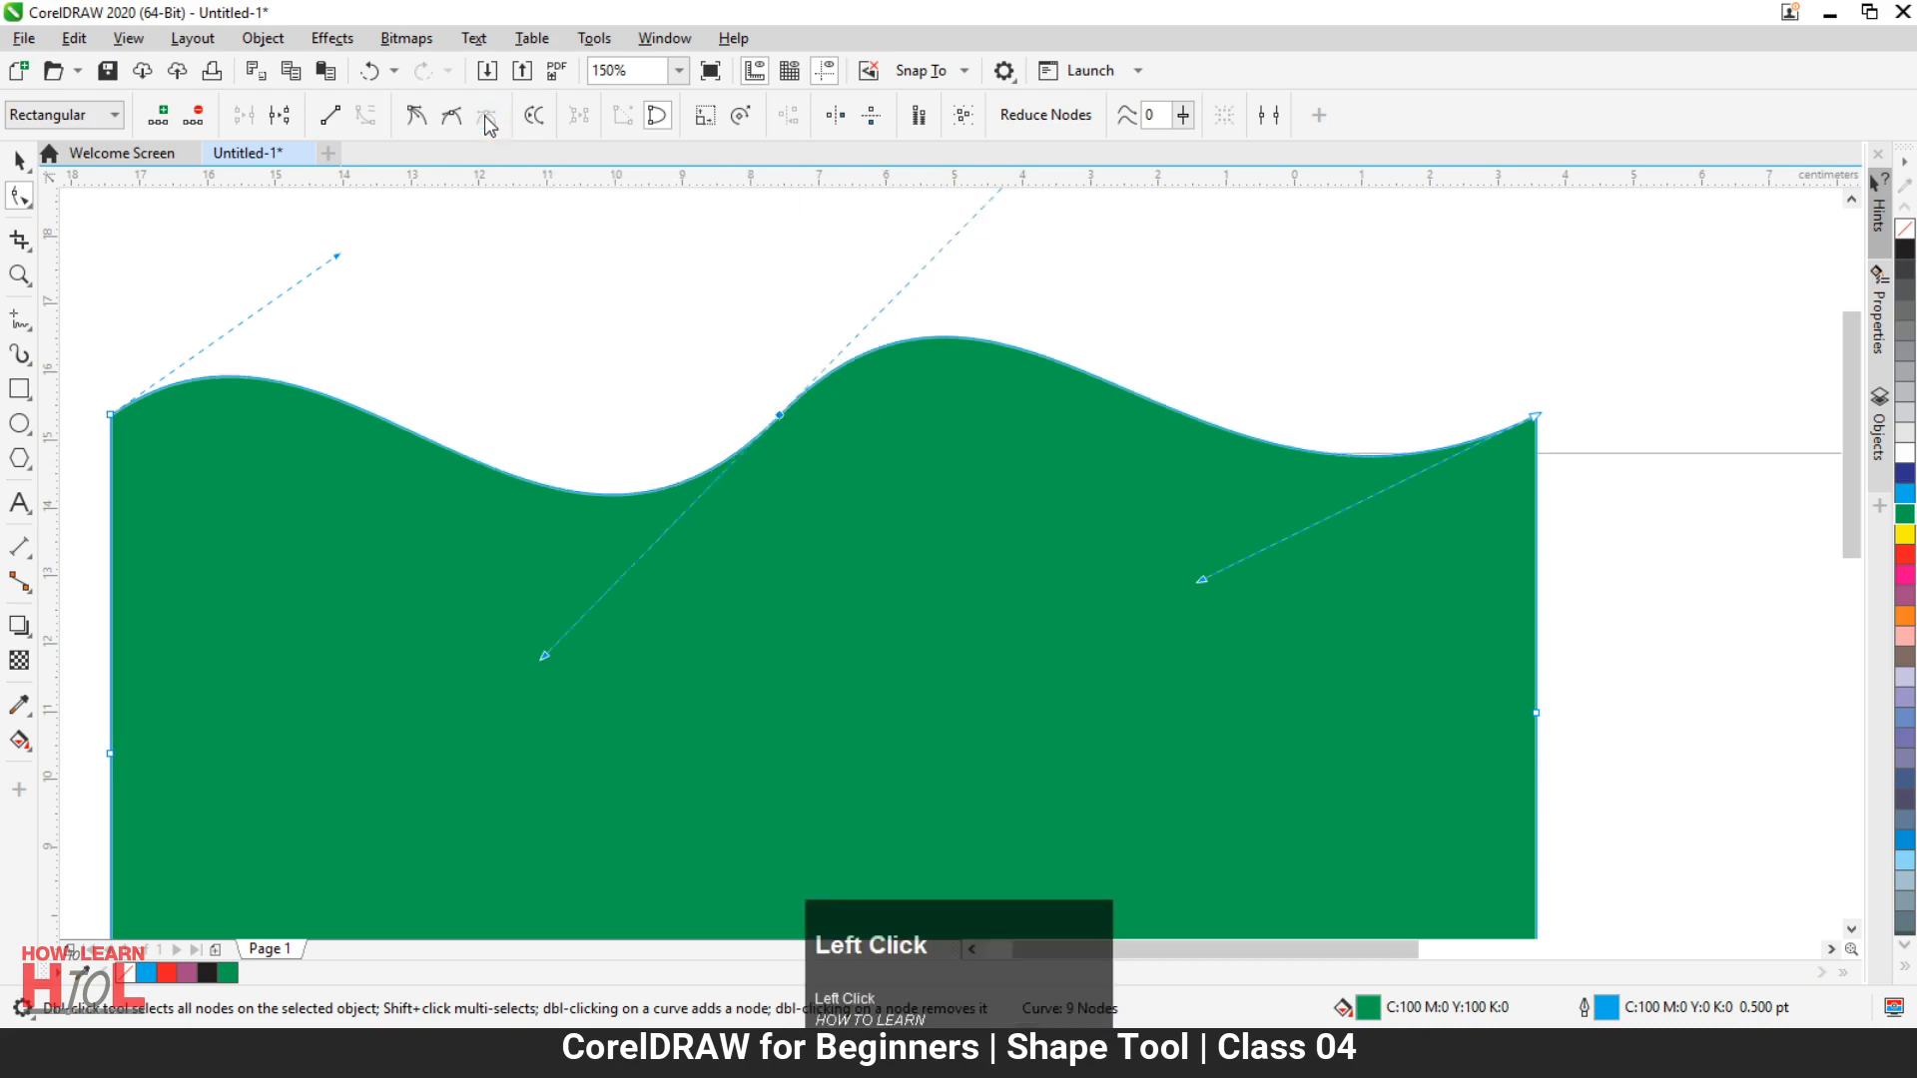
pyautogui.scroll(-2, 877, 672)
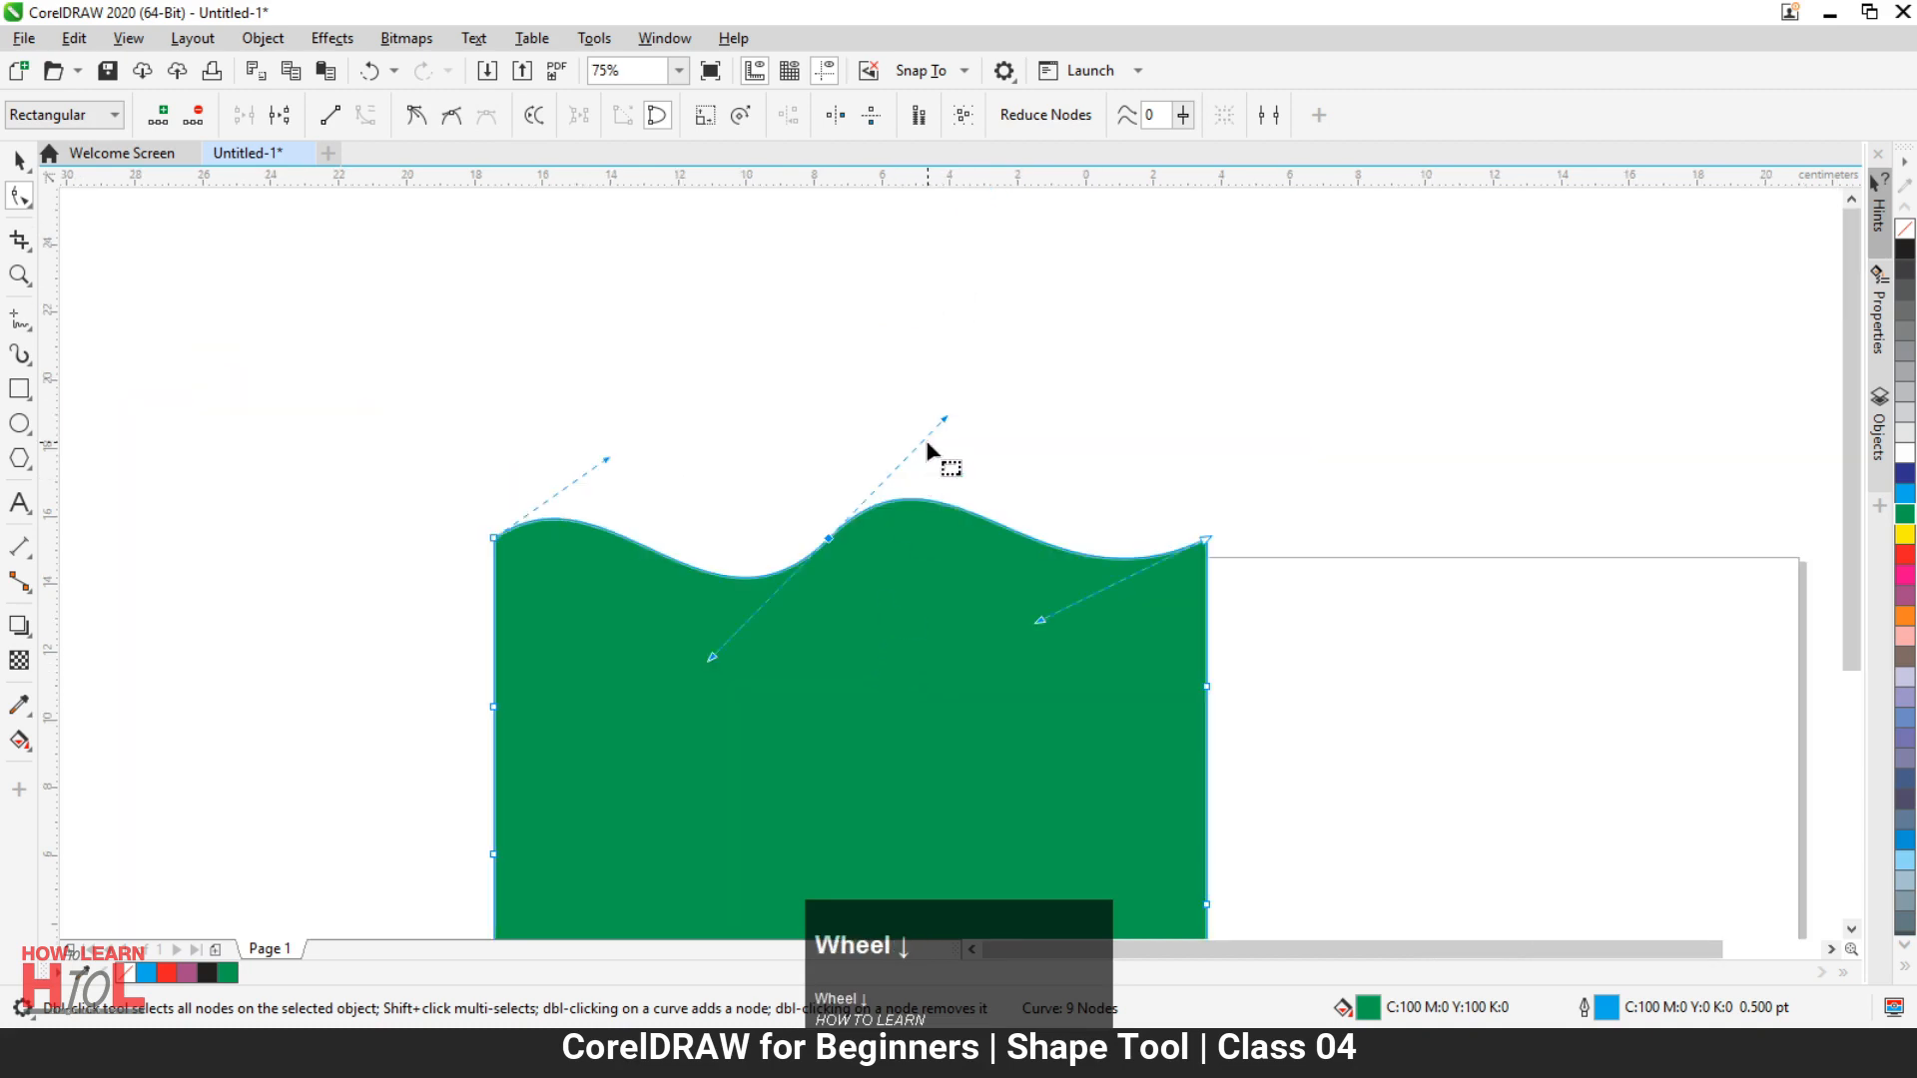
pyautogui.scroll(2, 926, 449)
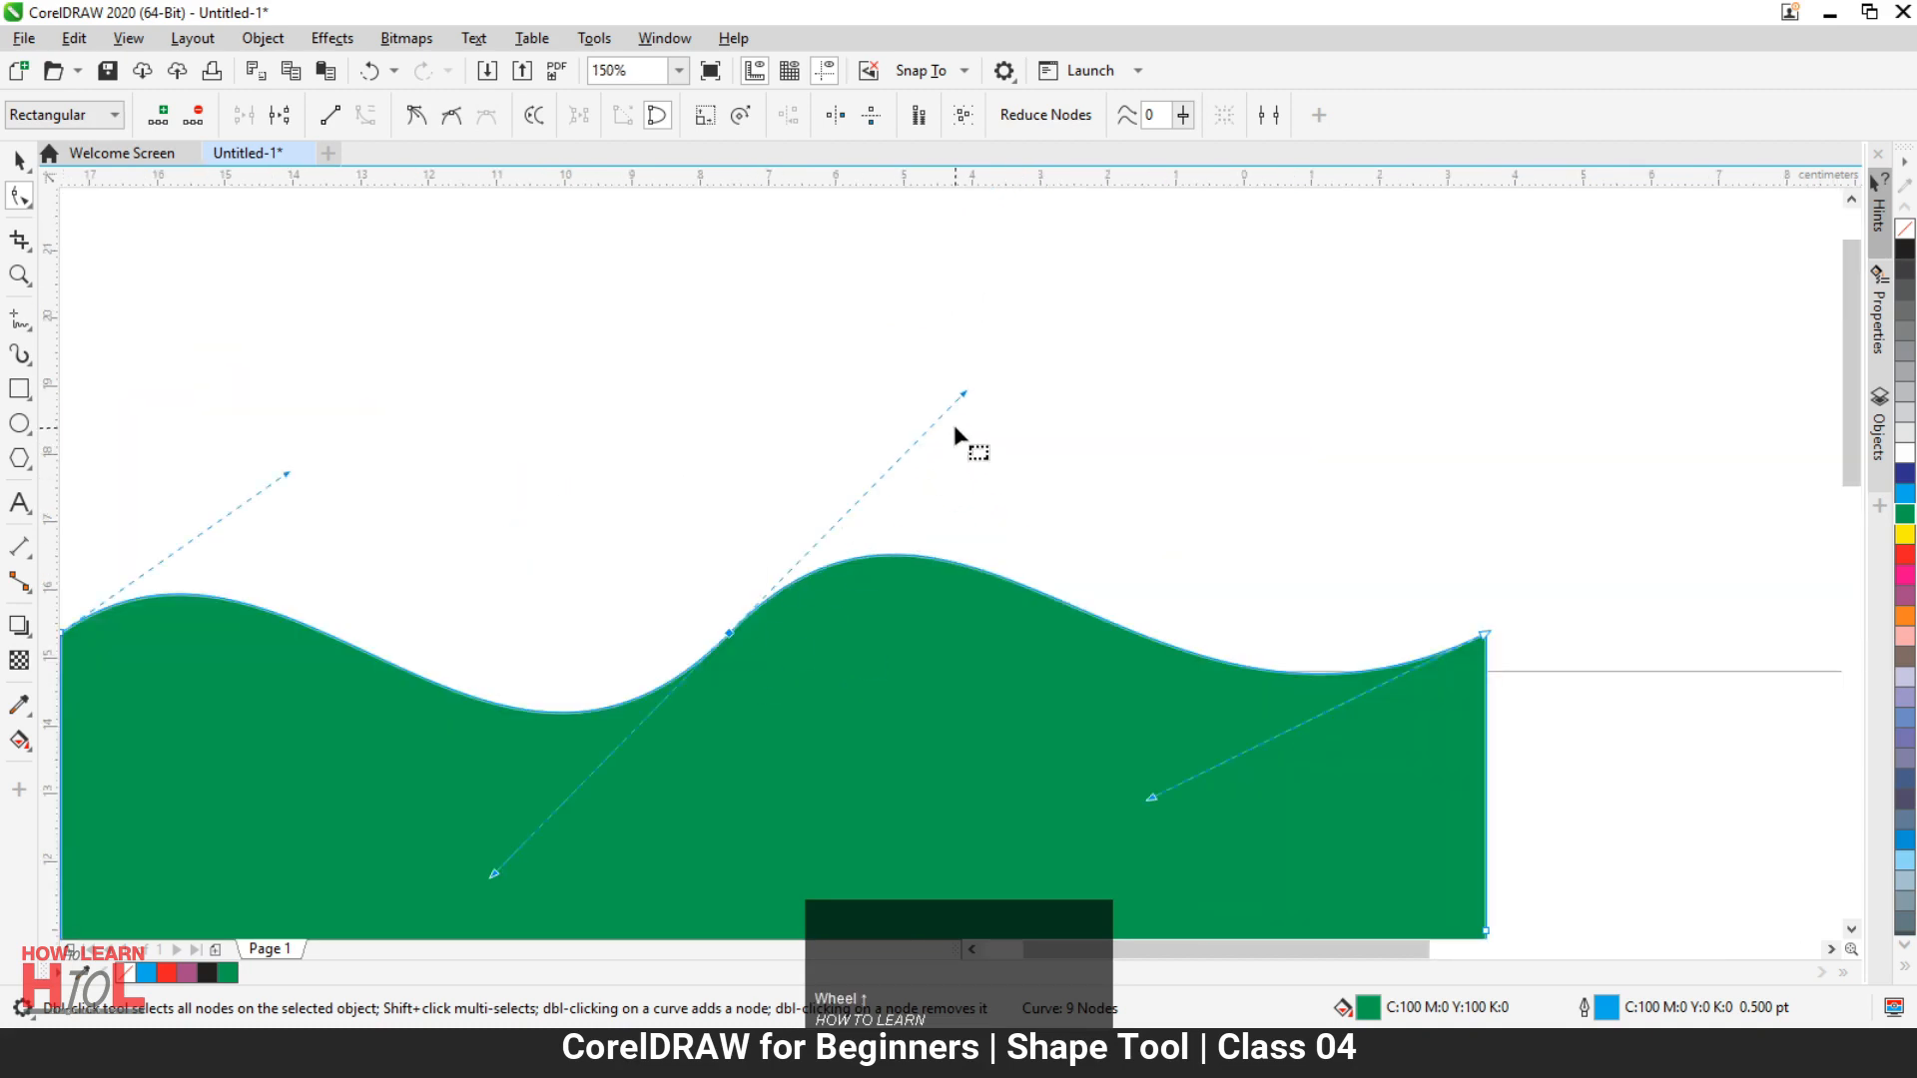
pyautogui.scroll(-2, 728, 601)
pyautogui.scroll(2, 728, 604)
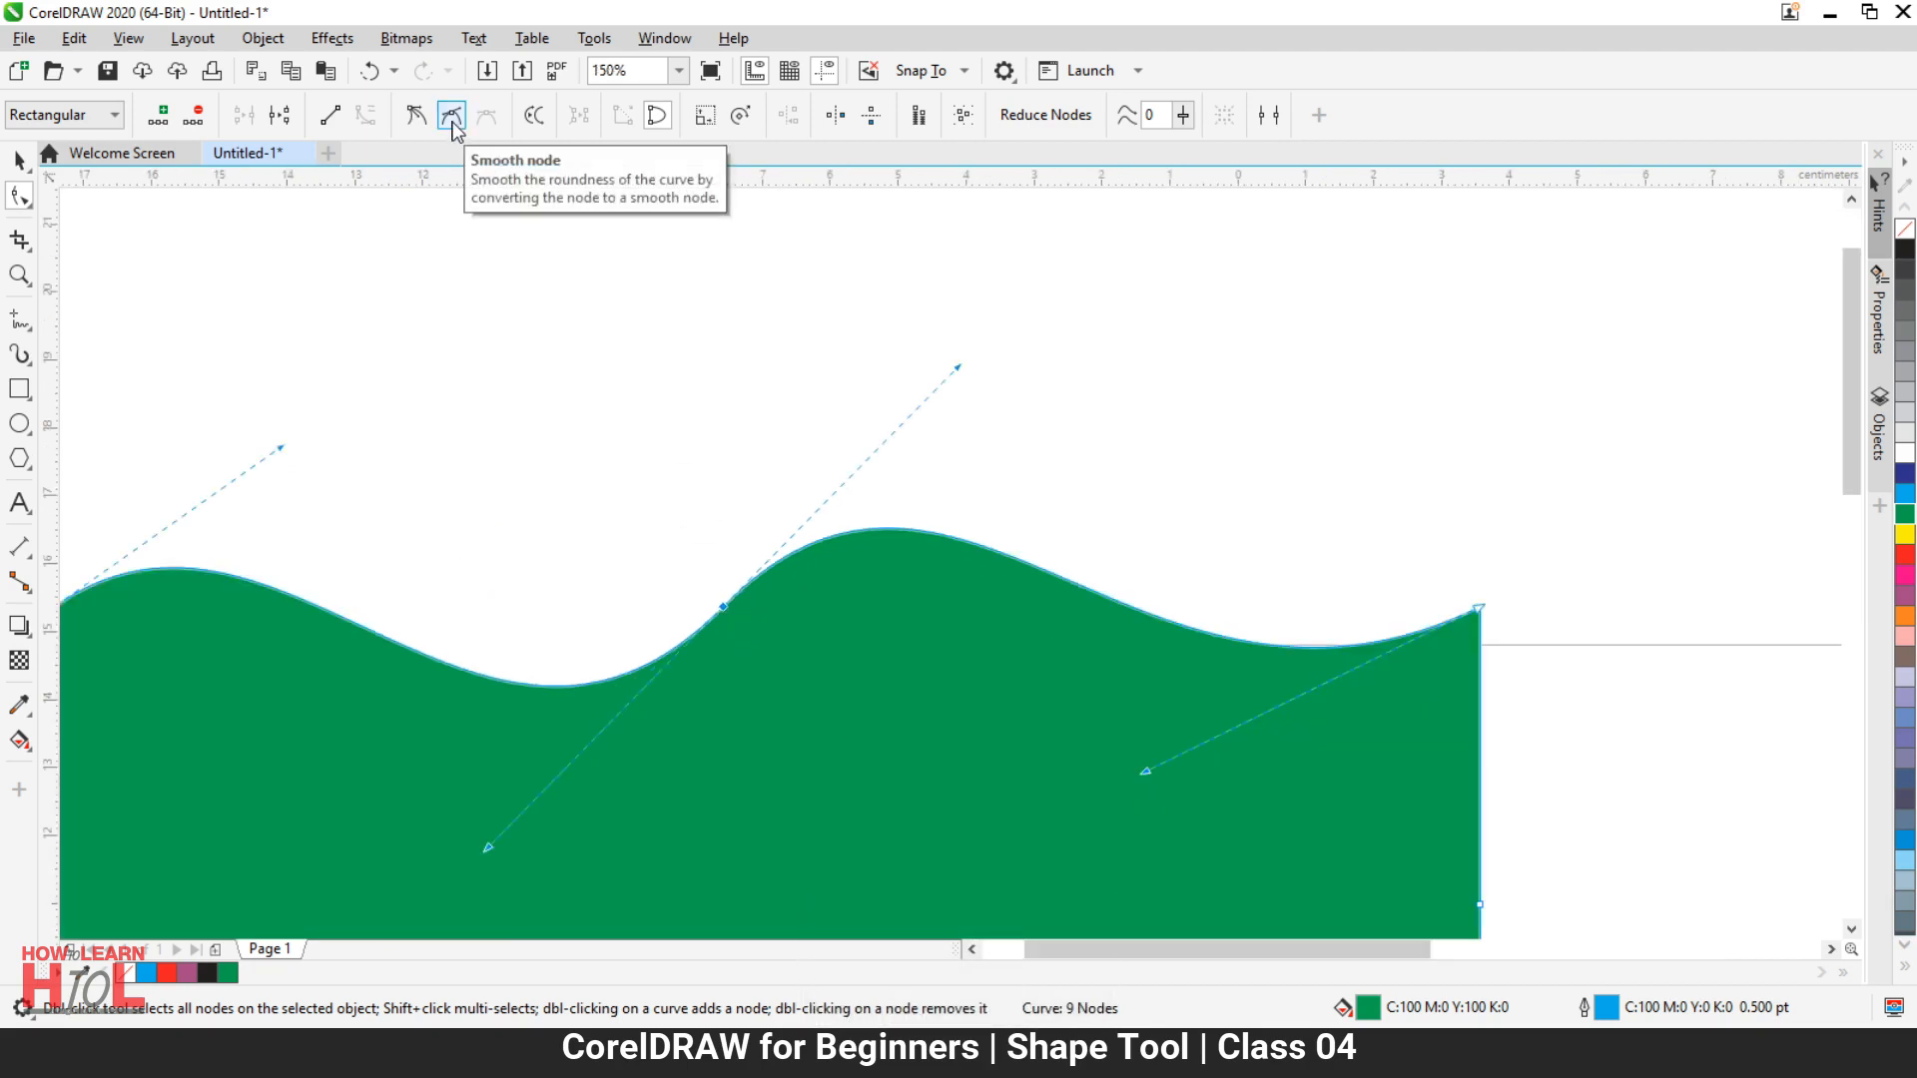
pyautogui.hotkey('ctrl', 'z')
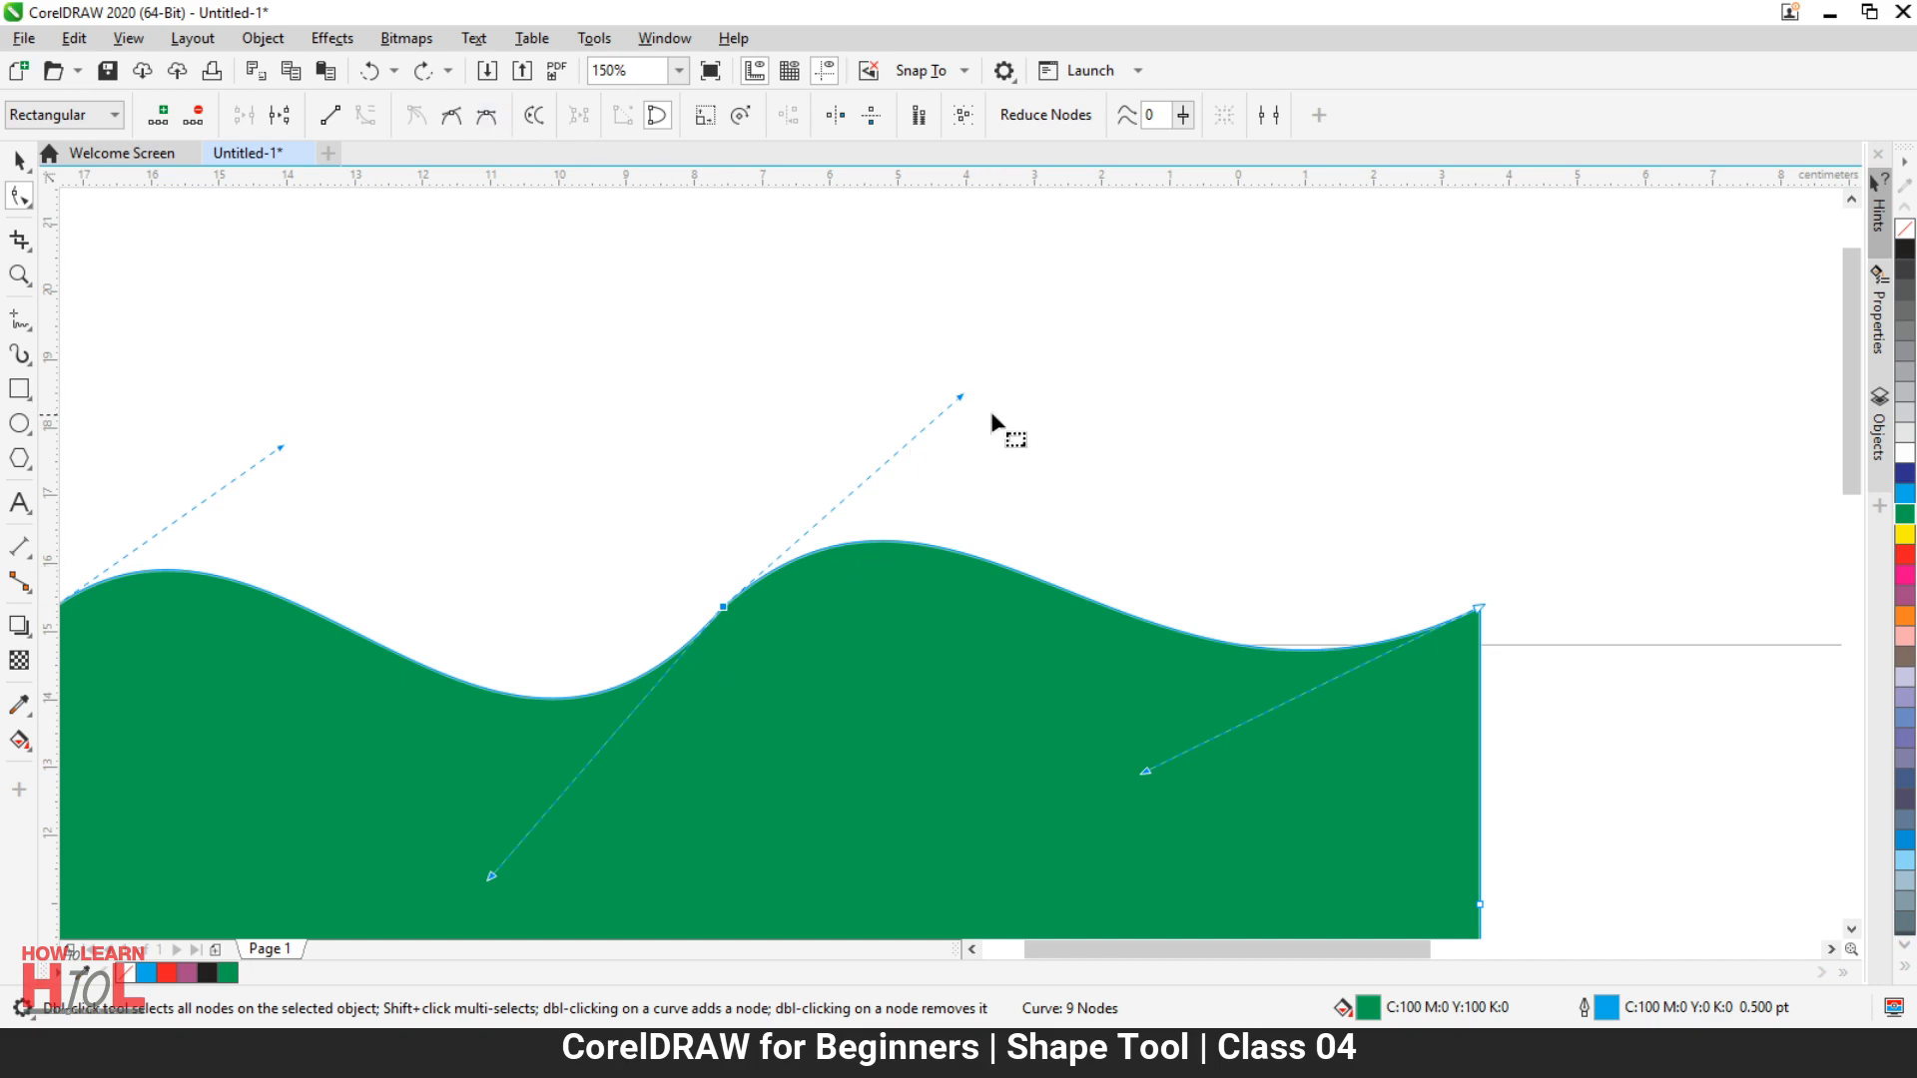
# Step: Move the middle node's two handles independently and convert the node to symmetrical
pyautogui.moveTo(960, 397); pyautogui.dragTo(1022, 460)
pyautogui.moveTo(489, 887); pyautogui.dragTo(605, 903)
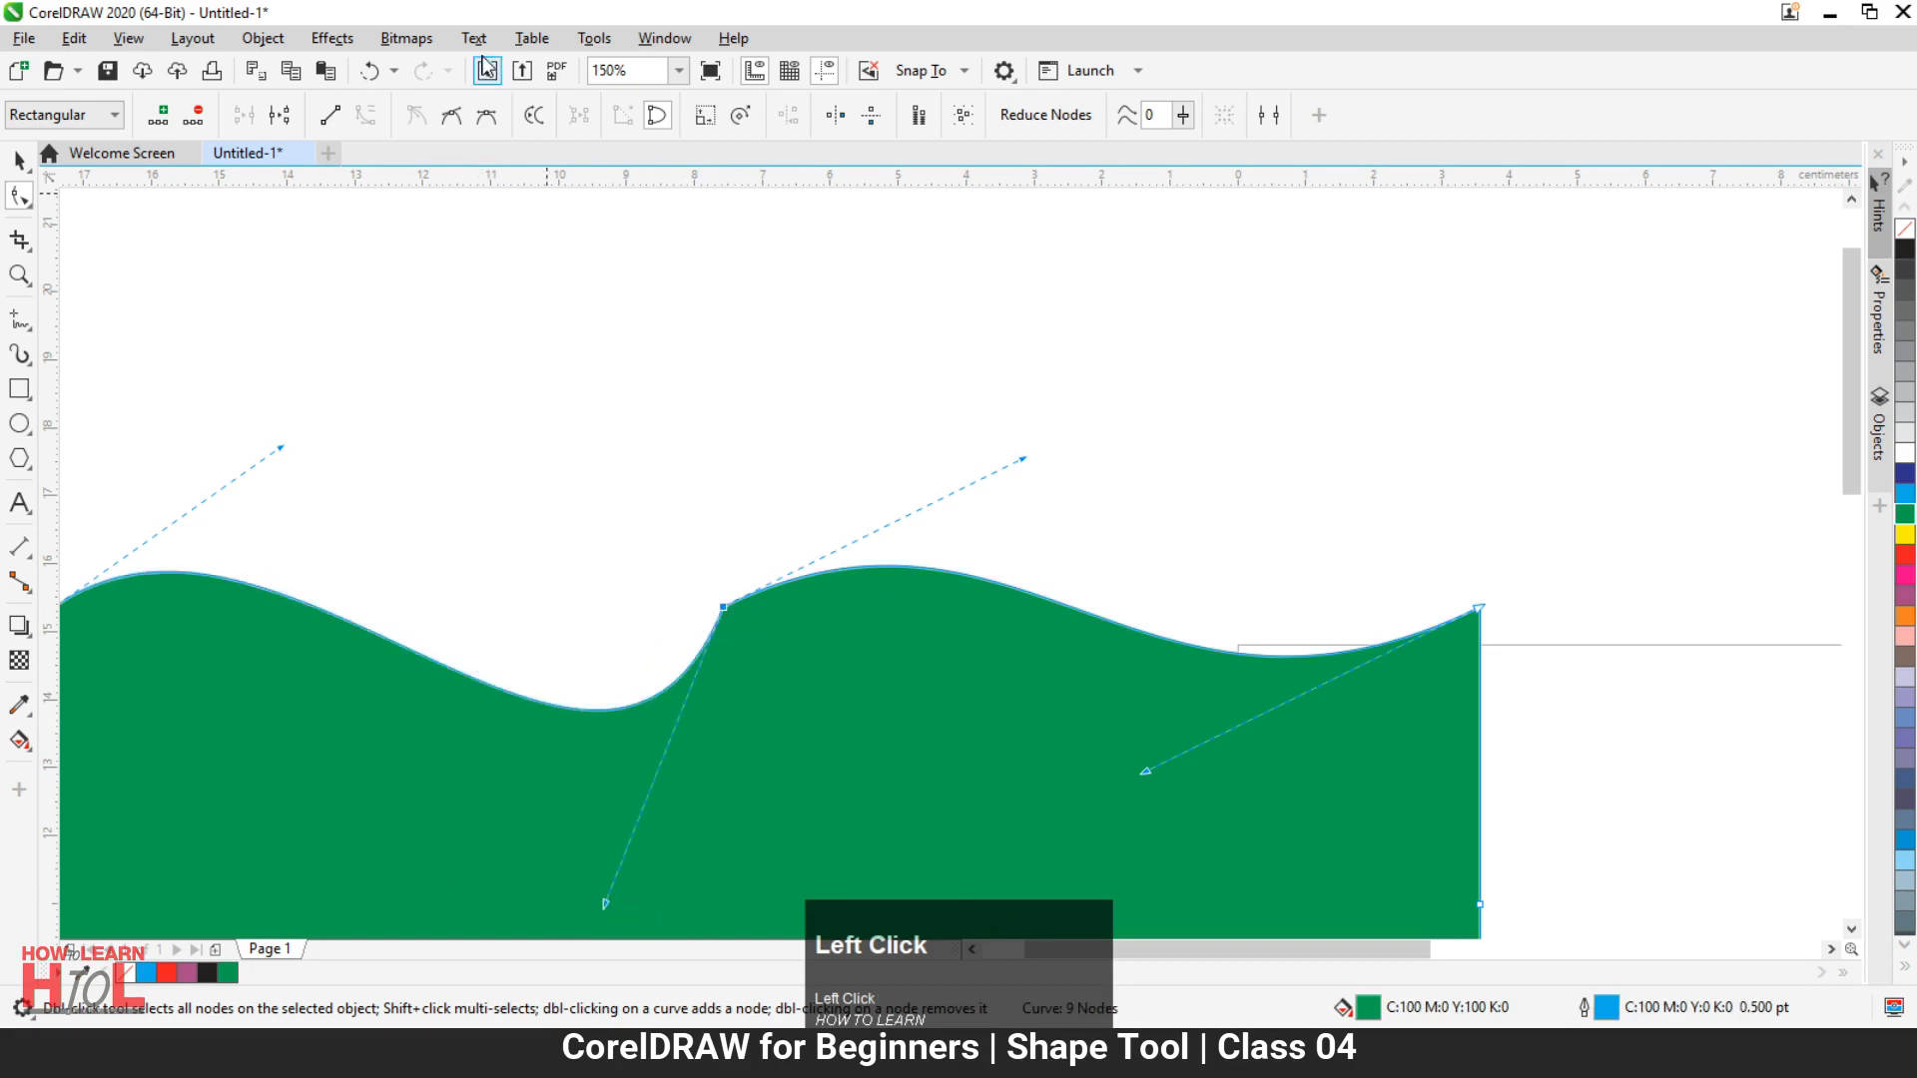
pyautogui.click(487, 117)
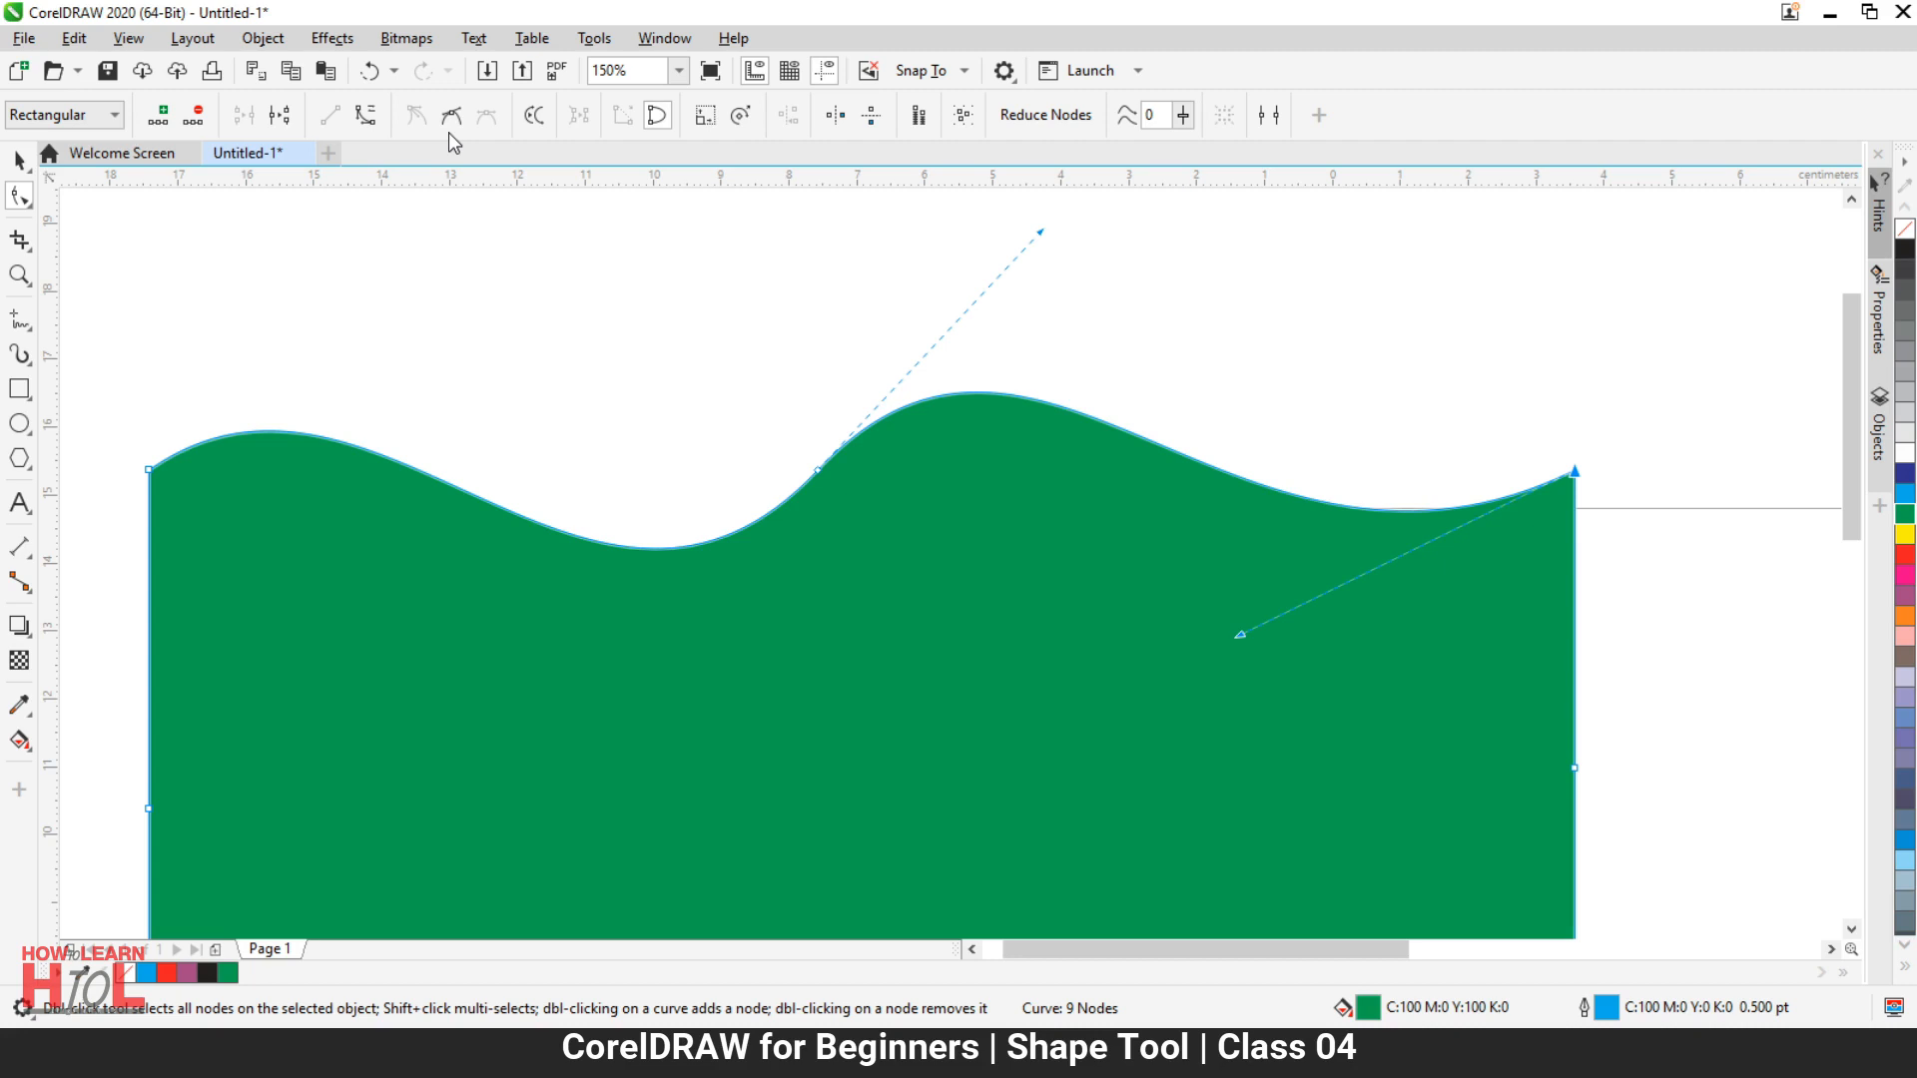
pyautogui.hotkey('ctrl', 'z')
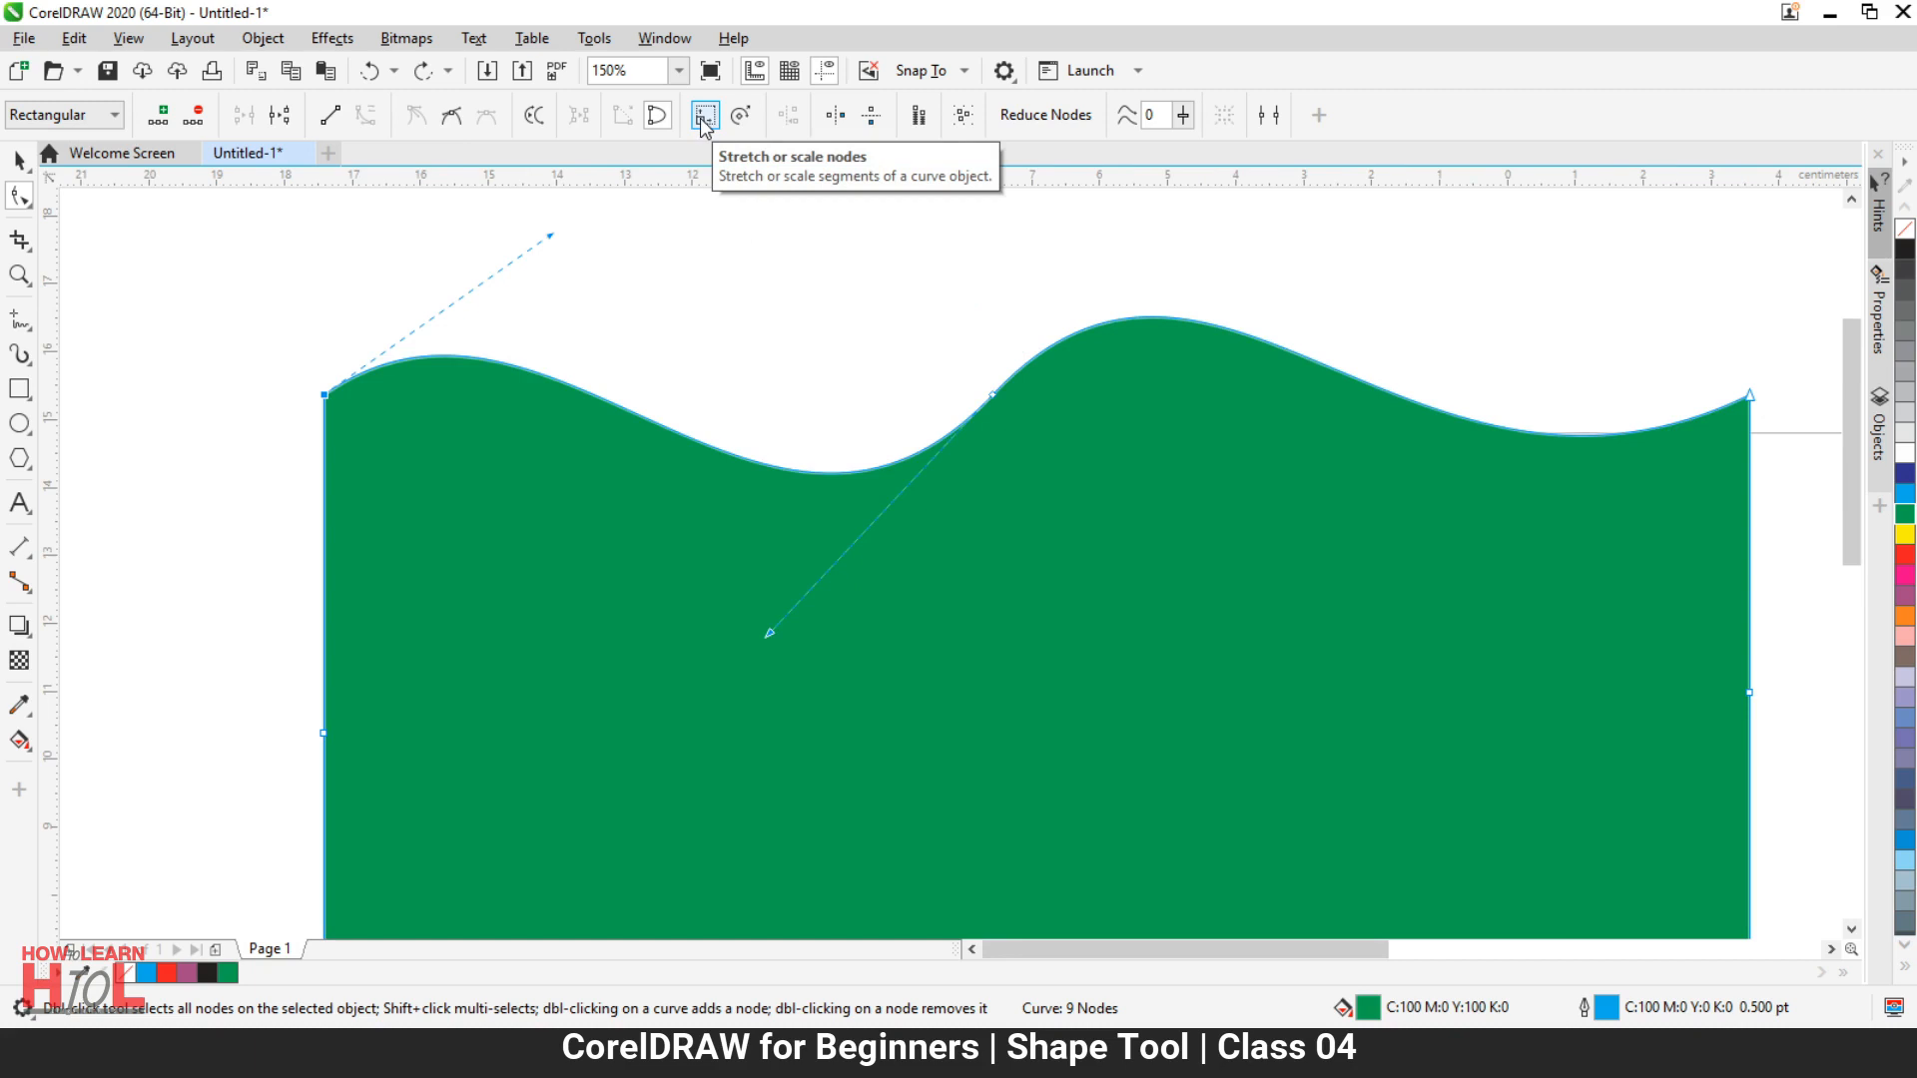
# Step: Compress the curve at the upper left corner node horizontally using Stretch or Scale Nodes
pyautogui.click(322, 395)
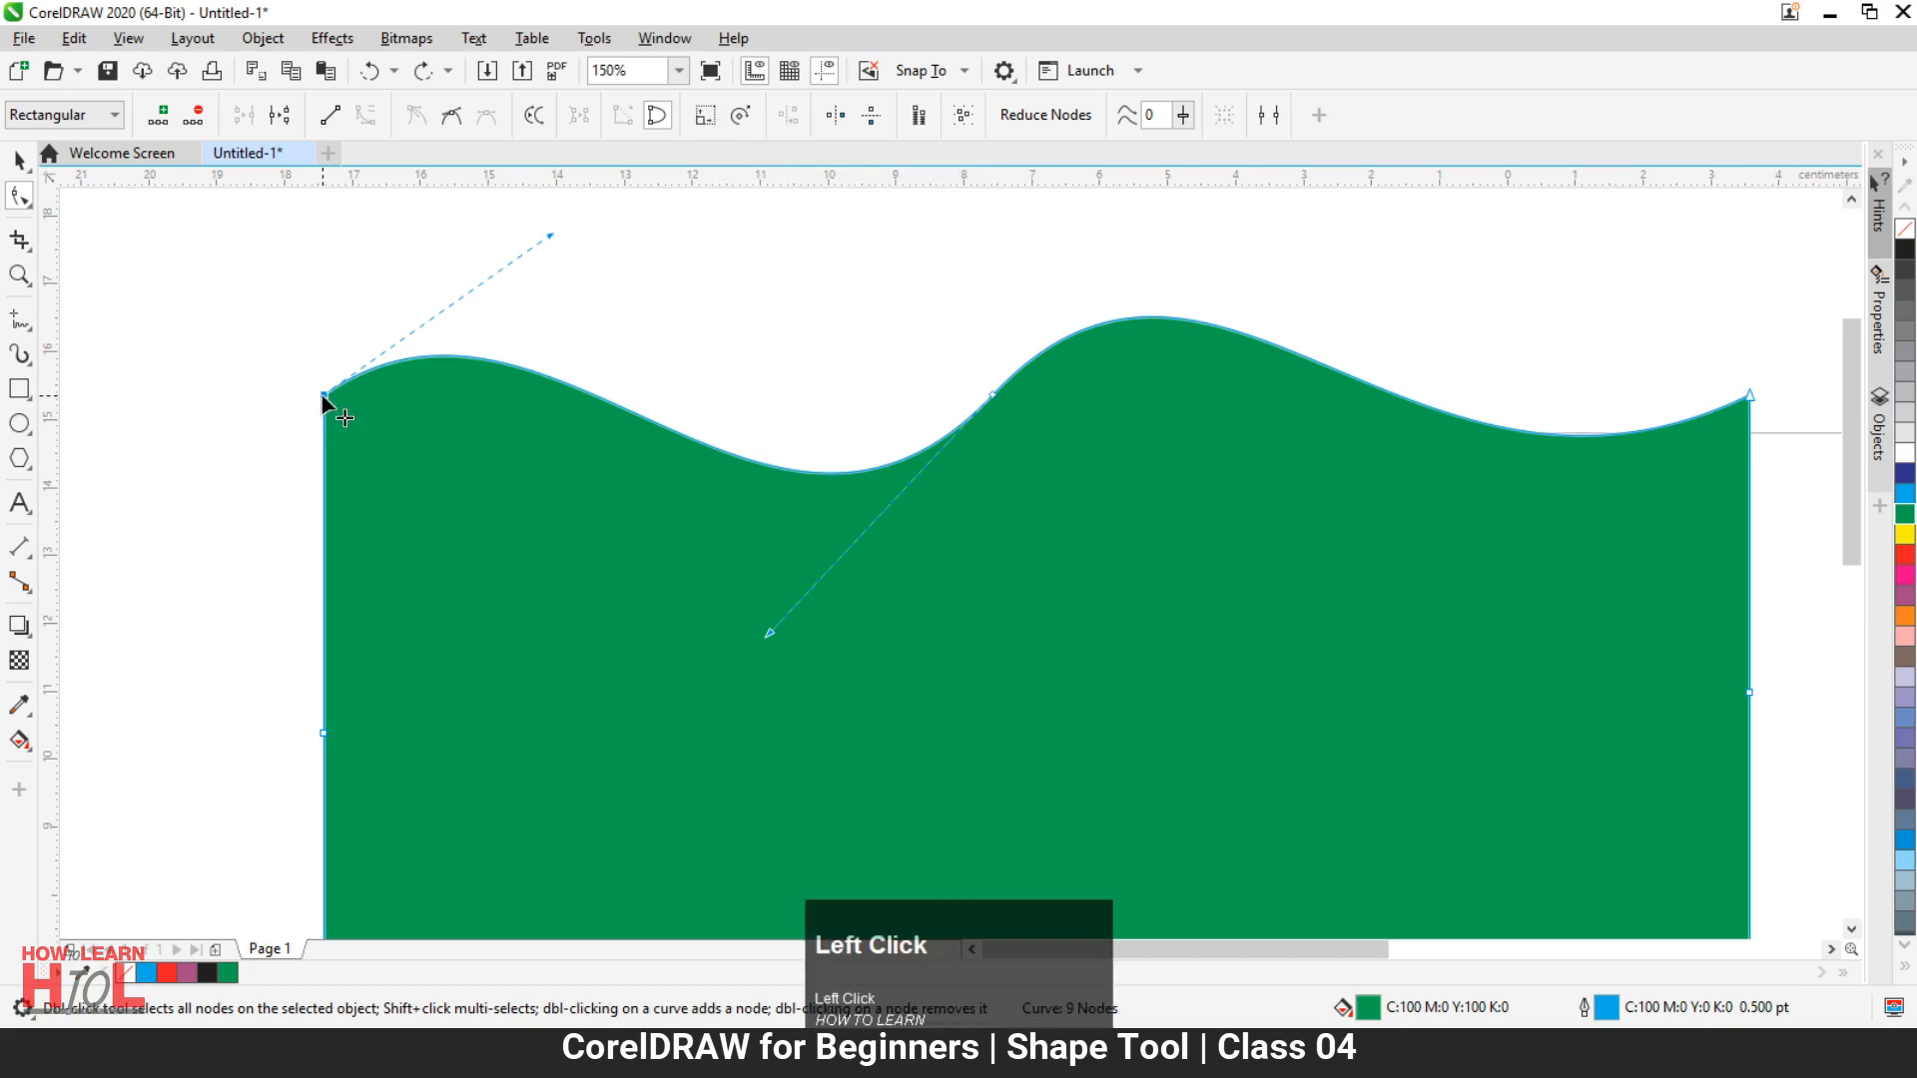
pyautogui.click(705, 115)
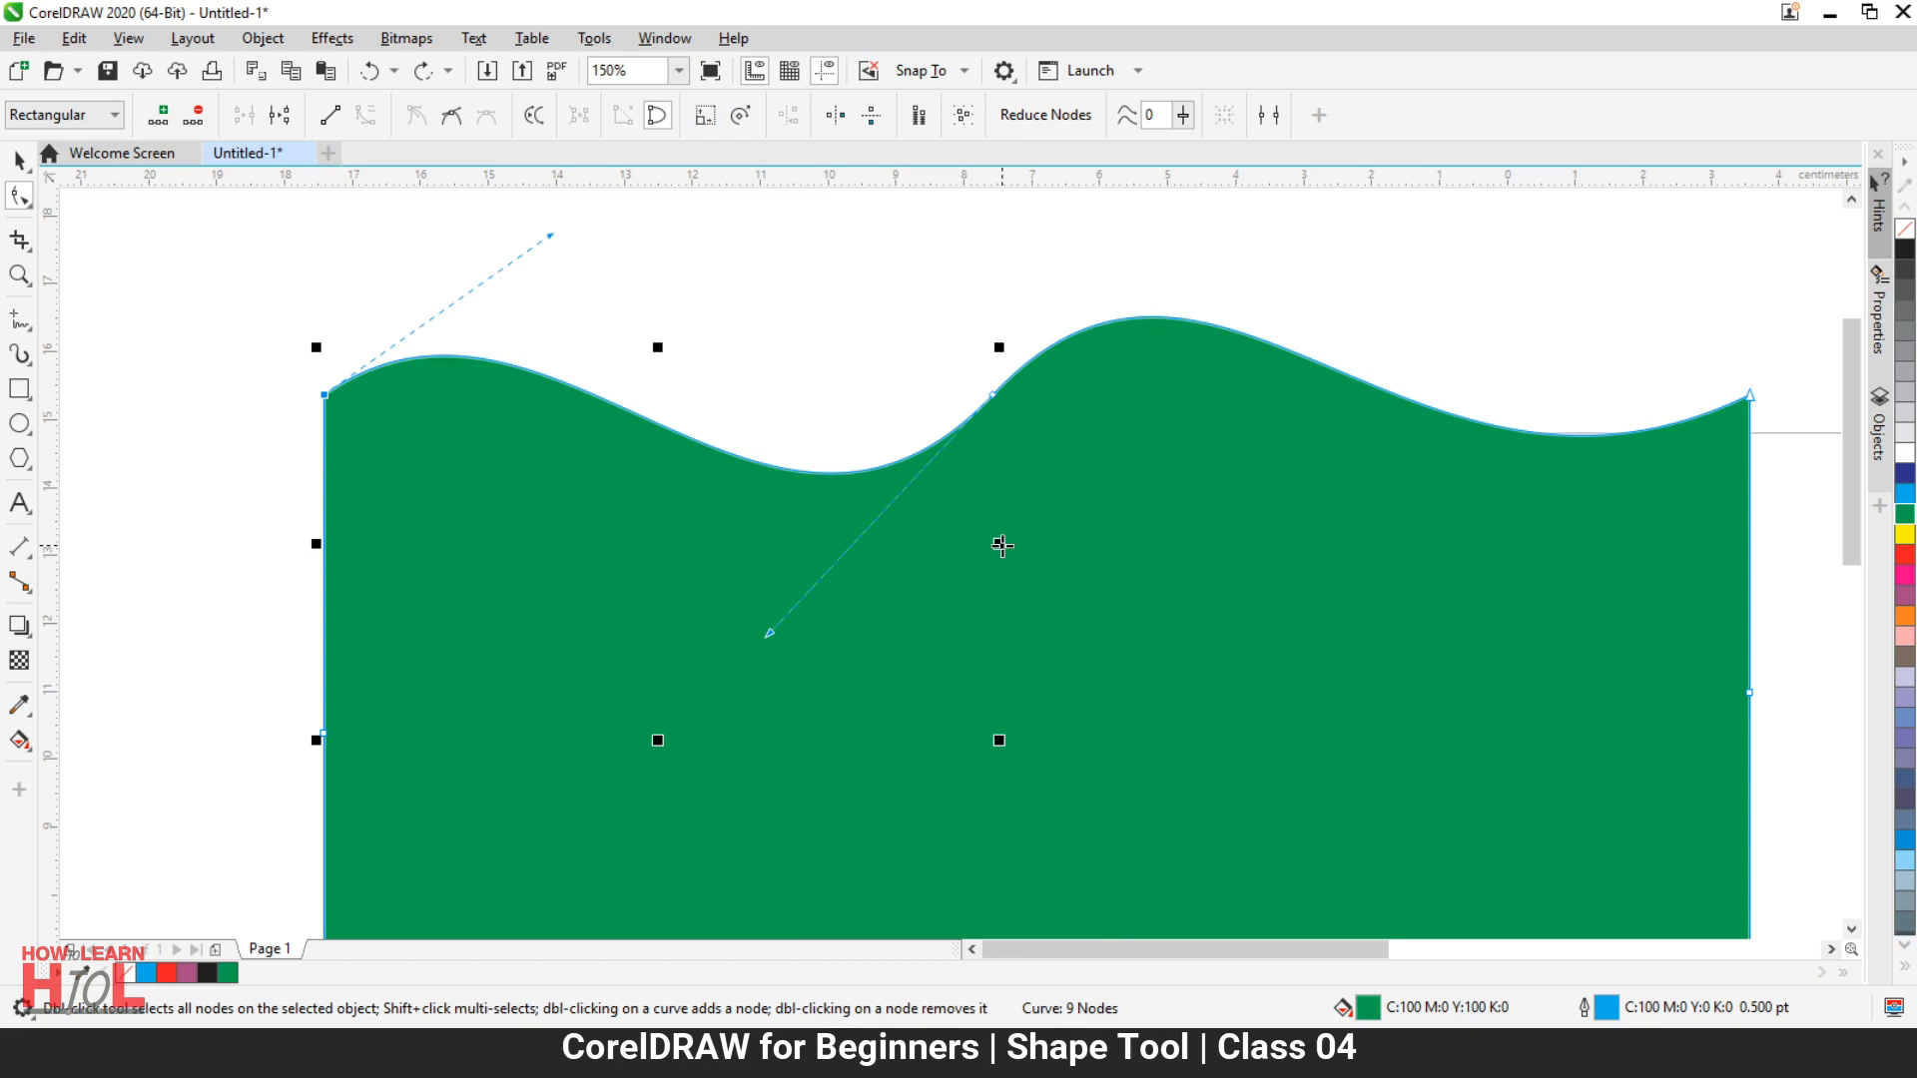
pyautogui.moveTo(999, 544); pyautogui.dragTo(857, 541)
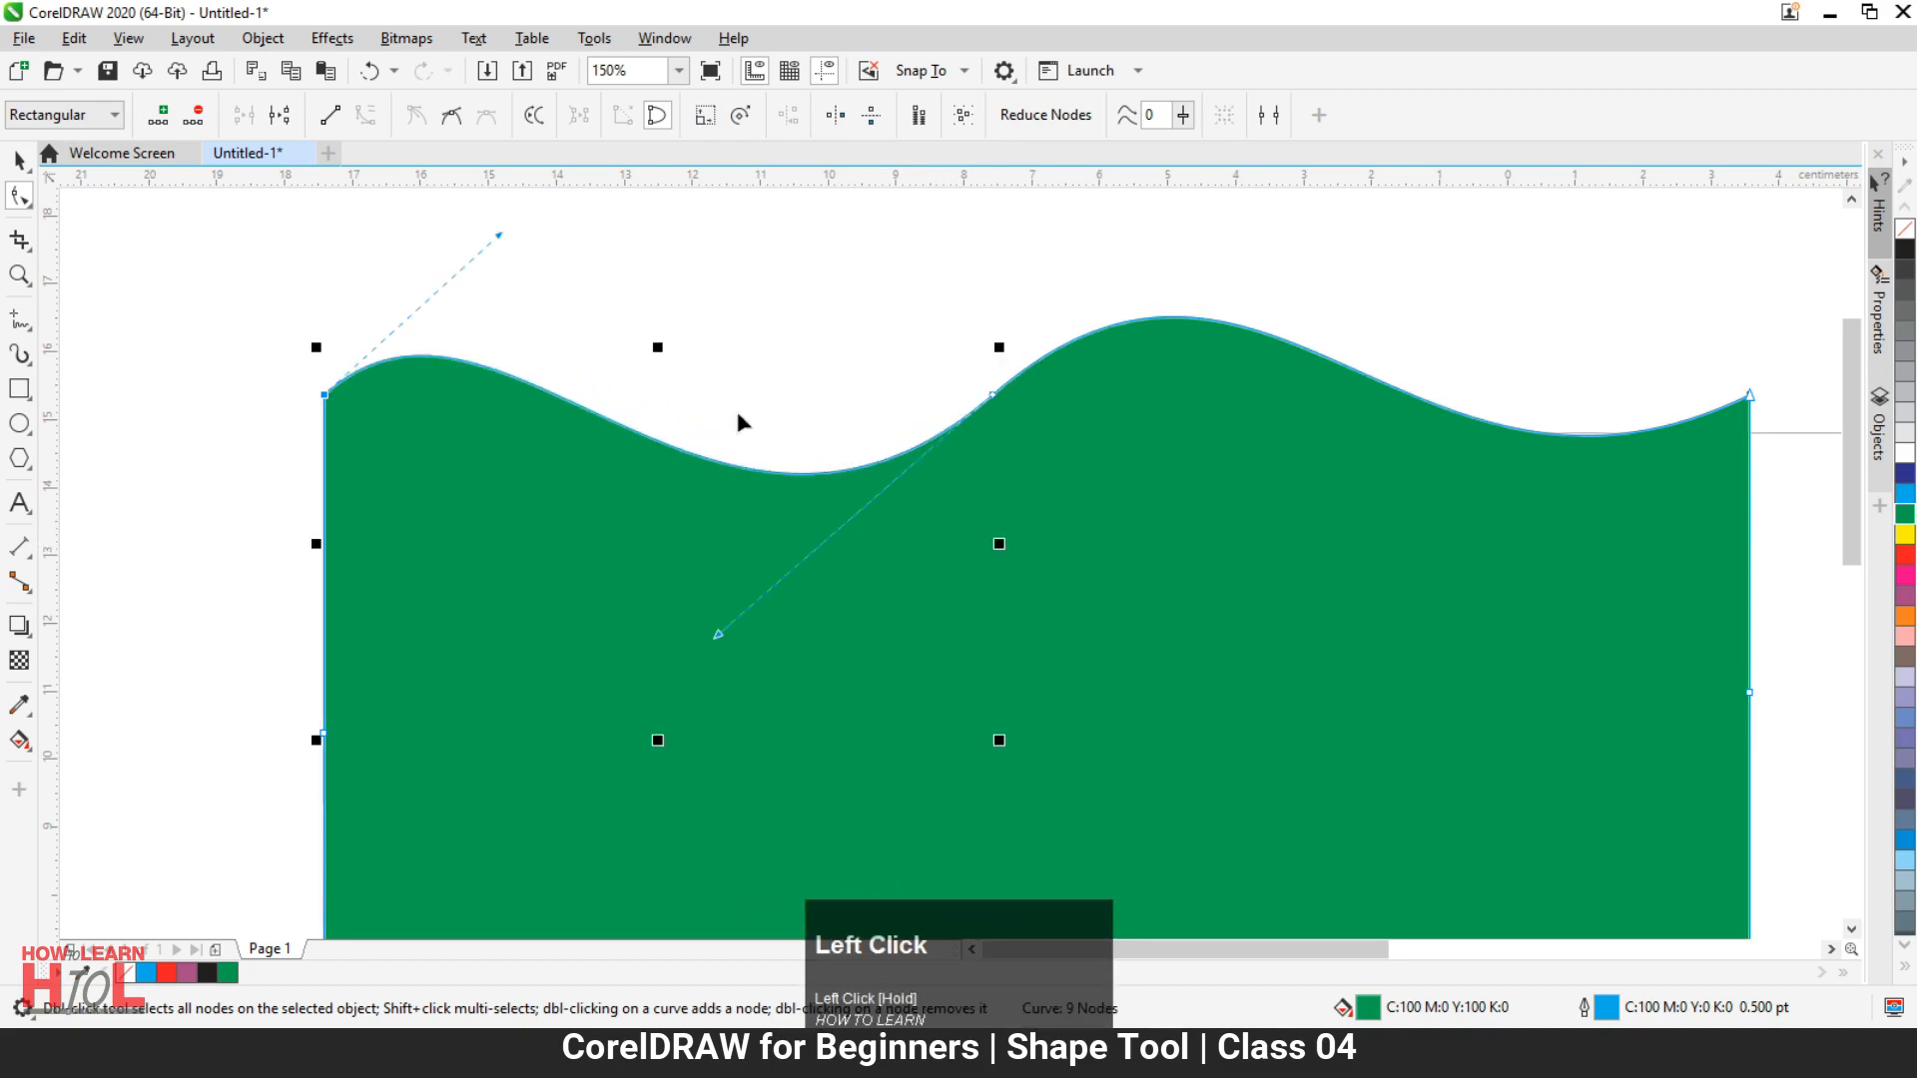
# Step: Scale the curve horizontally at the upper edge's middle node so the node shifts slightly to the left
pyautogui.click(994, 396)
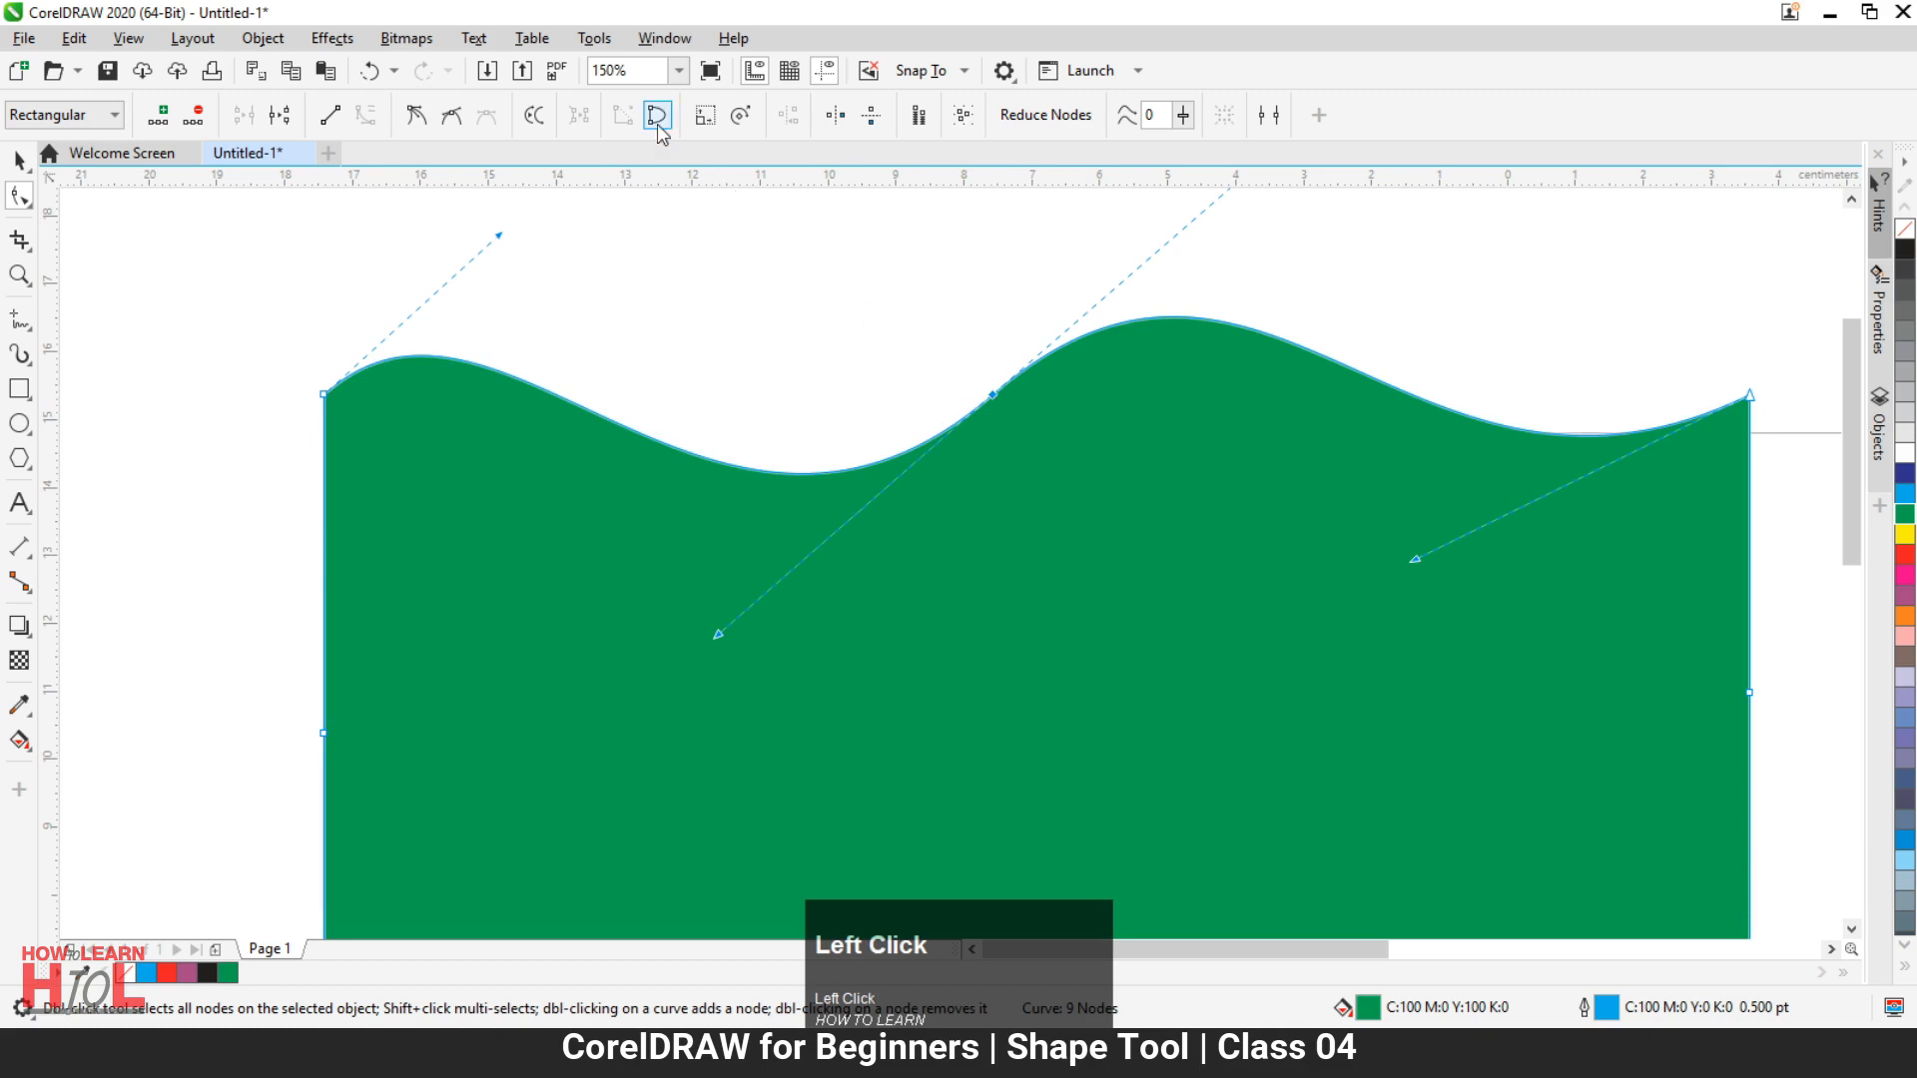
pyautogui.click(705, 115)
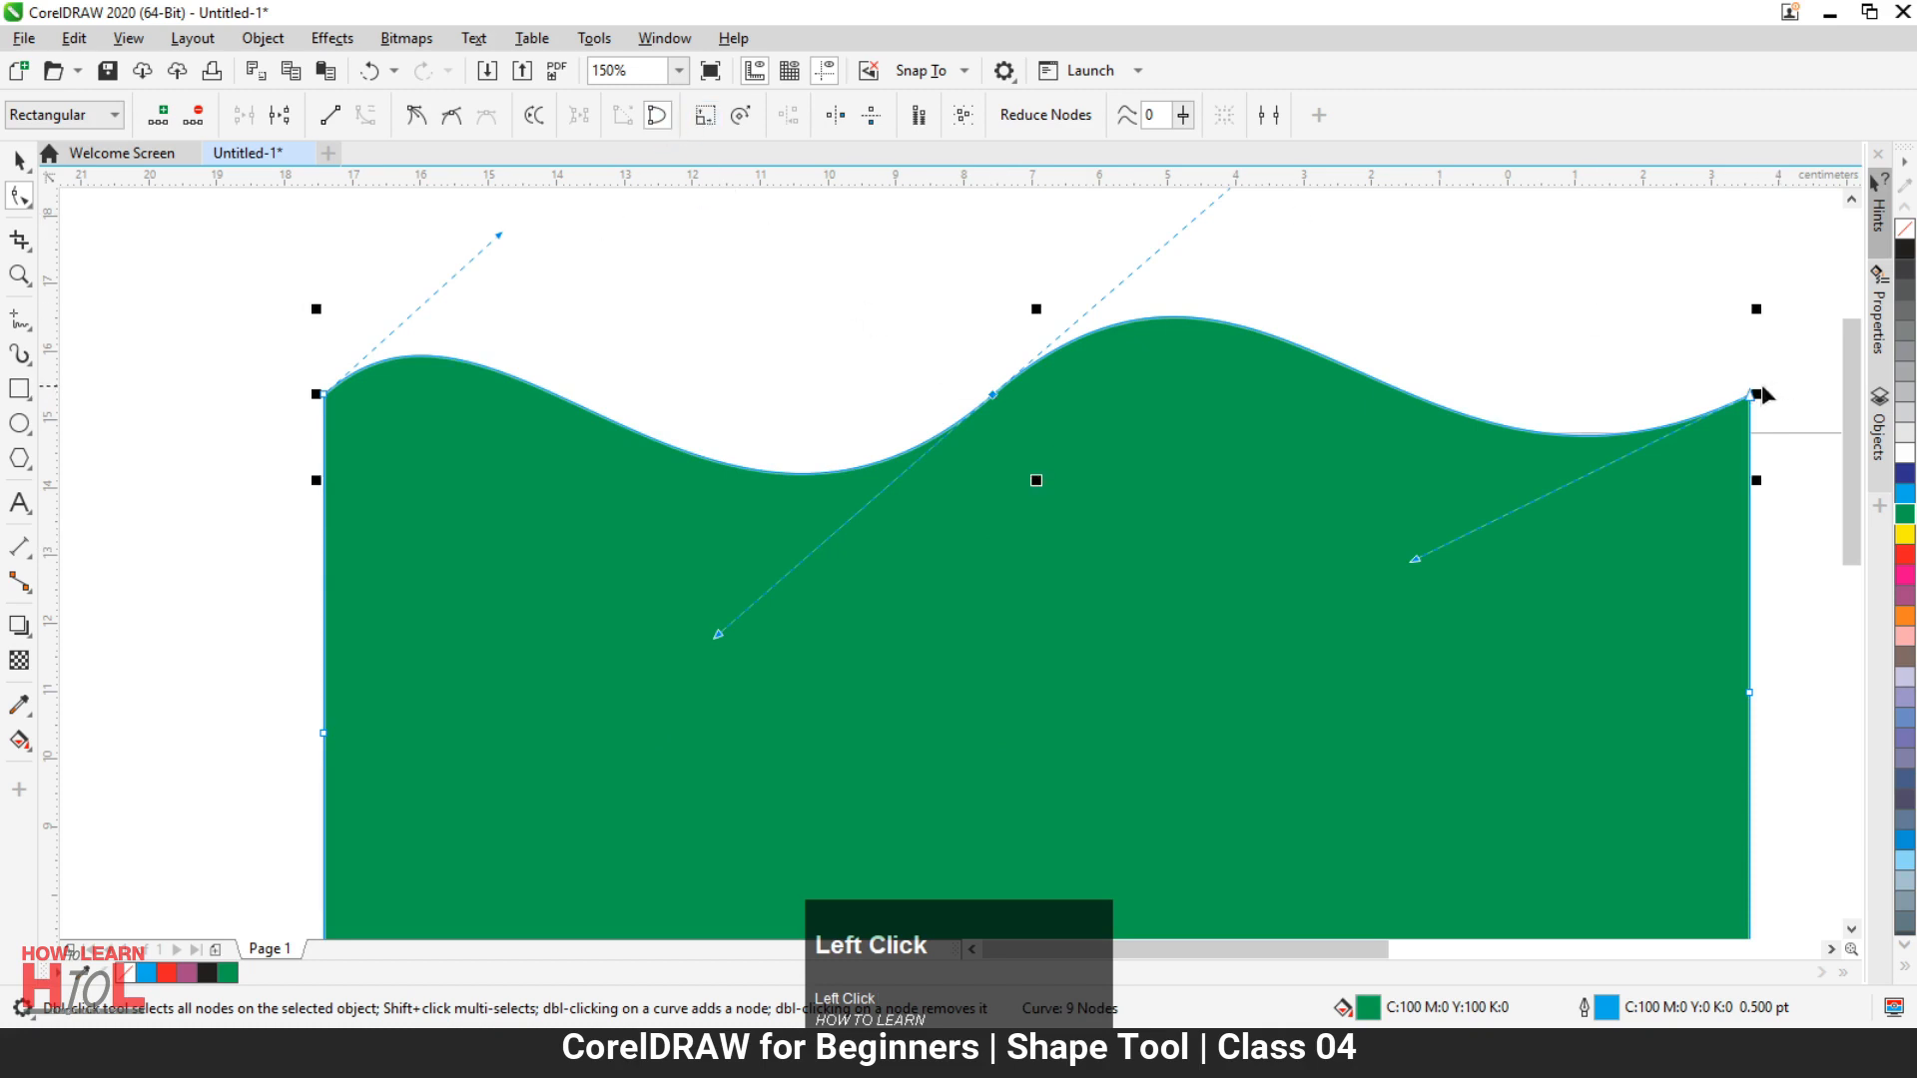
pyautogui.moveTo(1755, 394); pyautogui.dragTo(1676, 393)
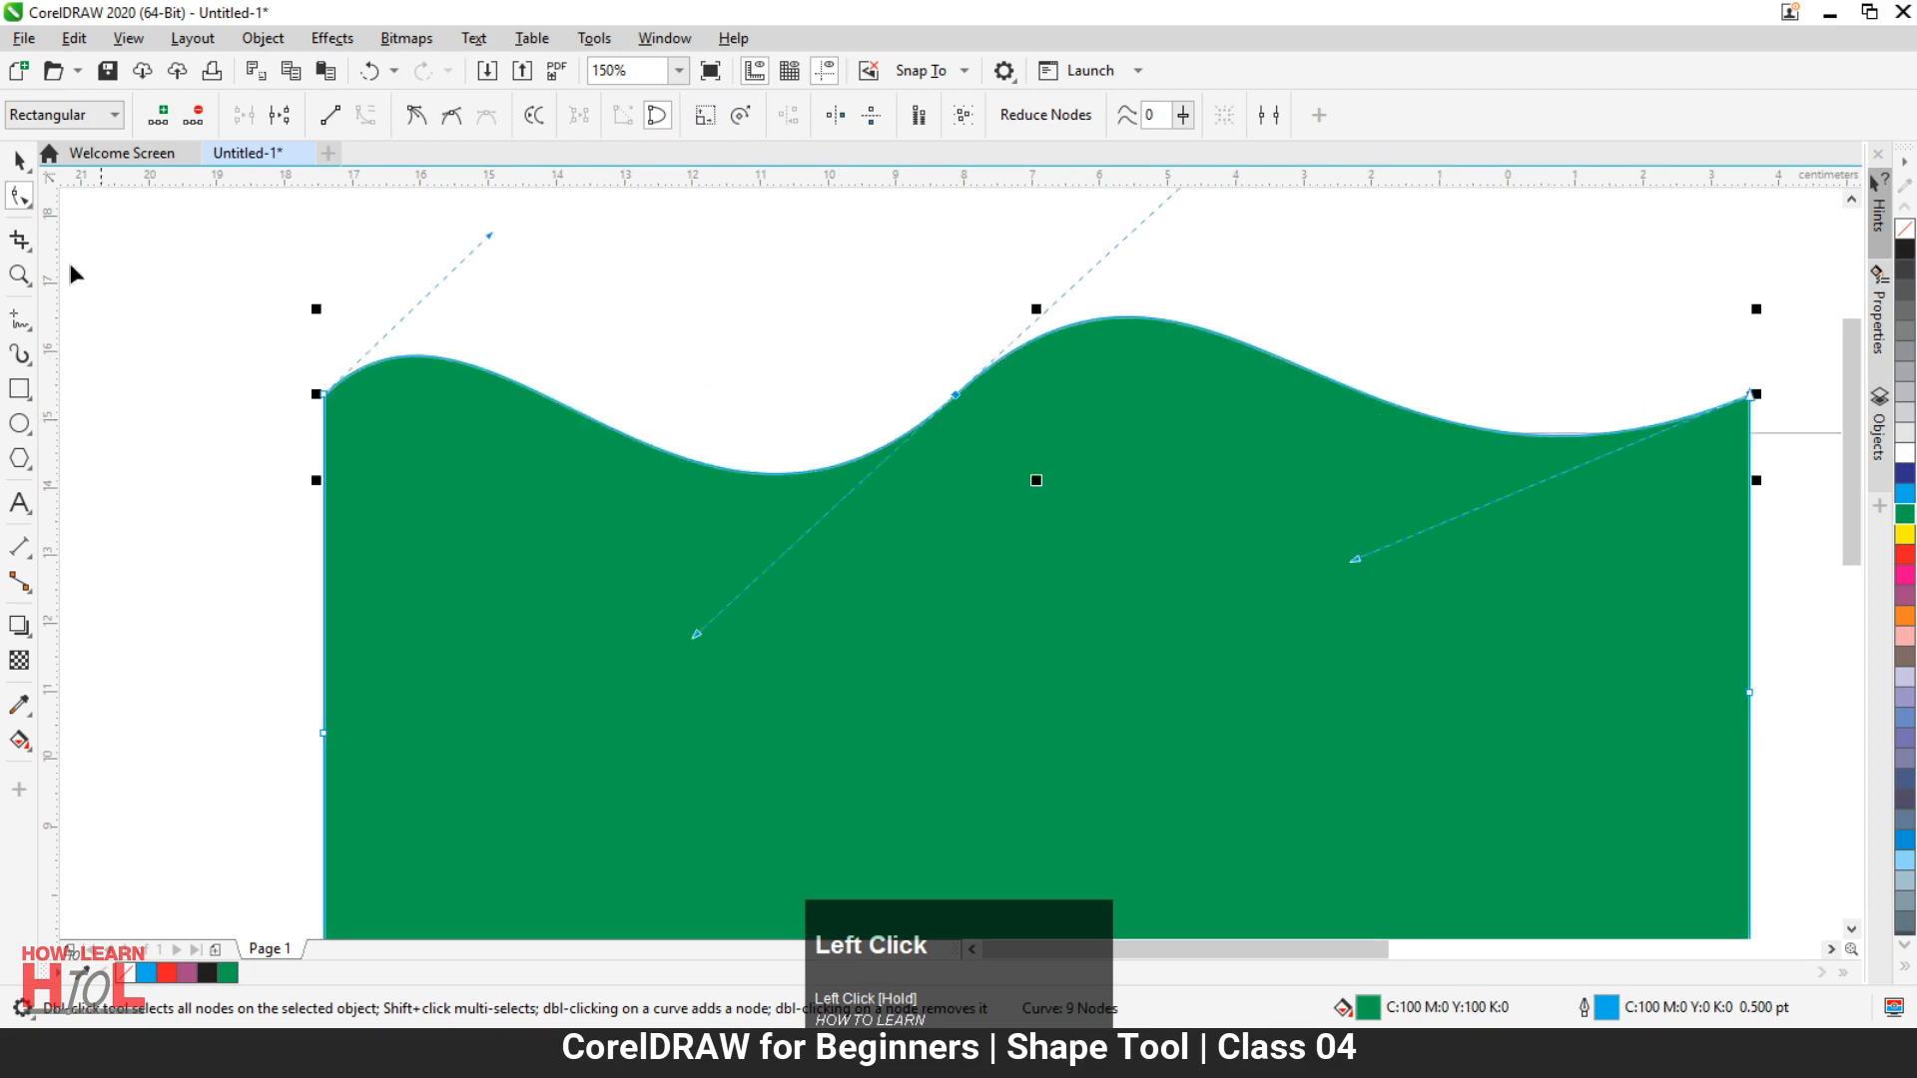
# Step: Try squeezing all three nodes of the wavy upper edge horizontally toward the left using Stretch or Scale Nodes
pyautogui.click(22, 197)
pyautogui.moveTo(198, 243); pyautogui.dragTo(1815, 621)
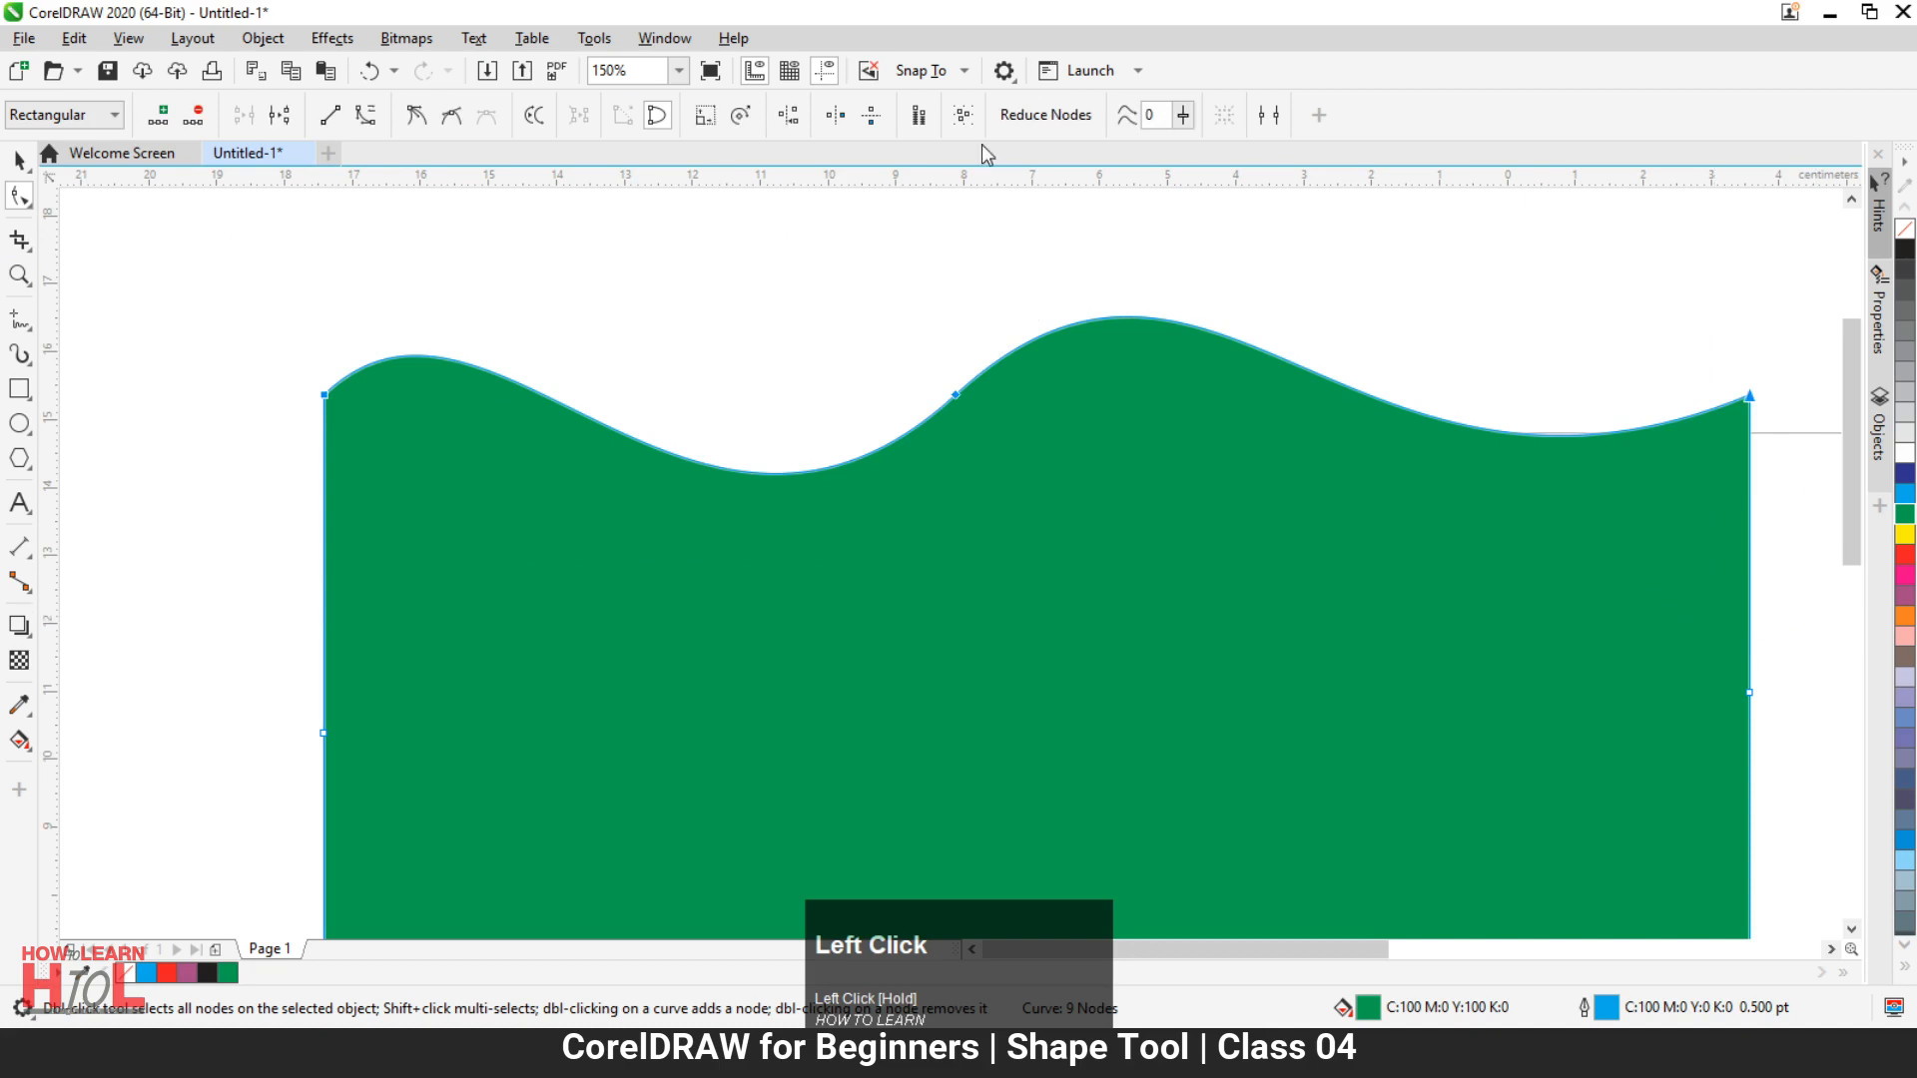
pyautogui.click(705, 116)
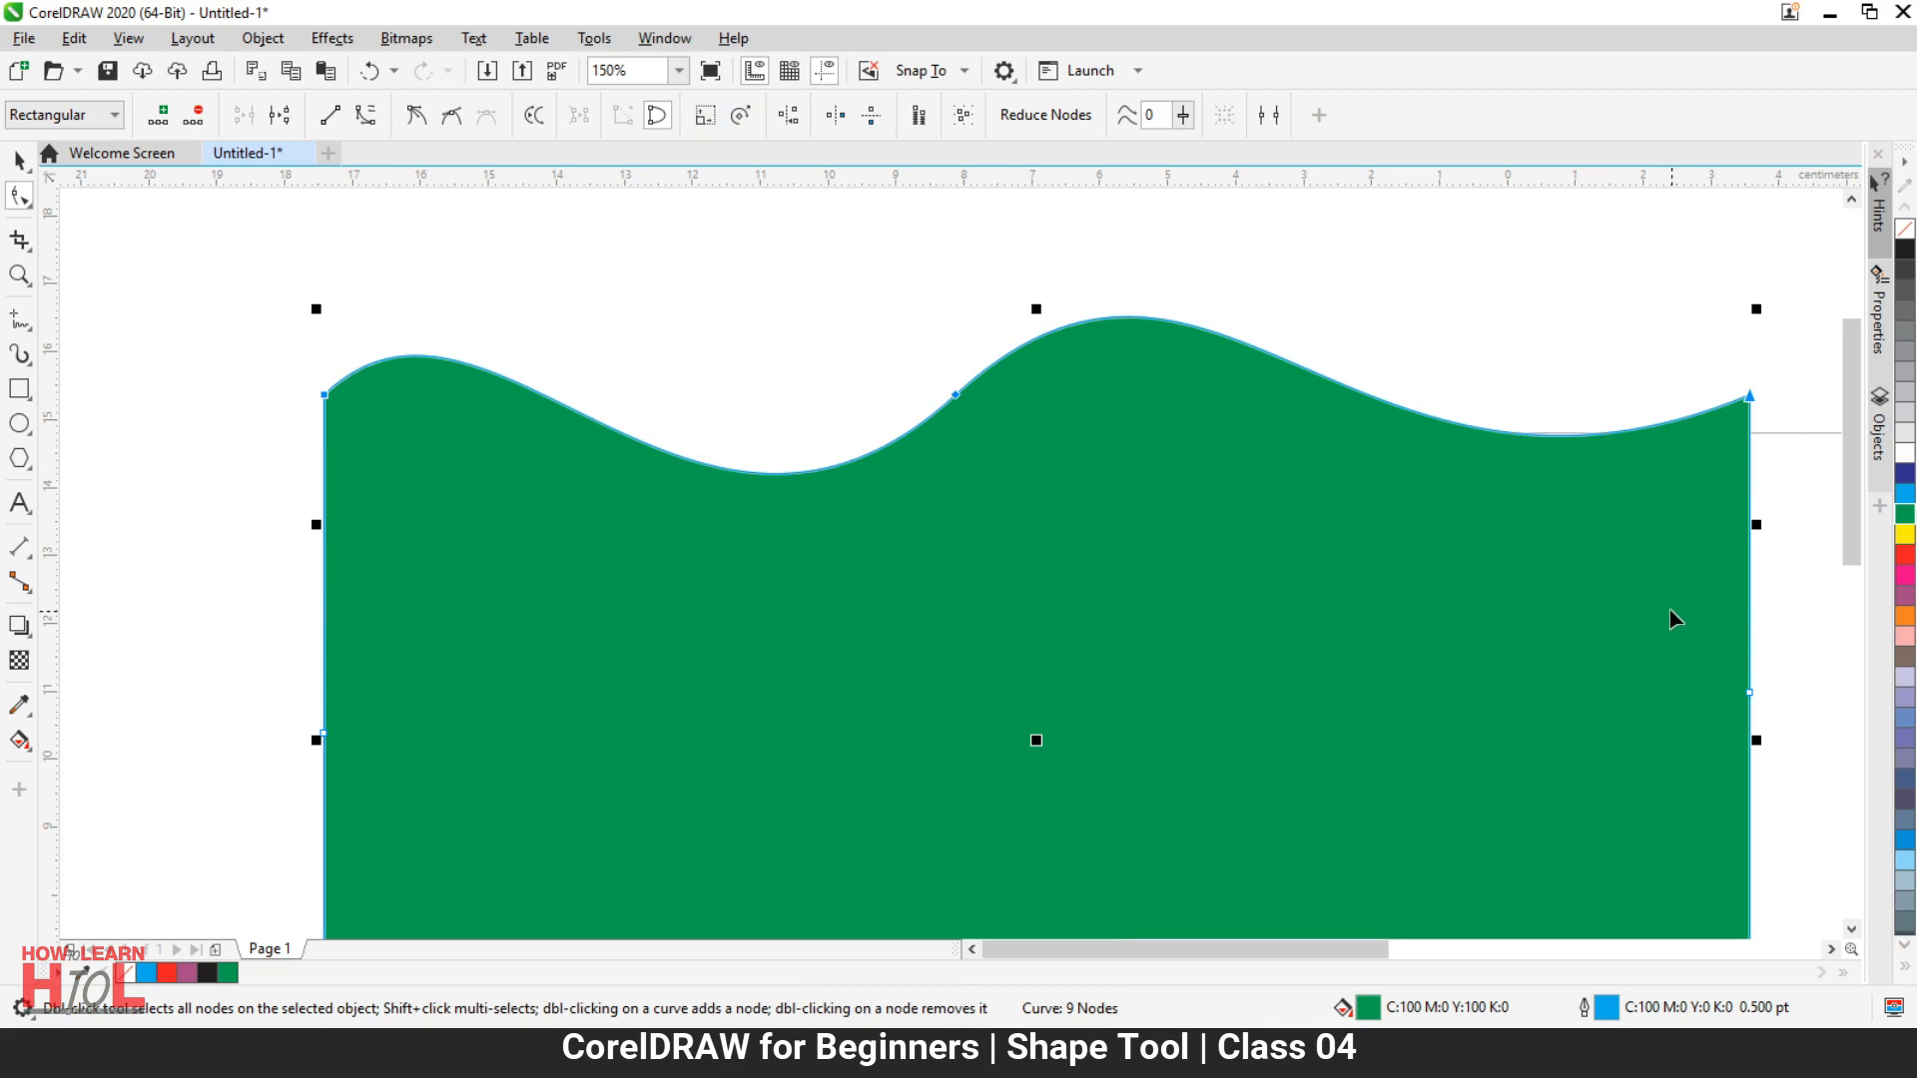
pyautogui.click(1756, 525)
pyautogui.moveTo(1756, 525); pyautogui.dragTo(1544, 521)
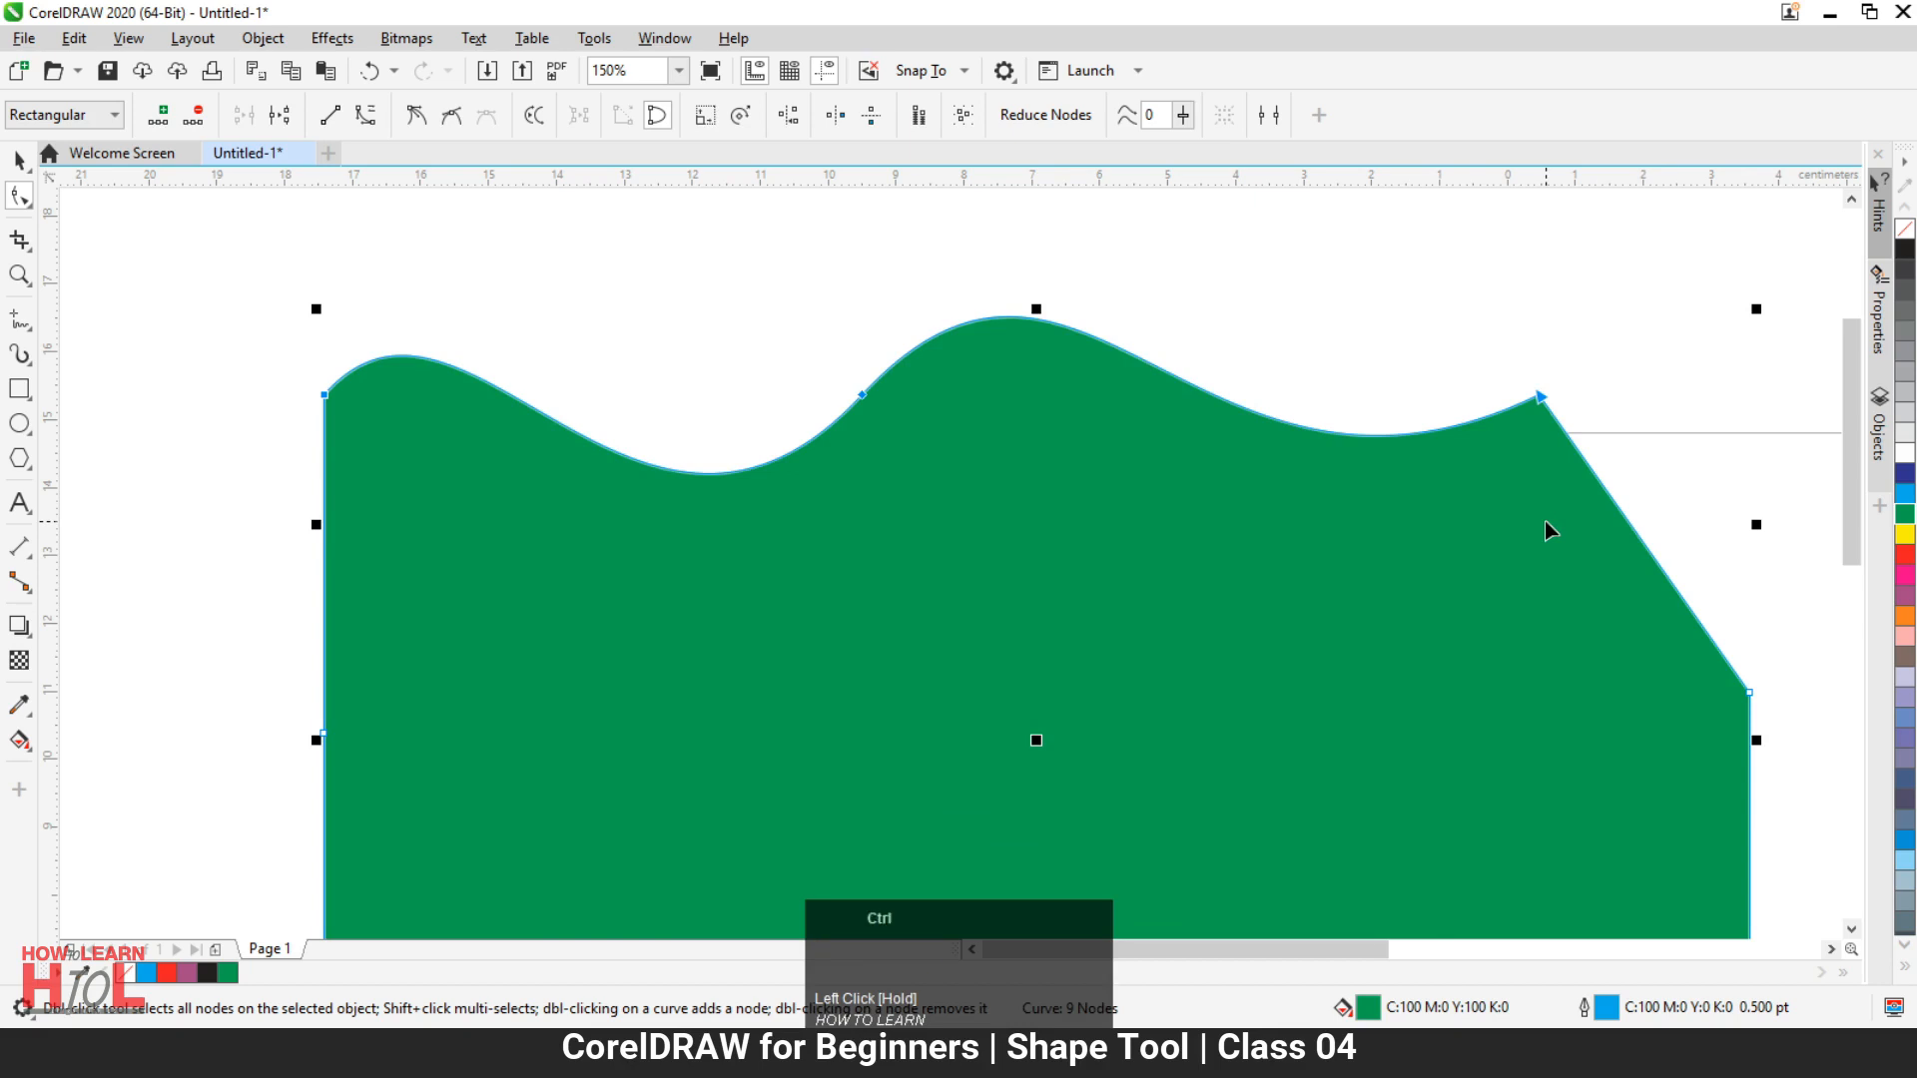
# Step: Try rotating the upper edge's selected nodes counterclockwise, and undo both the rotation and the horizontal squeeze
pyautogui.click(739, 117)
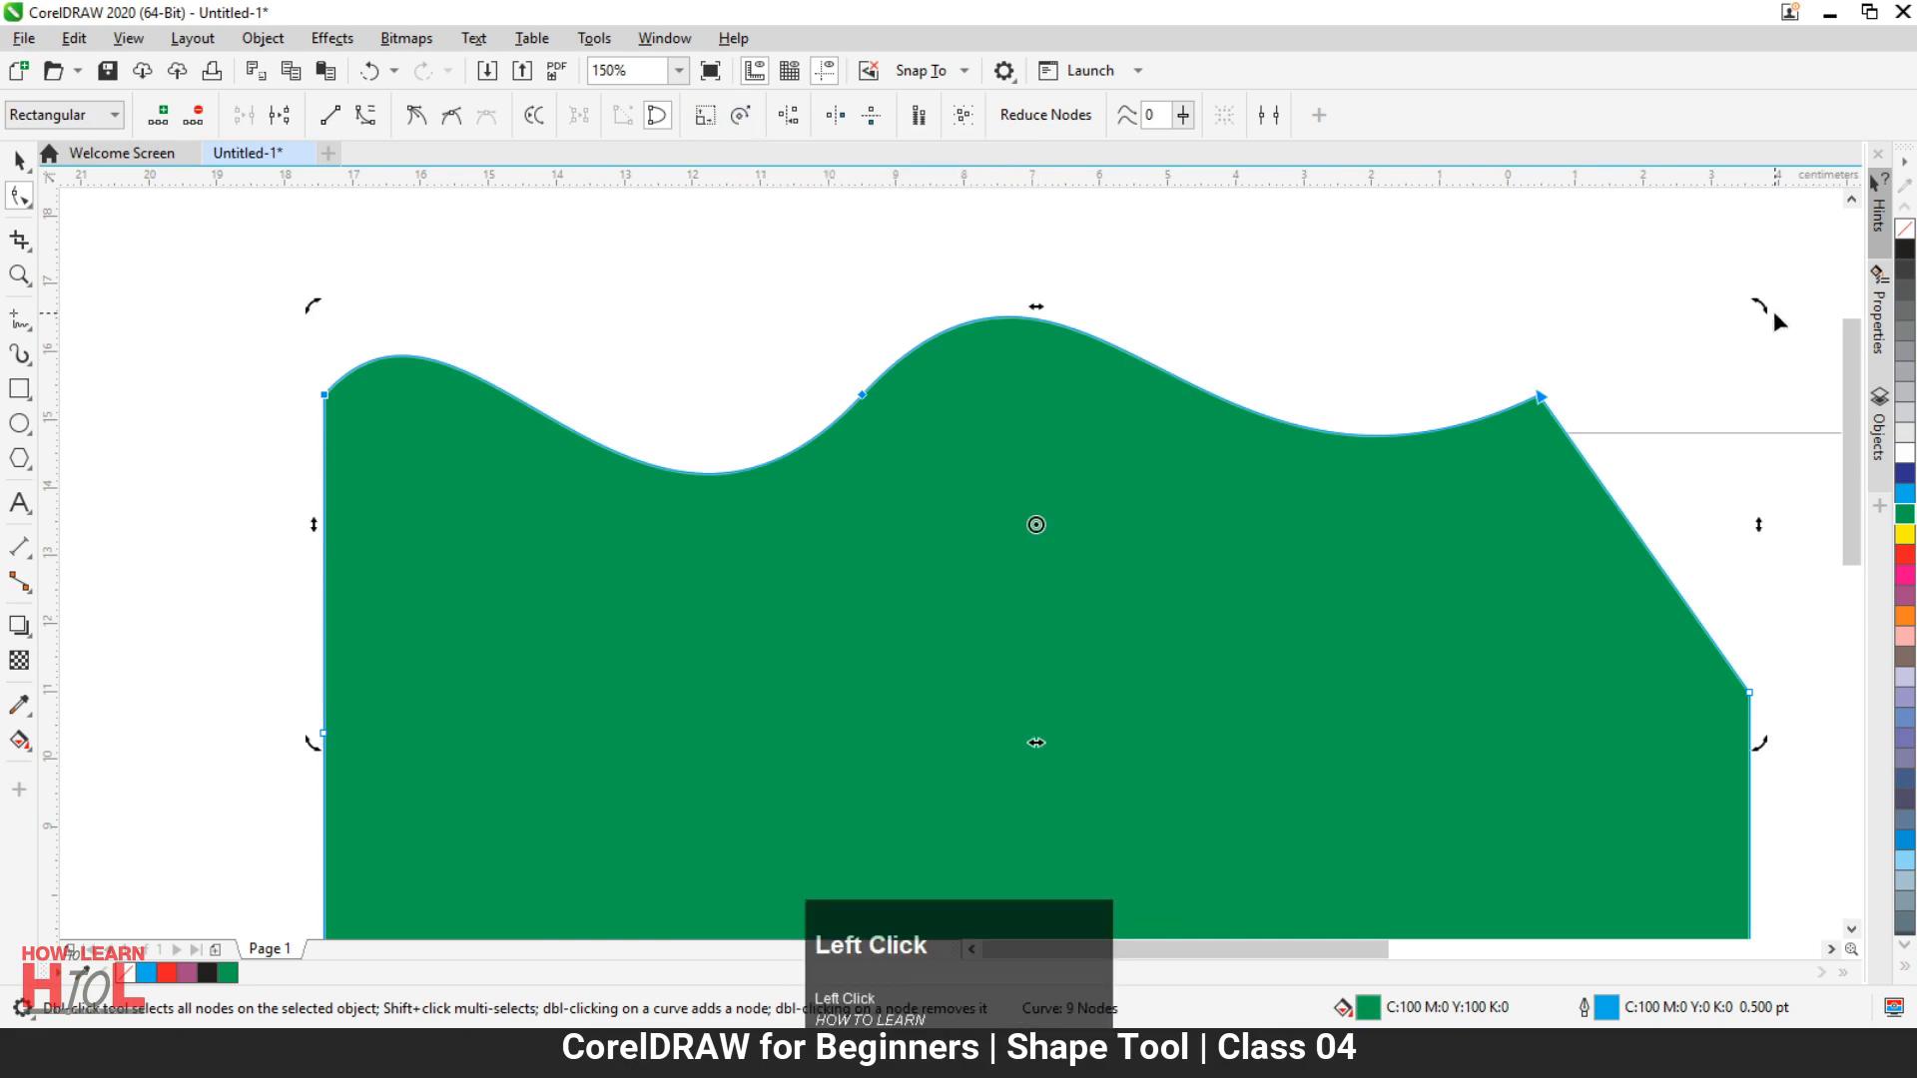
pyautogui.moveTo(1760, 305); pyautogui.dragTo(1206, 237)
pyautogui.hotkey('ctrl', 'z')
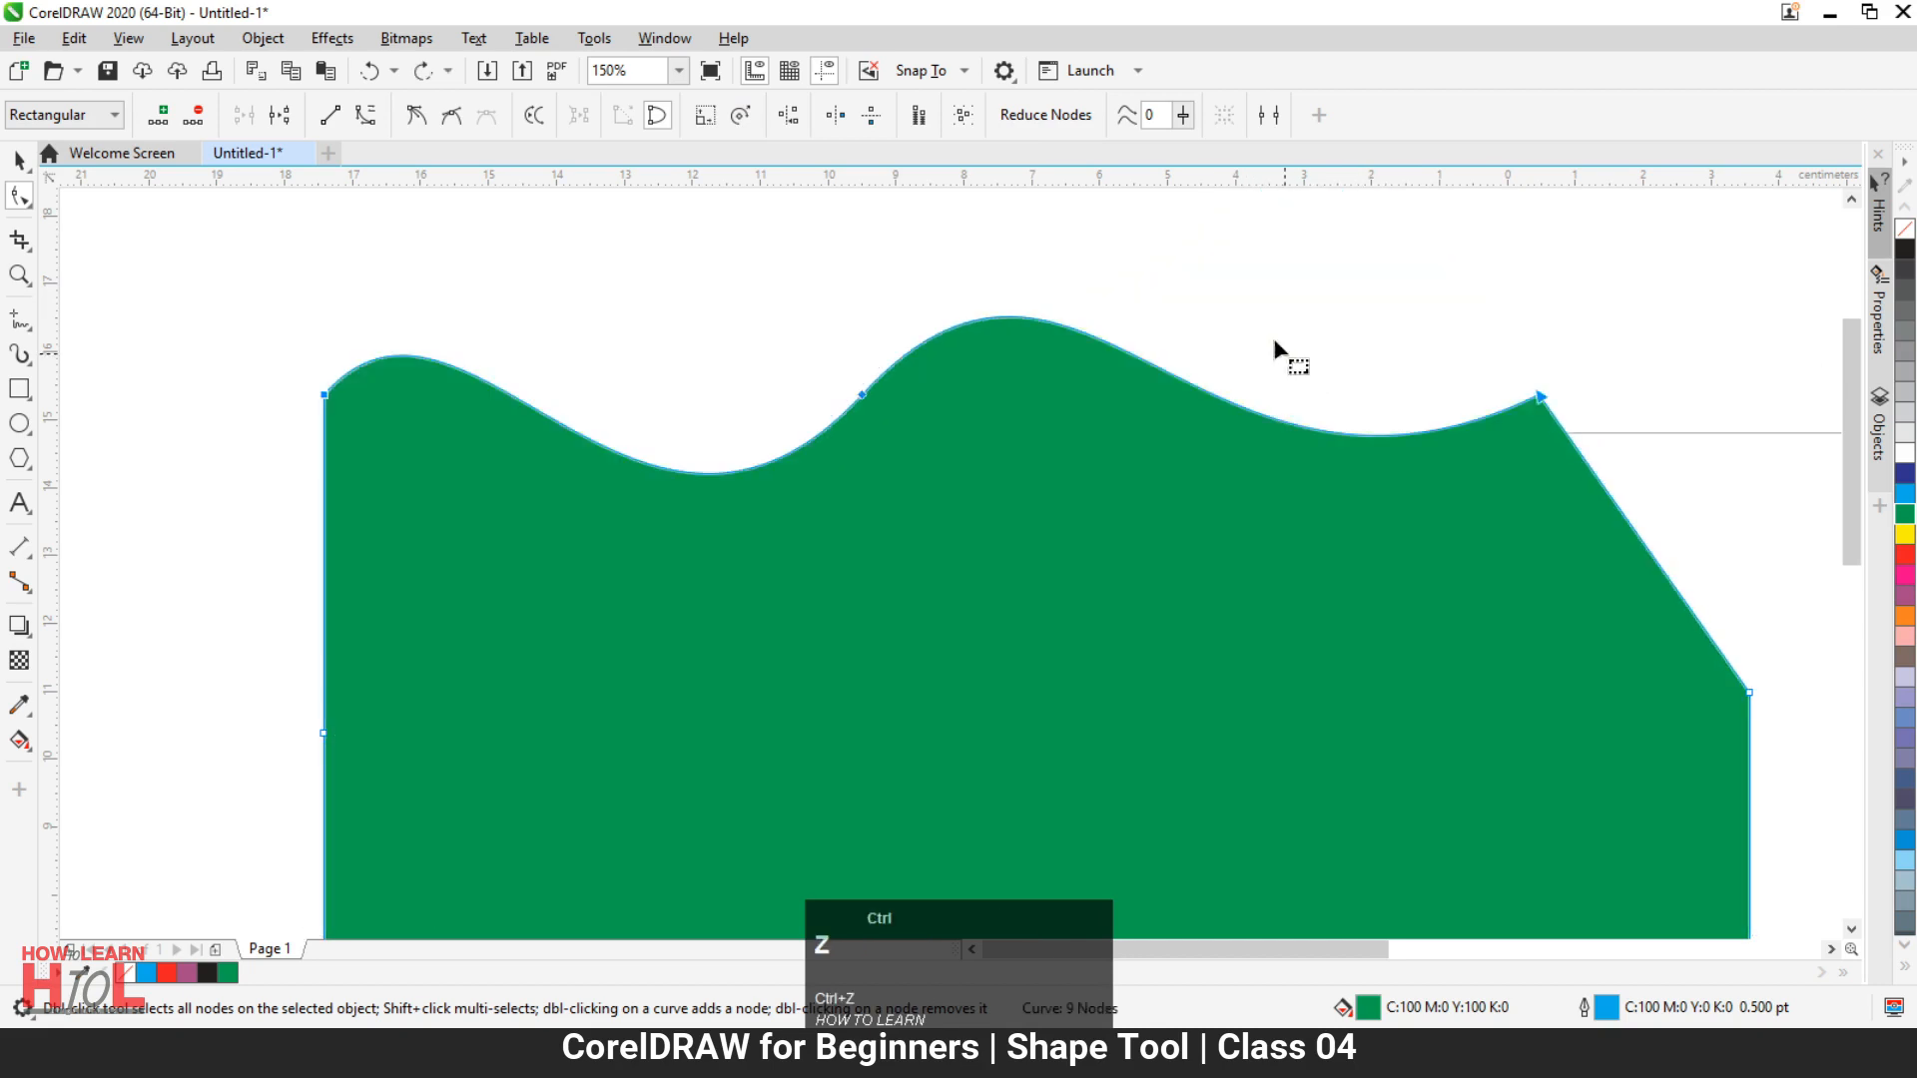
pyautogui.hotkey('ctrl', 'z')
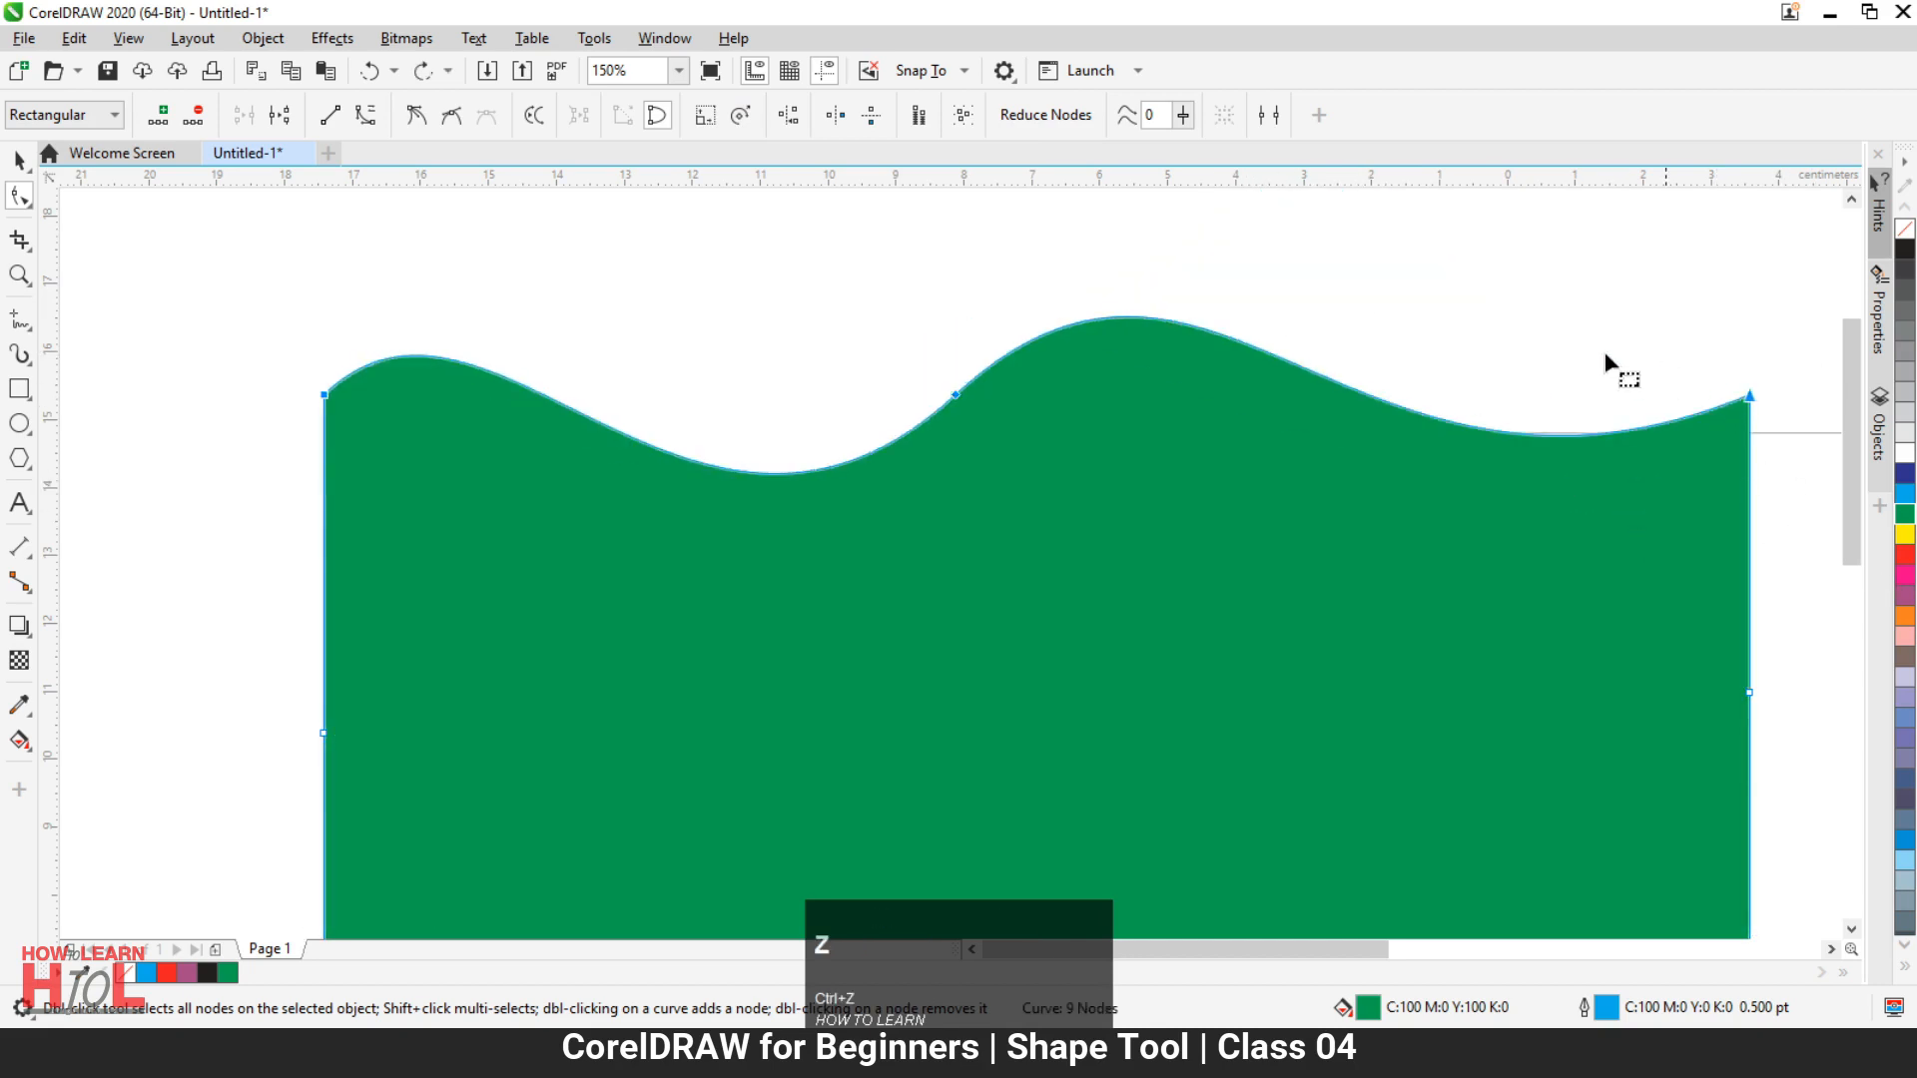
# Step: Try skewing the upper edge's selected nodes vertically and horizontally with Rotate or Skew Nodes, undoing each skew
pyautogui.click(747, 127)
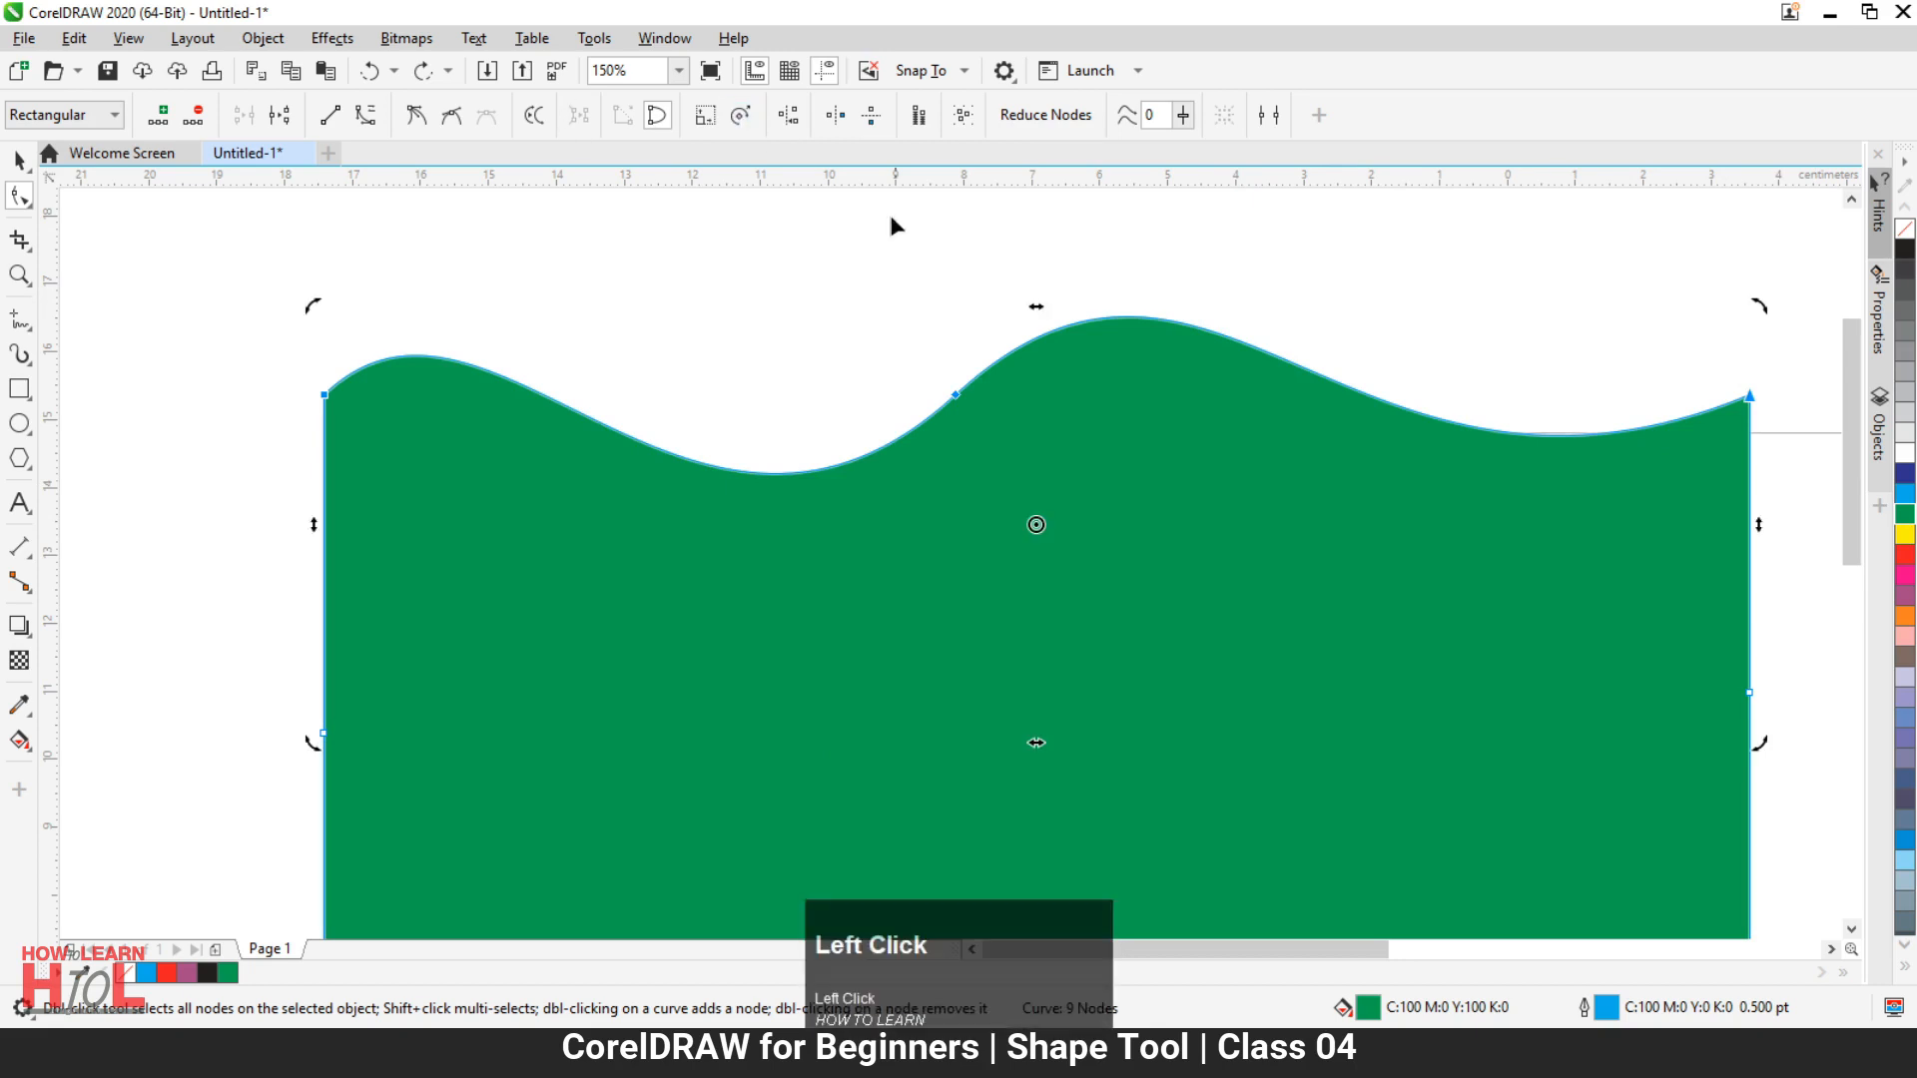
pyautogui.moveTo(1759, 522); pyautogui.dragTo(1746, 364)
pyautogui.hotkey('ctrl', 'z')
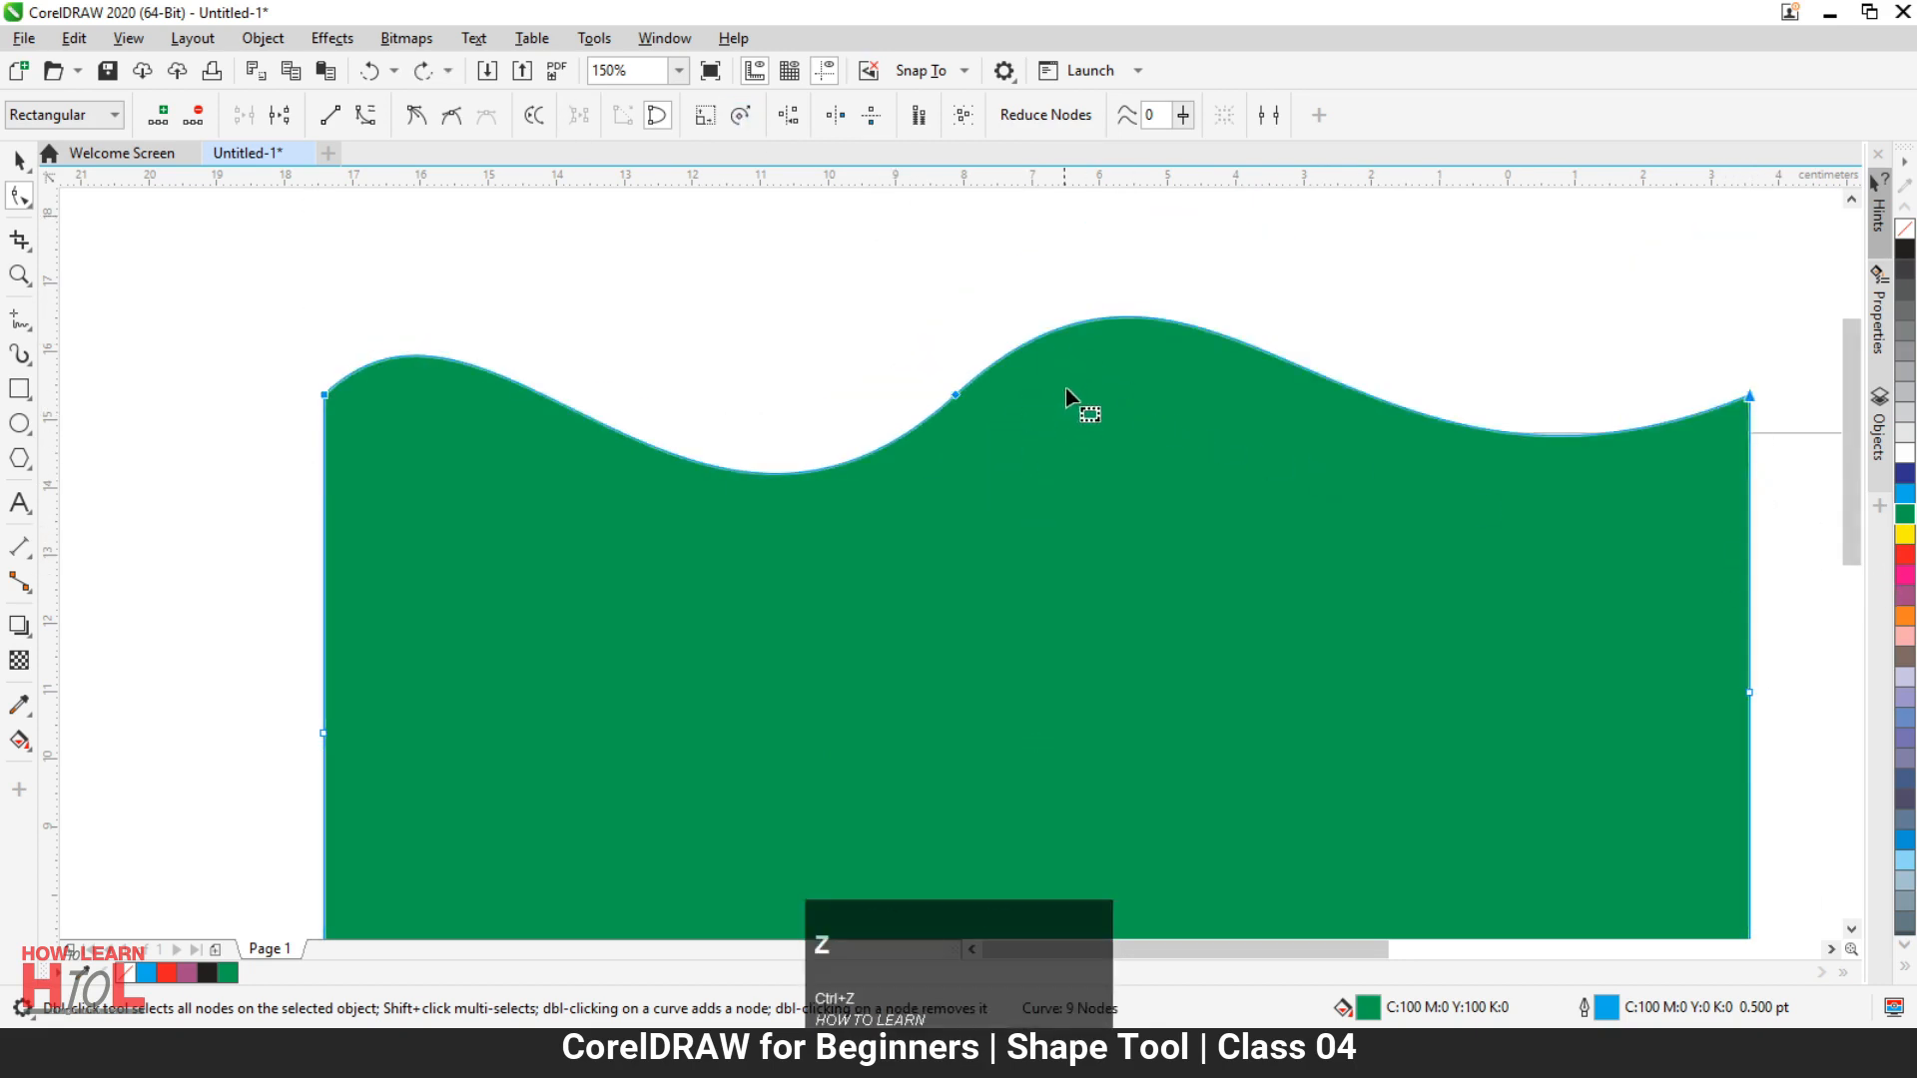
pyautogui.click(955, 395)
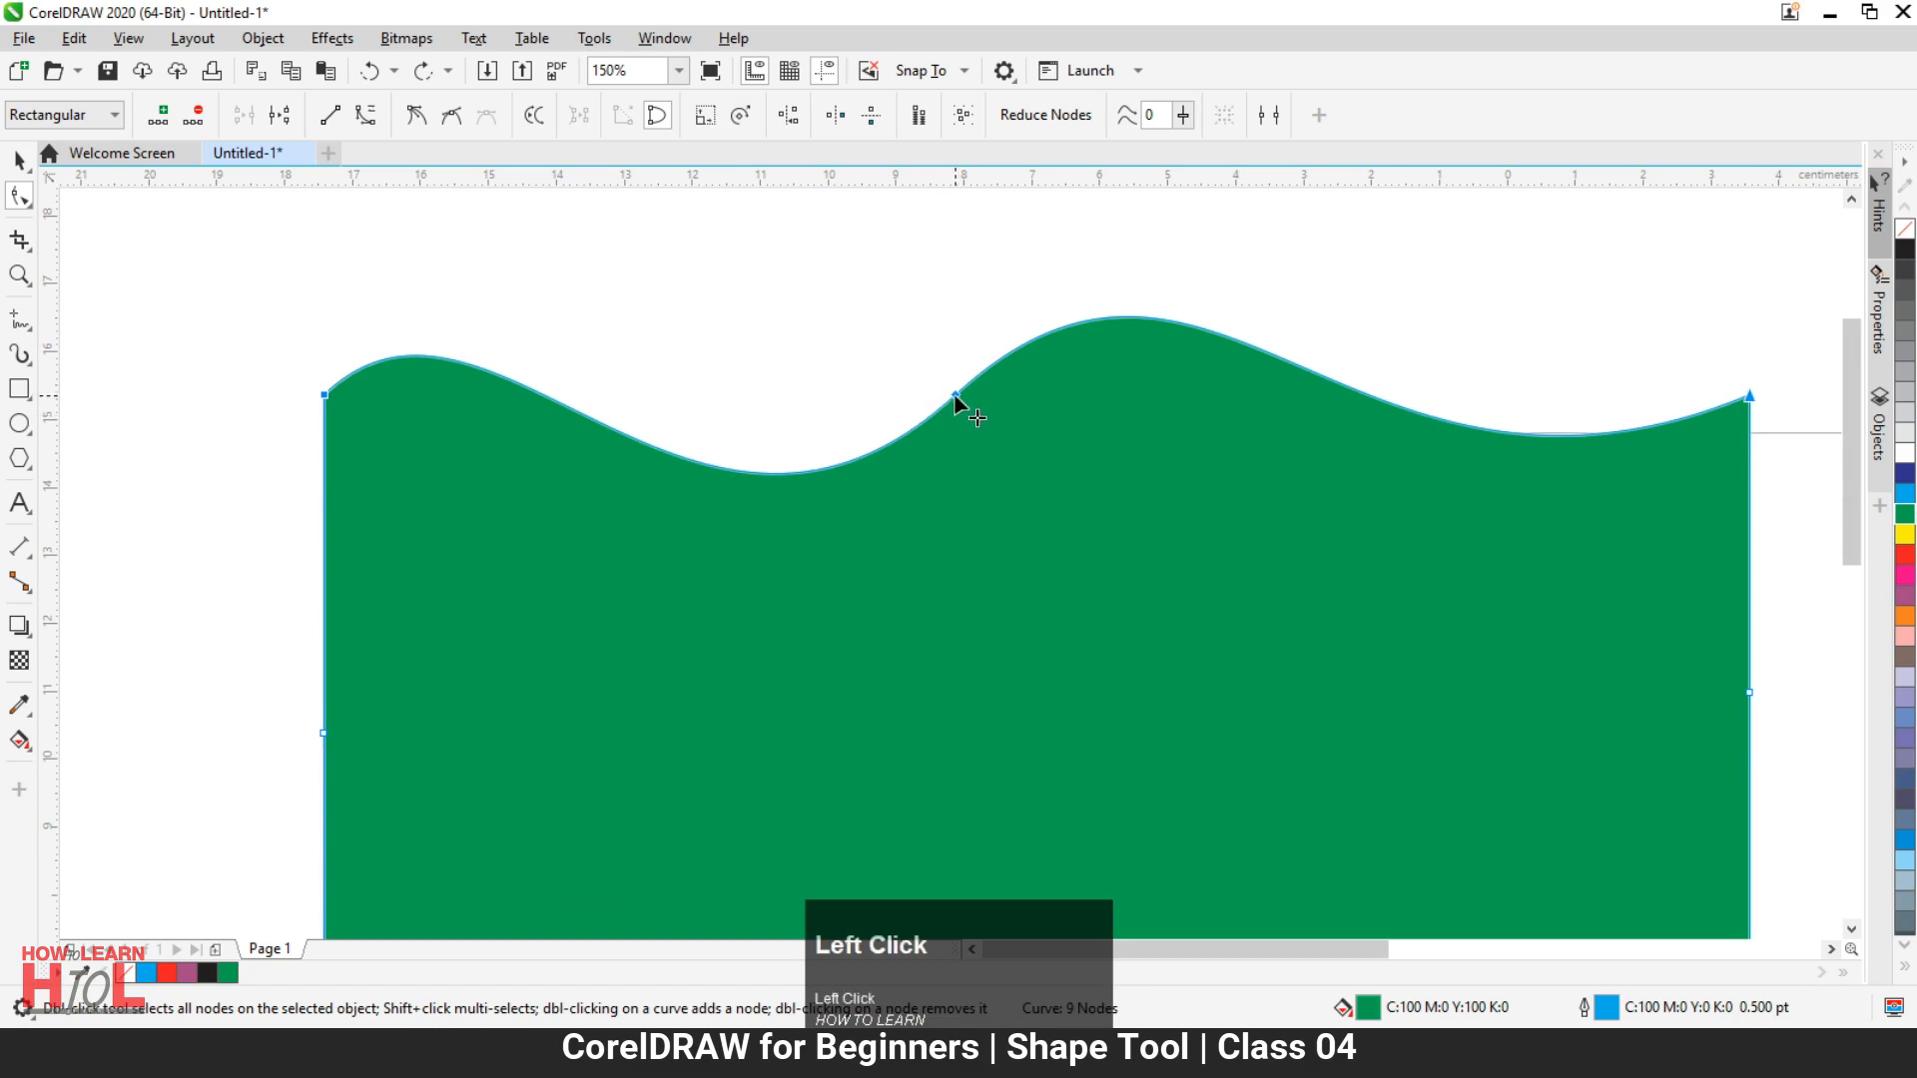
pyautogui.click(740, 115)
pyautogui.moveTo(1037, 306); pyautogui.dragTo(1395, 321)
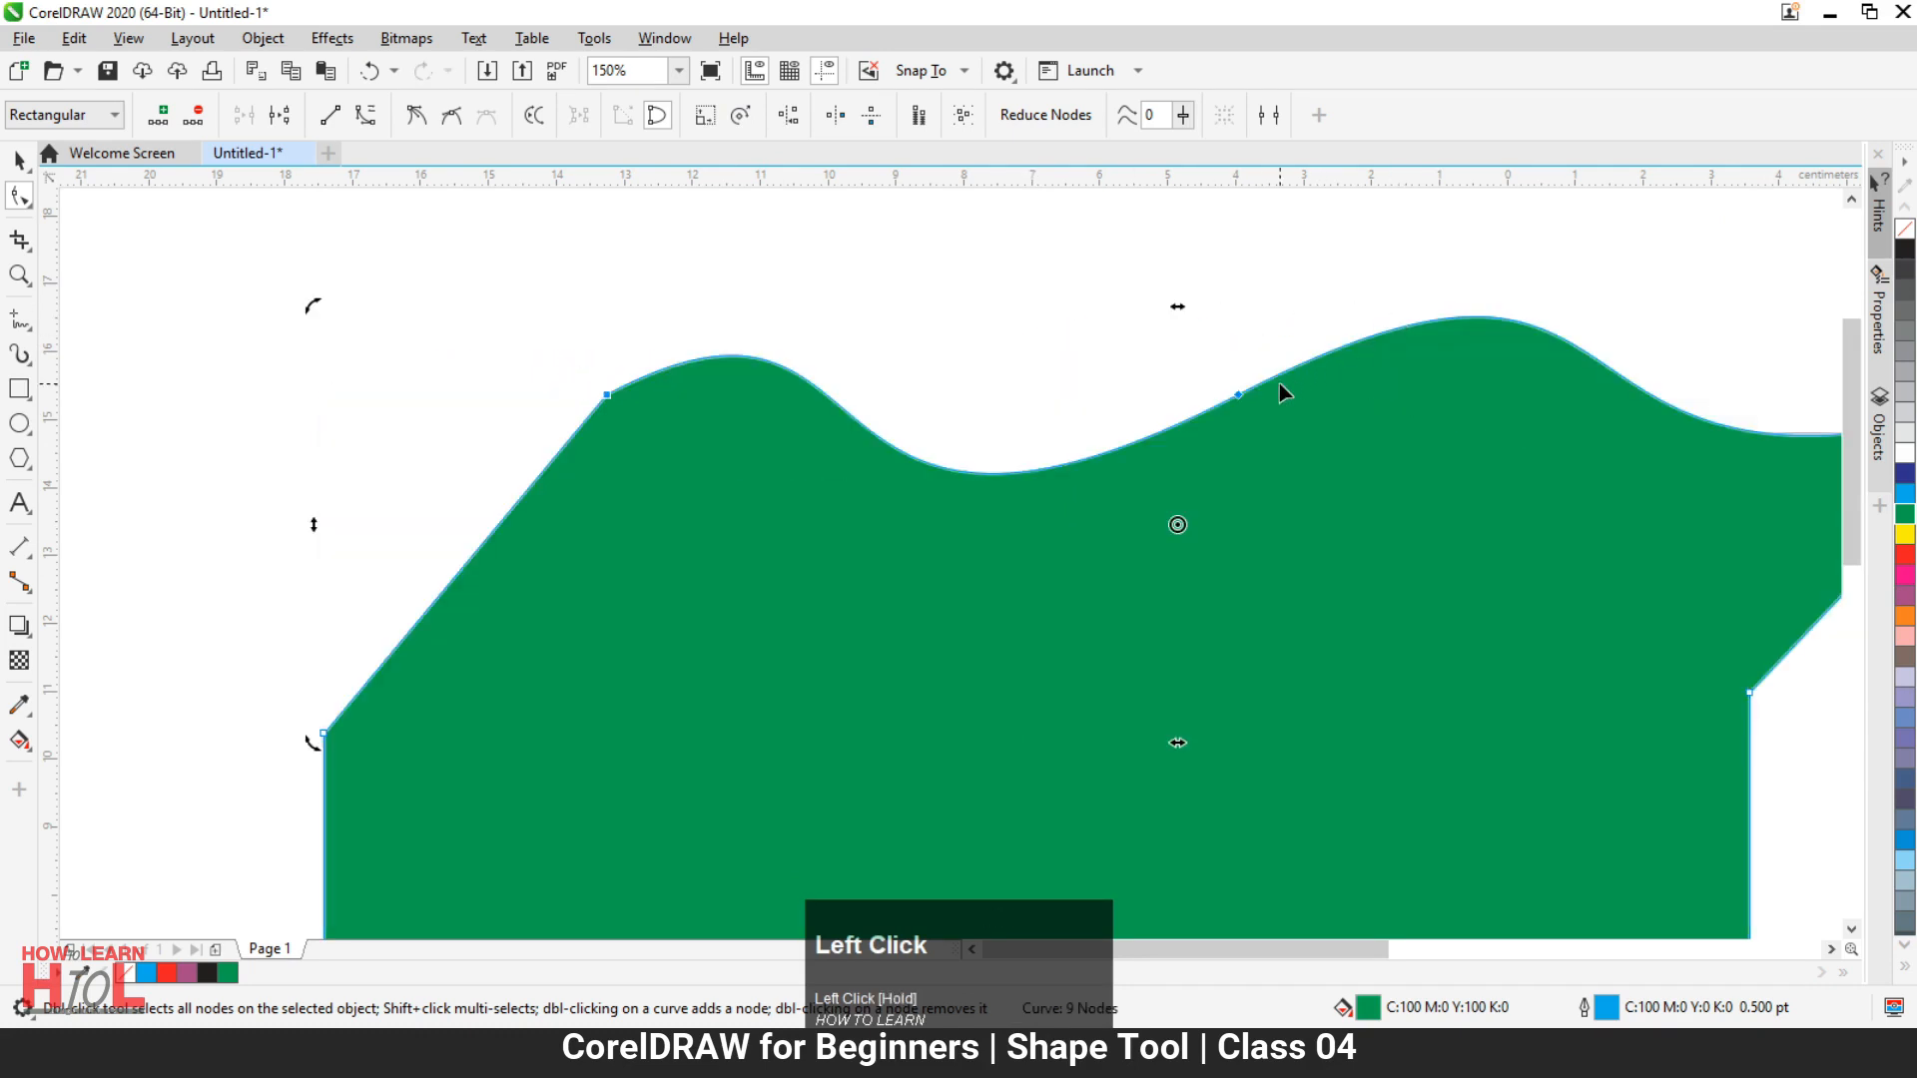
pyautogui.hotkey('ctrl', 'z')
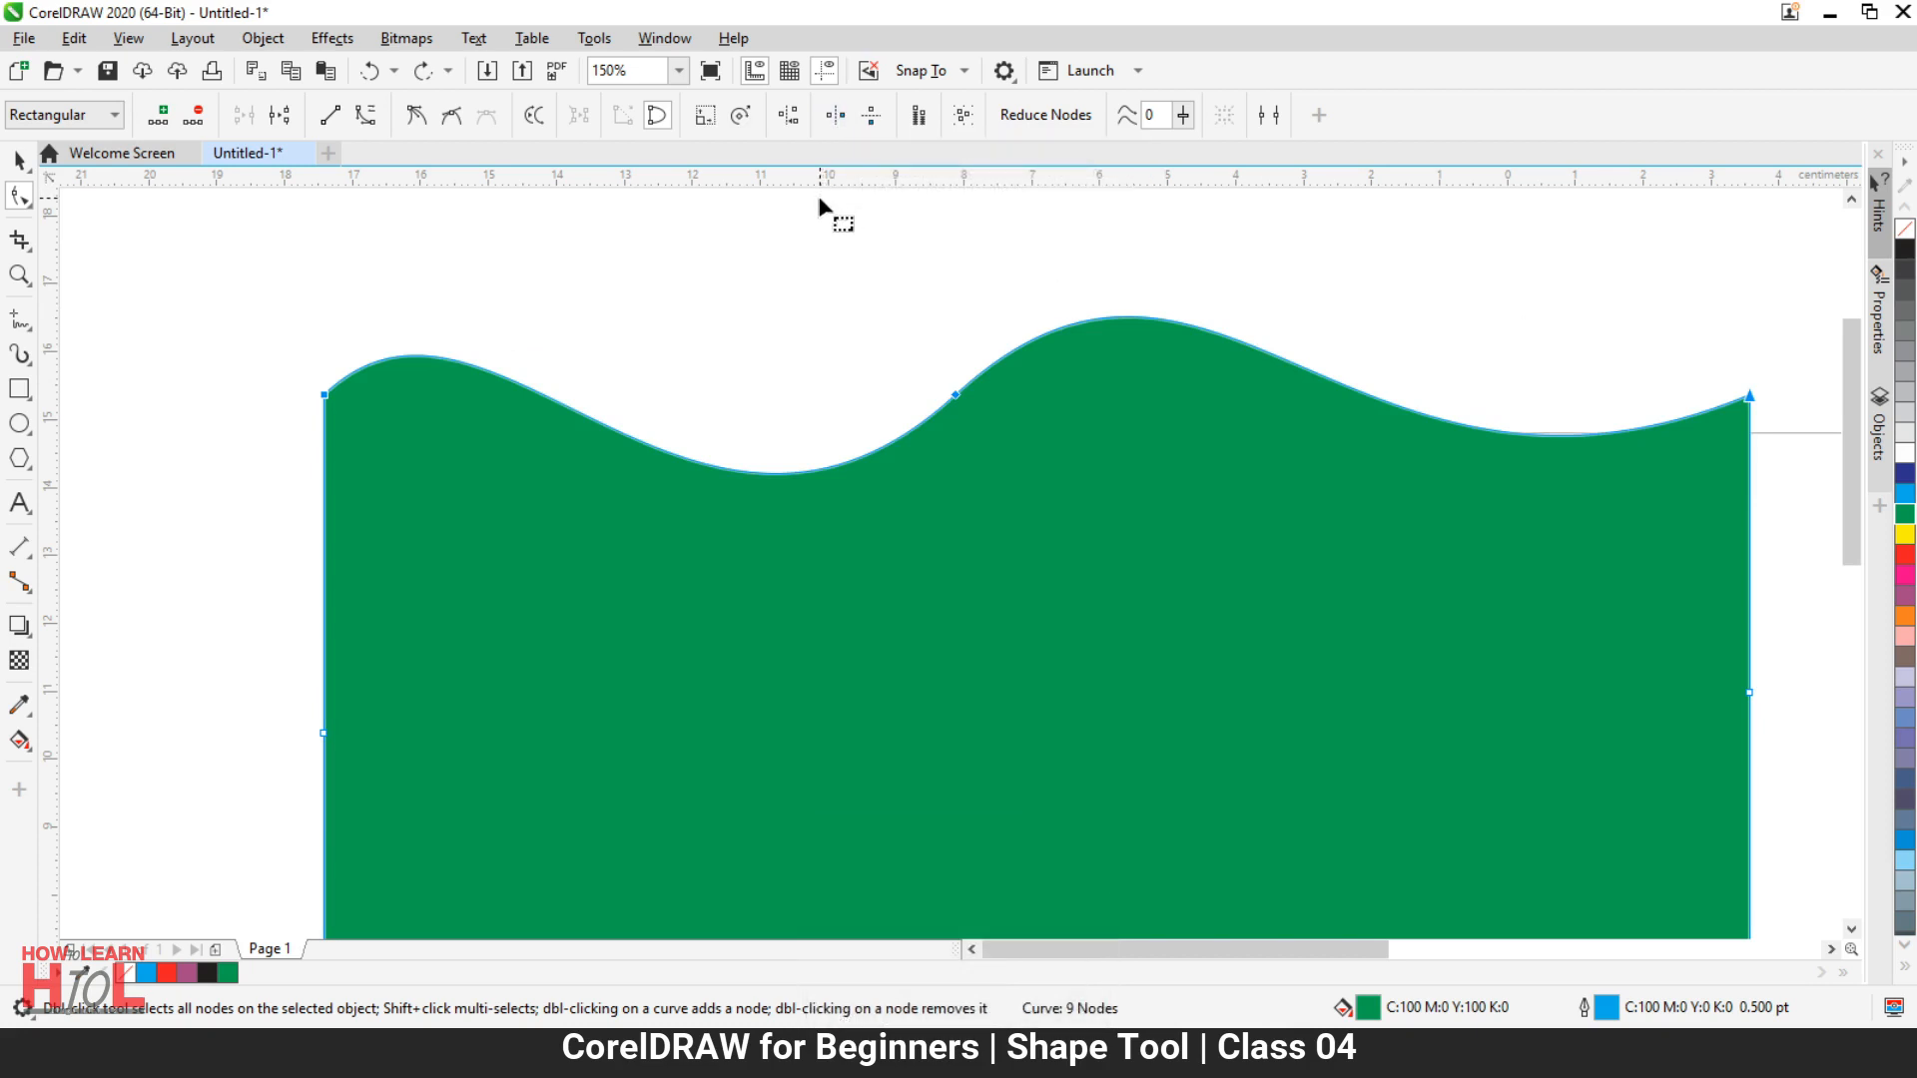
# Step: Add one more node each to the left, right and lower edges, between the existing extra nodes
pyautogui.scroll(-2, 879, 339)
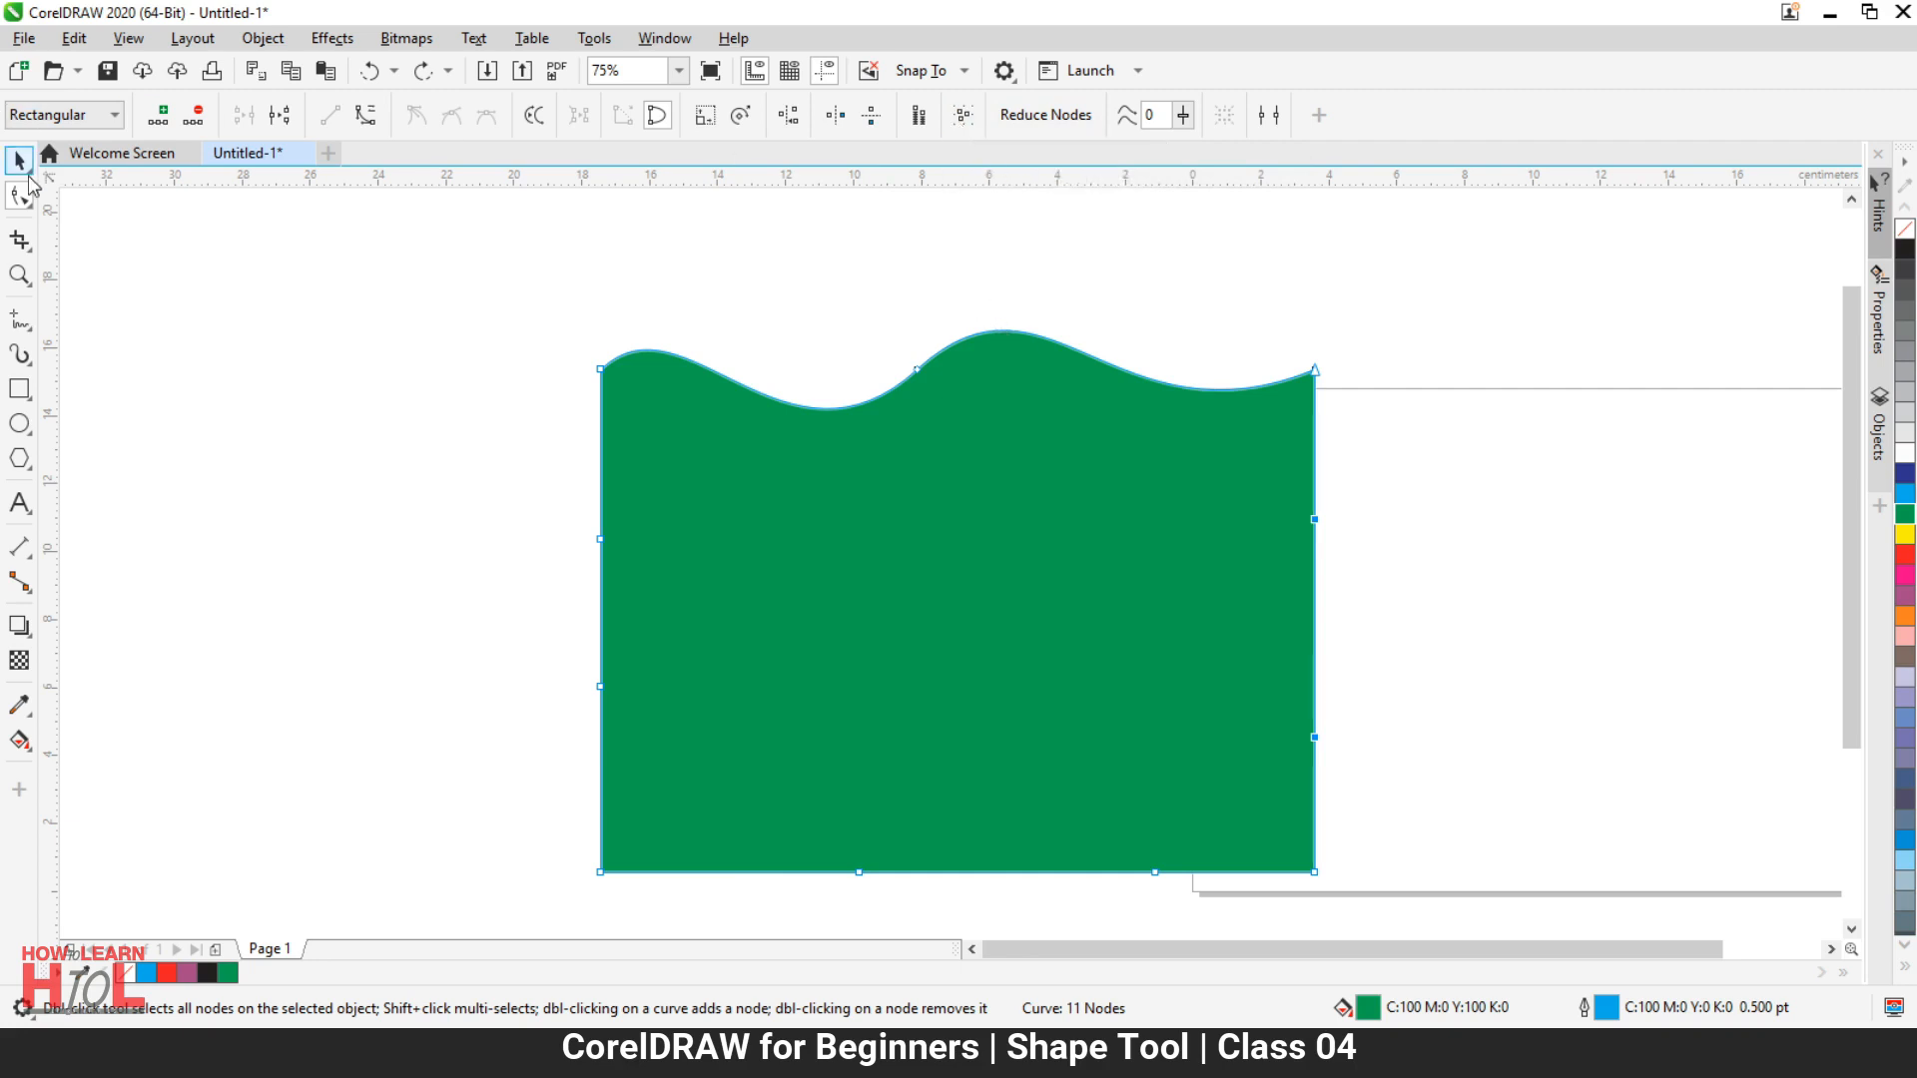
pyautogui.click(22, 208)
pyautogui.doubleClick(602, 611)
pyautogui.click(1314, 611)
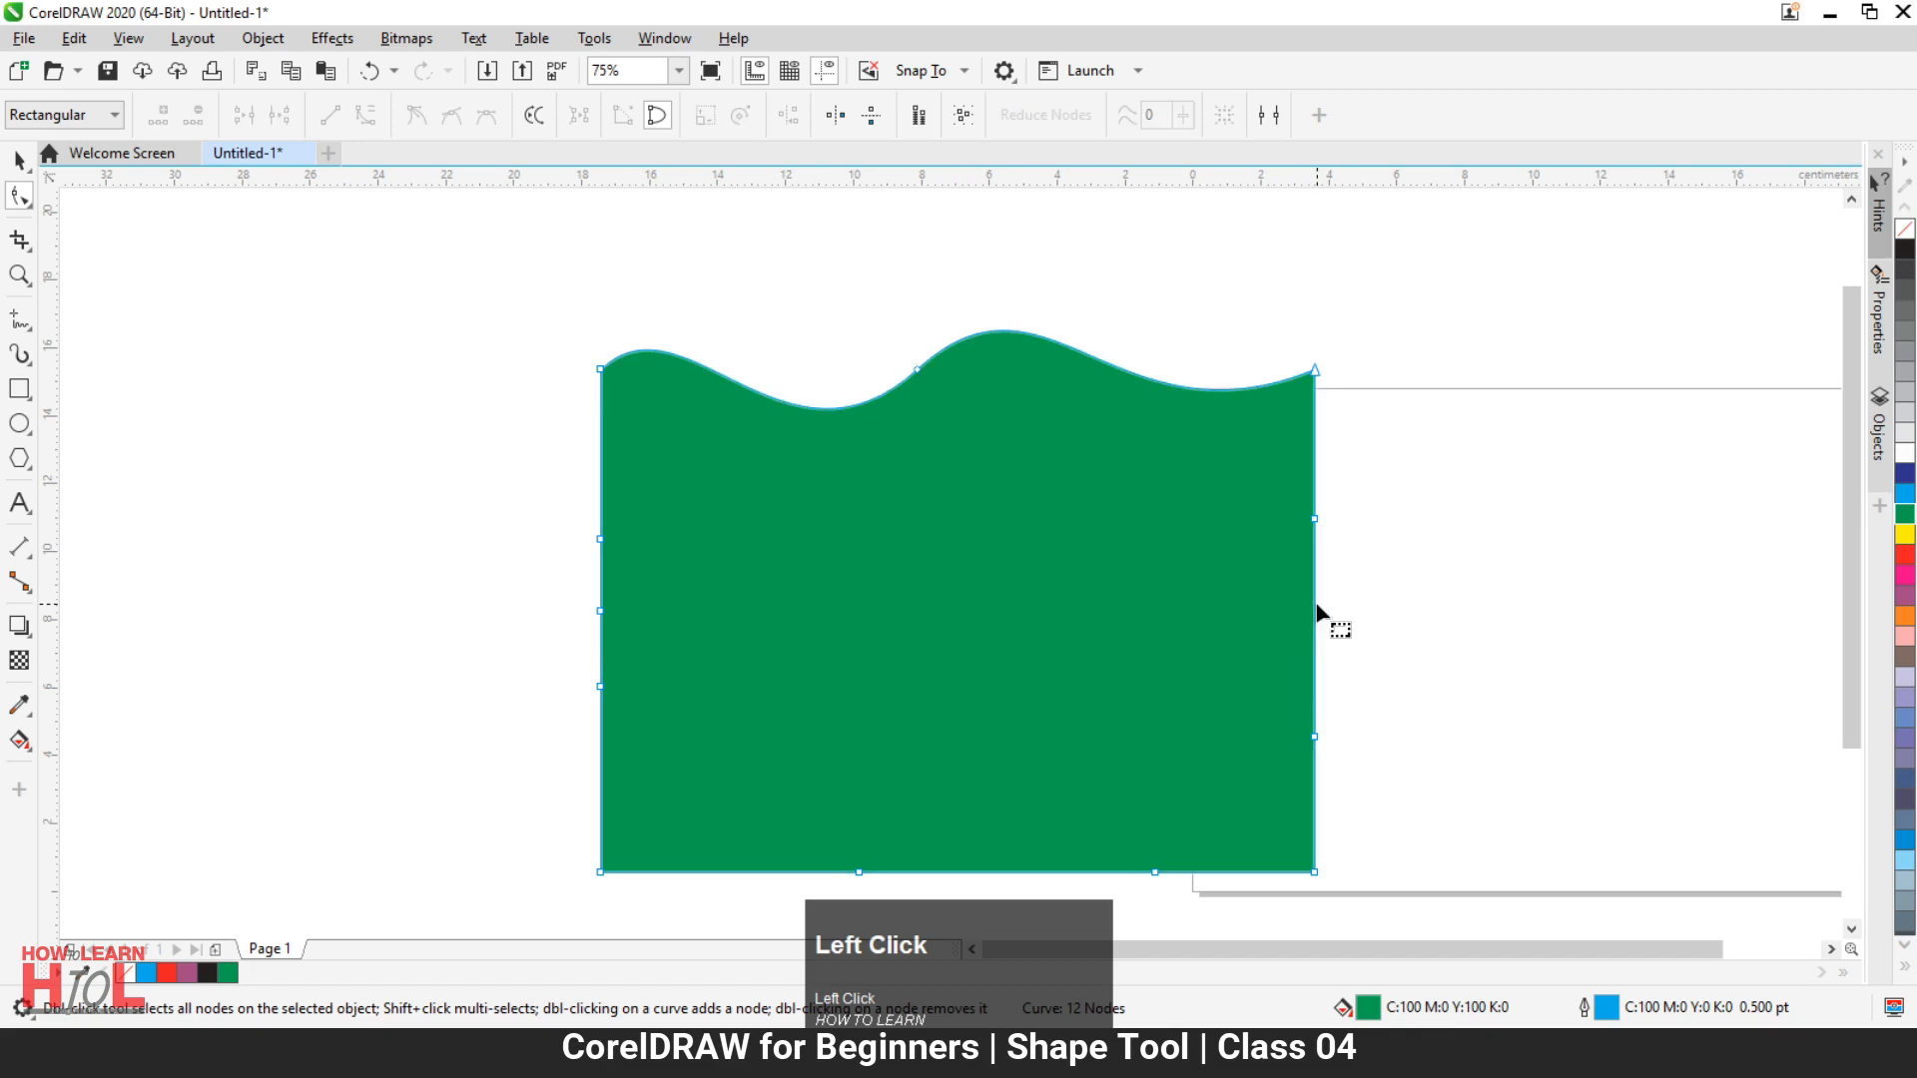
pyautogui.doubleClick(1313, 611)
pyautogui.click(1084, 871)
pyautogui.doubleClick(1084, 872)
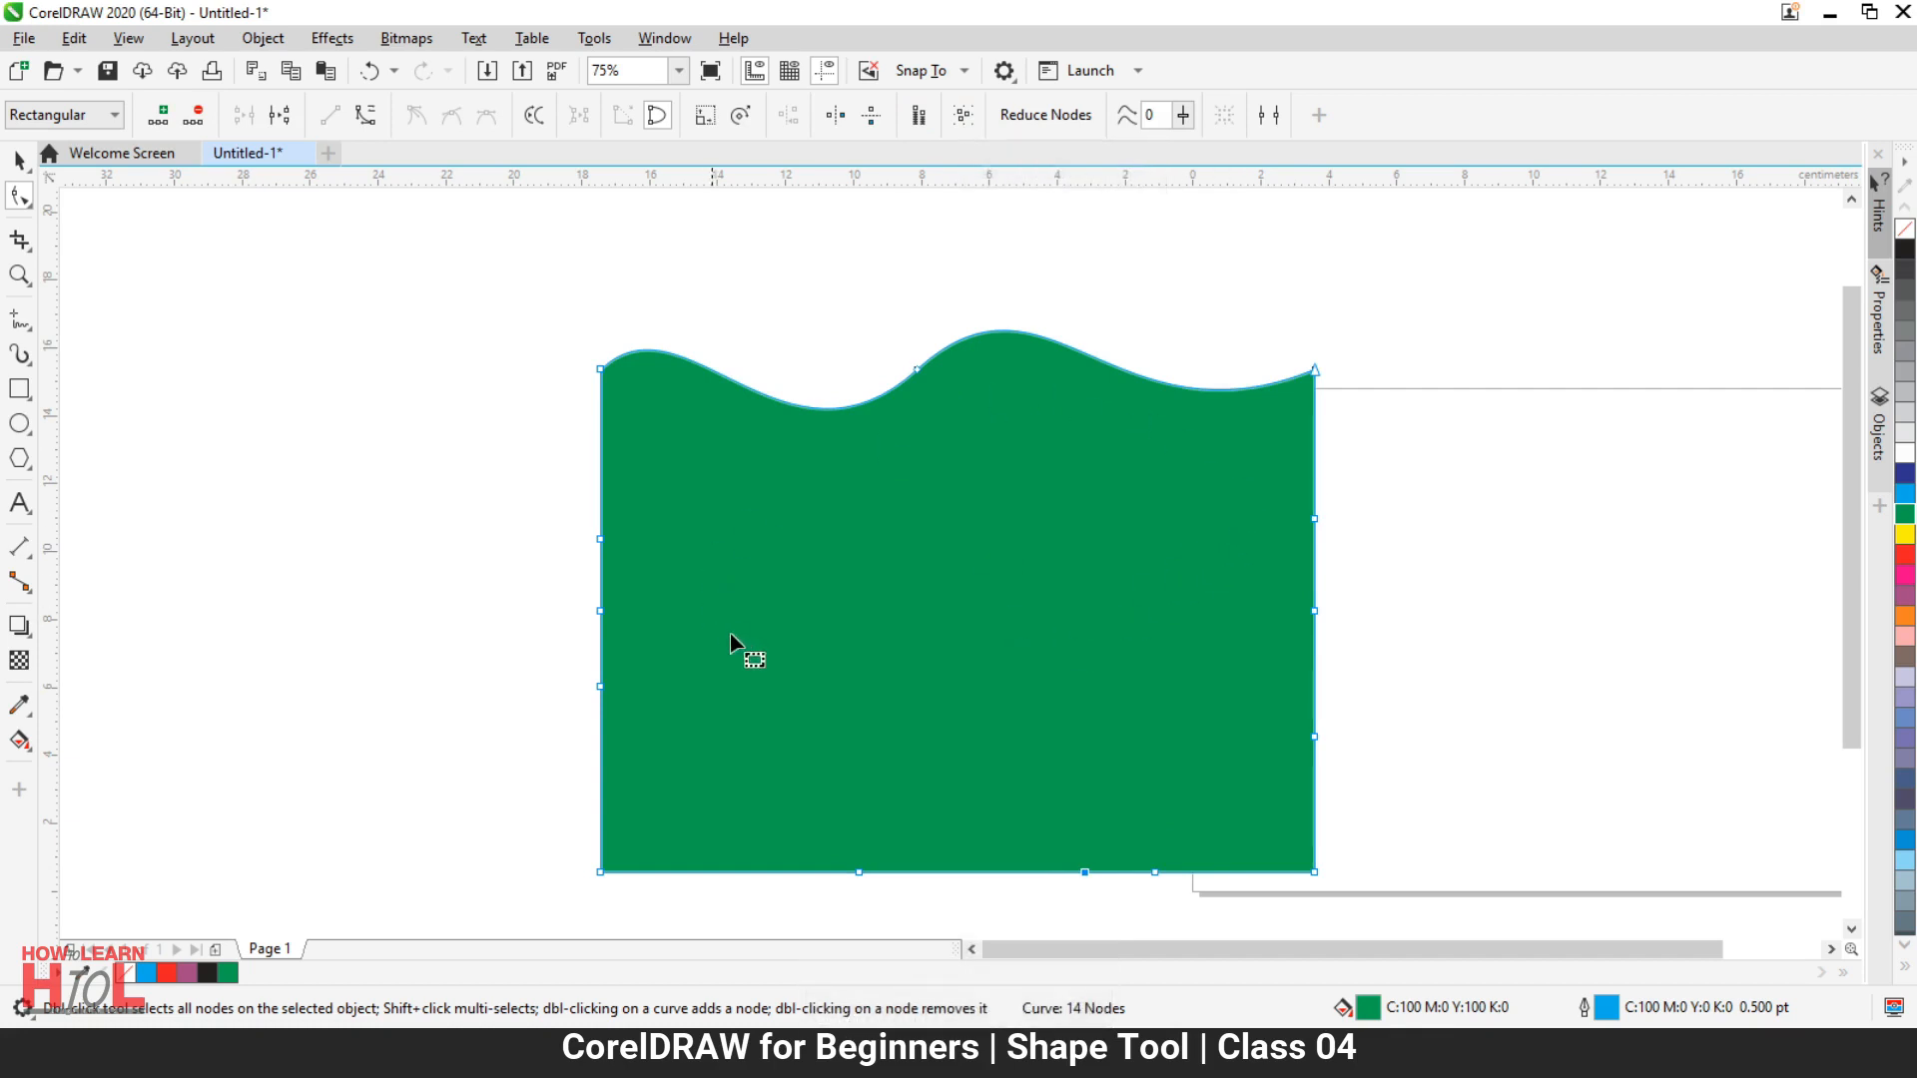
# Step: Select all nodes of the green shape and remove the unneeded ones with Reduce Nodes
pyautogui.click(962, 118)
pyautogui.click(1044, 115)
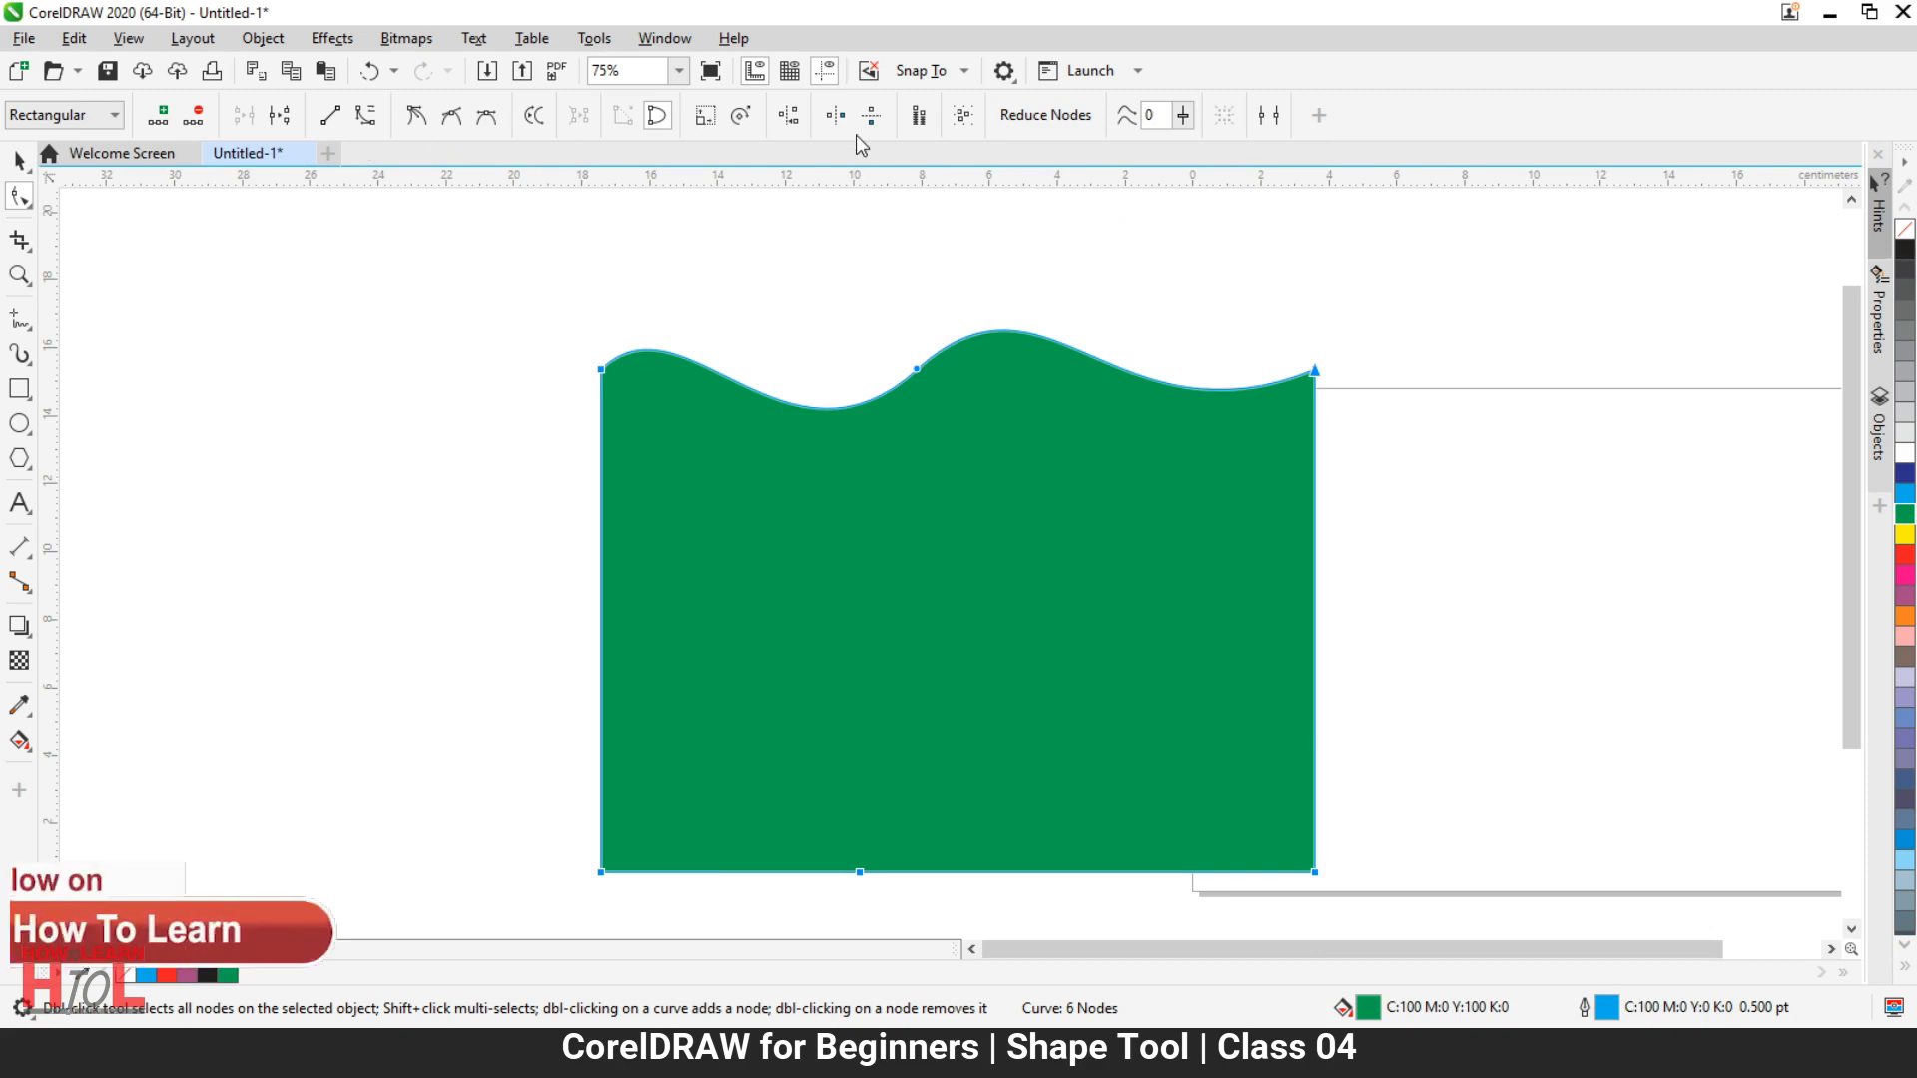
pyautogui.click(22, 205)
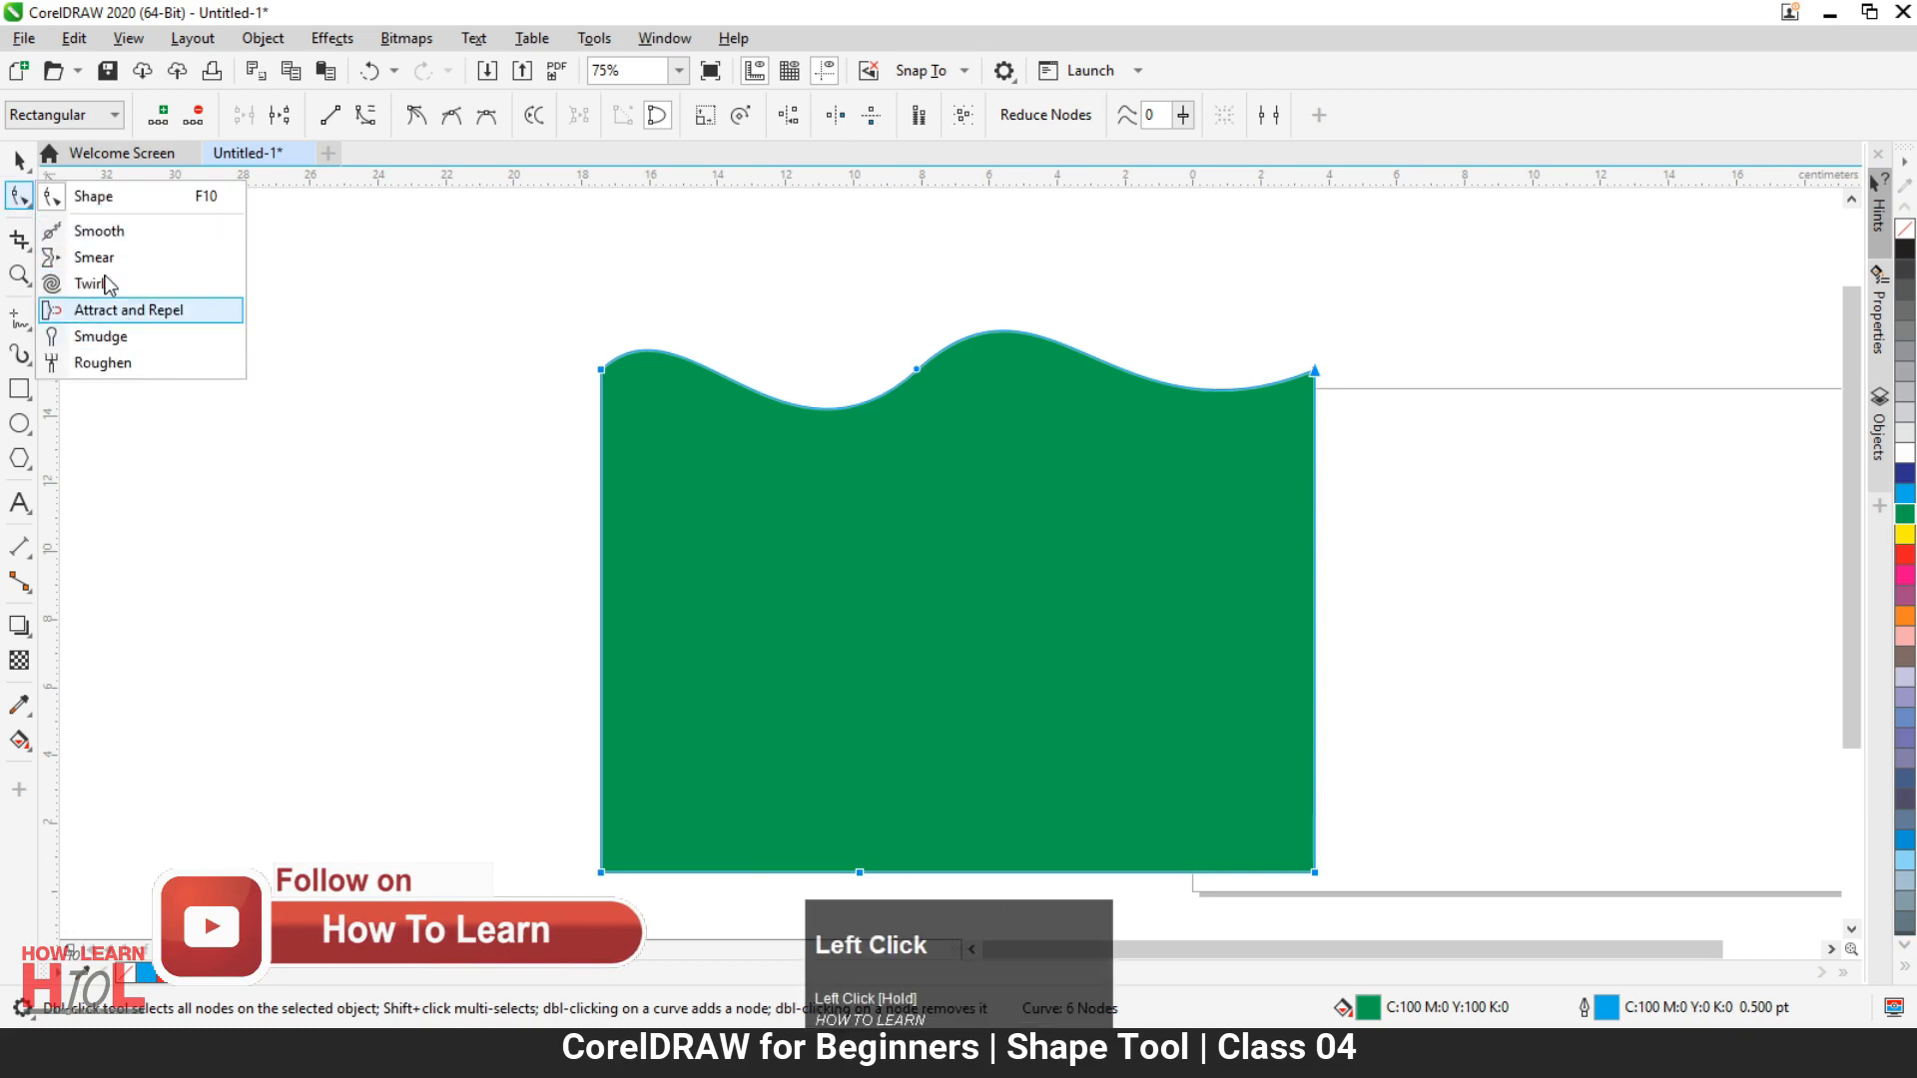
pyautogui.click(22, 210)
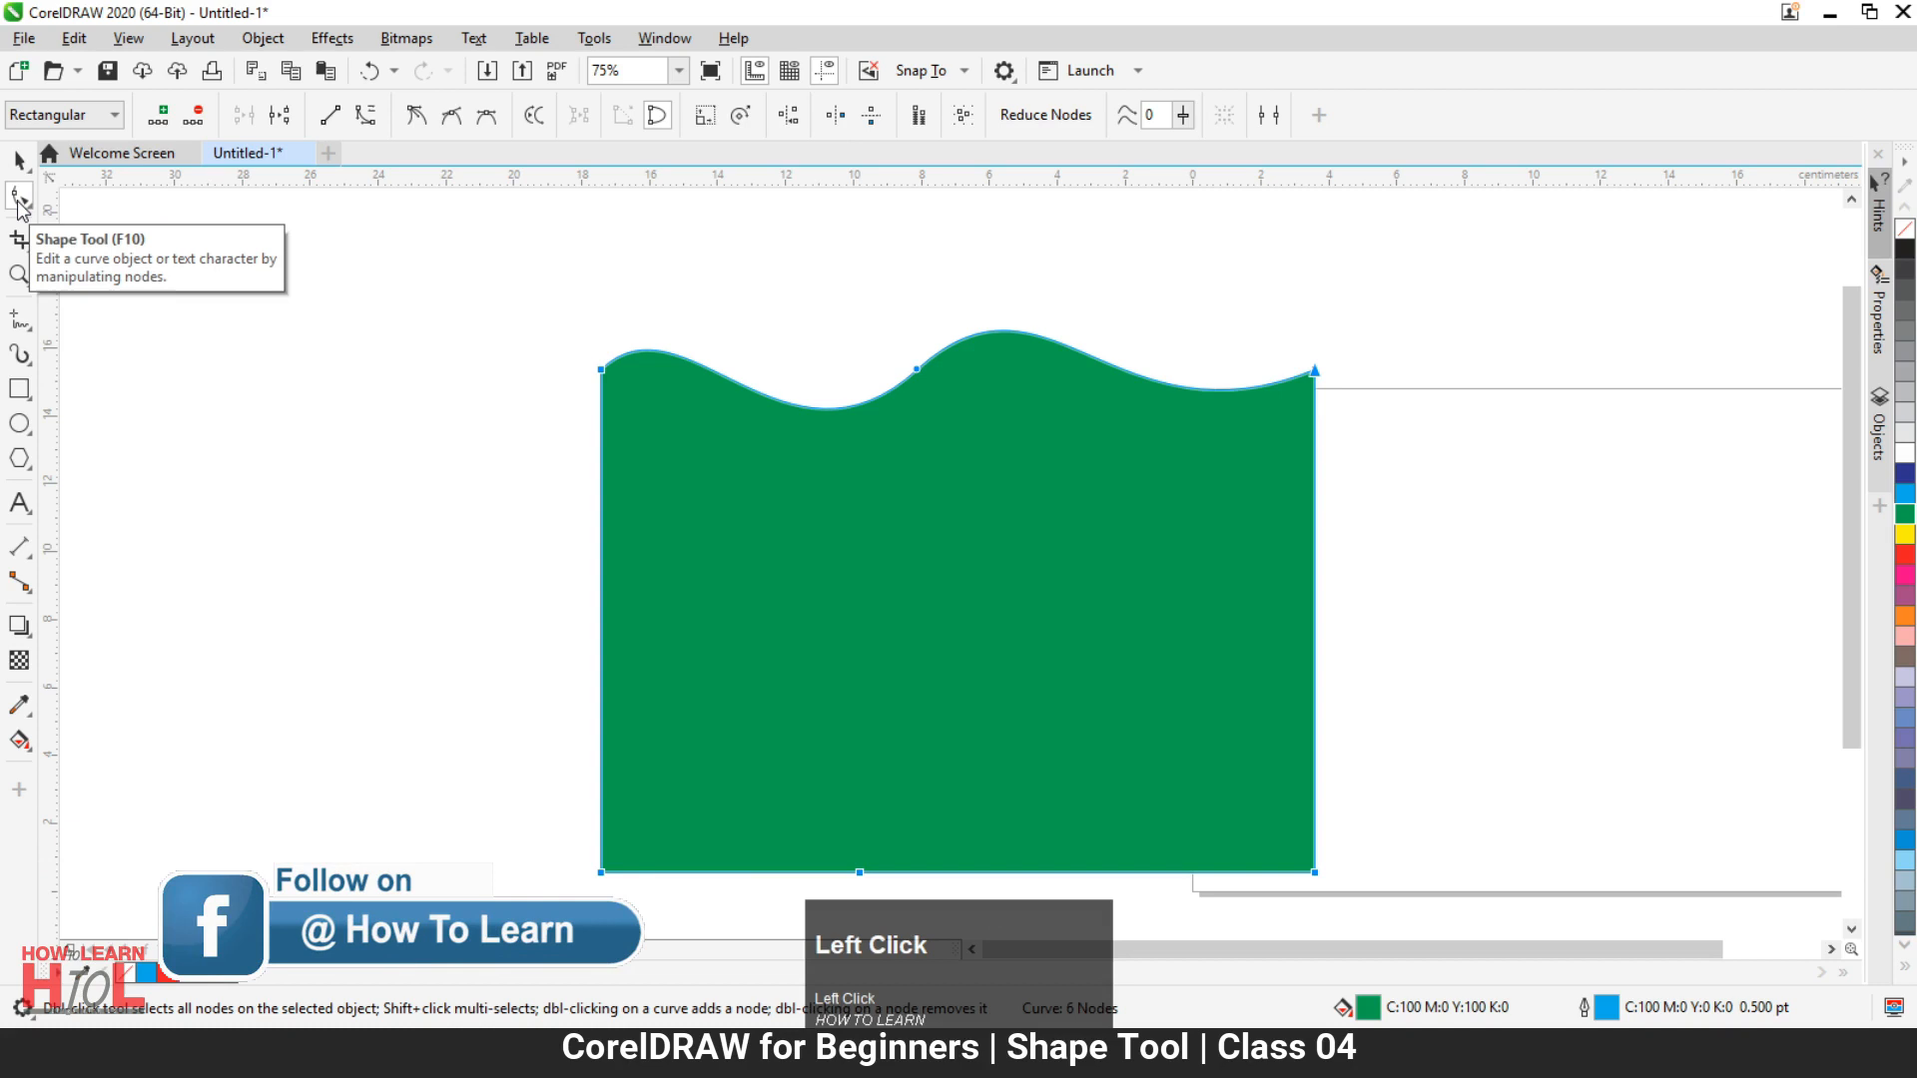